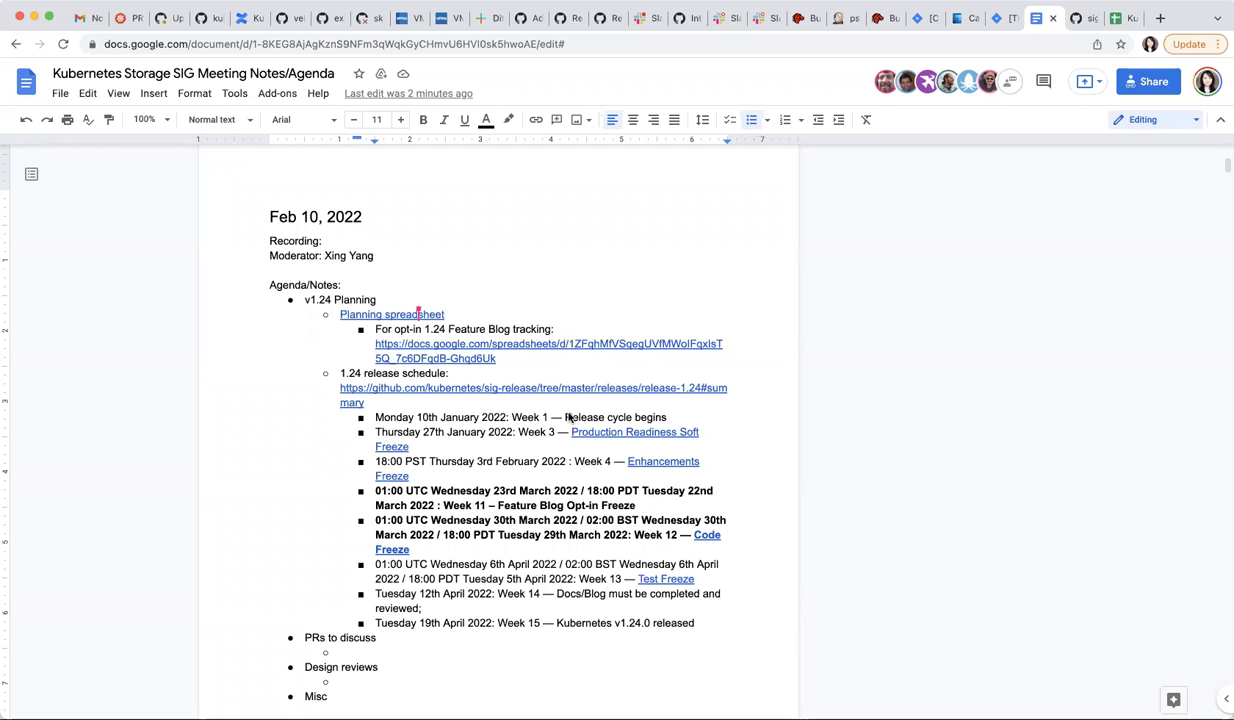
Step: Switch to the Kubernetes Storage-SIG Planning spreadsheet and enter "KEP merged; one bug to fix (RWX);" as the 2/10/22 note for CSI online/offline resizing
click(1112, 18)
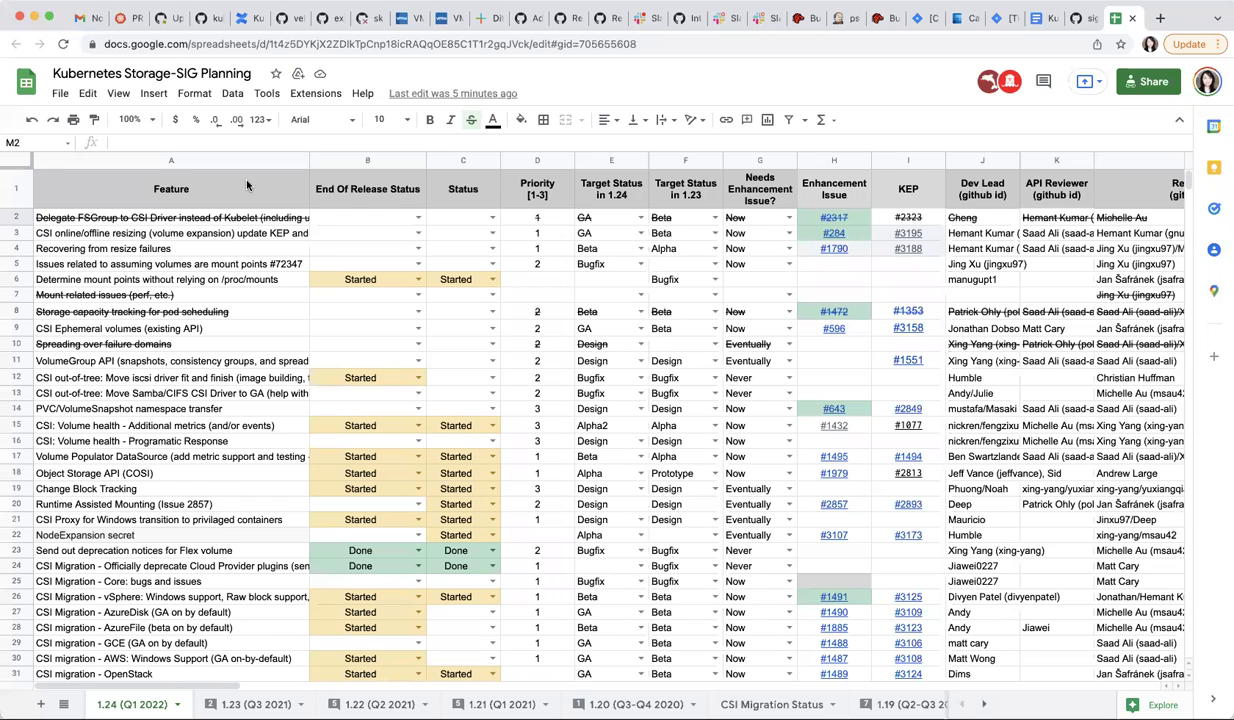
click(86, 233)
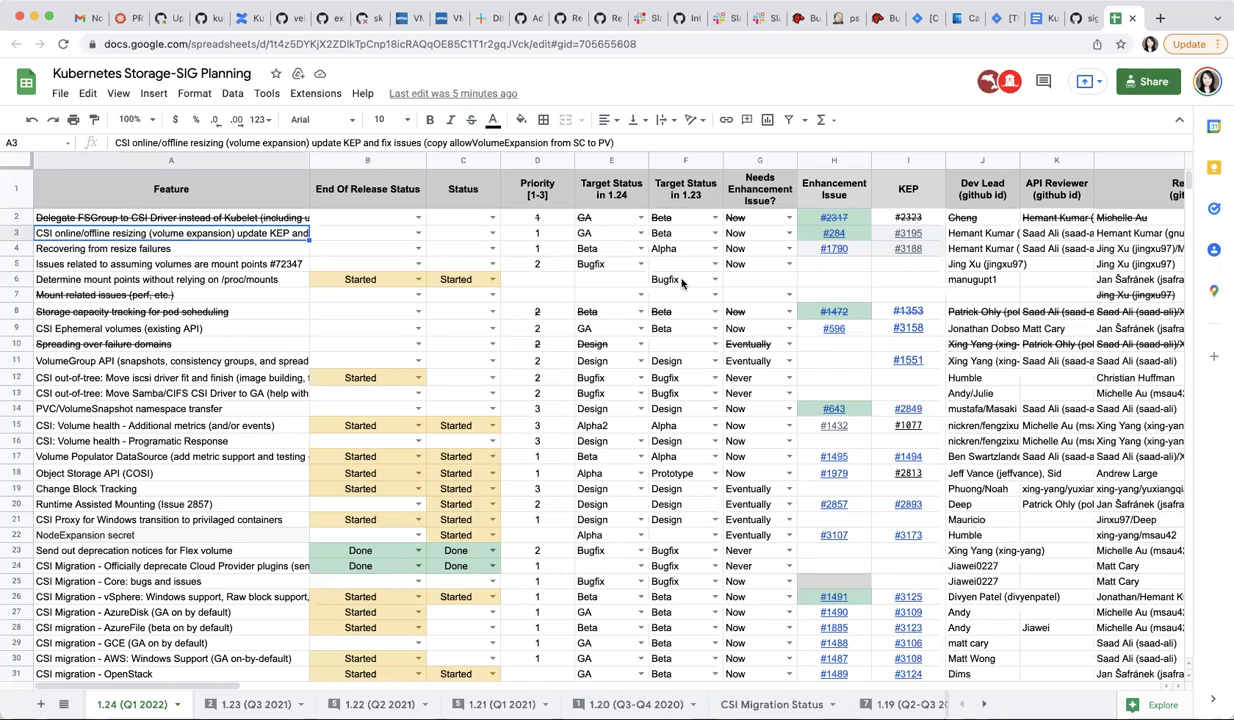
click(1128, 234)
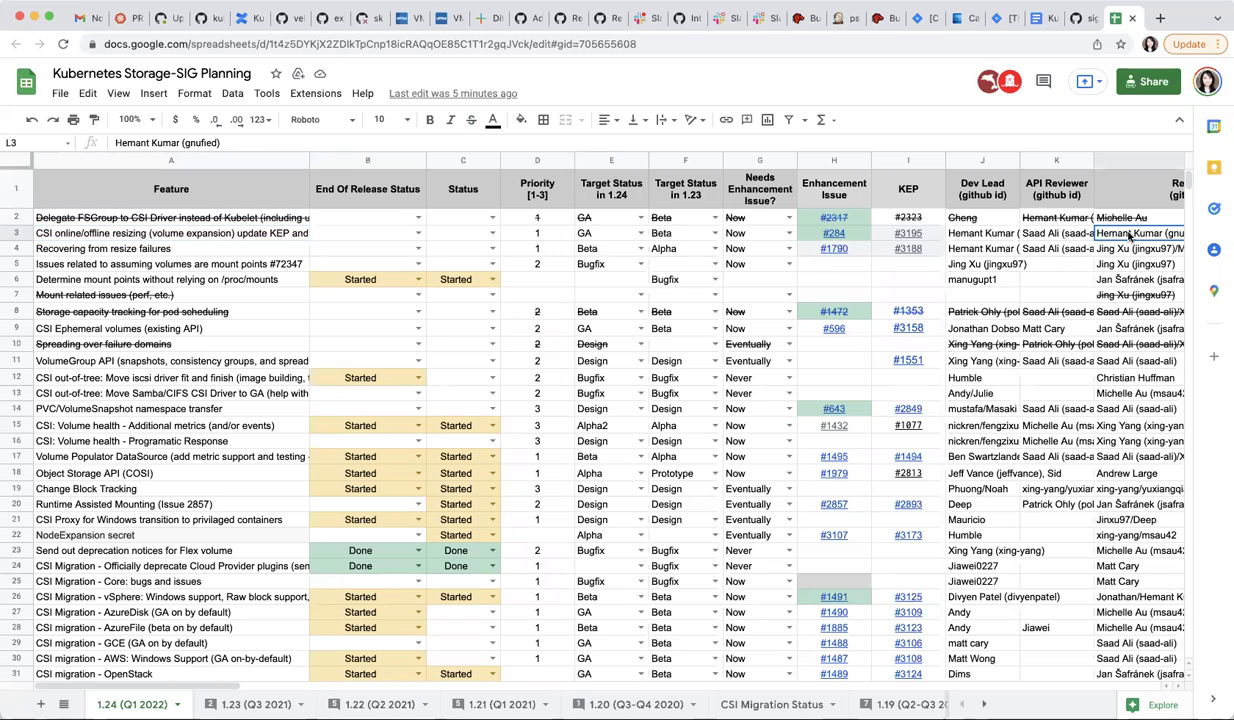
key(Right)
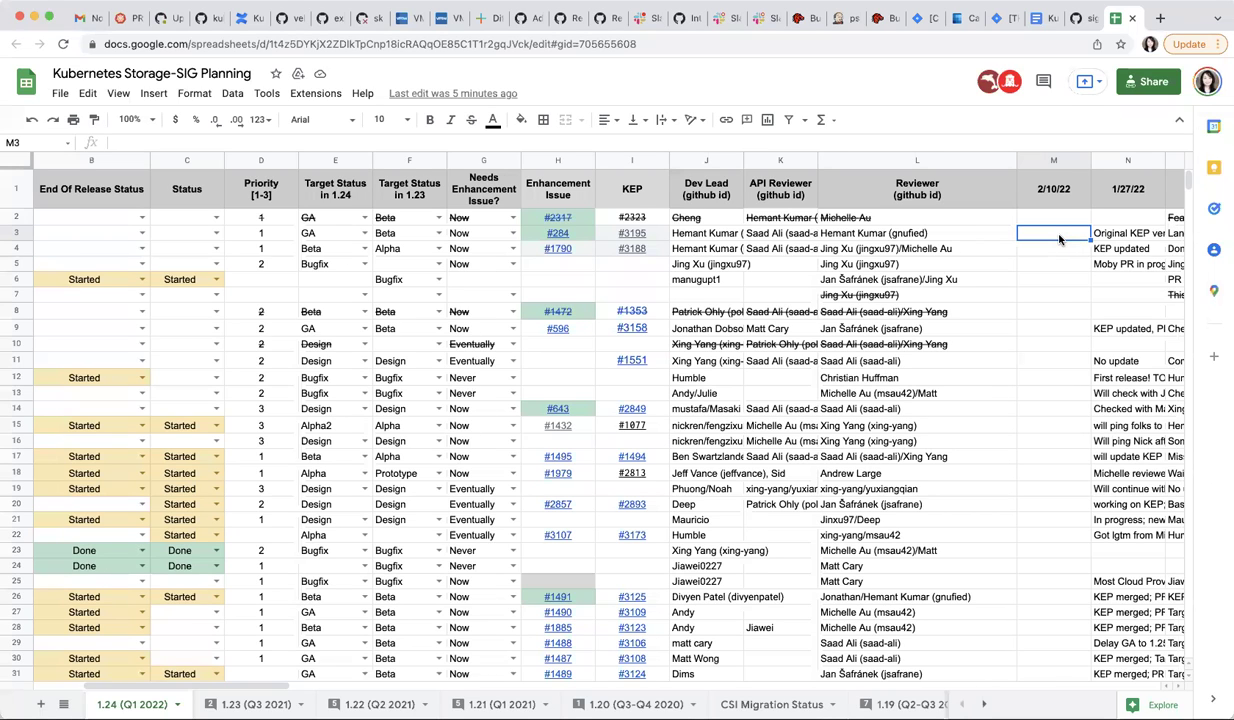
key(Right)
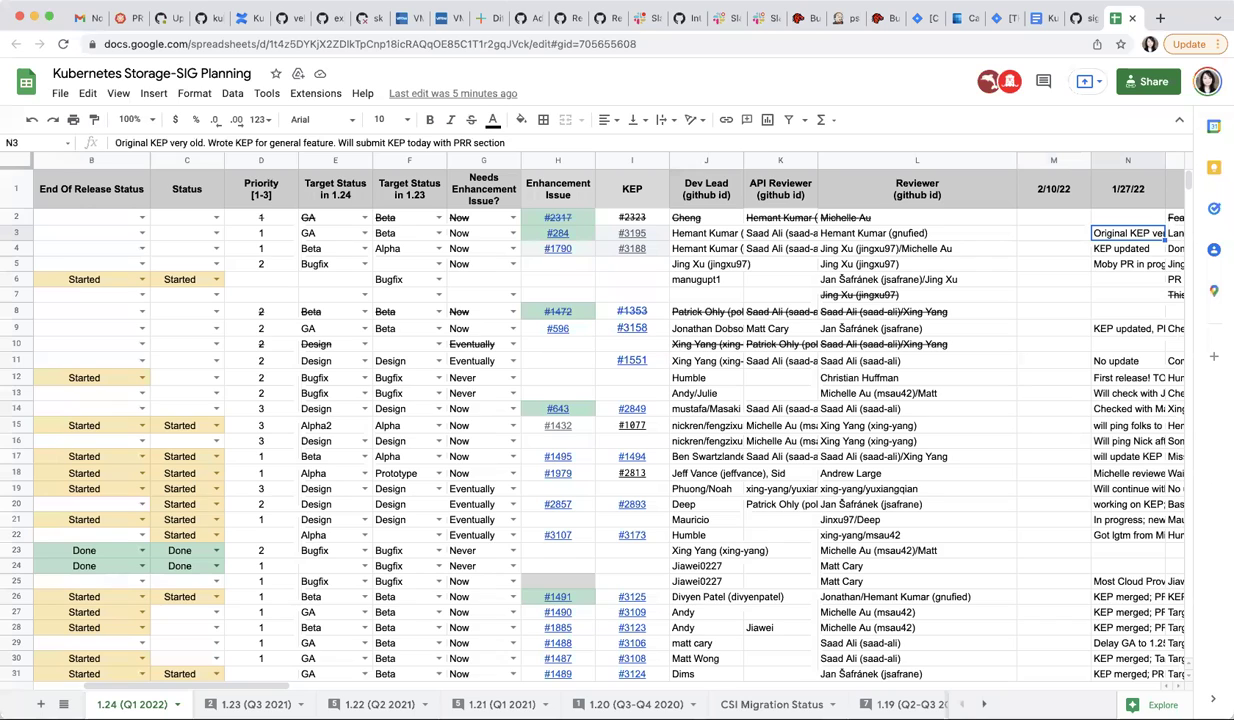
key(Left)
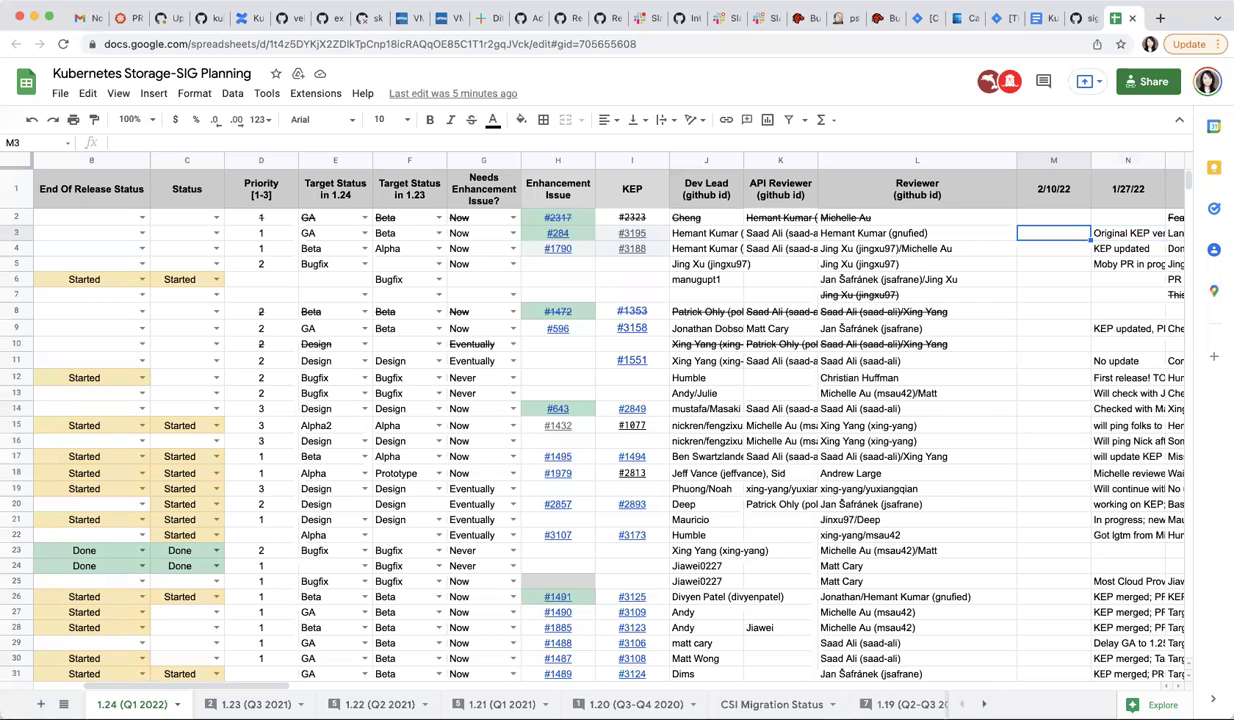
text(KEPm)
key(BackSpace)
text(merged; )
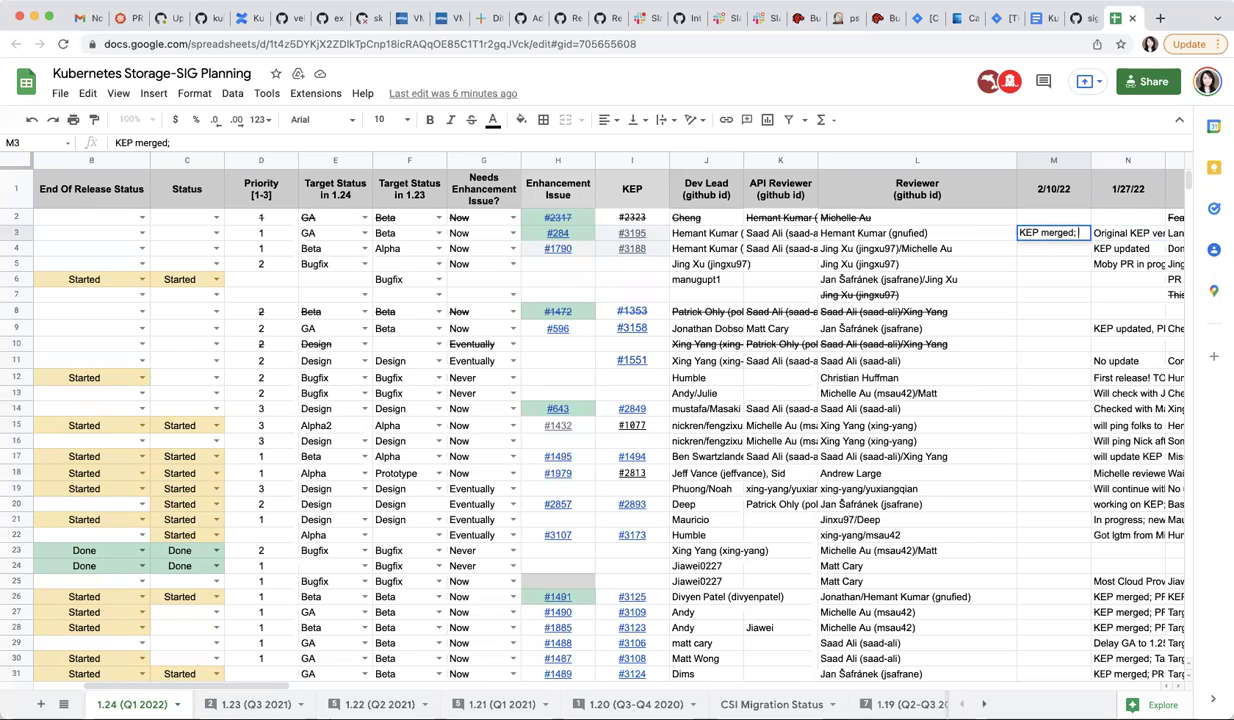
text(one bug to fix)
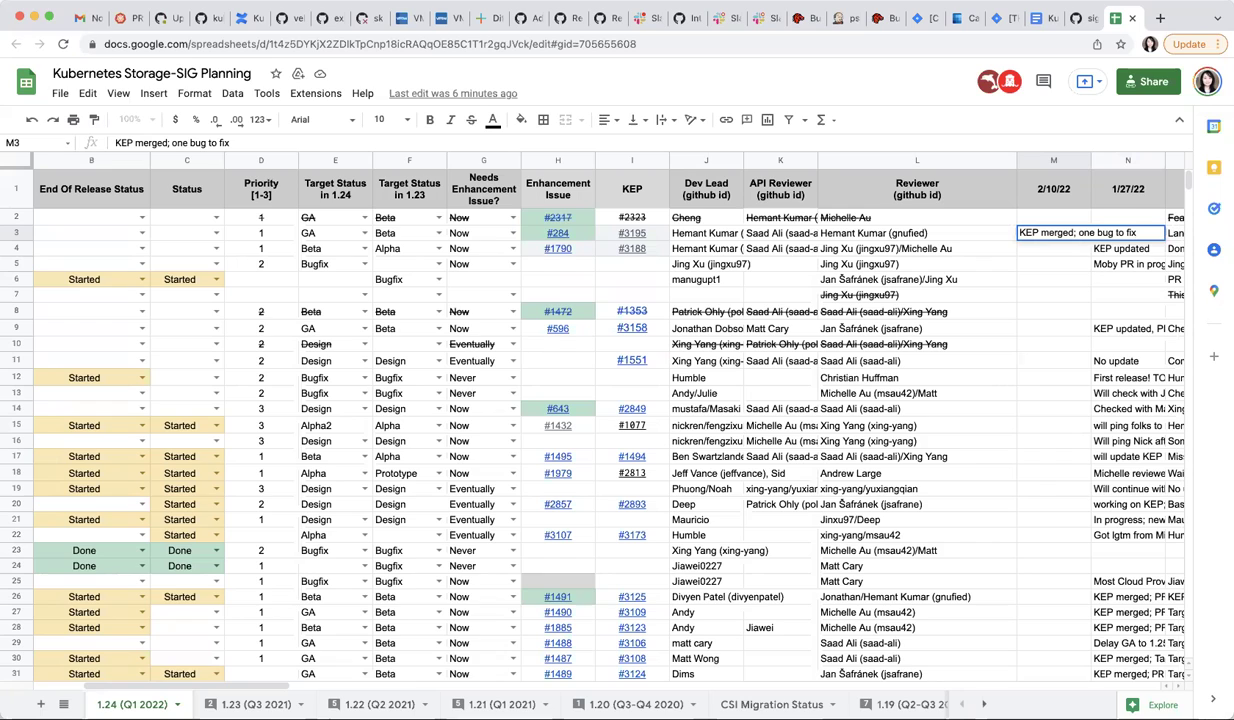
text( (RWX);)
key(Return)
key(Up)
key(Down)
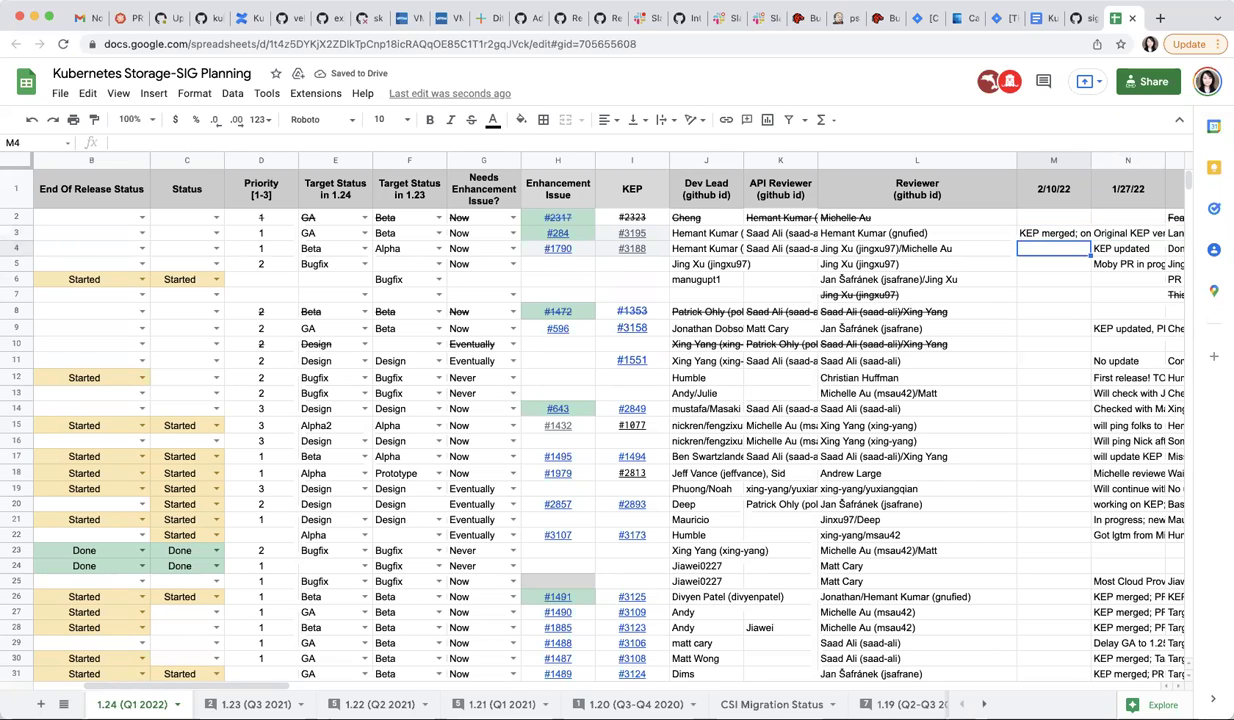
Step: Enter "KEP merged; on track; allow to go back to original" as the 2/10/22 note for the Recovering from resize failures feature
key(Left)
key(Left)
key(Left)
key(Left)
key(Left)
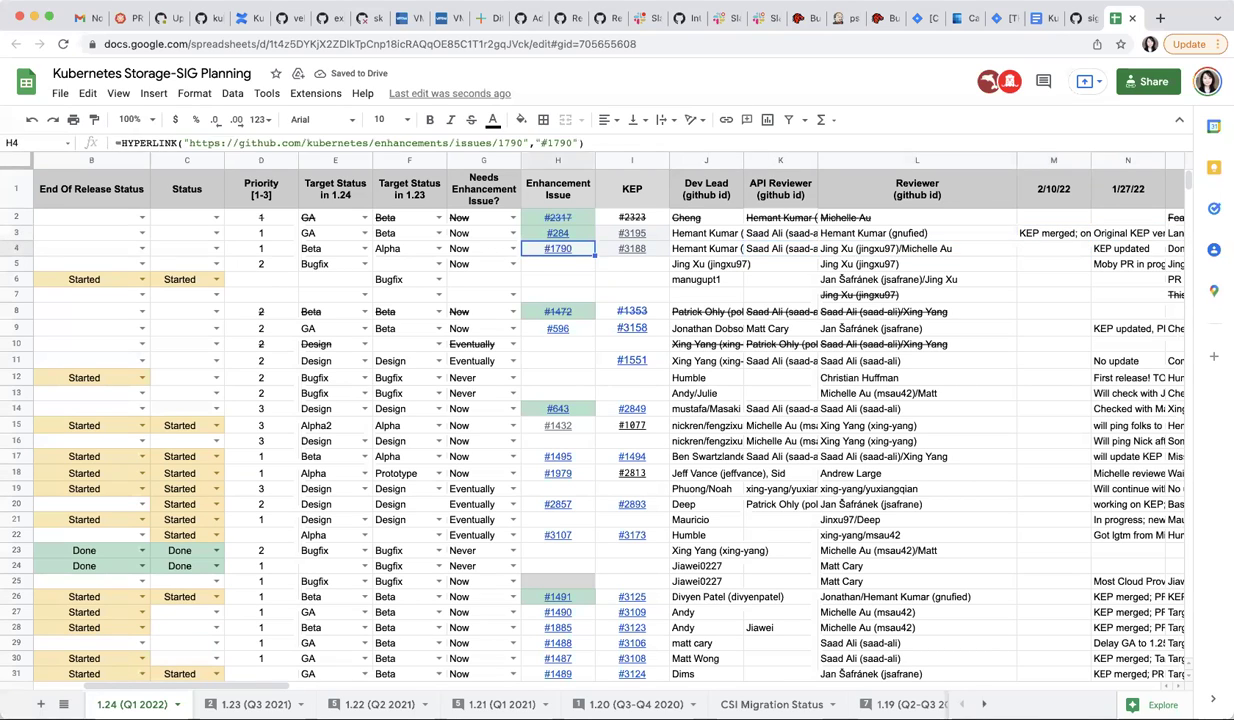
key(Left)
key(Left)
key(Left)
key(Left)
key(Left)
key(Left)
key(Left)
key(Up)
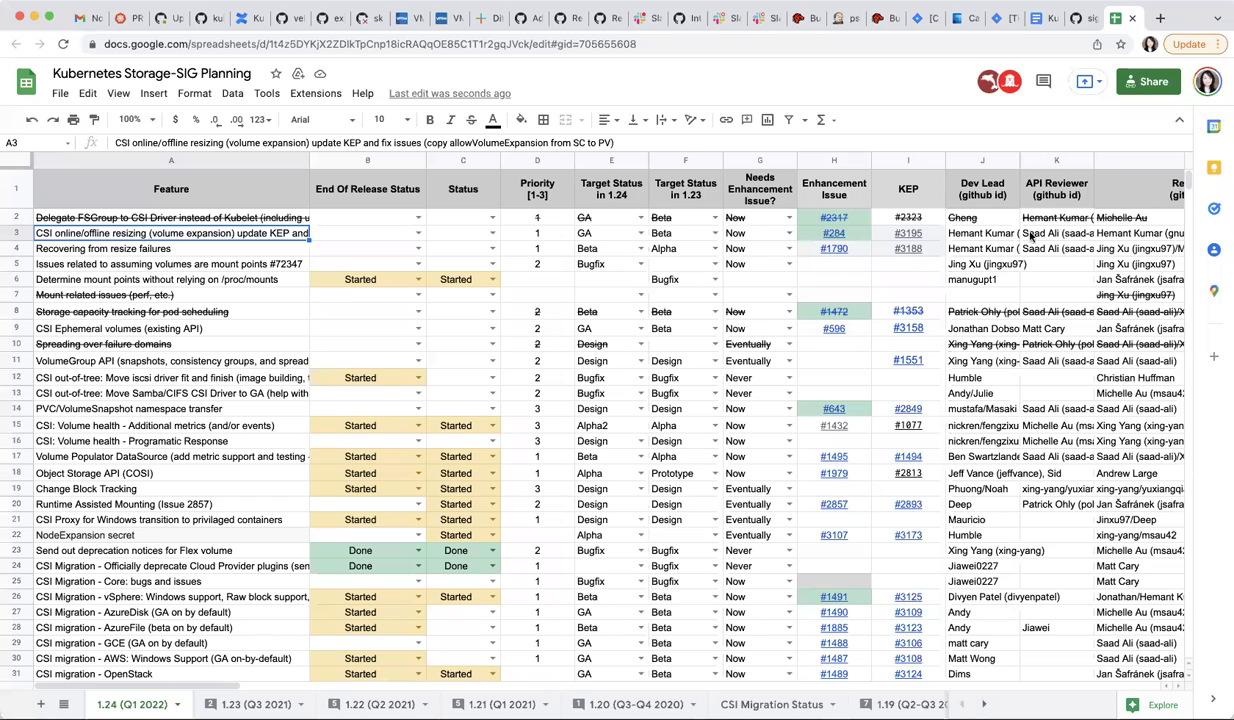
click(263, 246)
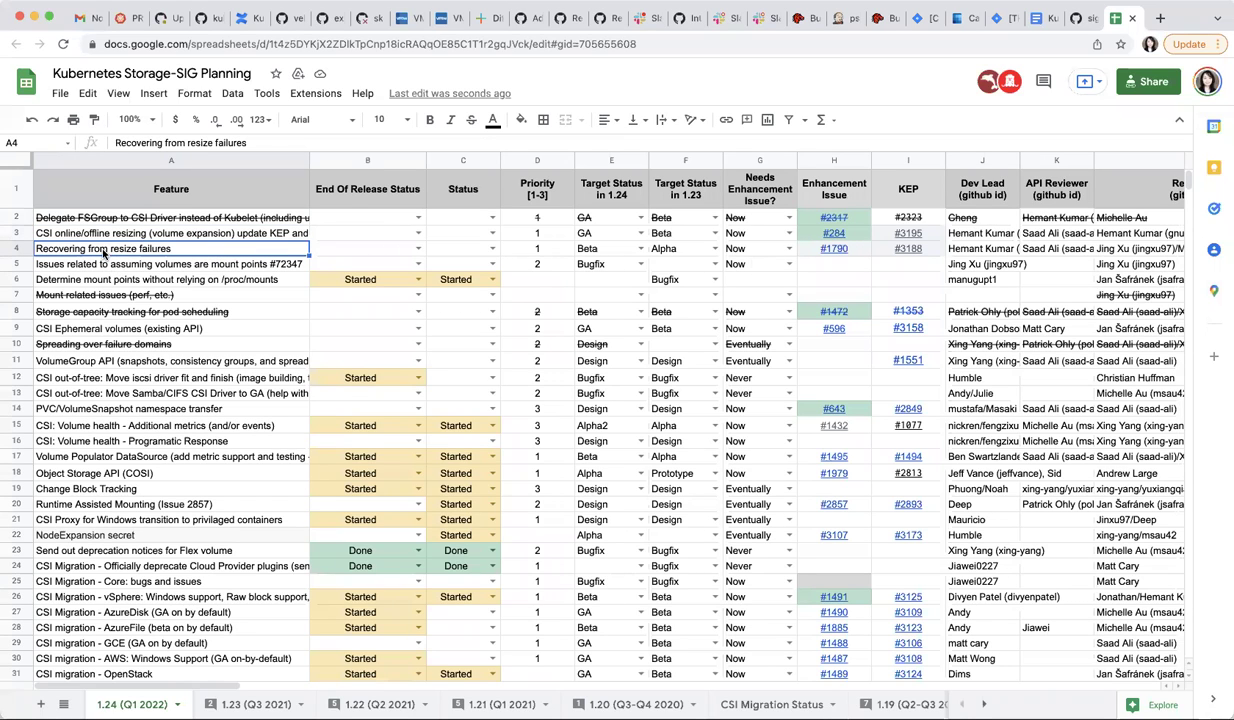
key(Right)
key(Right)
key(Right)
key(Right)
key(Right)
key(Right)
key(Right)
key(Right)
key(Right)
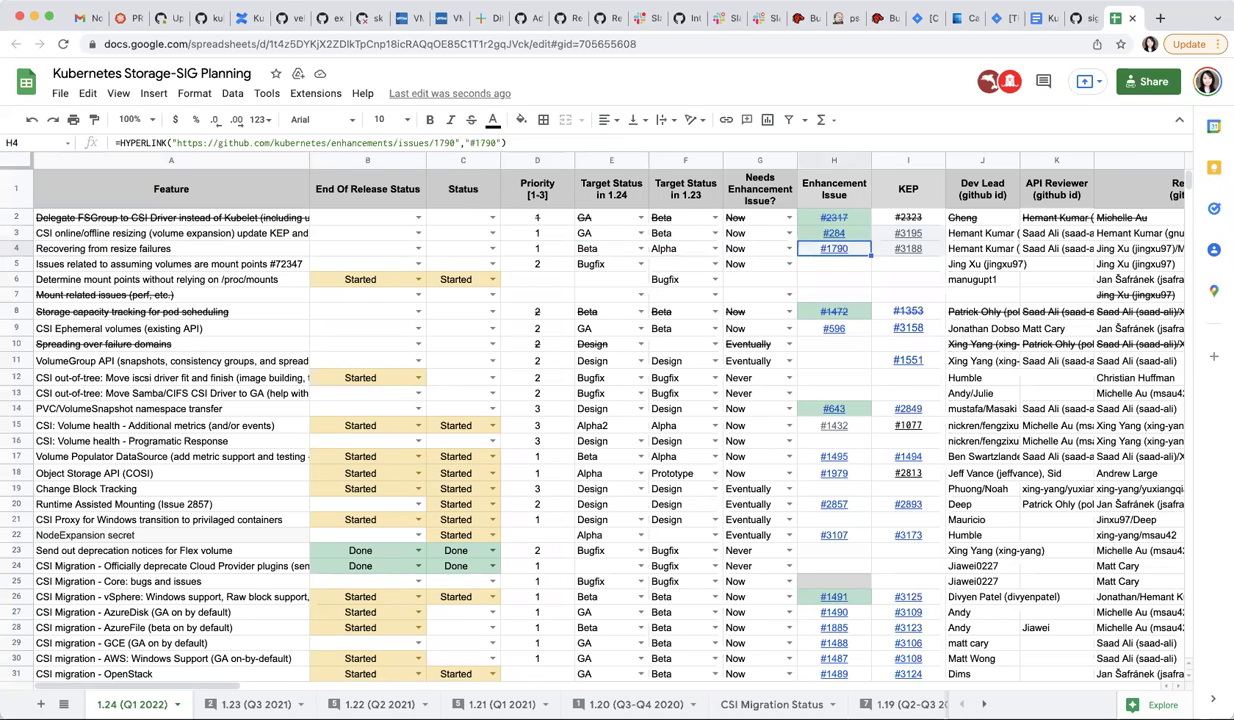
key(Right)
key(Right)
key(Right)
key(Right)
key(Right)
key(Left)
key(Left)
text(K)
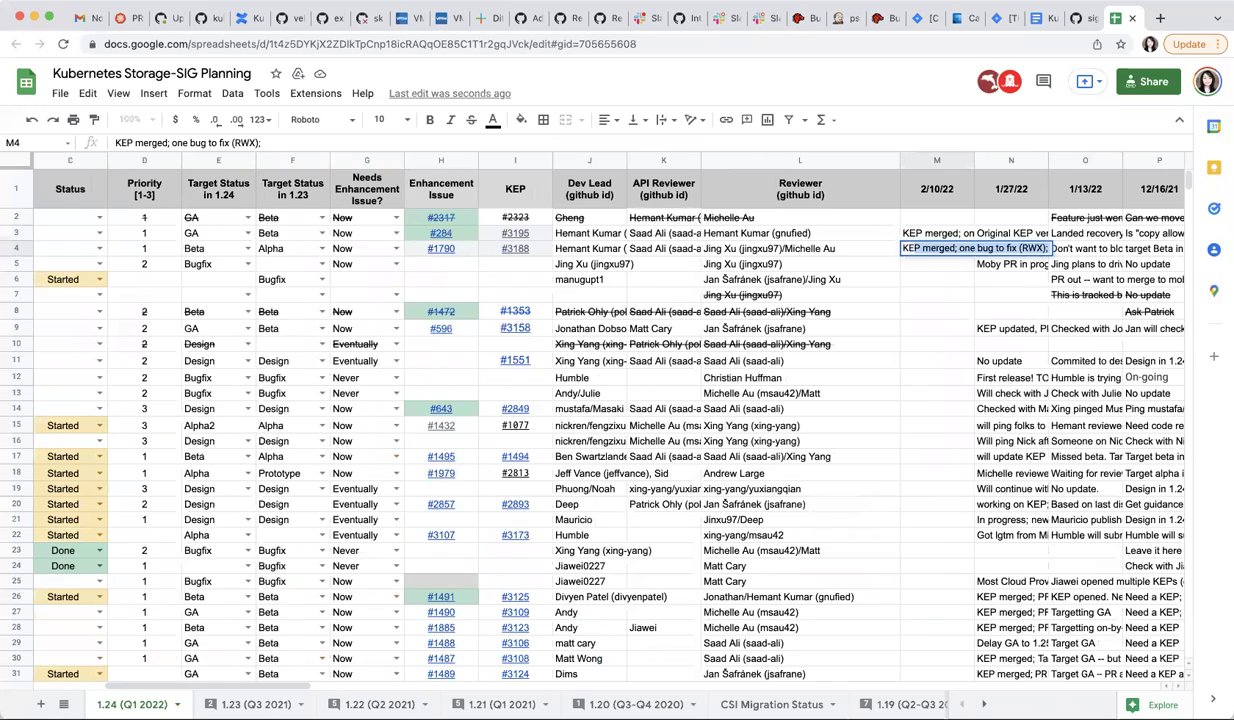
text(EP merged)
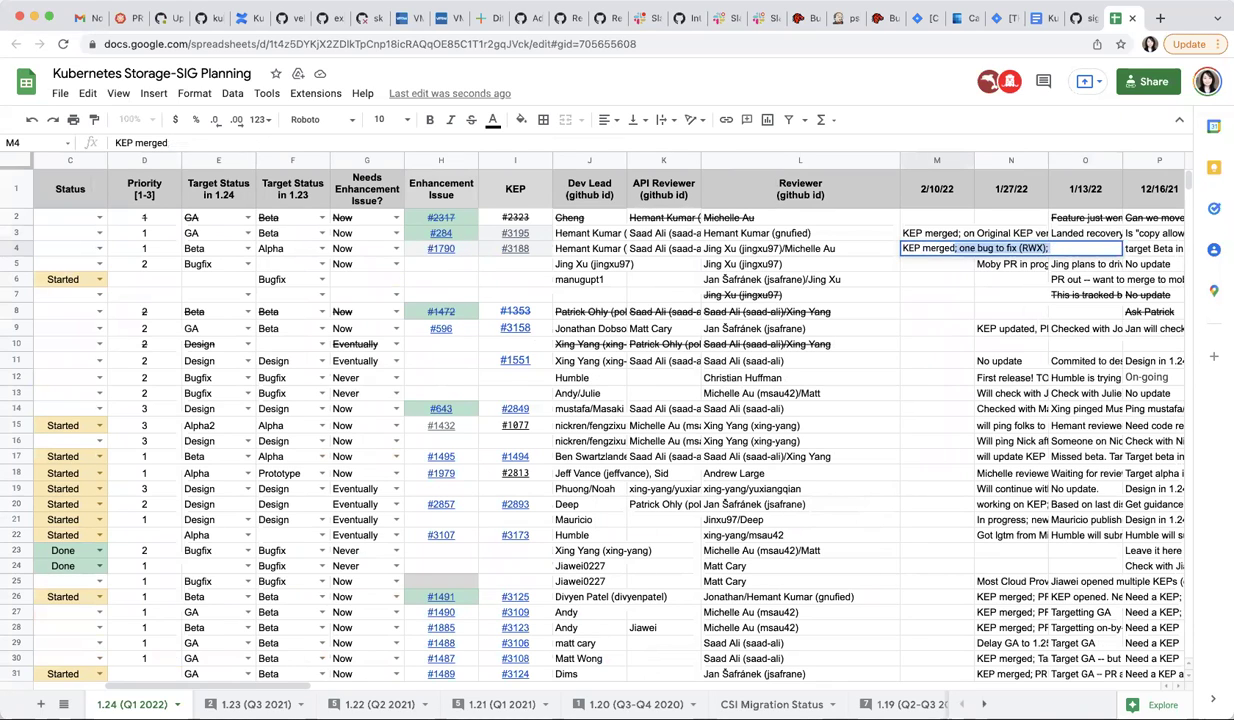
text(; on t)
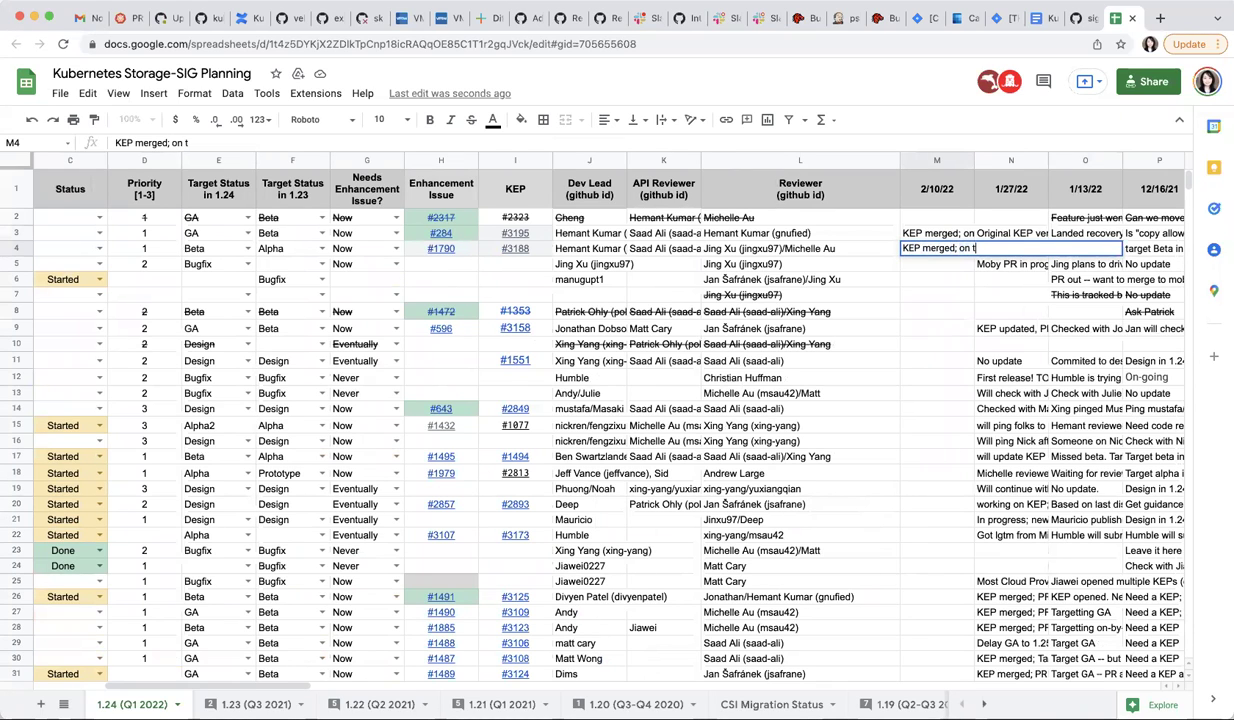
text(rack)
text(; al)
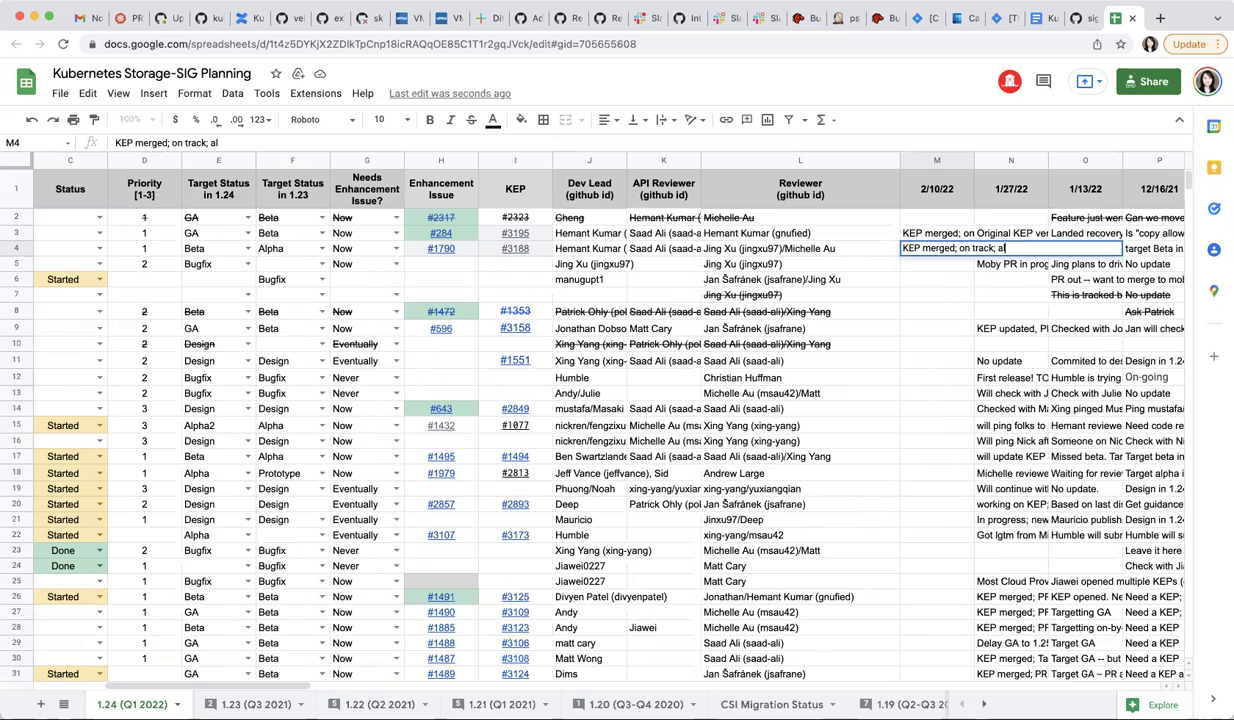
text(low to go back to origi)
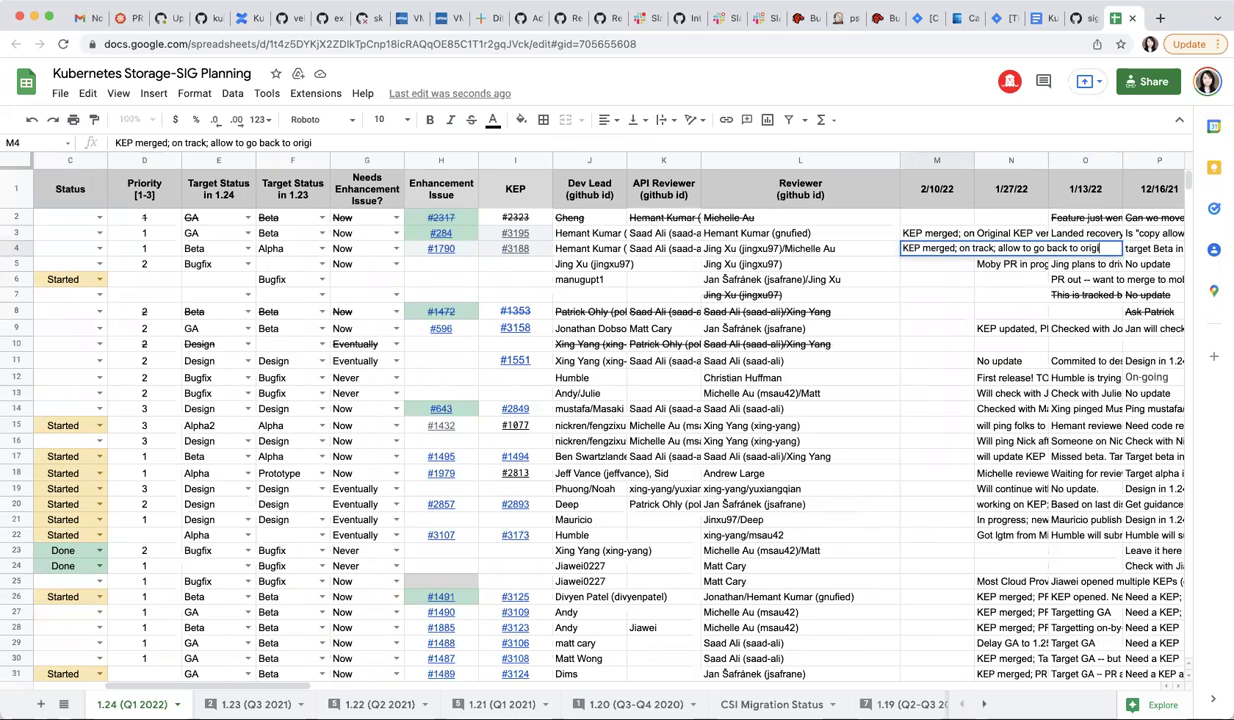
text(nal)
key(Return)
Step: Enter "No update" as the 2/10/22 note for the feature about issues assuming volumes are mount points (#72347)
key(ctrl+Left)
key(ctrl+Left)
key(ctrl+Left)
key(ctrl+Left)
key(ctrl+Left)
key(ctrl+Left)
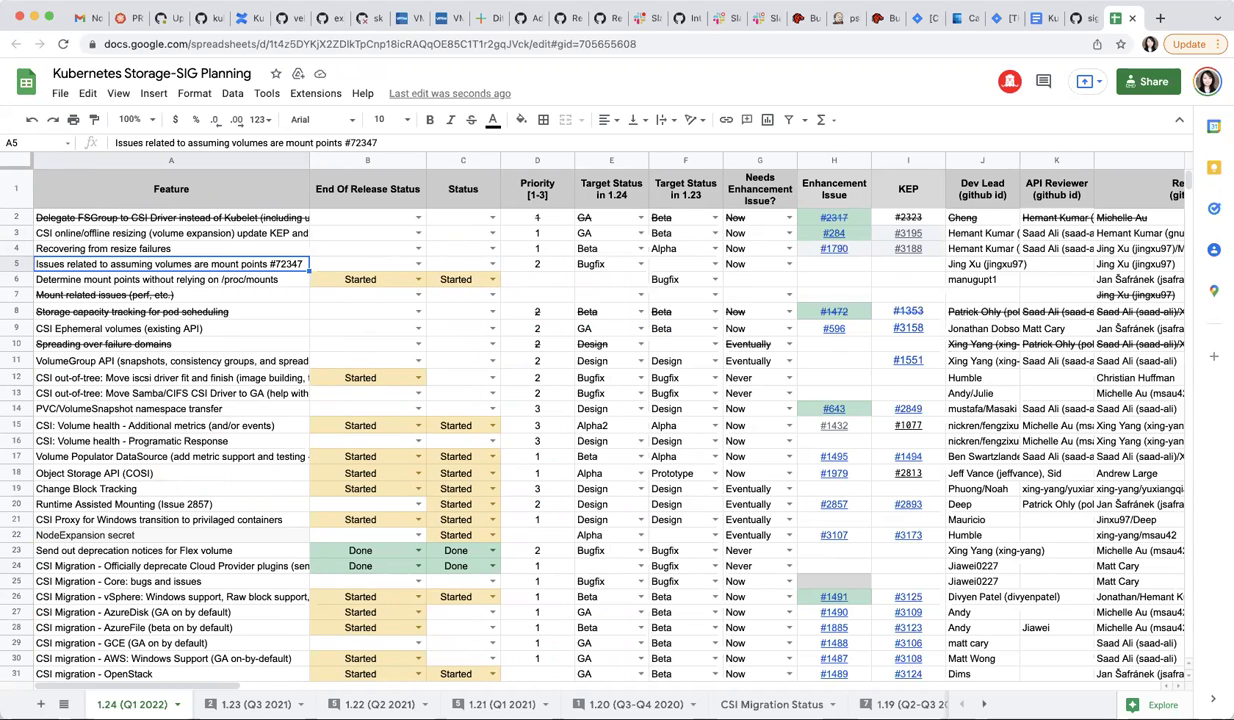
key(Right)
key(Right)
key(Right)
key(Right)
key(Right)
key(Right)
key(Right)
key(Right)
key(Right)
key(Right)
key(Right)
key(Right)
key(Right)
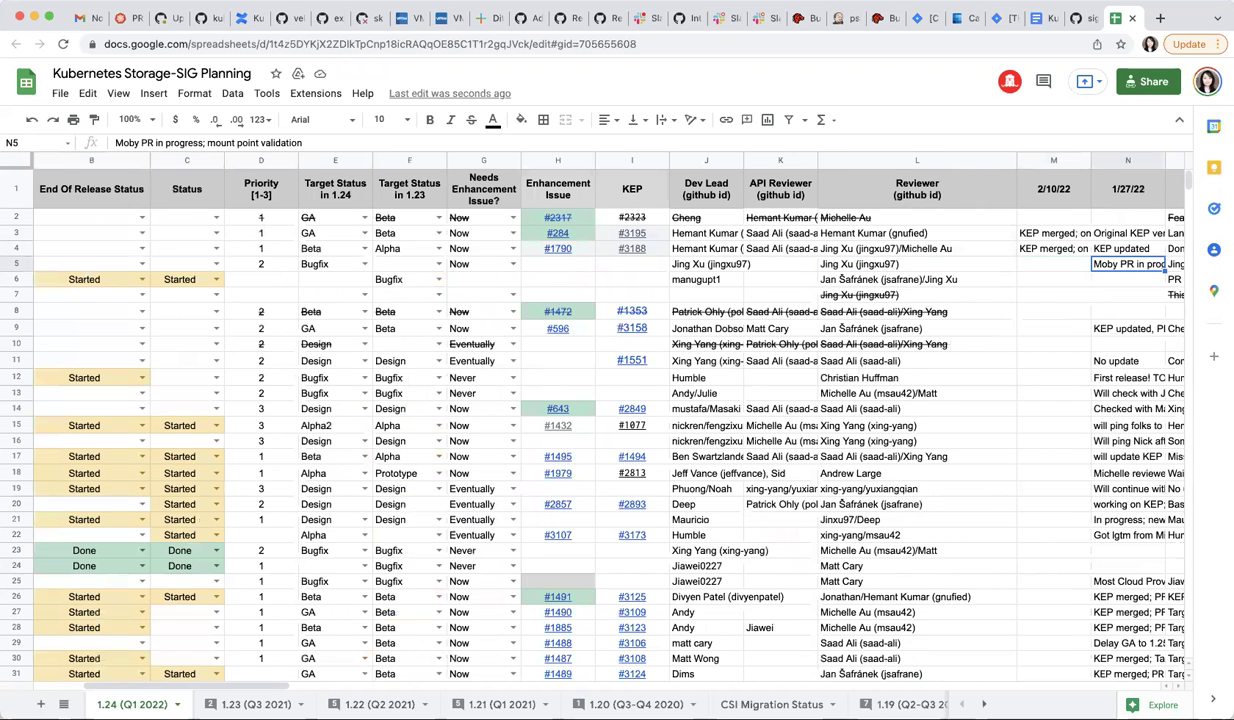
key(Right)
key(Left)
key(Left)
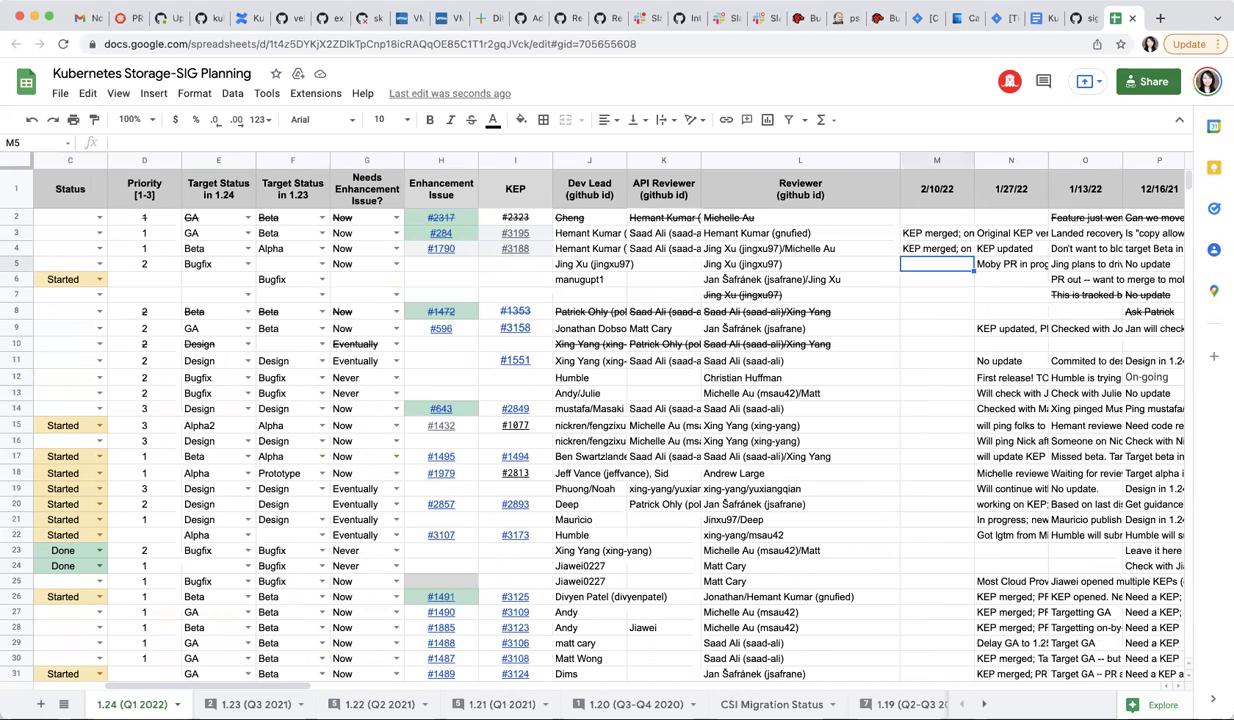
text(No update)
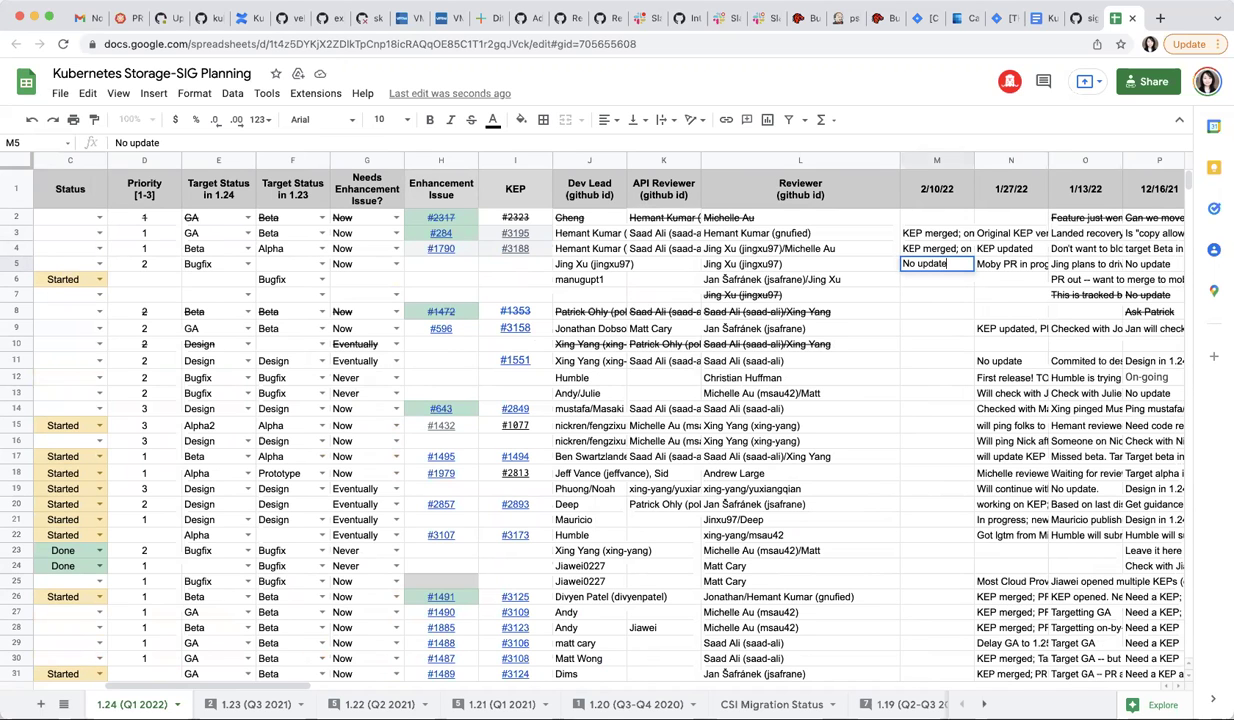
key(Return)
Step: Check the earlier notes for Determine mount points without relying on /proc/mounts and enter "no update" as its 2/10/22 note
key(Left)
key(Left)
key(Left)
key(Left)
key(Left)
key(Left)
key(Left)
key(Left)
key(Left)
key(Left)
key(Left)
key(Left)
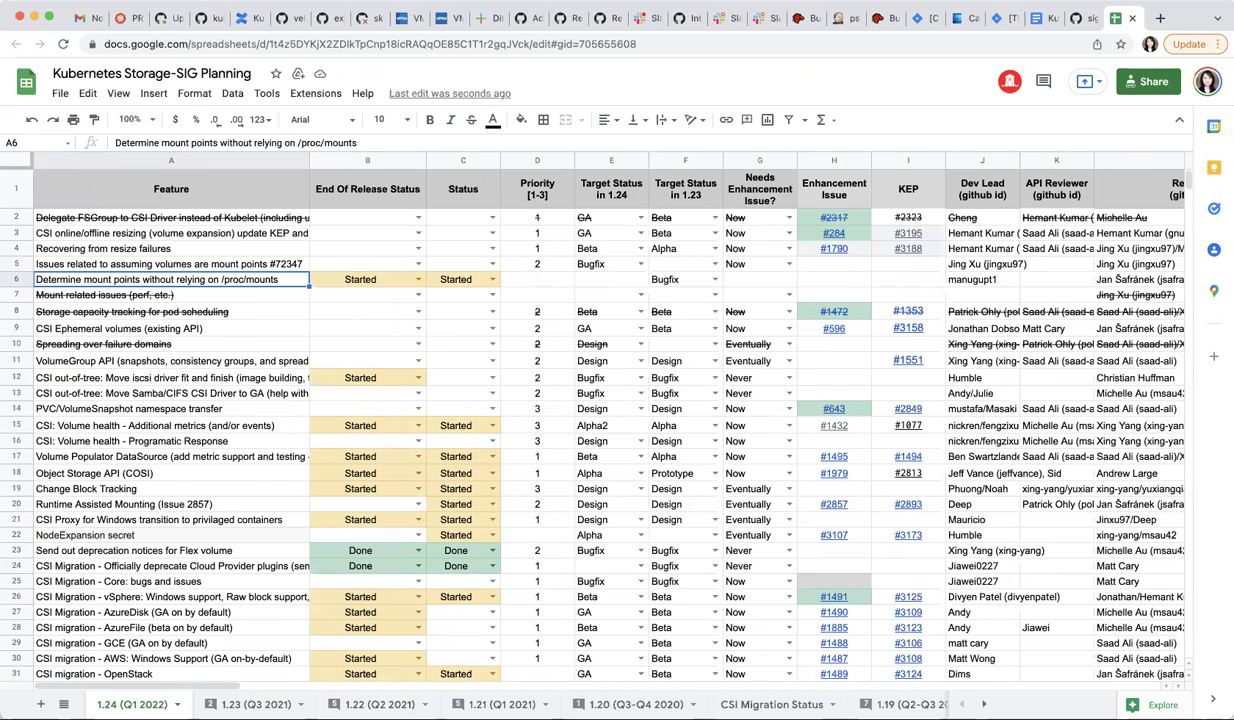
key(Right)
key(Right)
key(Right)
key(Right)
key(Right)
key(Right)
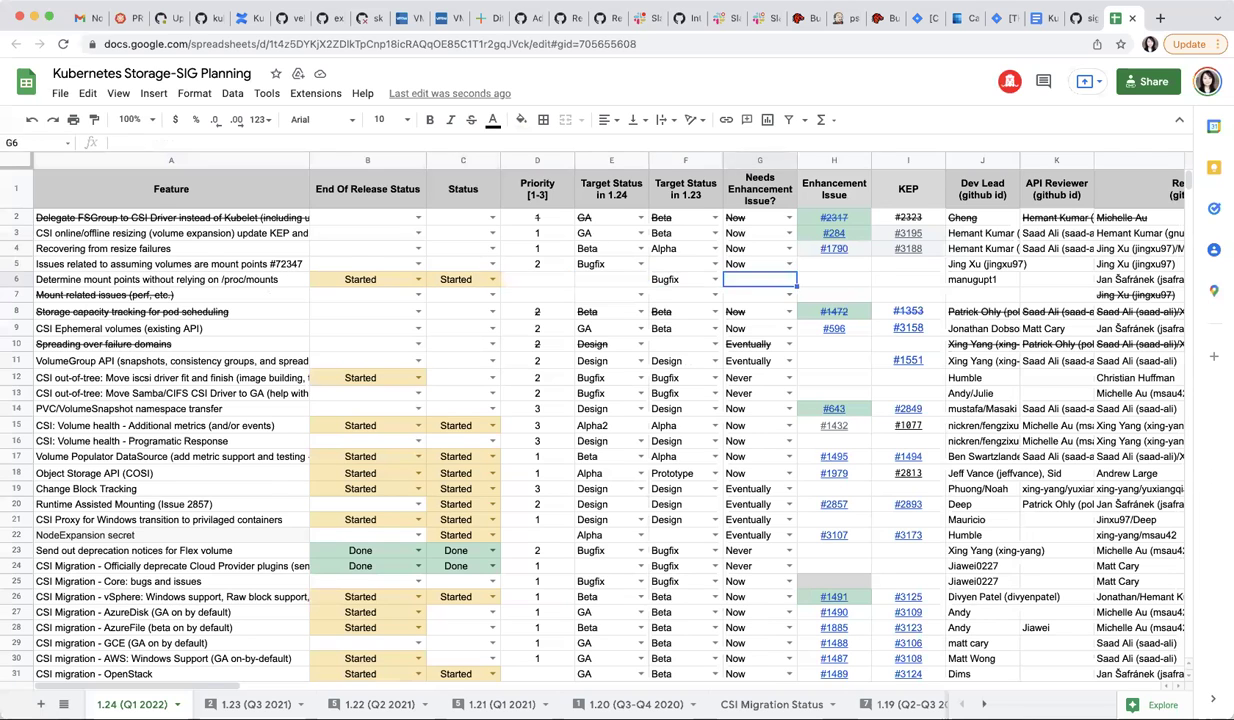
key(Right)
key(Right)
key(Right)
key(Right)
key(Right)
key(Right)
key(Right)
key(Right)
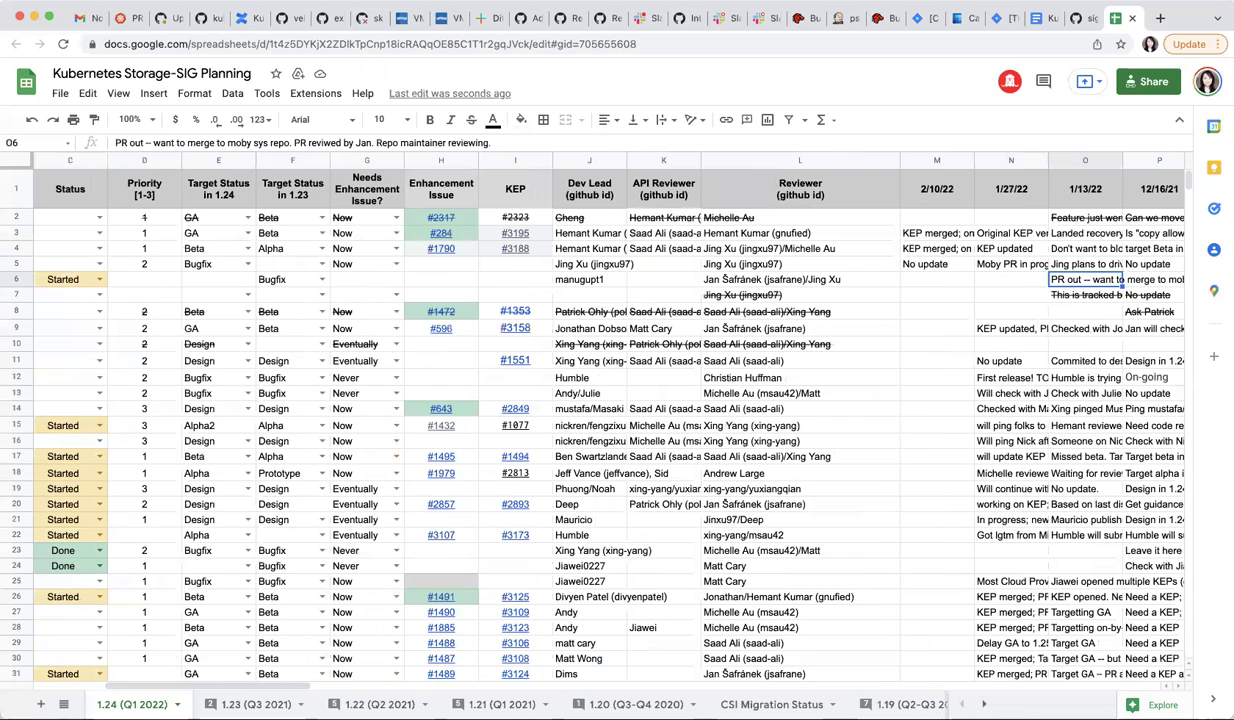
key(Left)
key(Left)
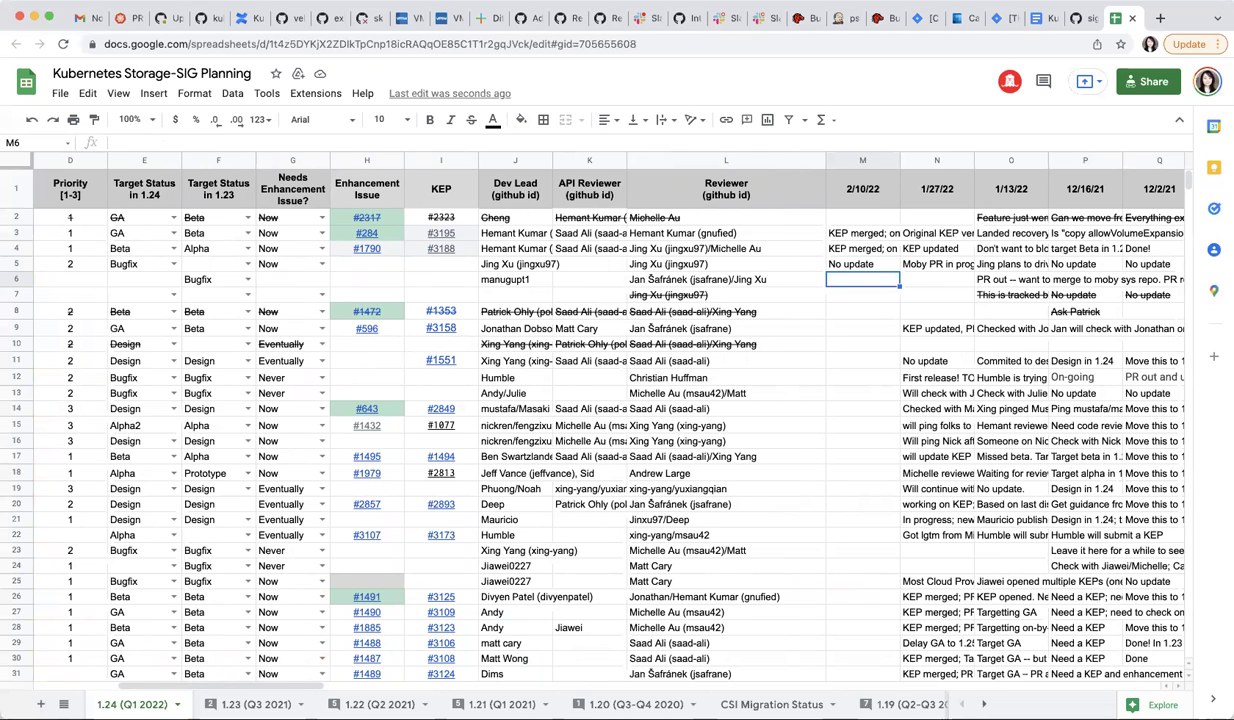
click(1011, 279)
click(1085, 279)
click(1011, 279)
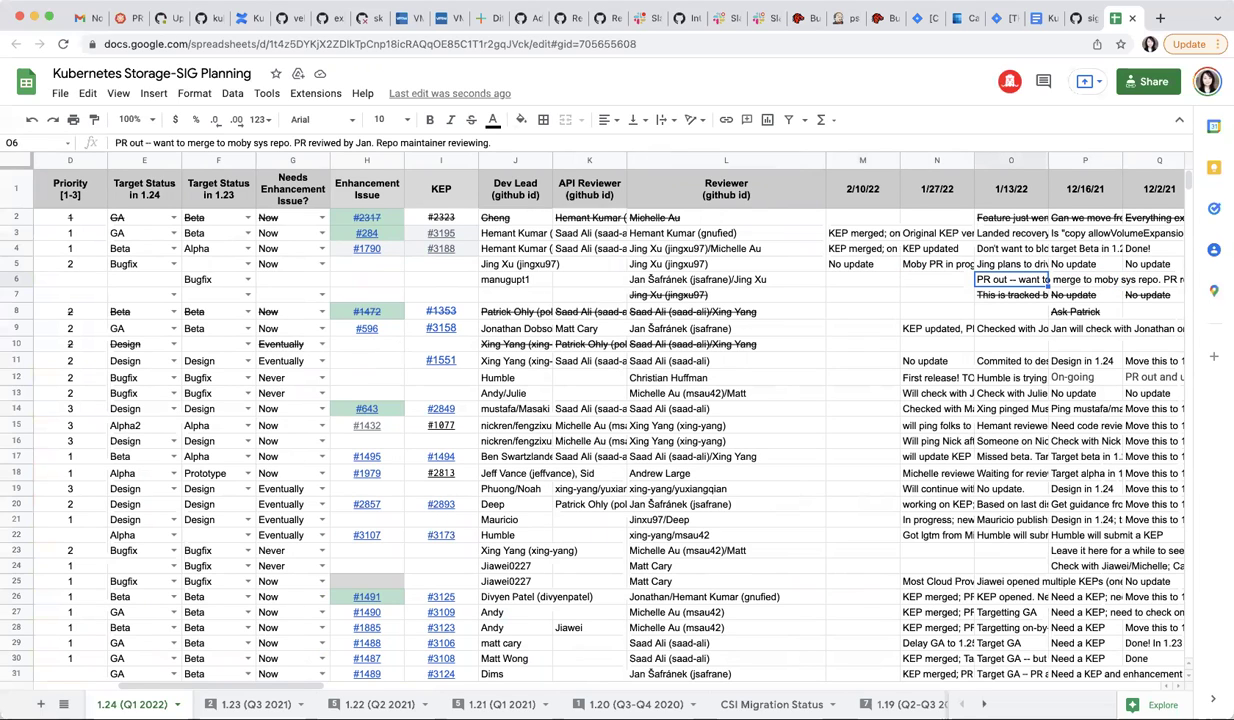
click(937, 279)
click(862, 279)
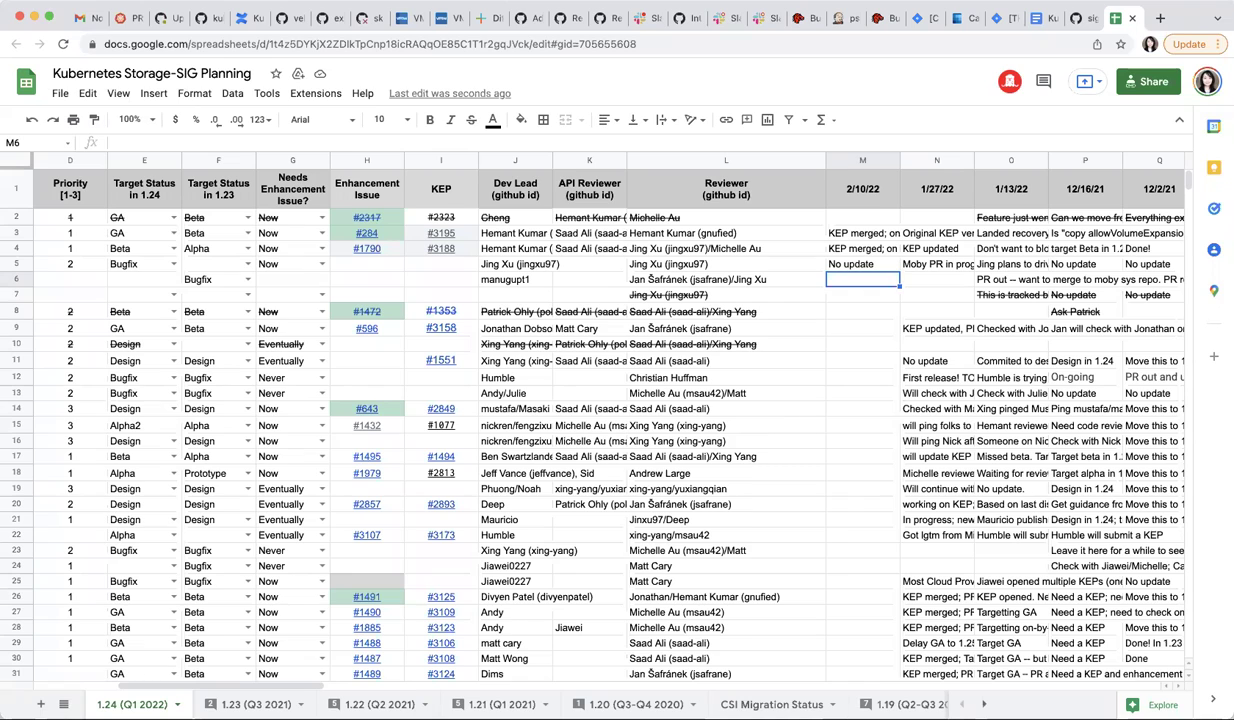
text(no update)
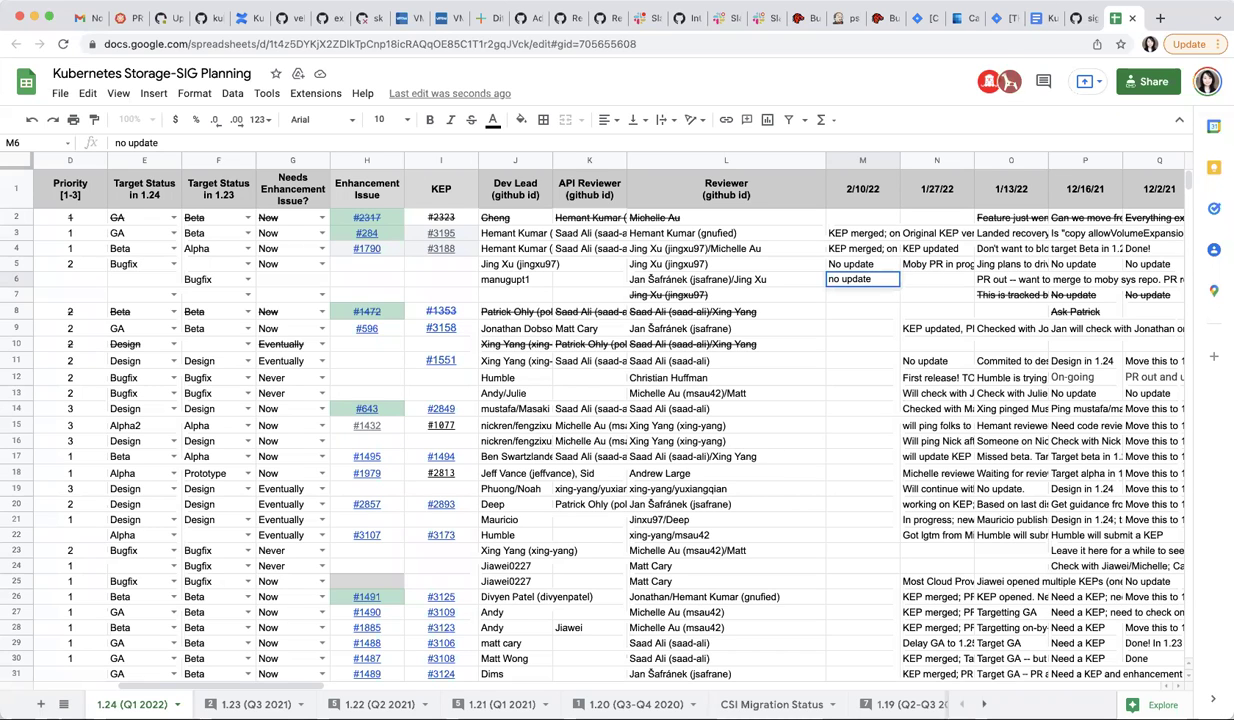
key(Return)
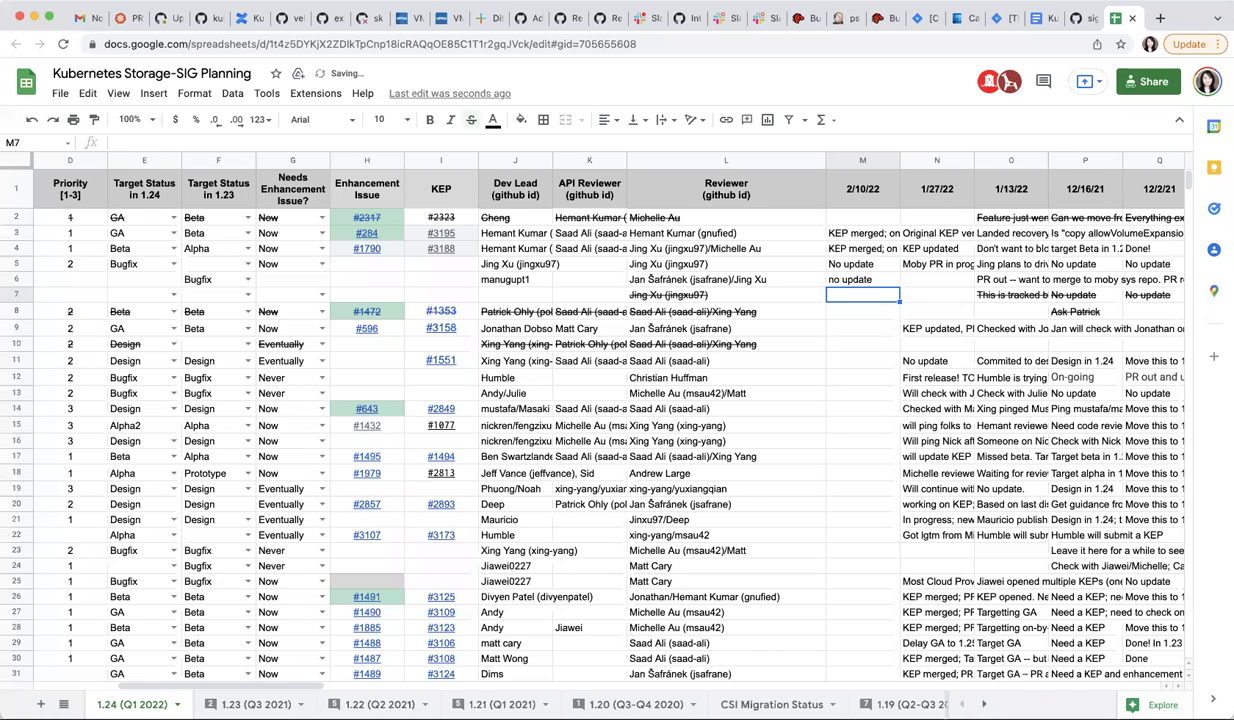
Step: Skip the struck-through features and enter "KEP merged; bug fixing" as the 2/10/22 note for CSI Ephemeral volumes (existing API)
key(Left)
key(Left)
key(Left)
key(Left)
key(Left)
key(Left)
key(Left)
key(Left)
key(Left)
key(Left)
key(Left)
key(Left)
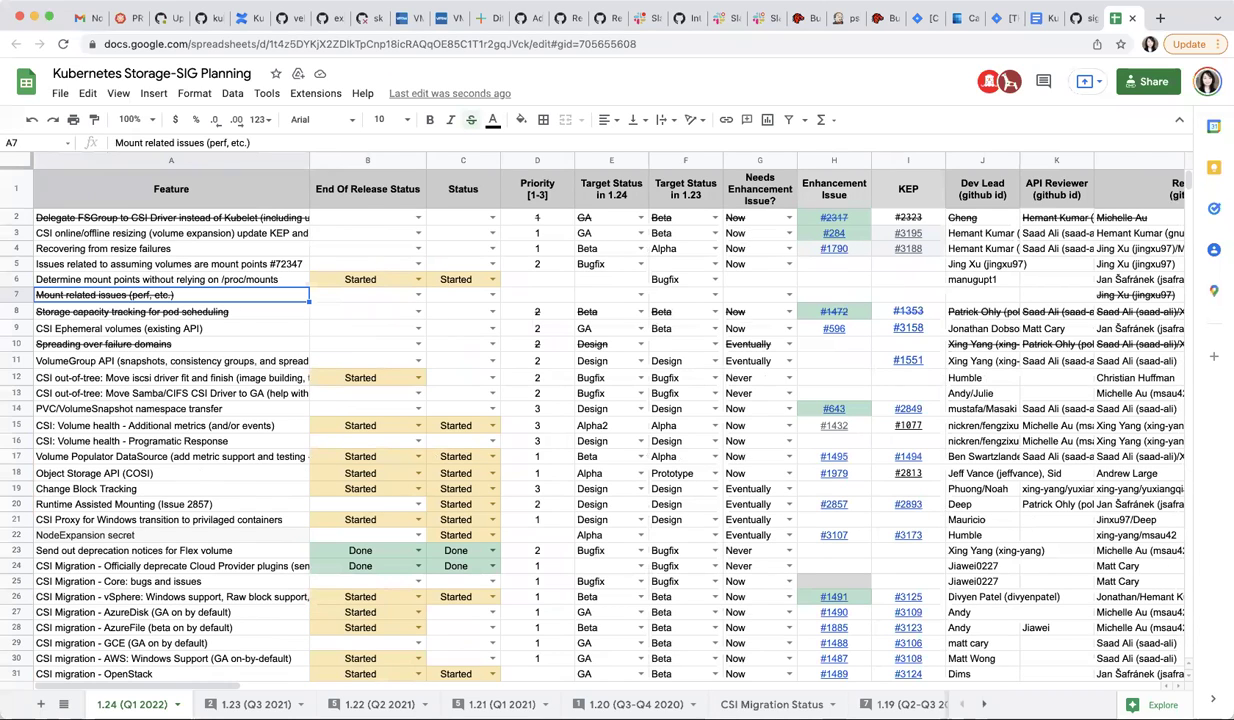
click(171, 279)
click(171, 311)
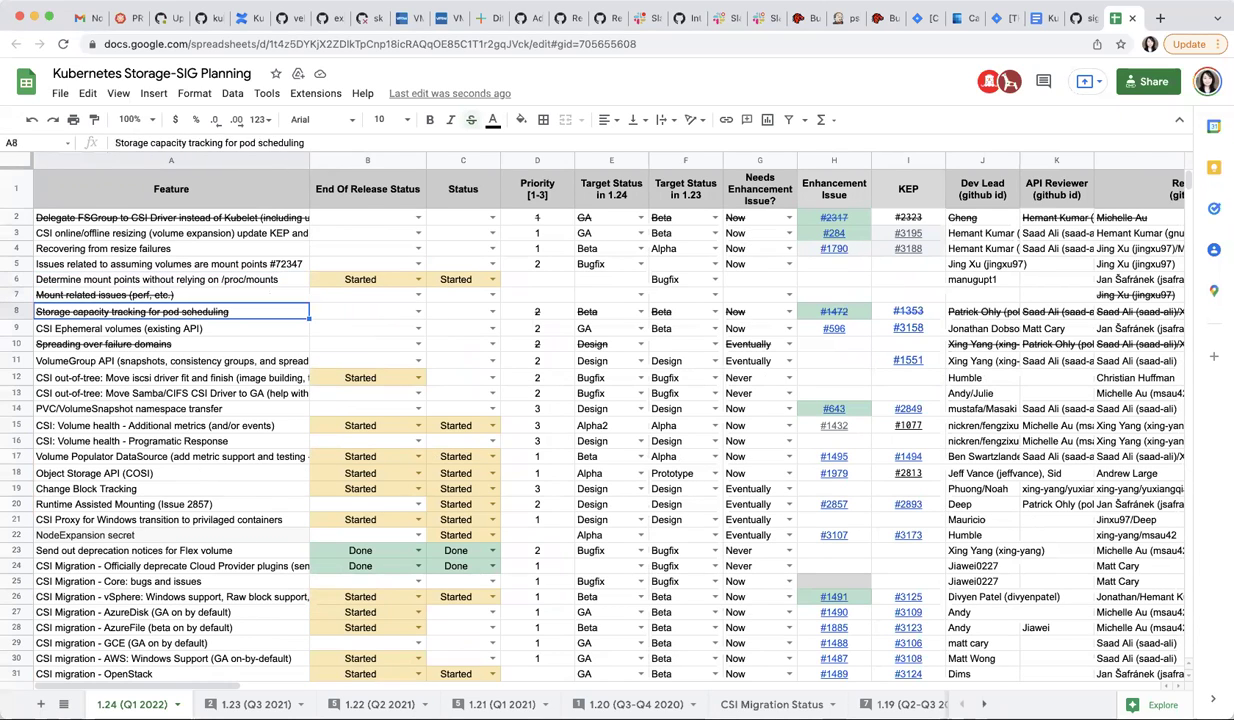
click(171, 328)
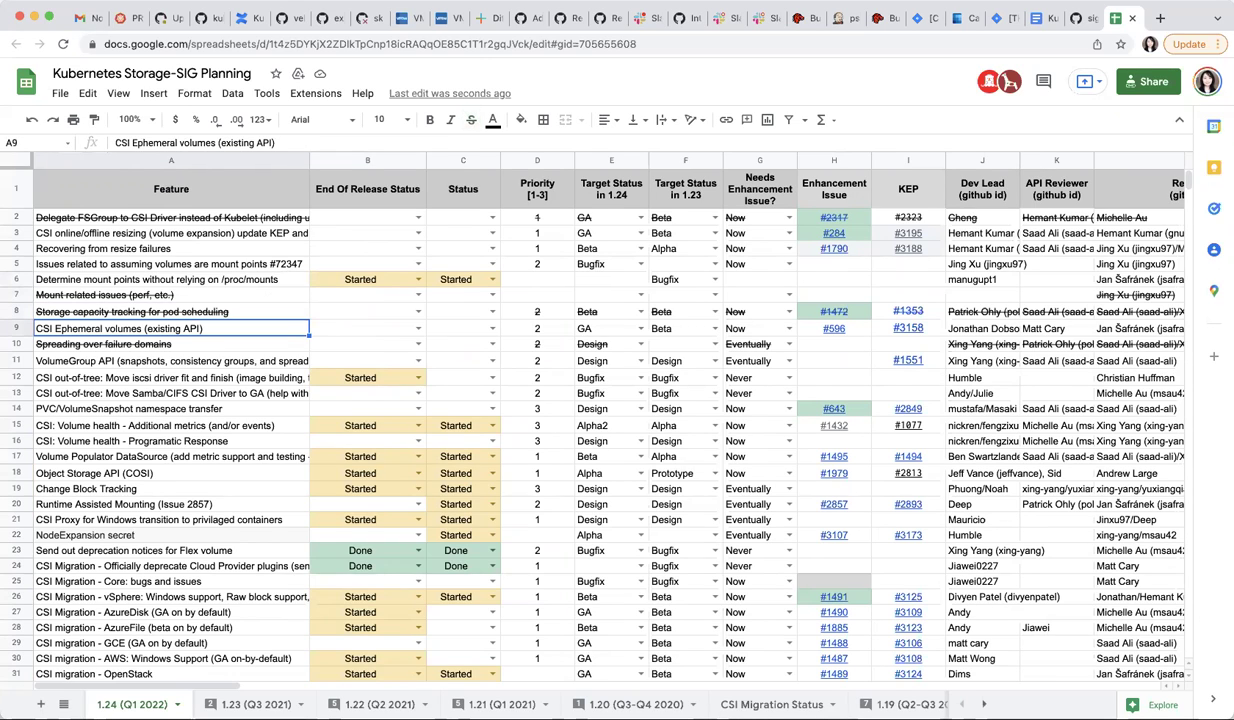
key(Right)
key(Right)
key(Right)
key(Right)
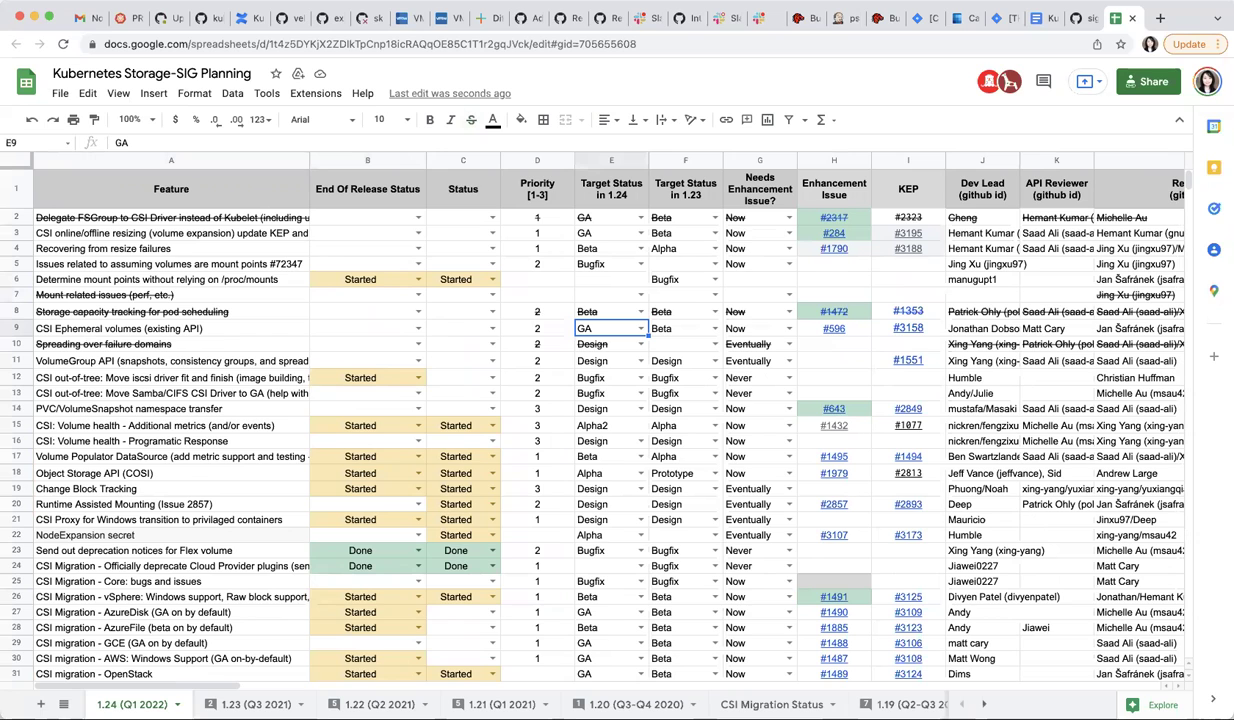
key(Right)
key(Right)
key(Right)
key(Right)
key(Right)
key(Right)
key(Right)
key(Right)
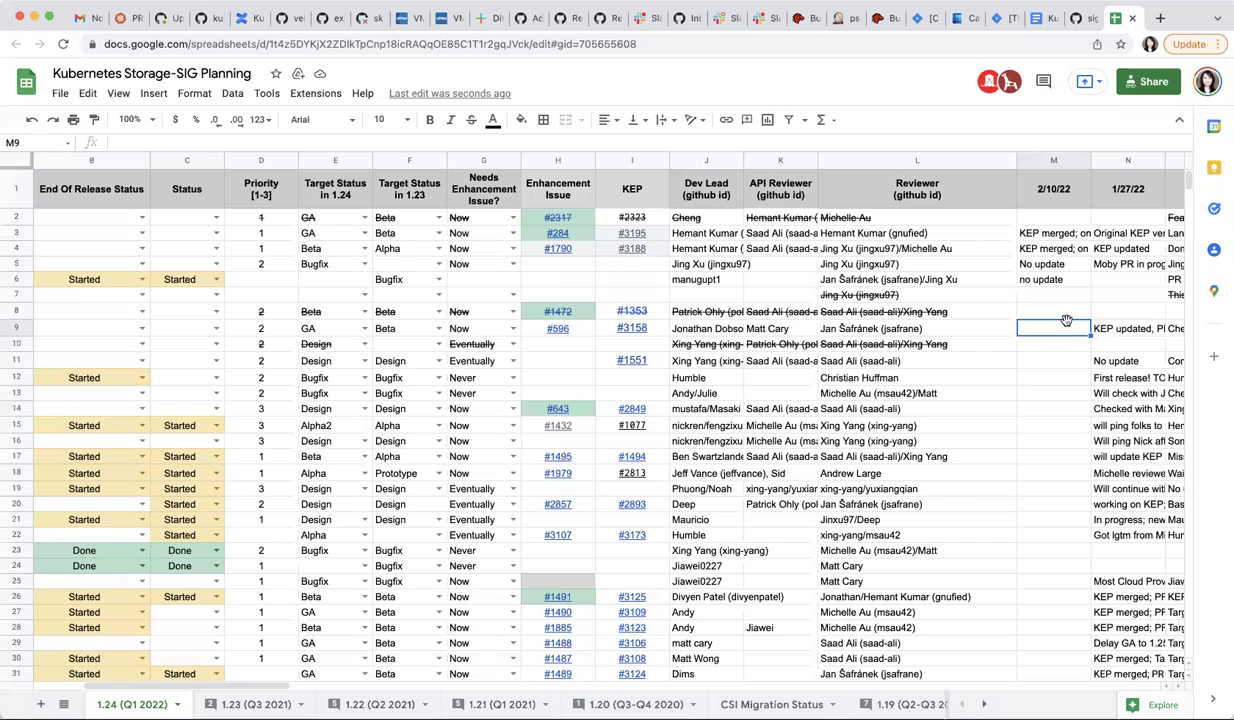
text(KEP merged)
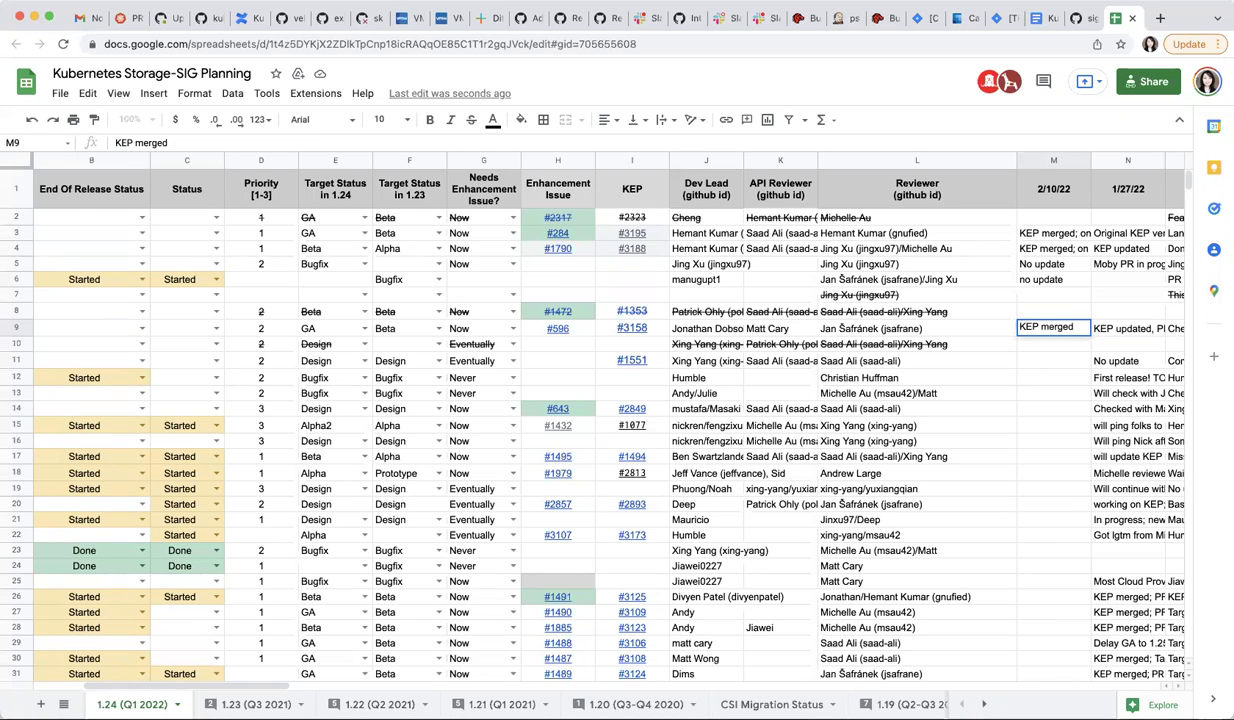
text(; bug fixing)
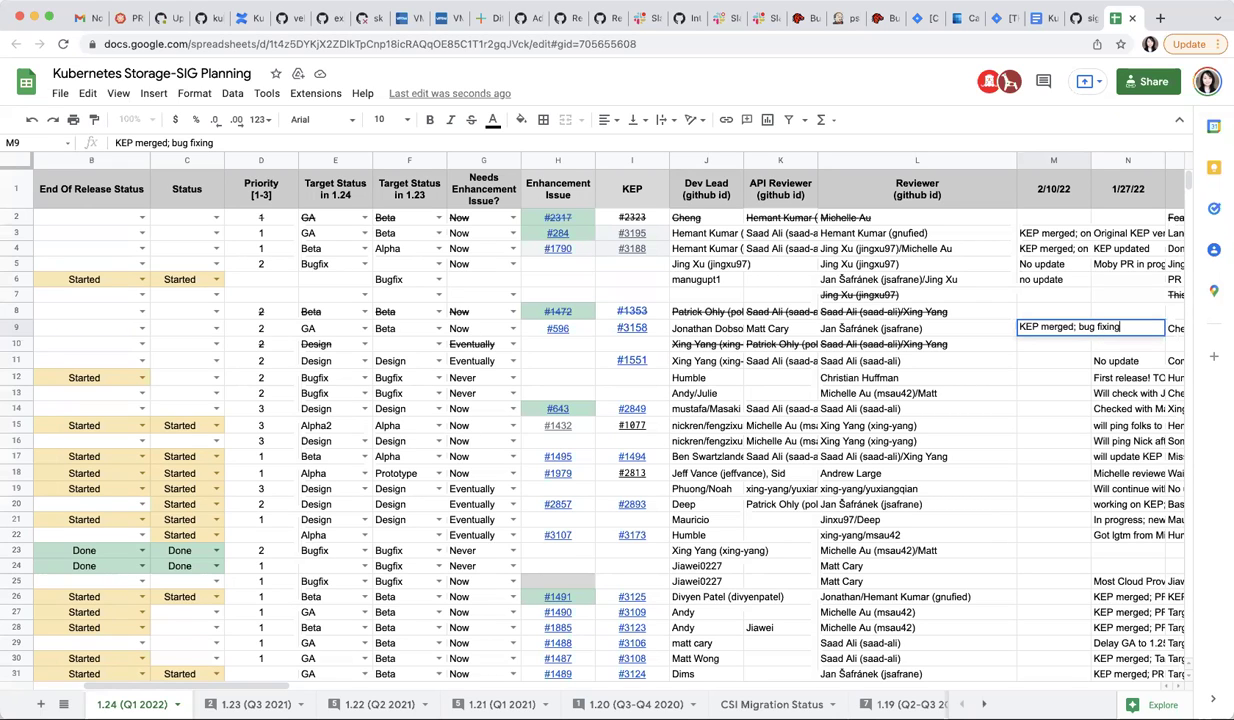
key(Return)
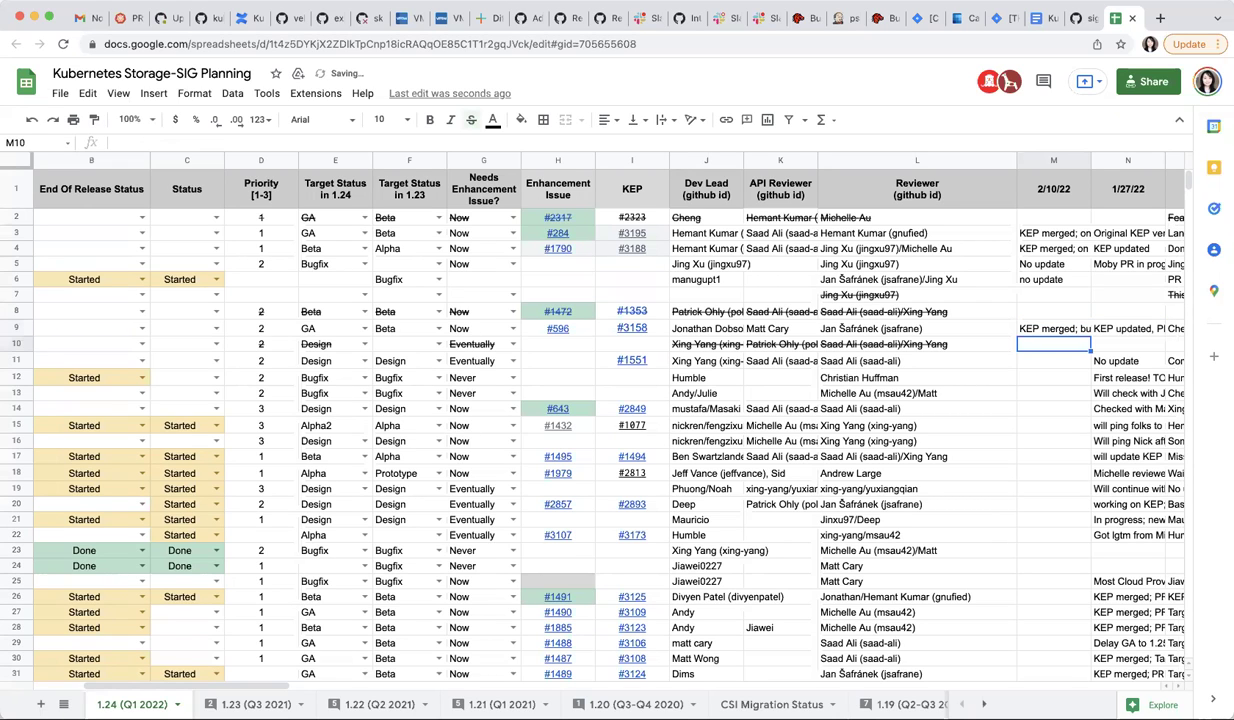
Step: Enter "NO update" as the 2/10/22 note for the VolumeGroup API feature, skipping the struck-through Spreading over failure domains row
key(Left)
key(Left)
key(Left)
key(Left)
key(Left)
key(Left)
key(Left)
key(Left)
key(Left)
key(Left)
key(Left)
key(Left)
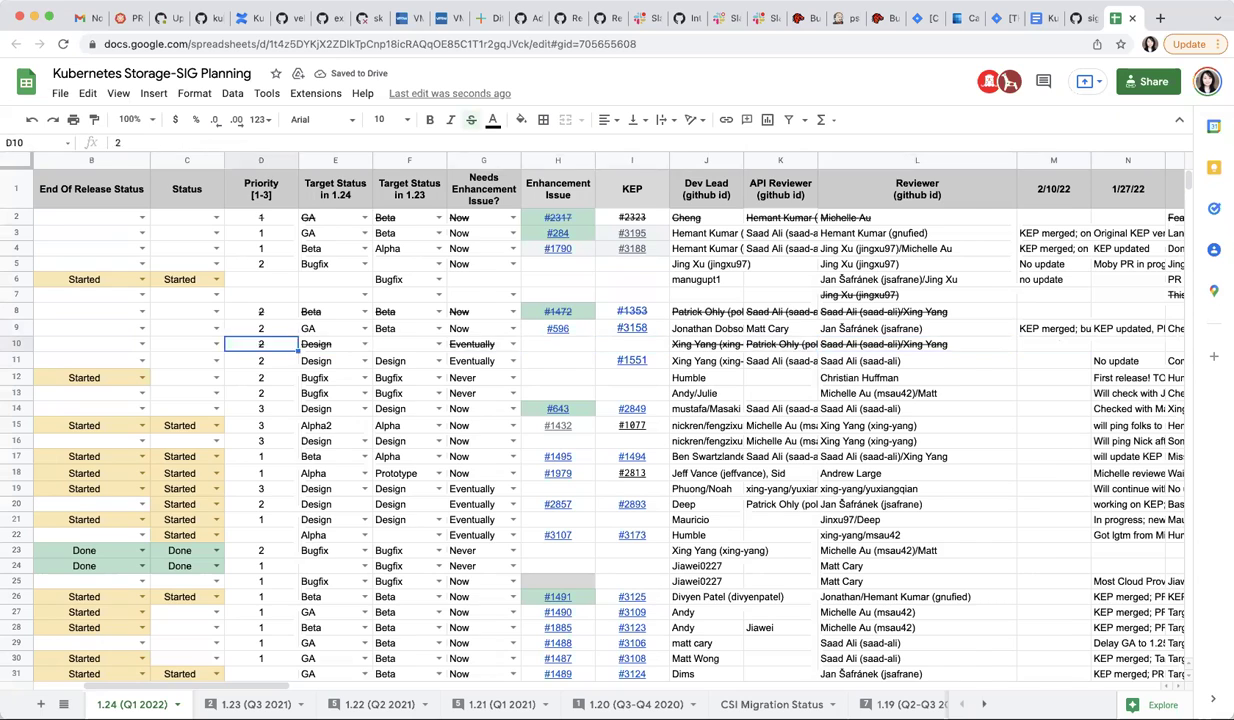
key(Up)
key(Down)
key(Down)
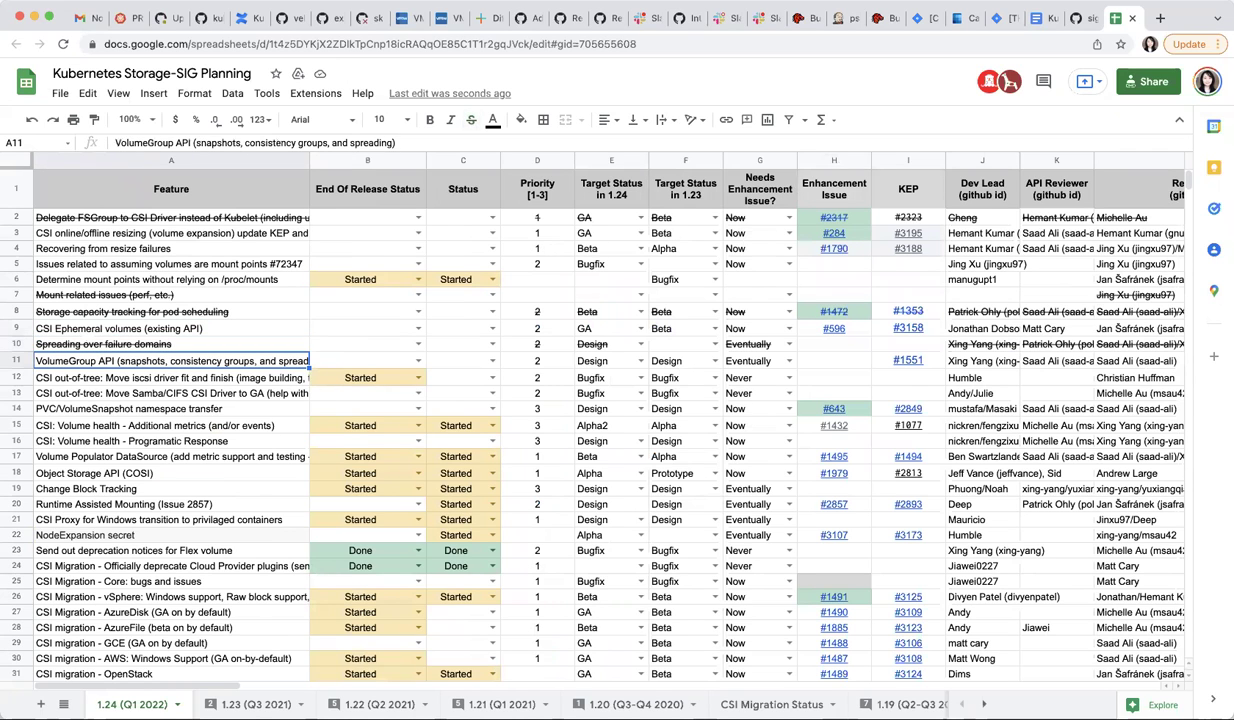
key(Right)
key(Right)
key(Right)
key(Right)
key(Right)
key(Right)
key(Right)
key(Right)
key(Right)
key(Right)
key(Right)
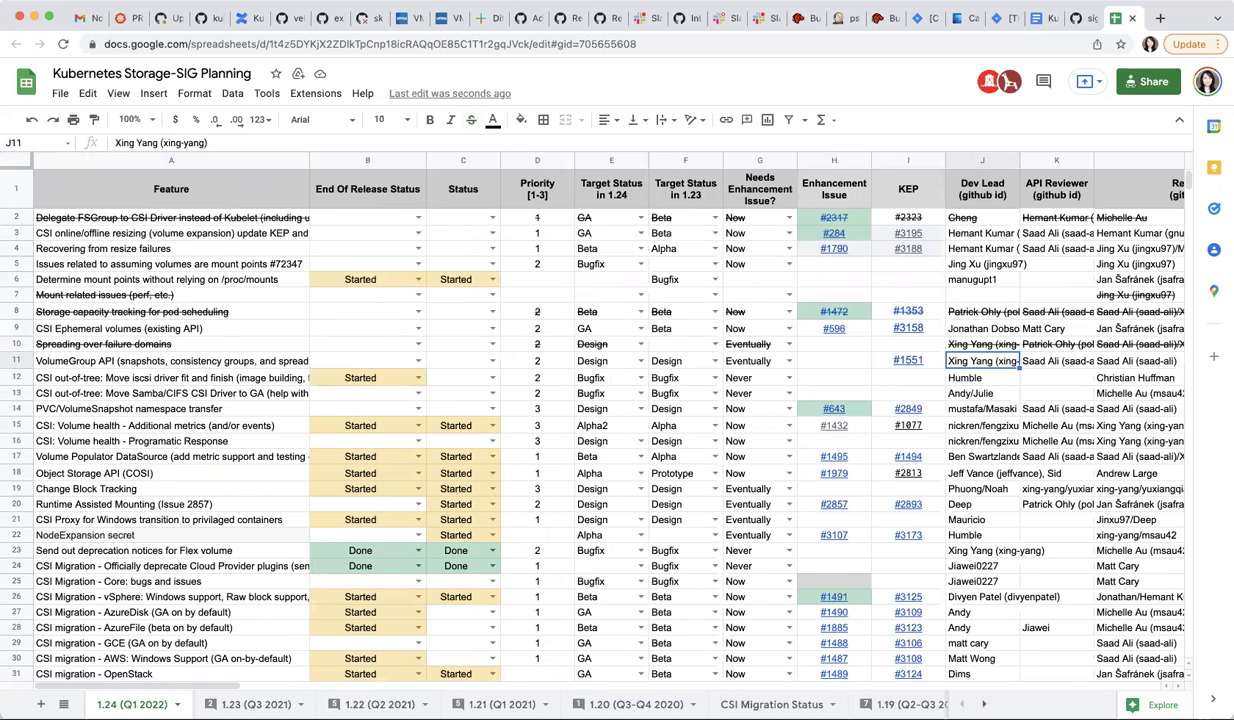
key(Right)
text(NO update)
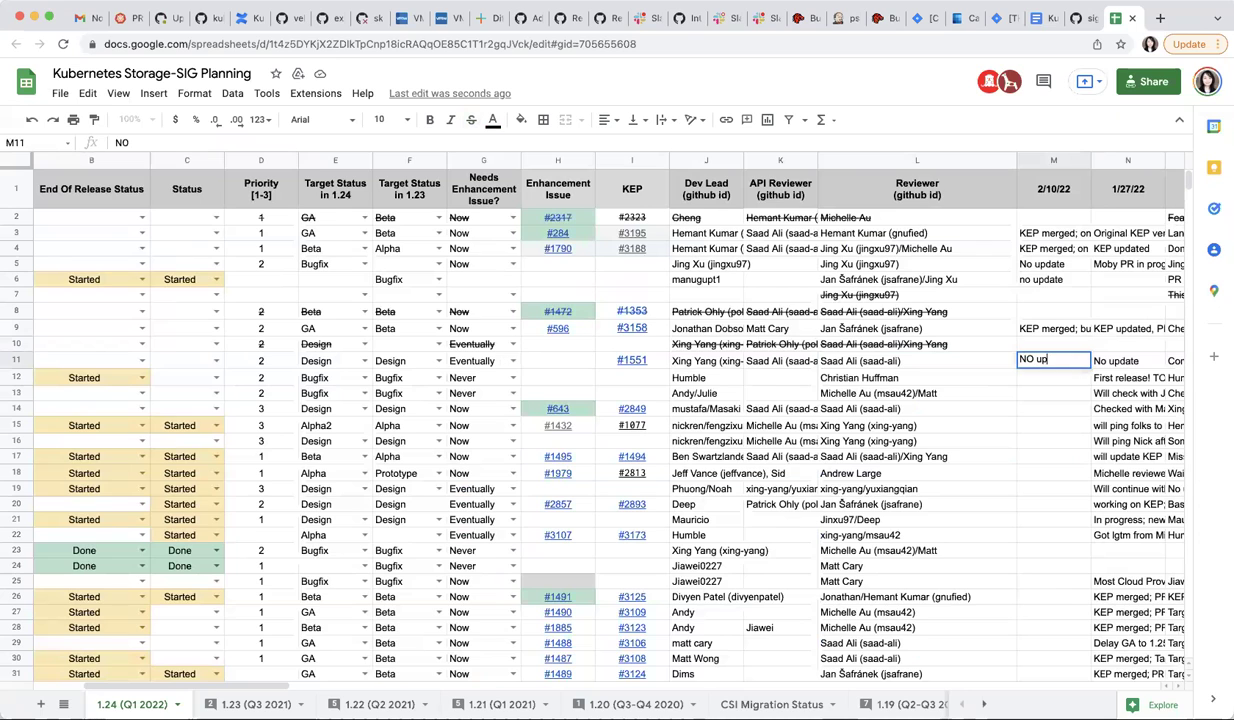
key(Return)
Step: Check the 1/27/22 note for the CSI out-of-tree iscsi driver feature and enter "Follow up with" plus the dev lead's name for 2/10/22
key(Left)
key(Left)
key(Left)
key(Left)
key(Left)
key(Left)
key(Left)
key(Left)
key(Left)
key(Left)
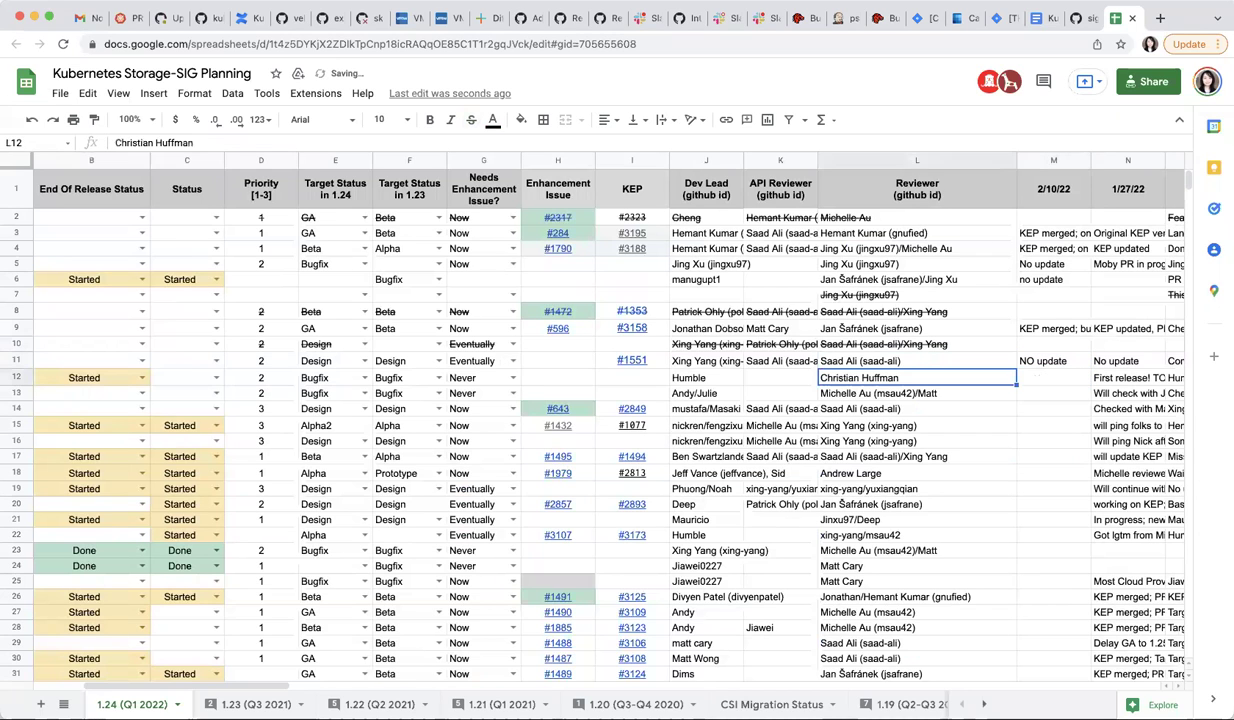
key(Left)
key(Left)
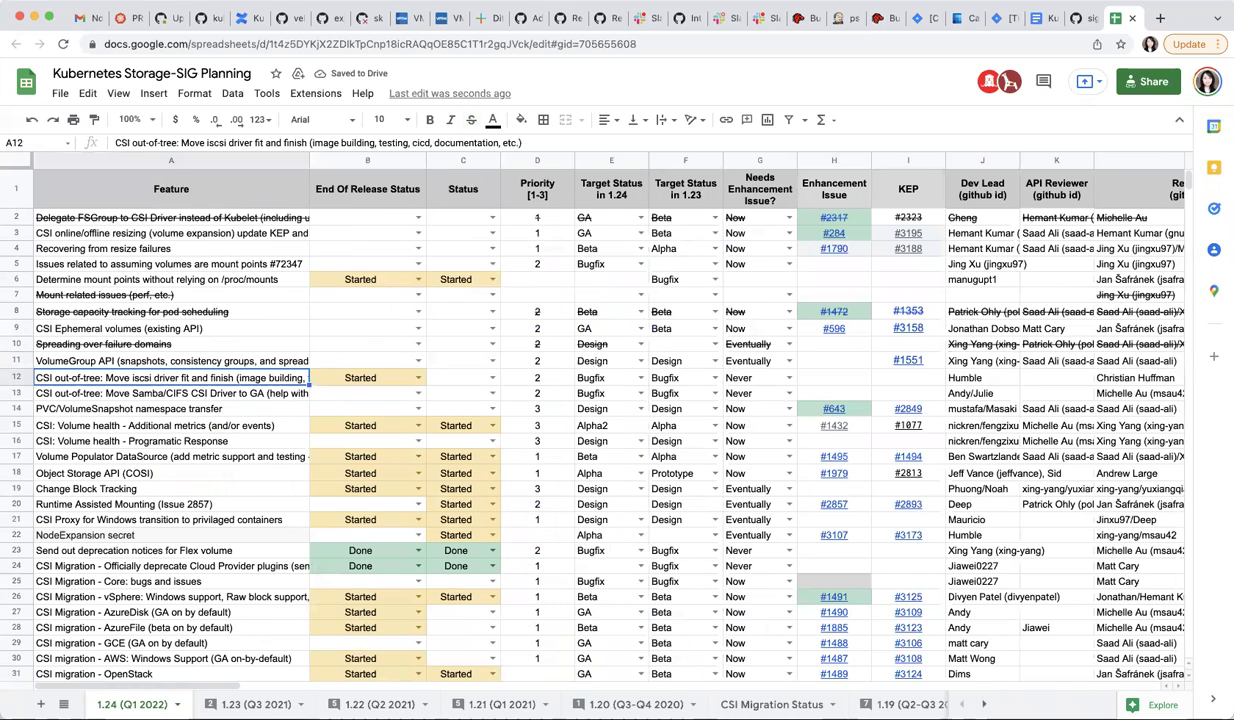
key(Right)
key(Right)
key(Right)
key(Right)
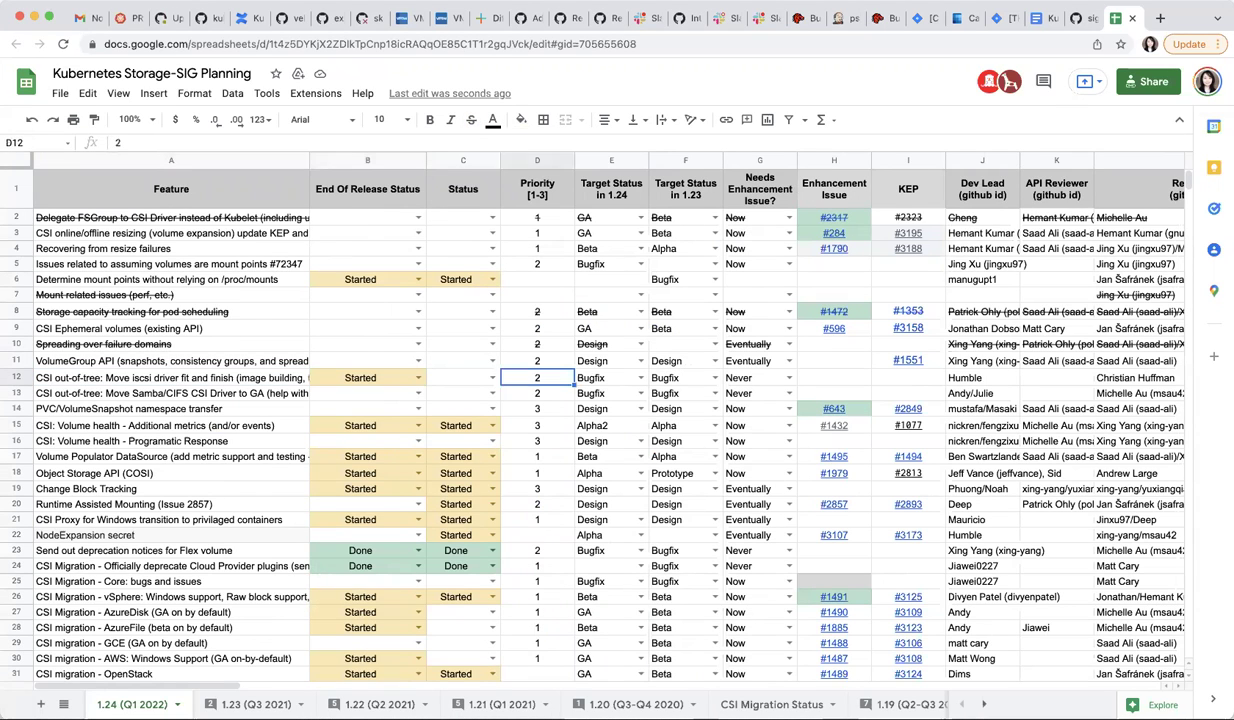
key(Left)
key(Left)
key(Left)
key(Left)
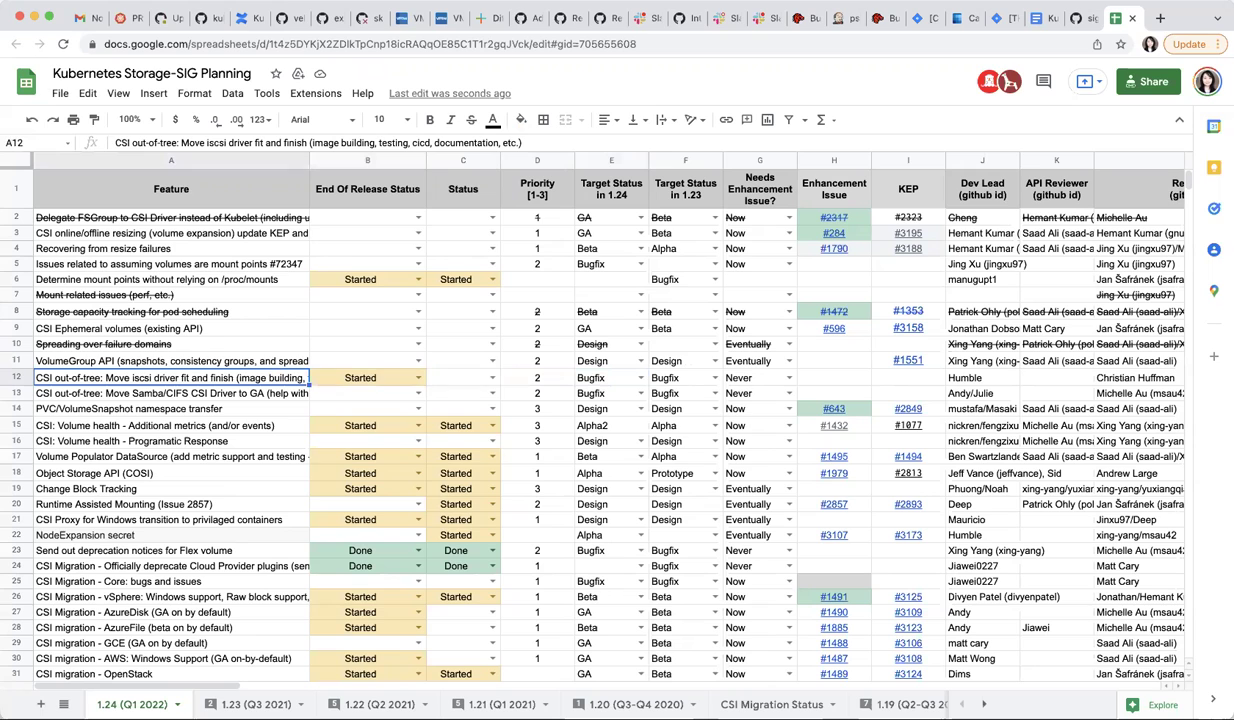
key(Right)
key(Right)
key(Right)
key(Right)
key(Right)
key(Right)
key(Right)
key(Right)
key(Right)
key(Right)
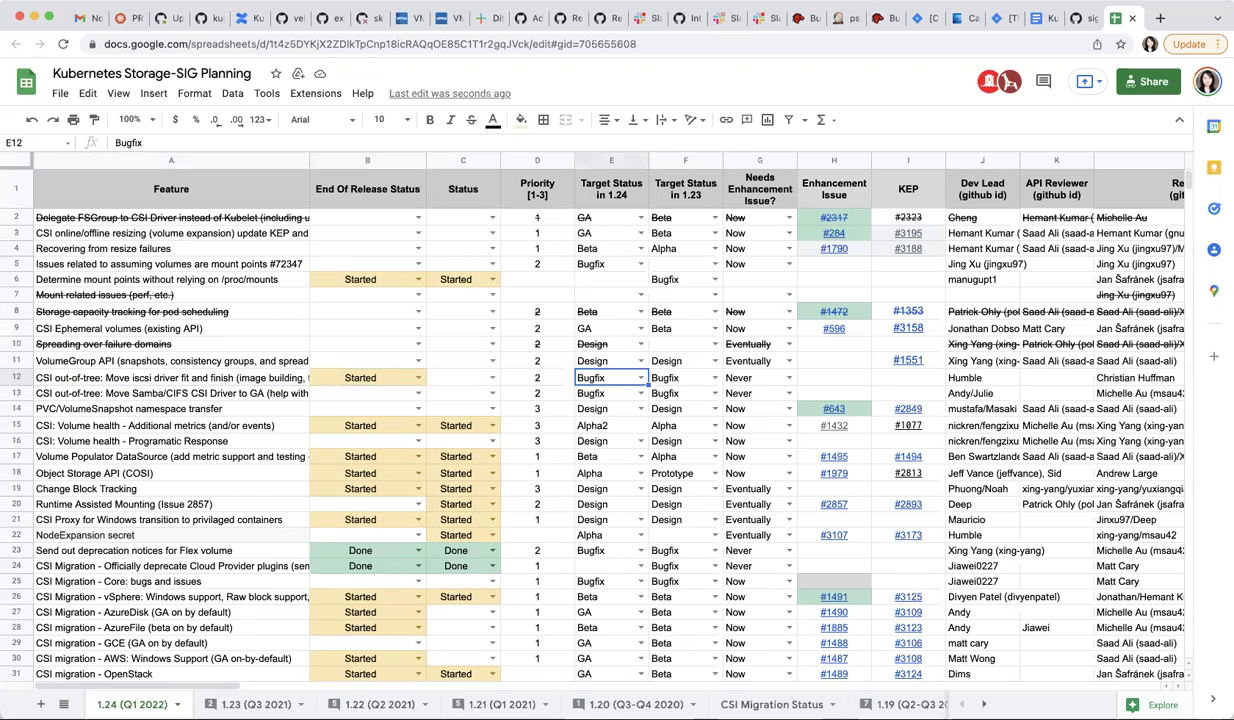
key(Right)
key(Right)
key(Right)
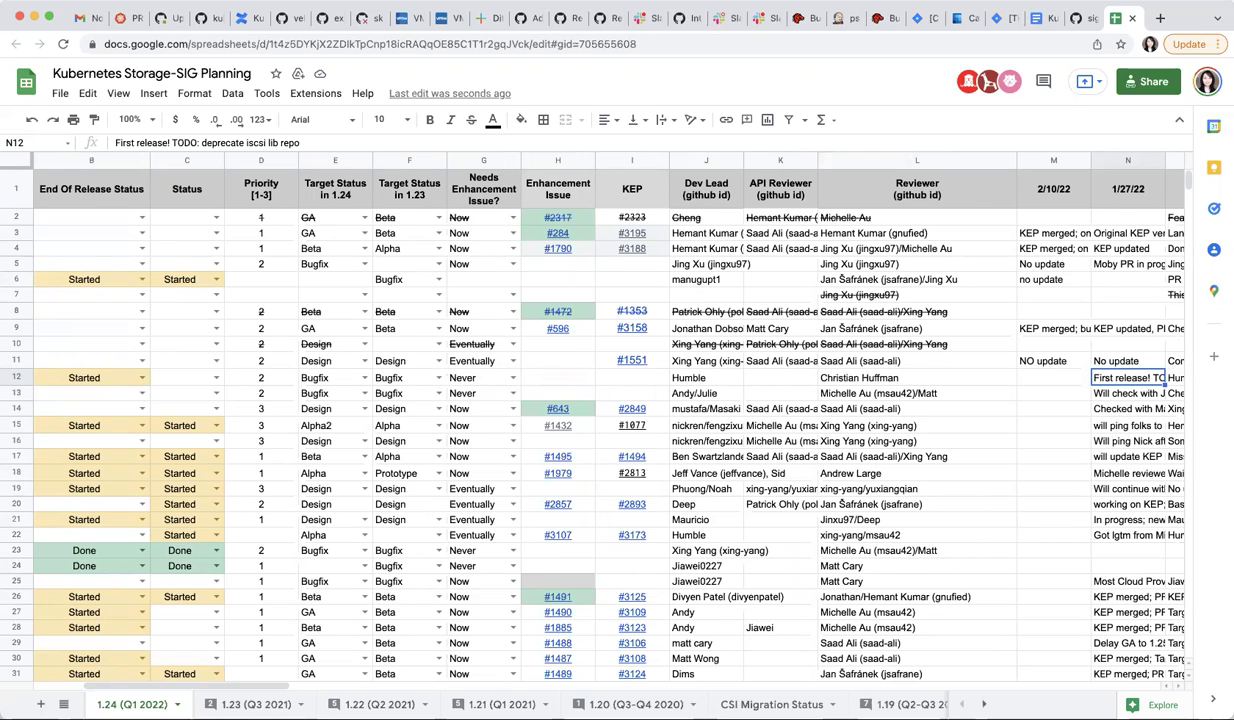
click(1053, 377)
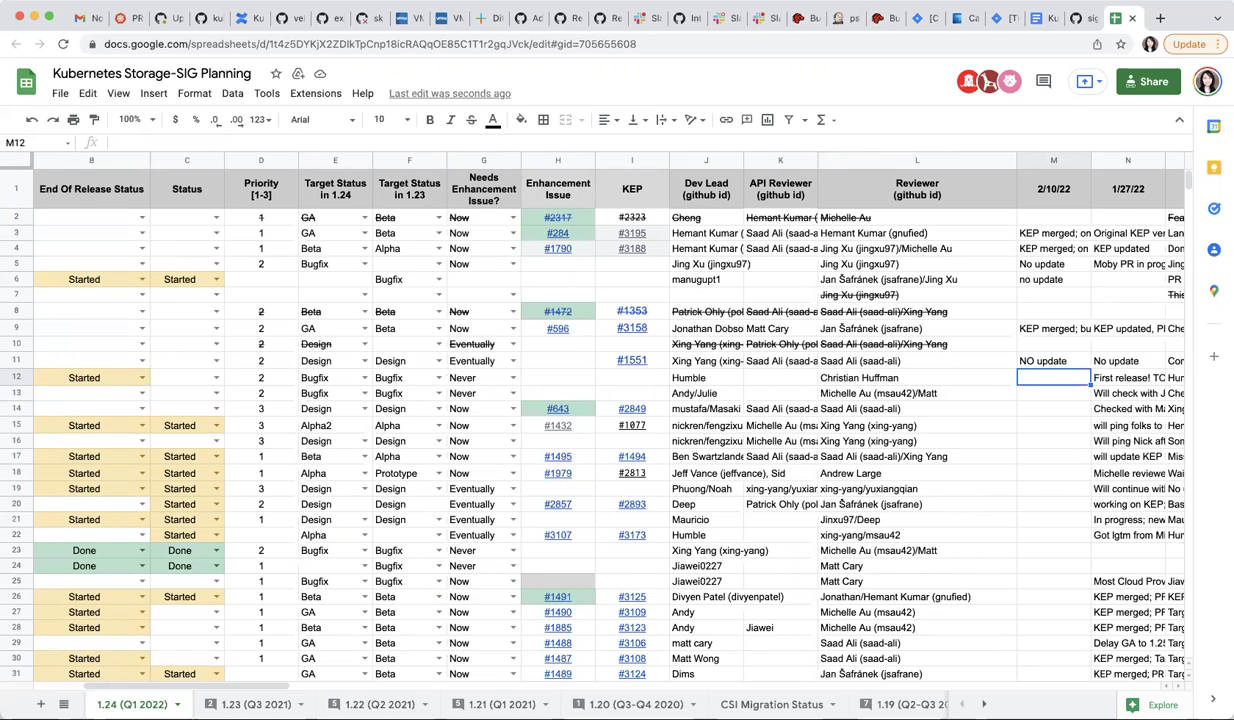
click(1127, 377)
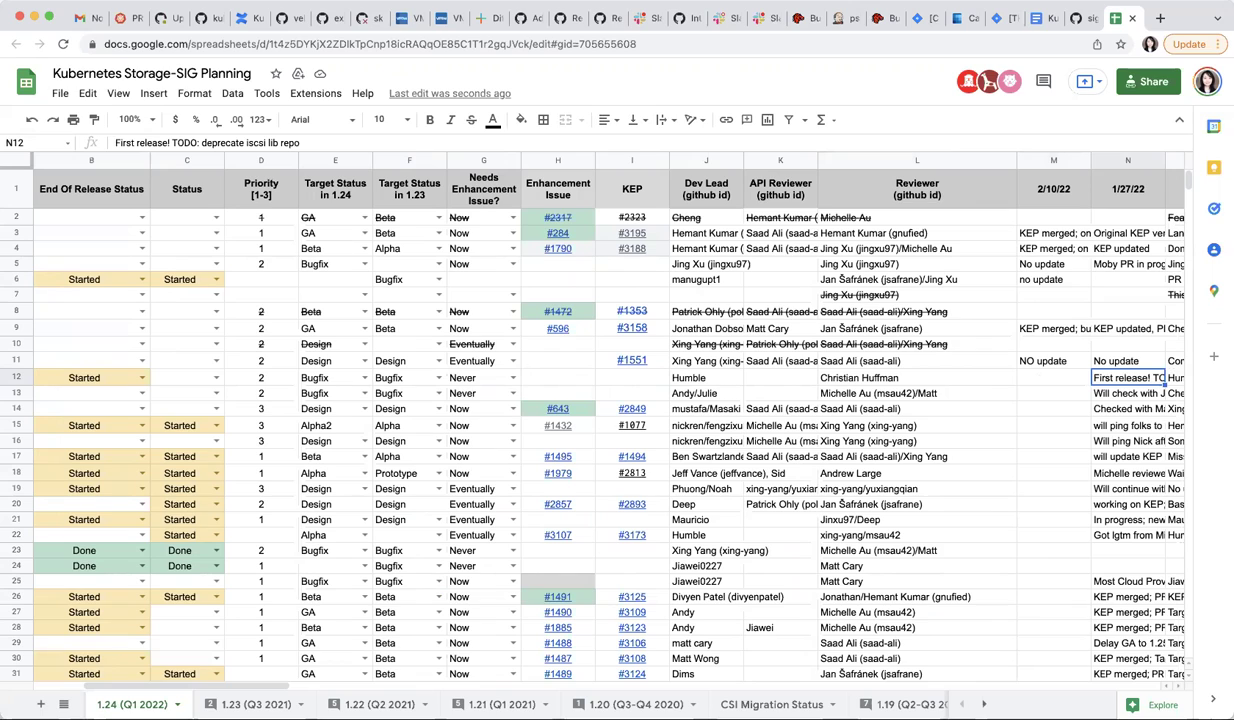
click(1053, 377)
click(1127, 377)
click(1053, 377)
click(1127, 377)
click(1053, 377)
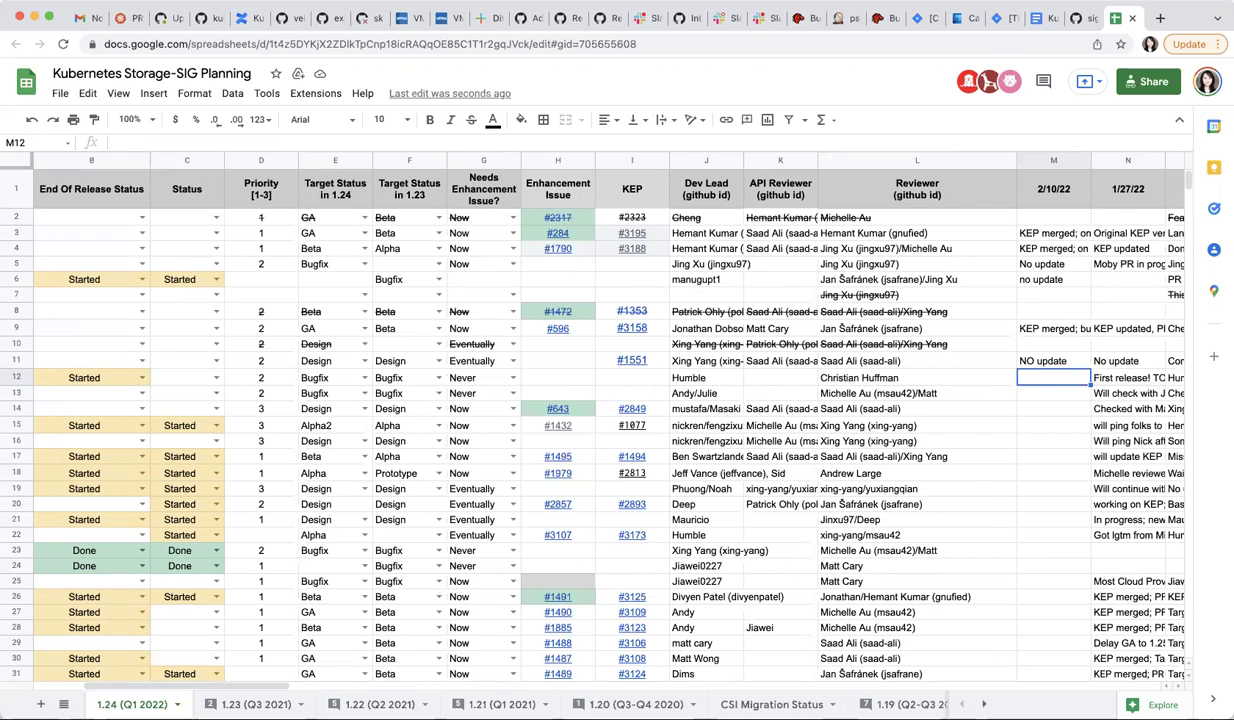
text(Follow up with Humble)
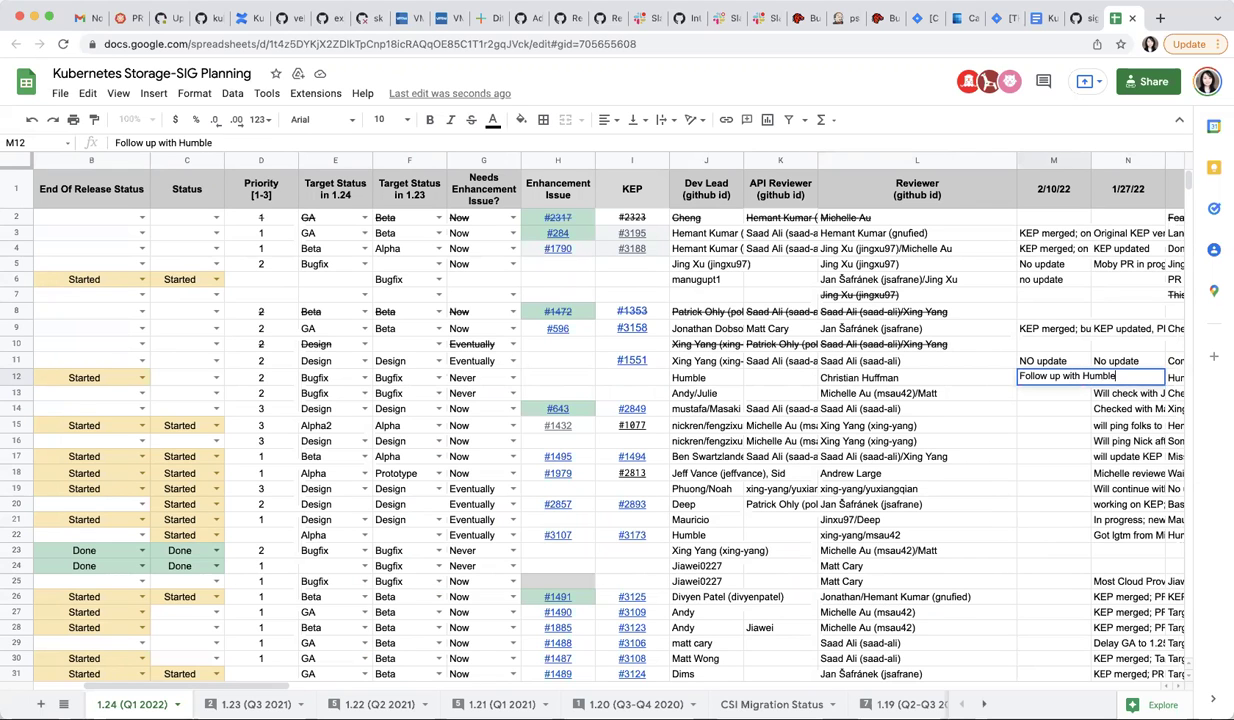
key(Return)
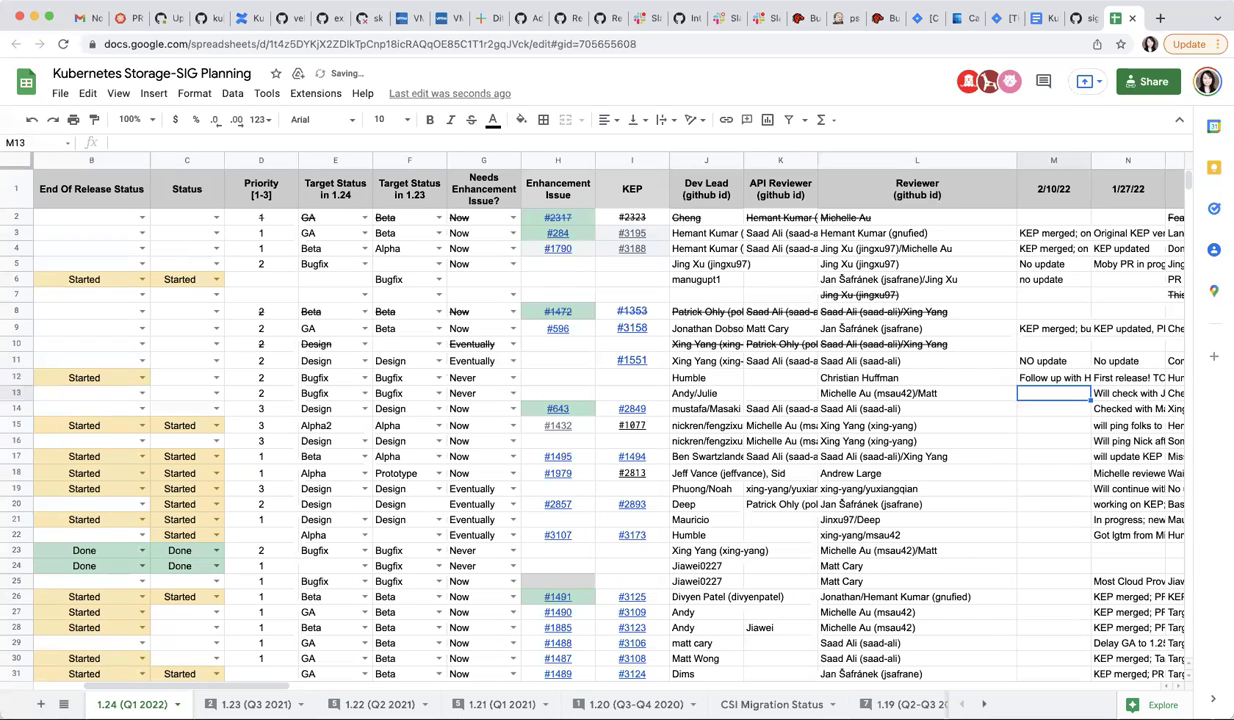
Step: Check the Samba/CIFS CSI Driver's earlier notes and enter "try to fix the build; will check with" plus the first dev lead's name for 2/10/22
key(Left)
key(Left)
key(Left)
key(Left)
key(Left)
key(Left)
key(Left)
key(Left)
key(Left)
key(Left)
key(Left)
key(Left)
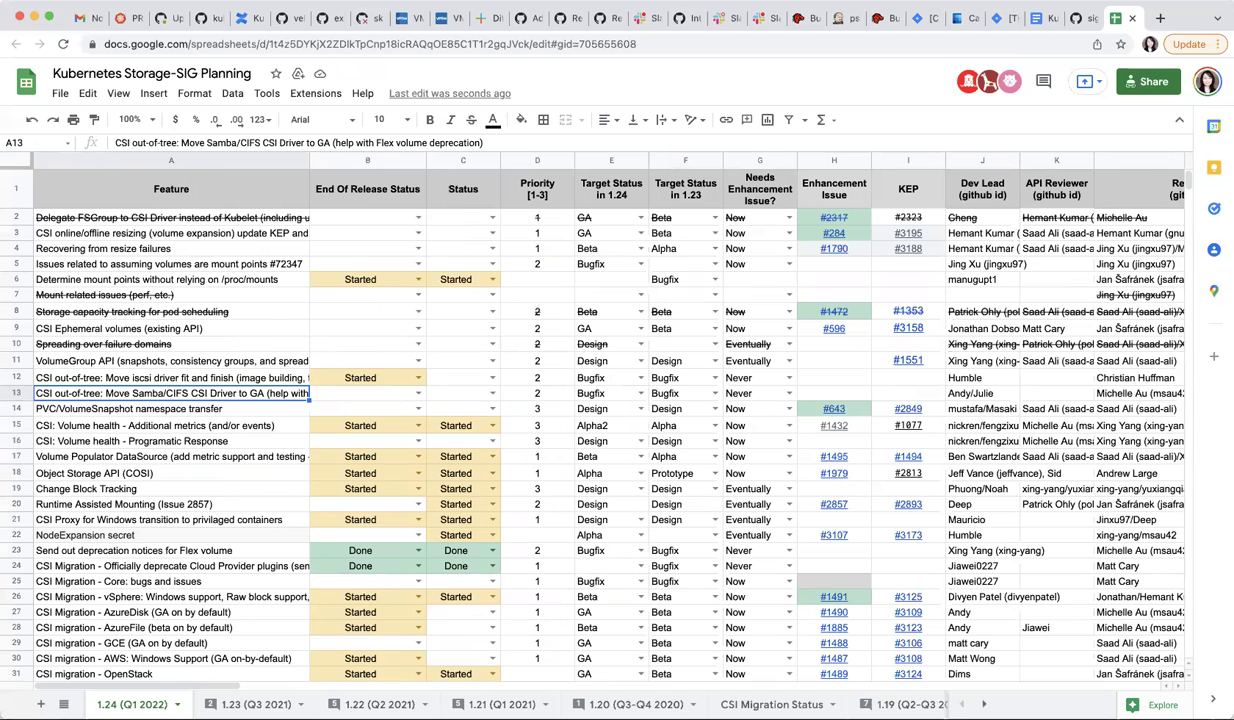
key(Right)
key(Right)
key(Right)
key(Right)
key(Right)
key(Right)
key(Right)
key(Right)
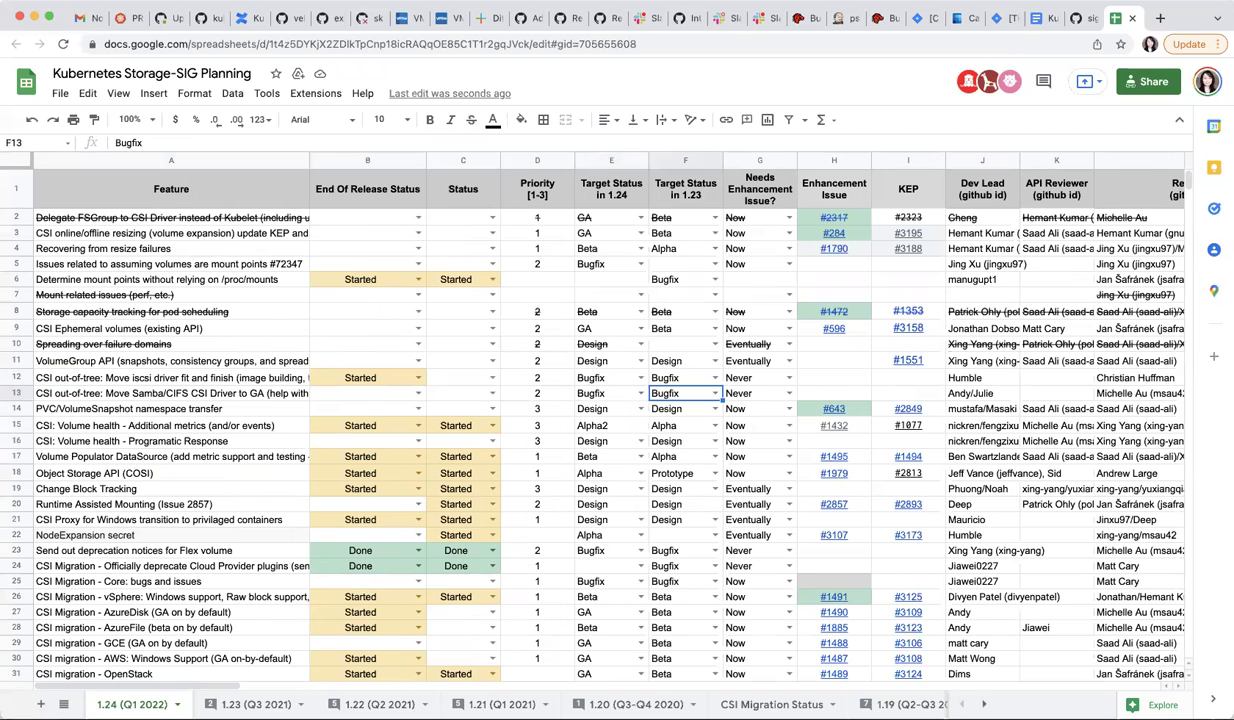
key(Right)
key(Right)
key(Right)
key(Right)
key(Right)
key(Right)
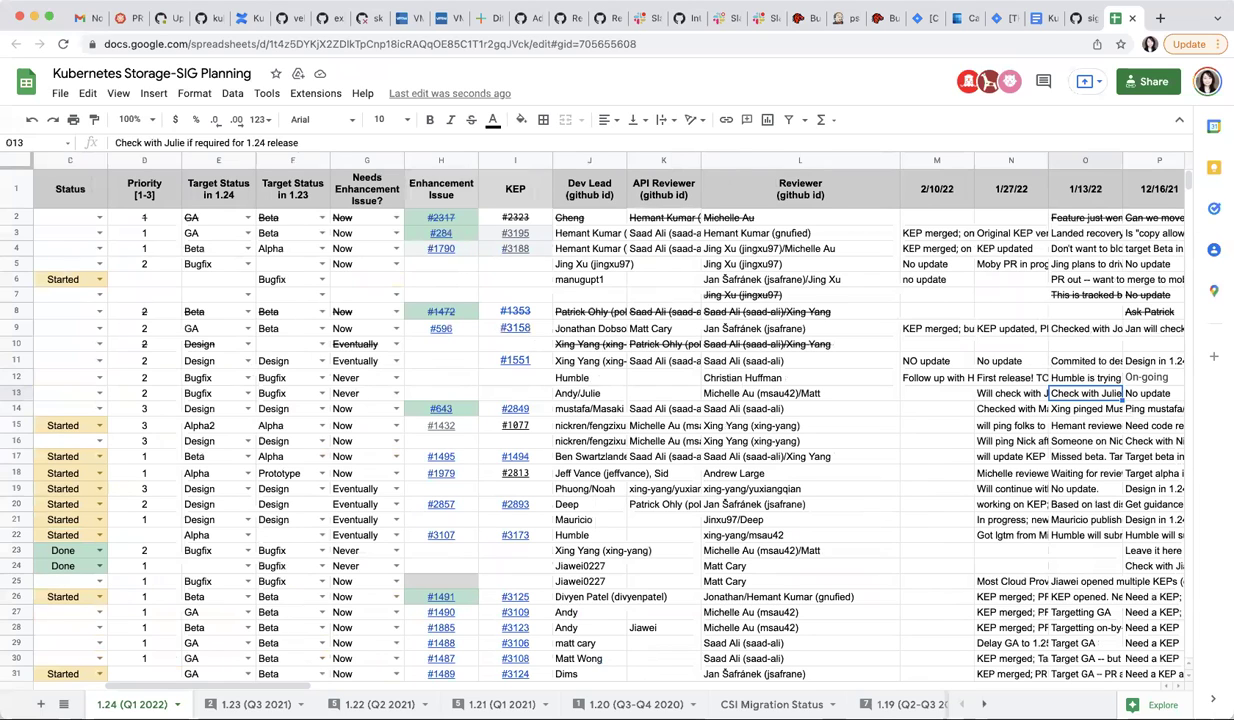
key(Left)
key(Left)
key(Left)
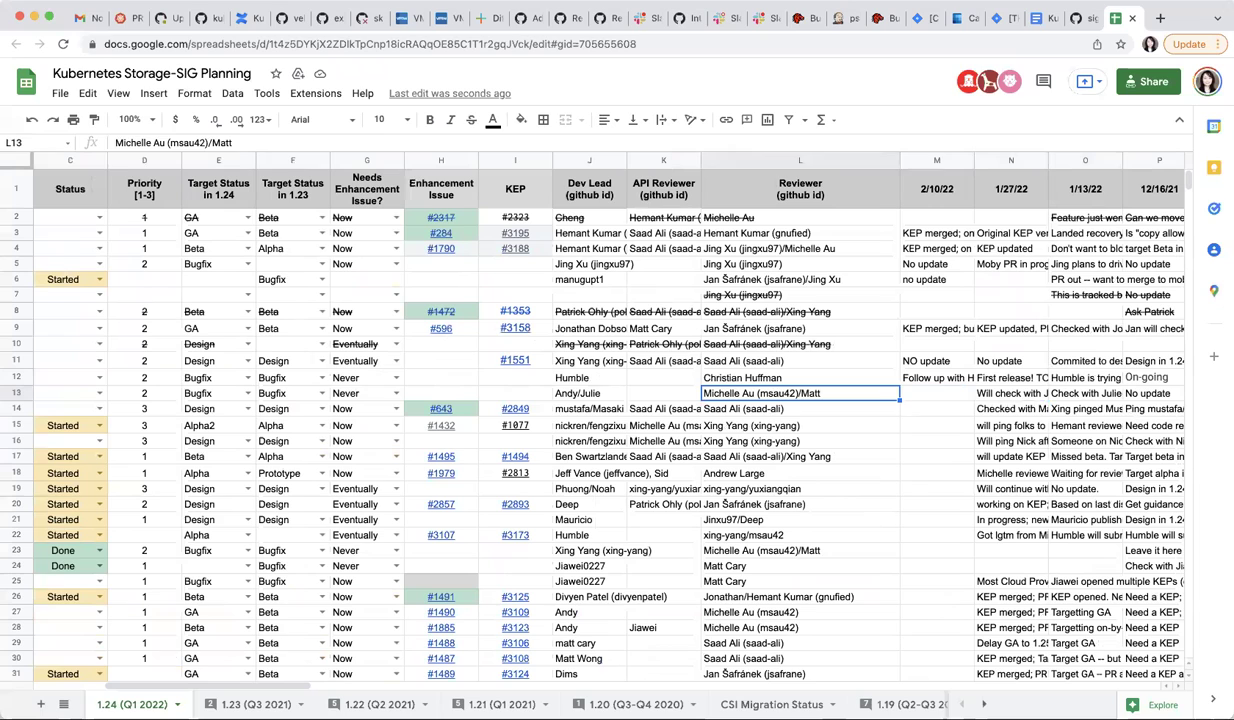
key(Left)
key(Left)
key(Right)
key(Right)
key(Right)
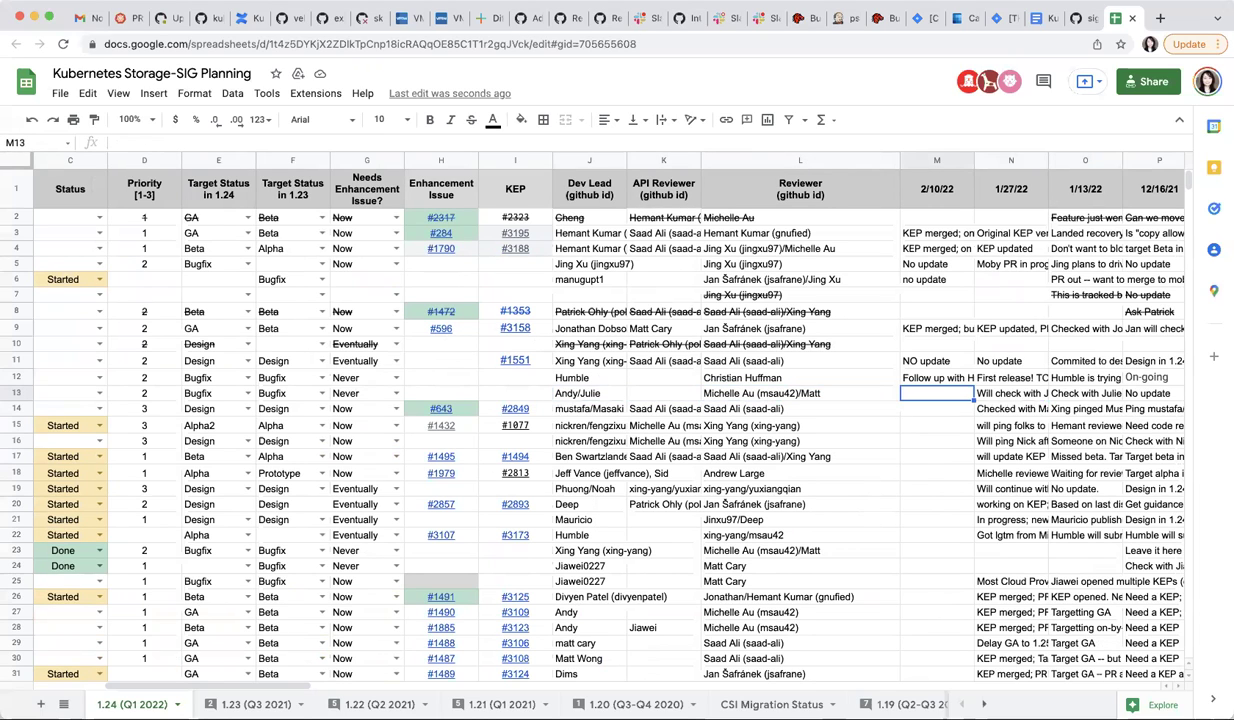
key(Right)
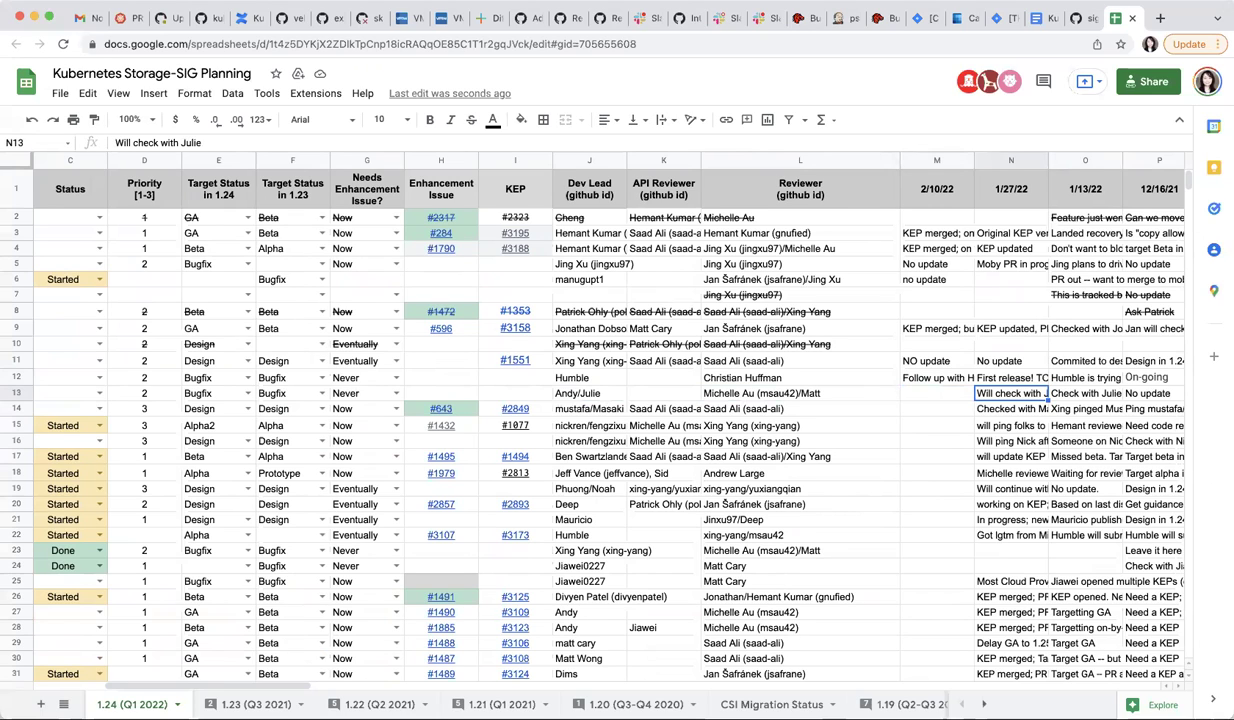
key(Left)
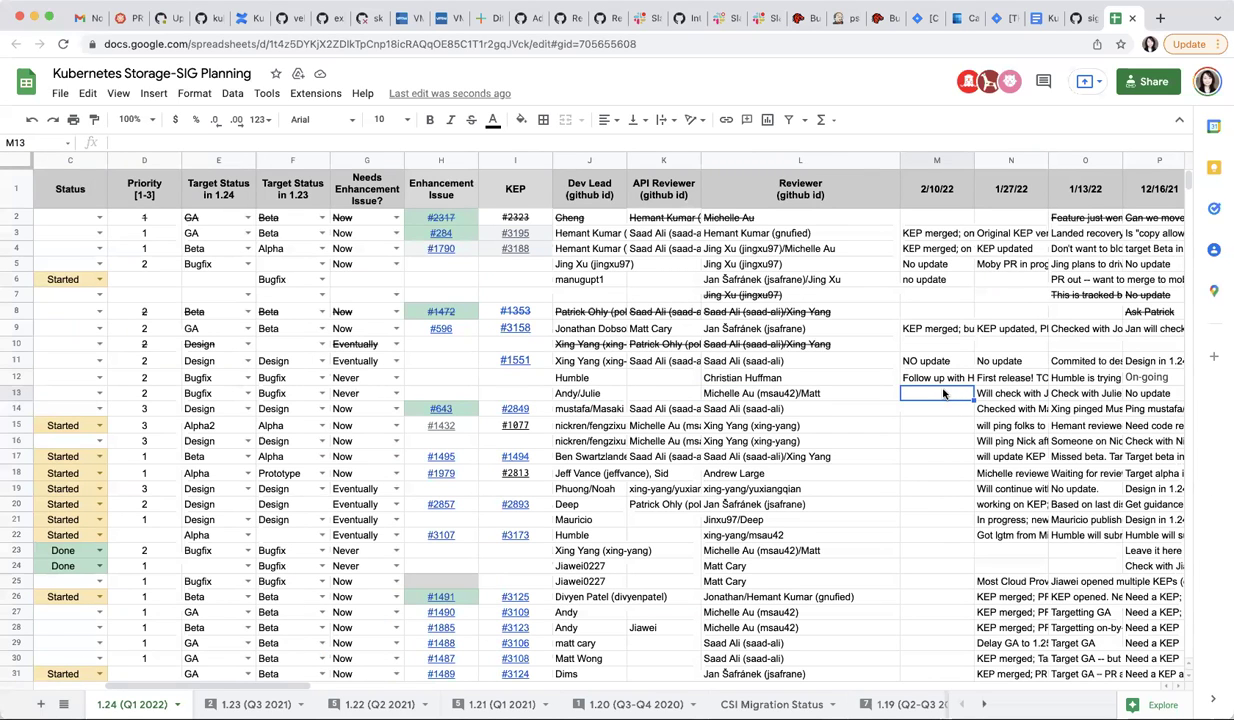
text(try to fix the build)
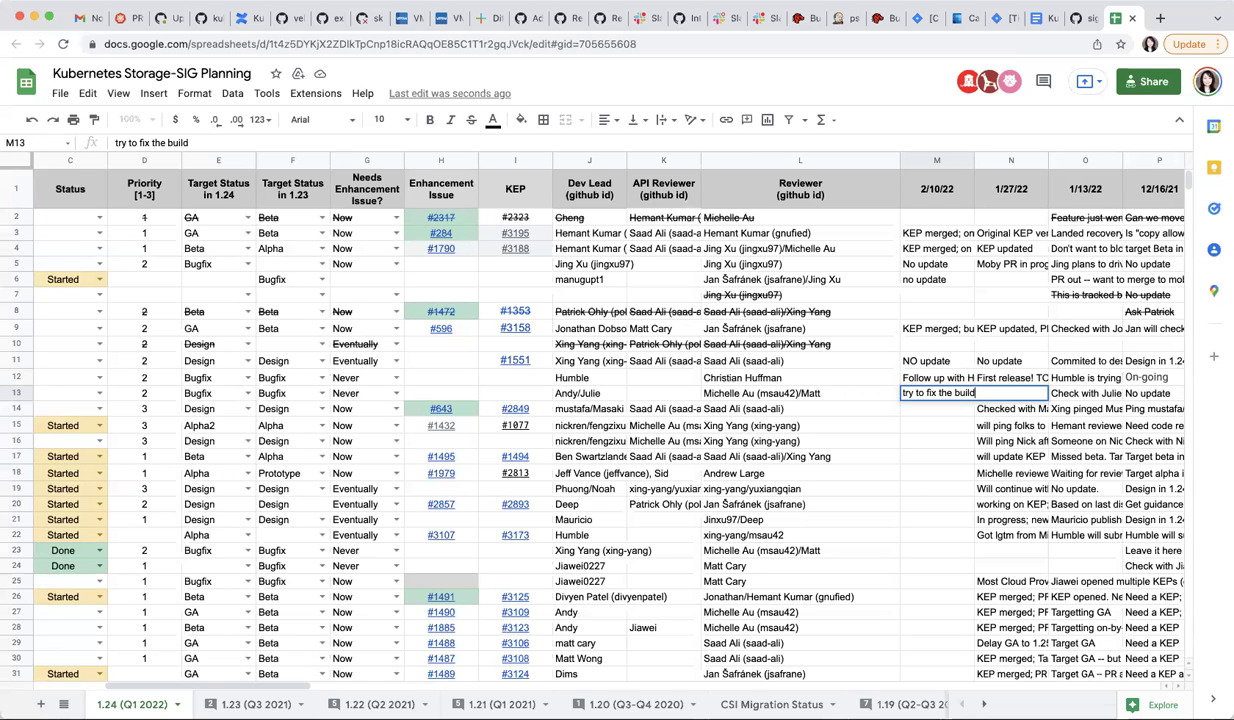
text(;)
text(will check)
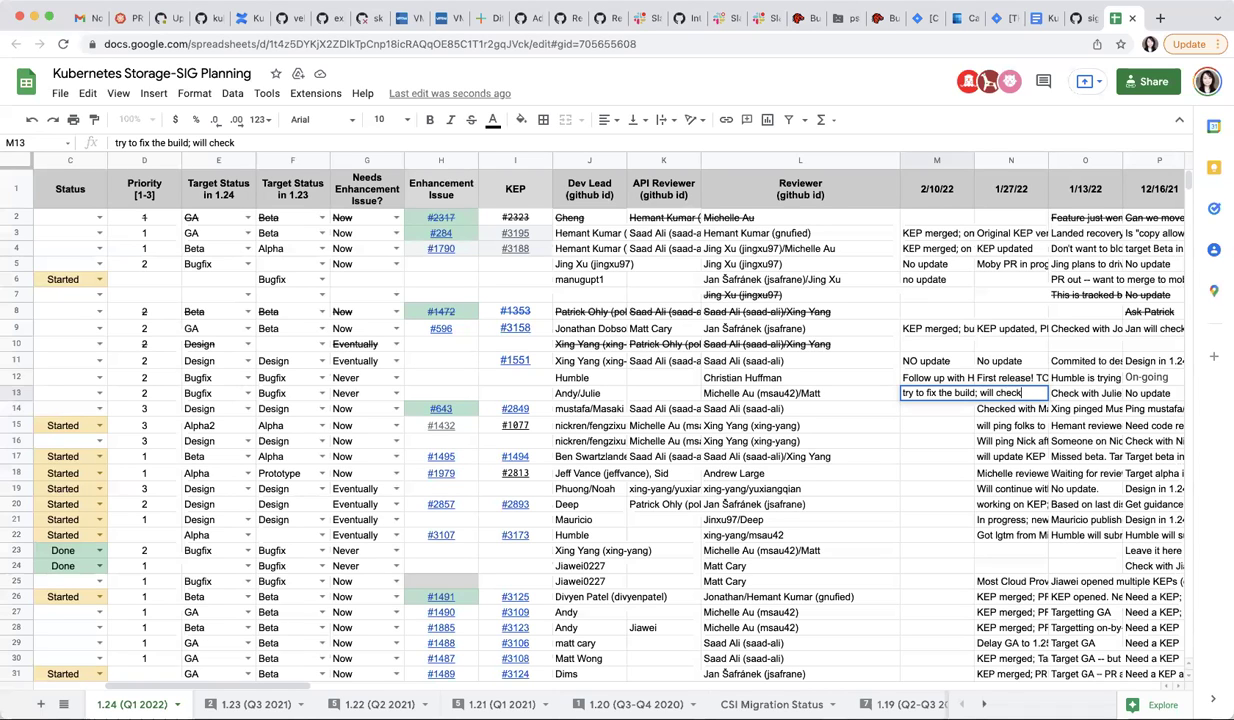
text( with Andy)
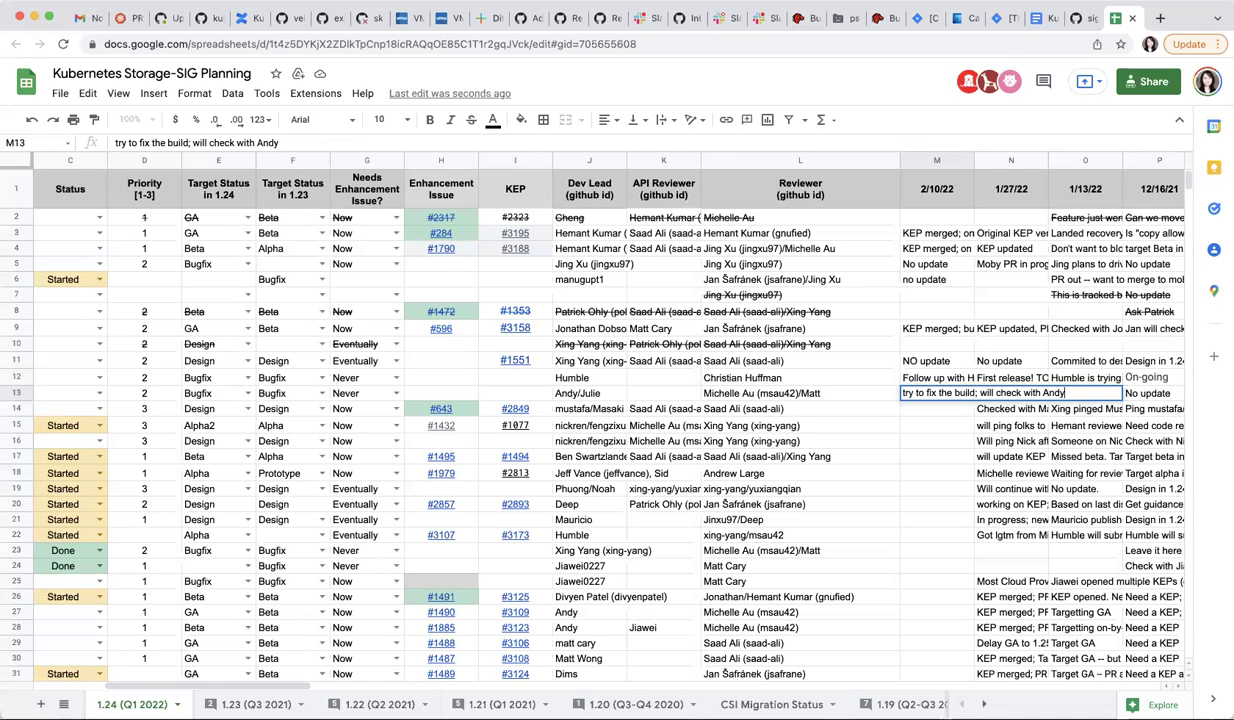
key(Return)
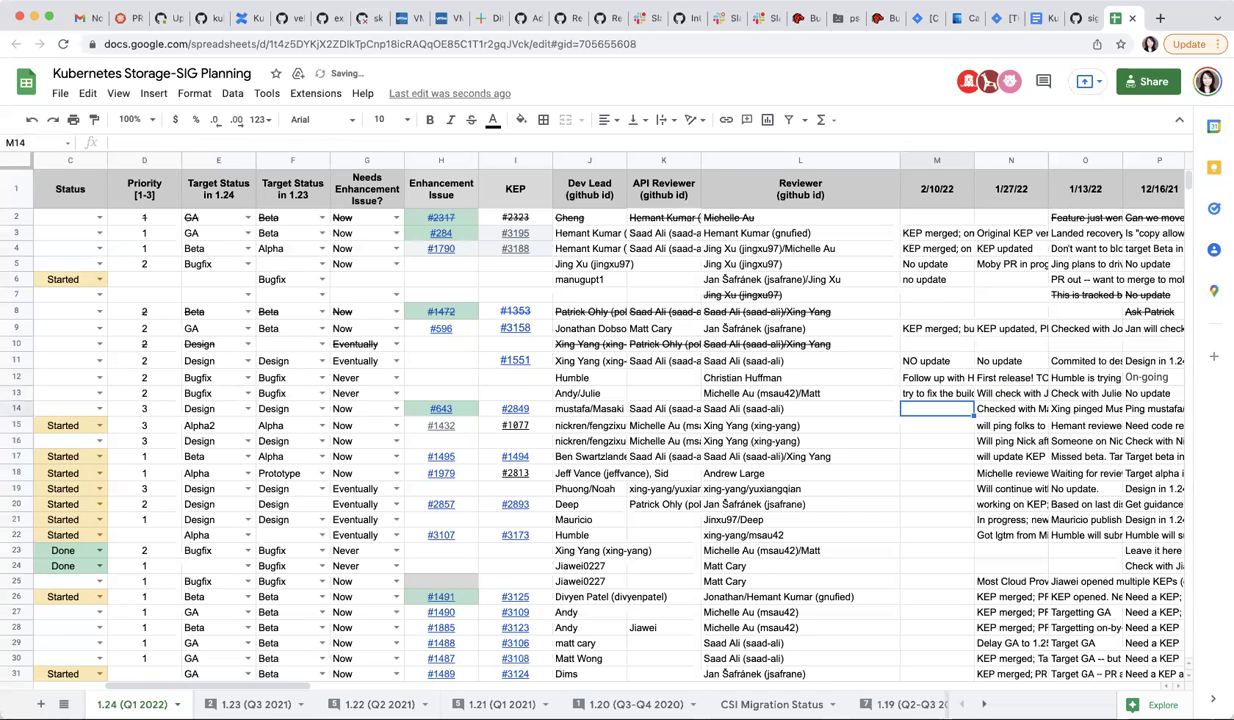
Step: Check the PVC/VolumeSnapshot namespace transfer row and its 1/27/22 note, and enter for 2/10/22 that the second dev lead will work with the first
key(Left)
key(Left)
key(Left)
key(Left)
key(Left)
key(Left)
key(Left)
key(Left)
key(Left)
key(Left)
key(Left)
key(Left)
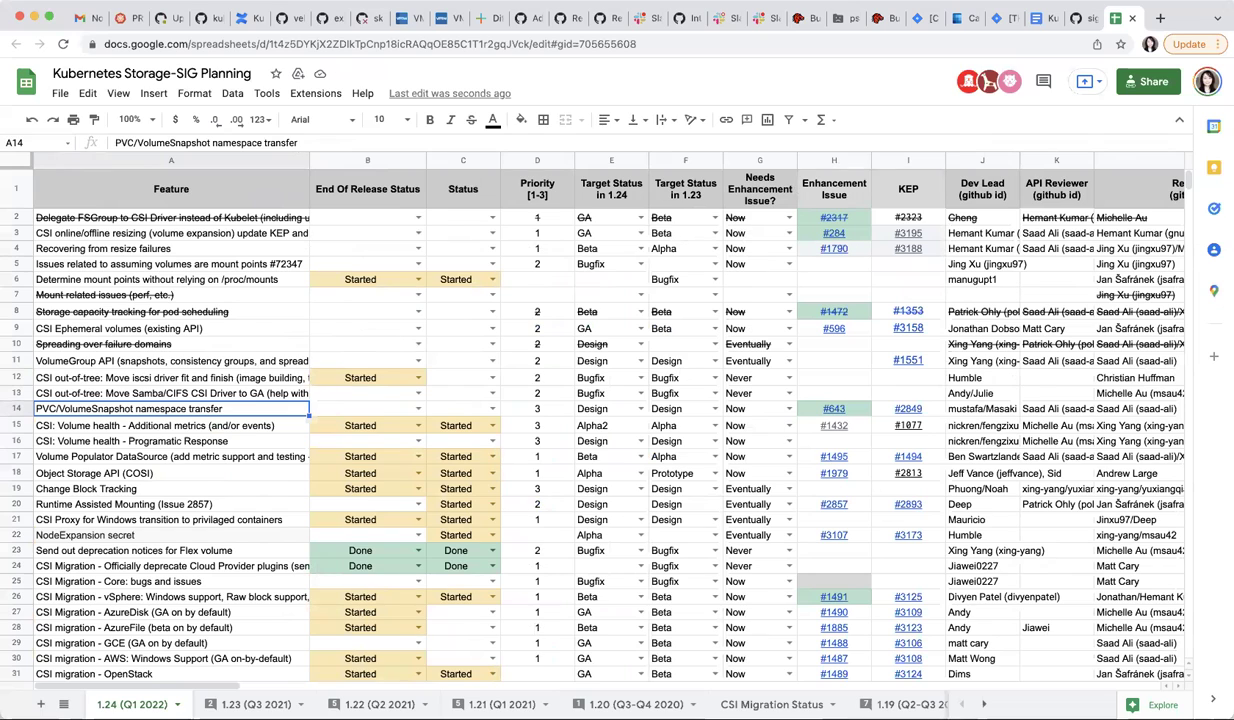
key(Right)
key(Right)
key(Right)
key(Right)
key(Right)
key(Right)
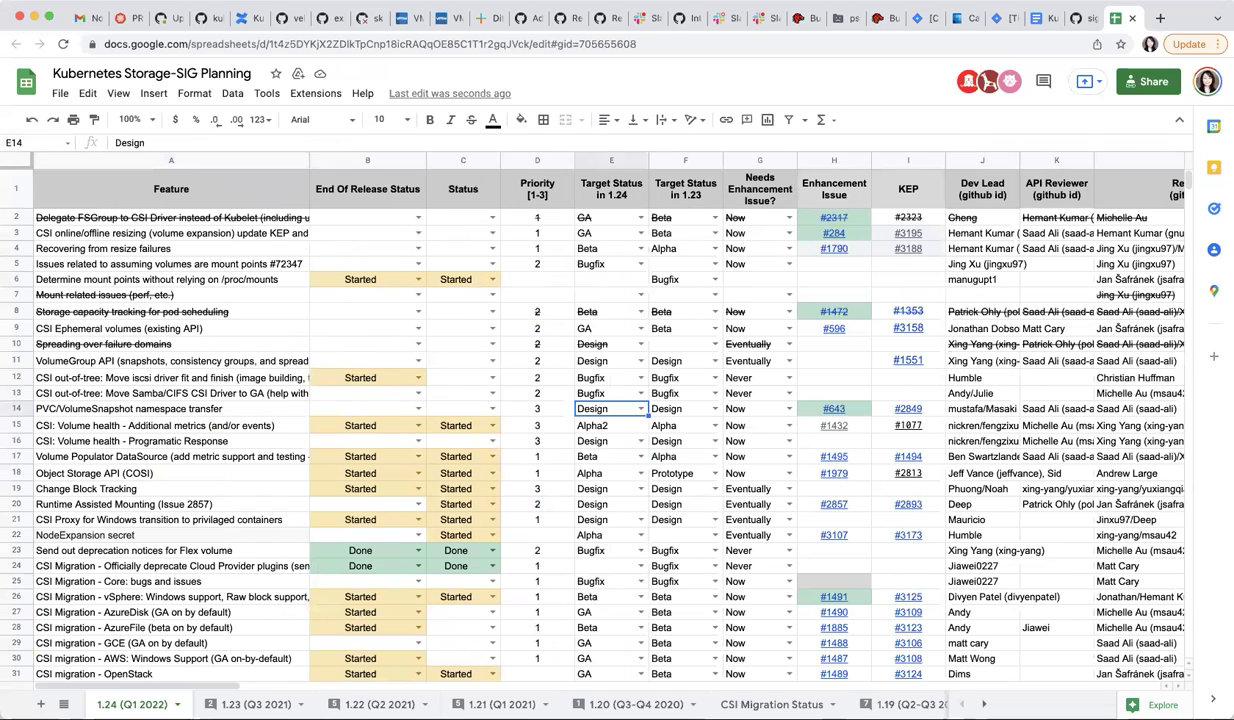
key(Right)
key(Right)
key(Right)
key(Right)
key(Left)
key(Left)
key(Right)
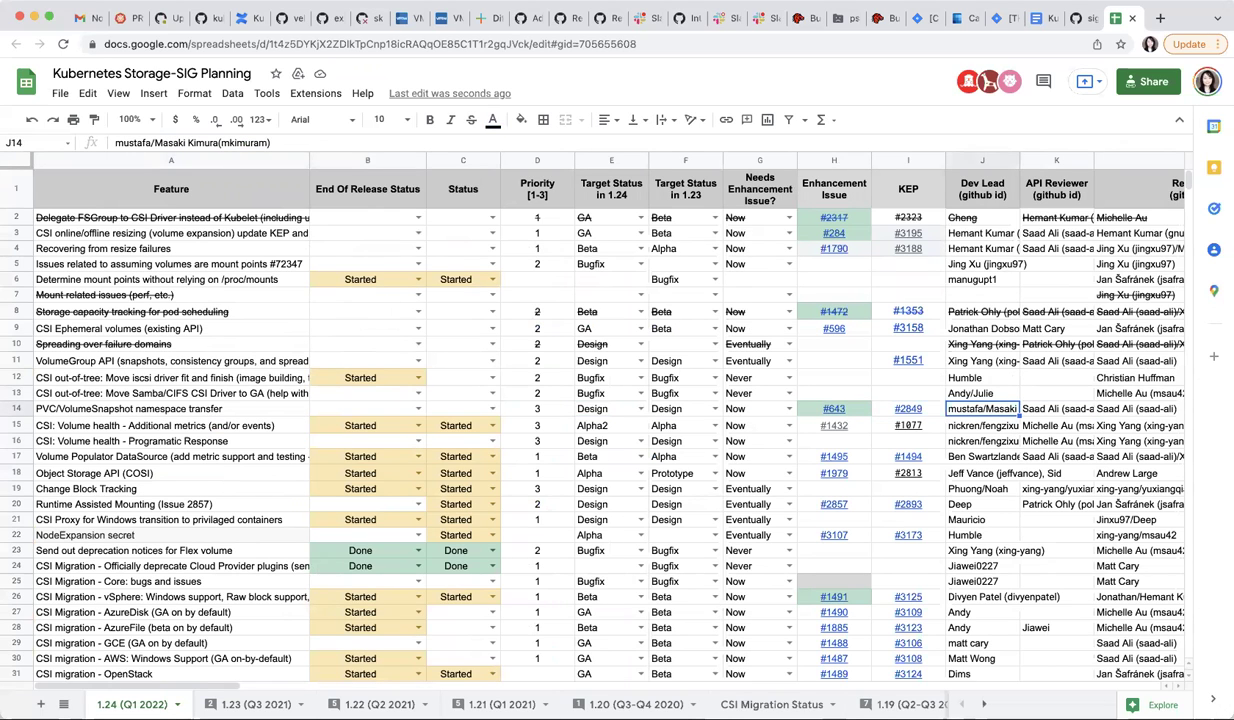
key(Right)
key(Right)
key(Right)
key(Right)
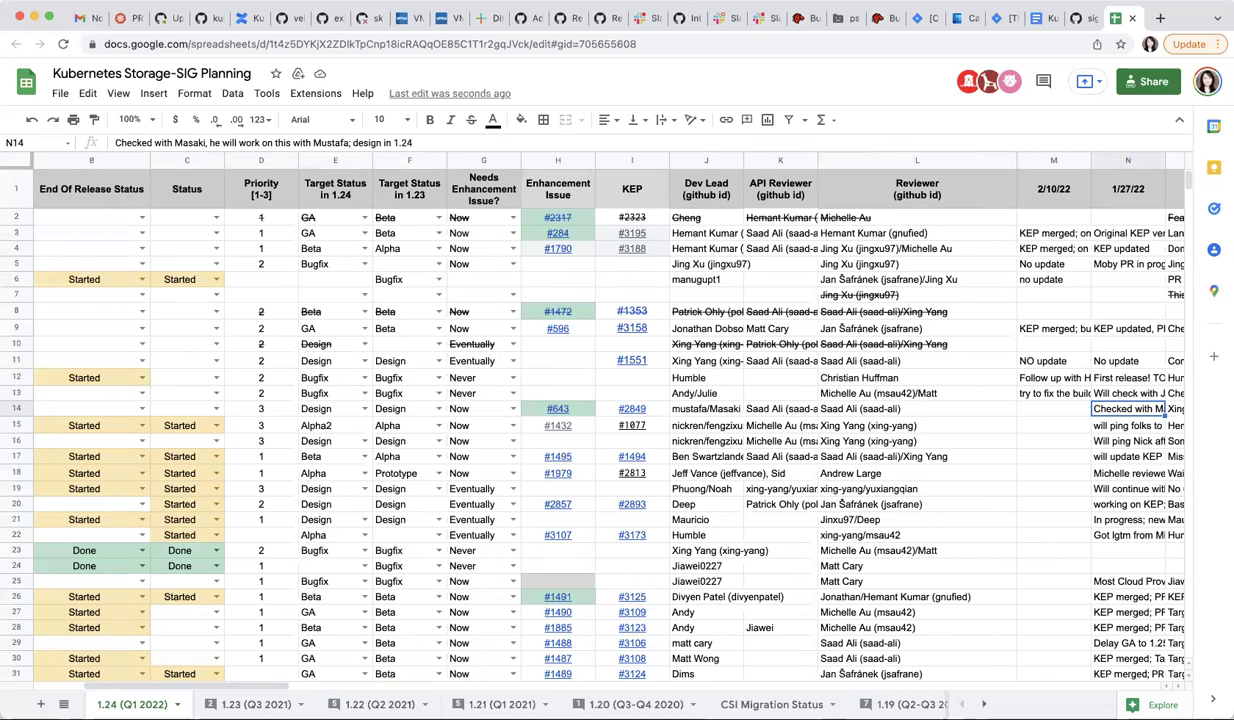
click(1053, 409)
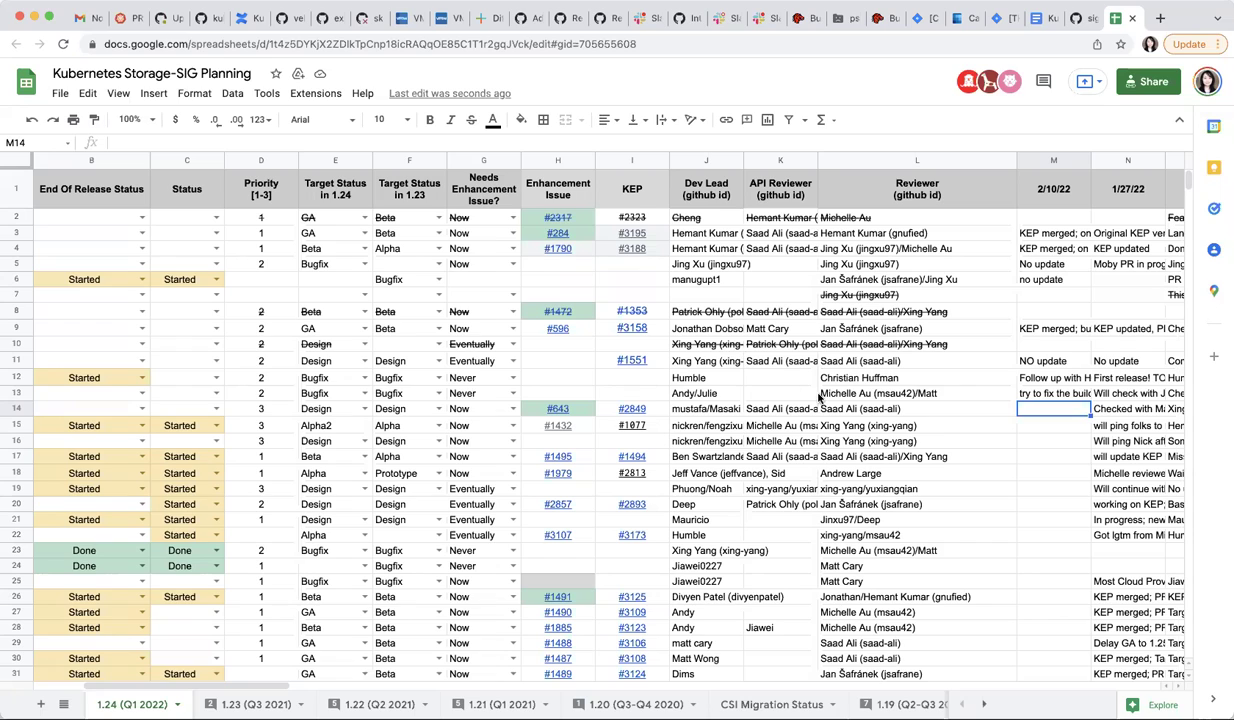
text(Masaki wit)
text(ll wo)
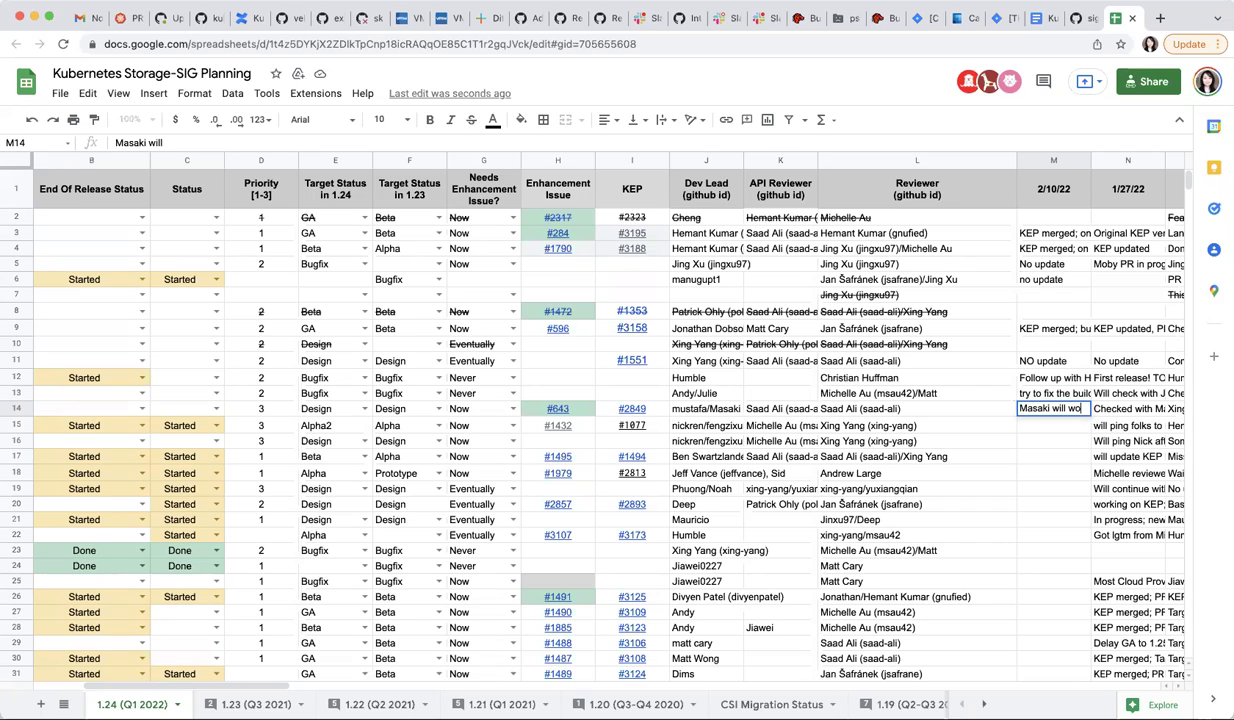
text(rk with Mustafa)
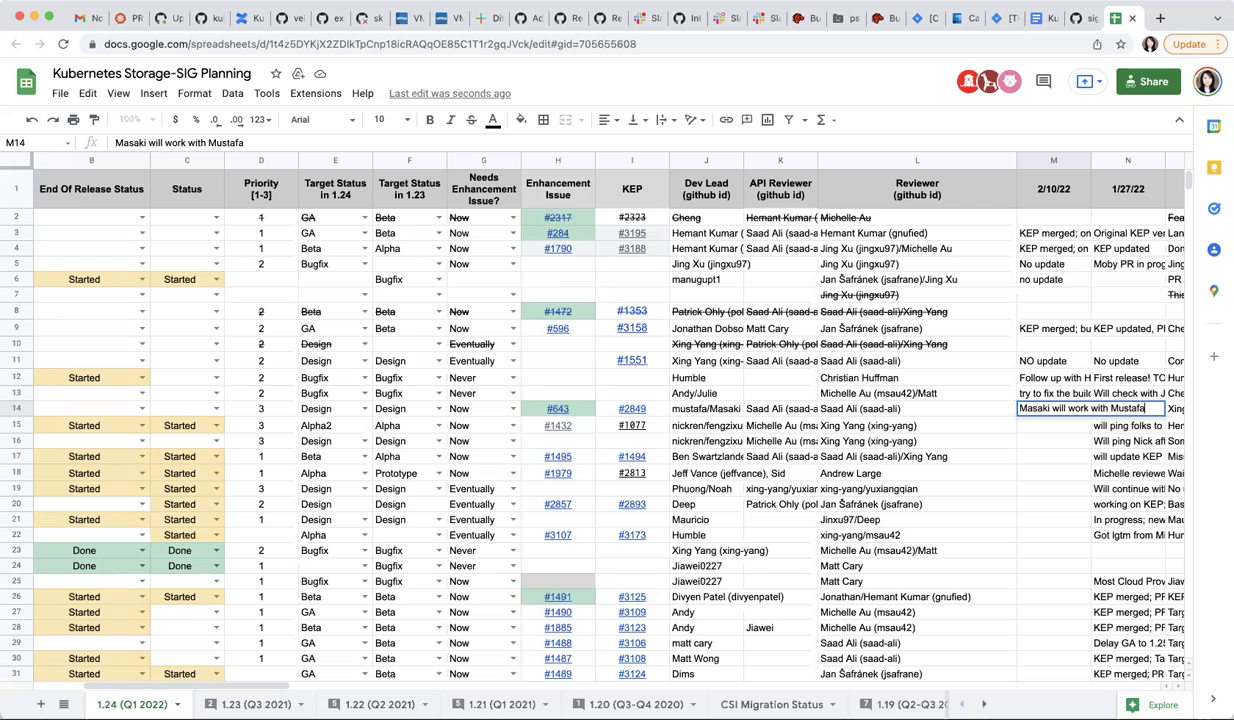
key(Return)
Step: Check the 1/27/22 note for CSI: Volume health - Additional metrics and enter "will need to get the PR reviewed and merged" for 2/10/22
key(Left)
key(Left)
key(Left)
key(Left)
key(Left)
key(Left)
key(Left)
key(Left)
key(Left)
key(Left)
key(Left)
key(Left)
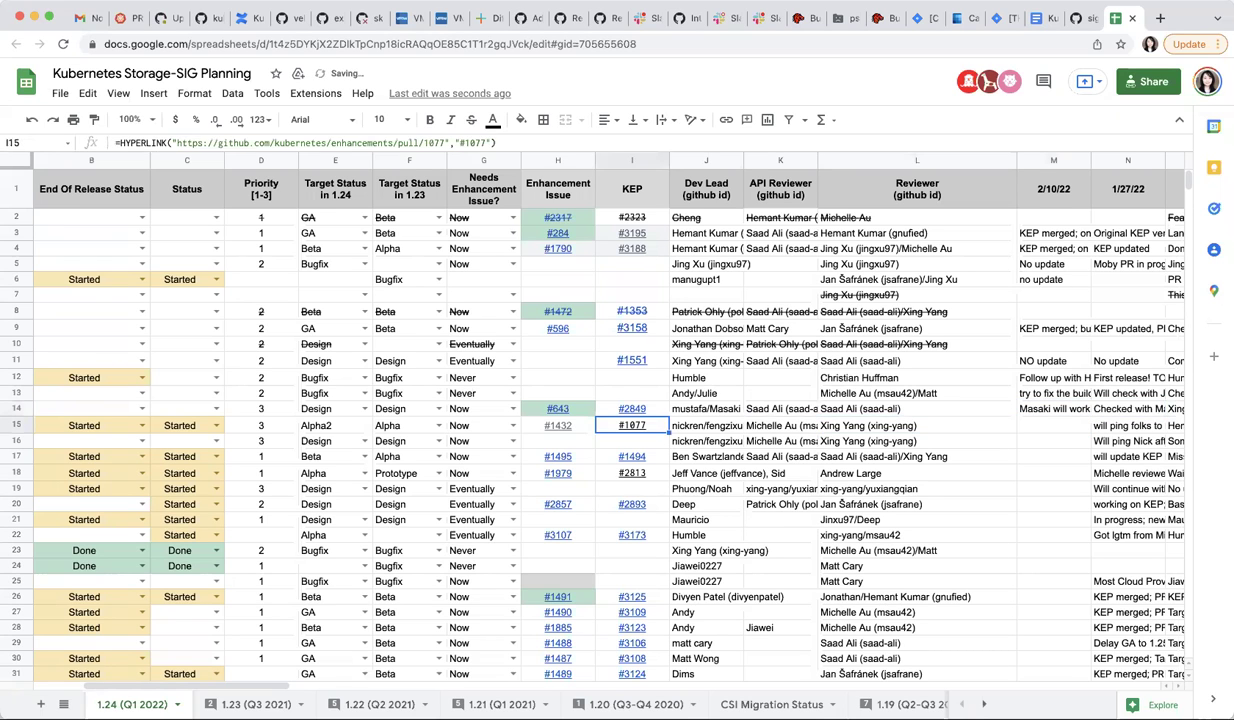
key(Down)
key(Up)
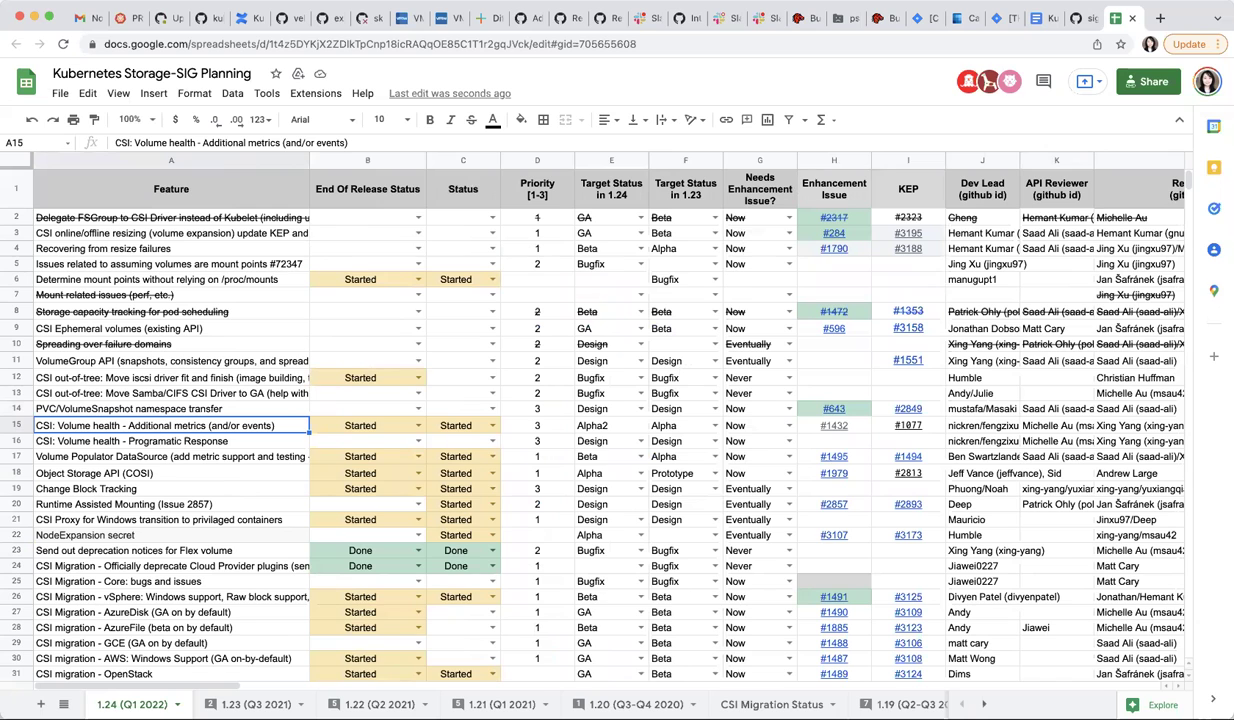
key(Right)
key(Right)
key(Right)
key(Right)
key(Right)
key(Right)
key(Right)
key(Right)
key(Right)
key(Right)
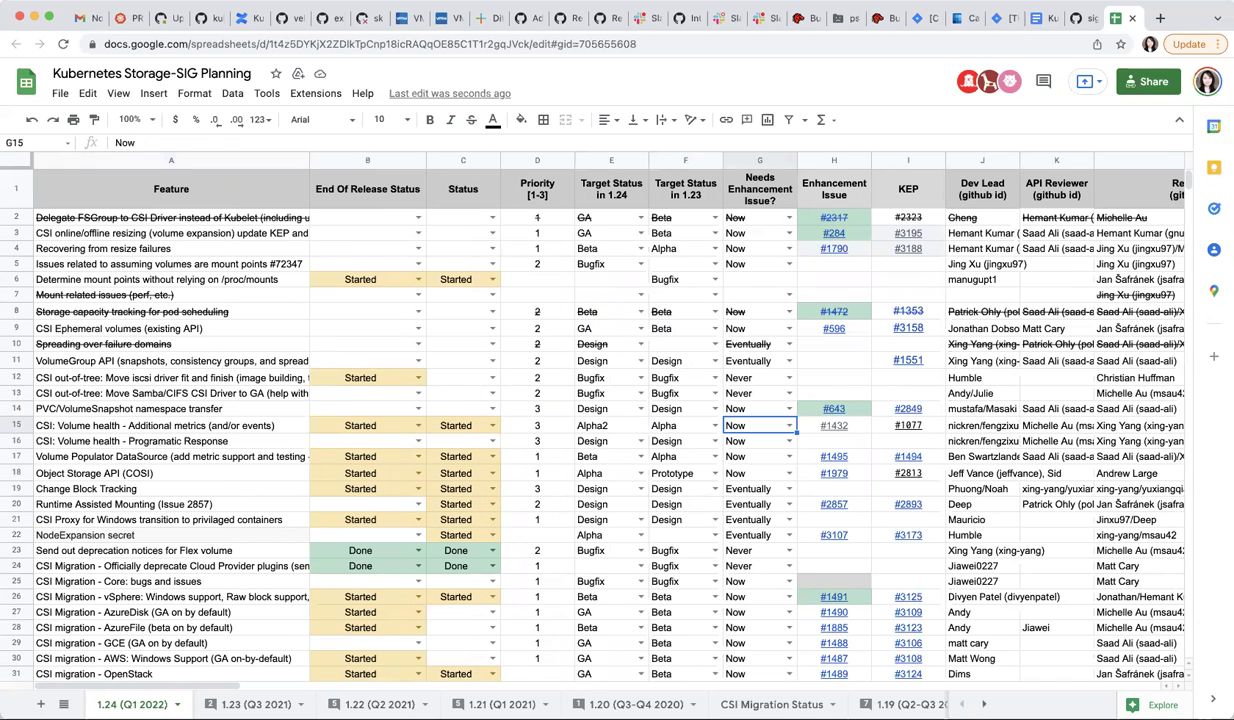
key(Right)
key(Right)
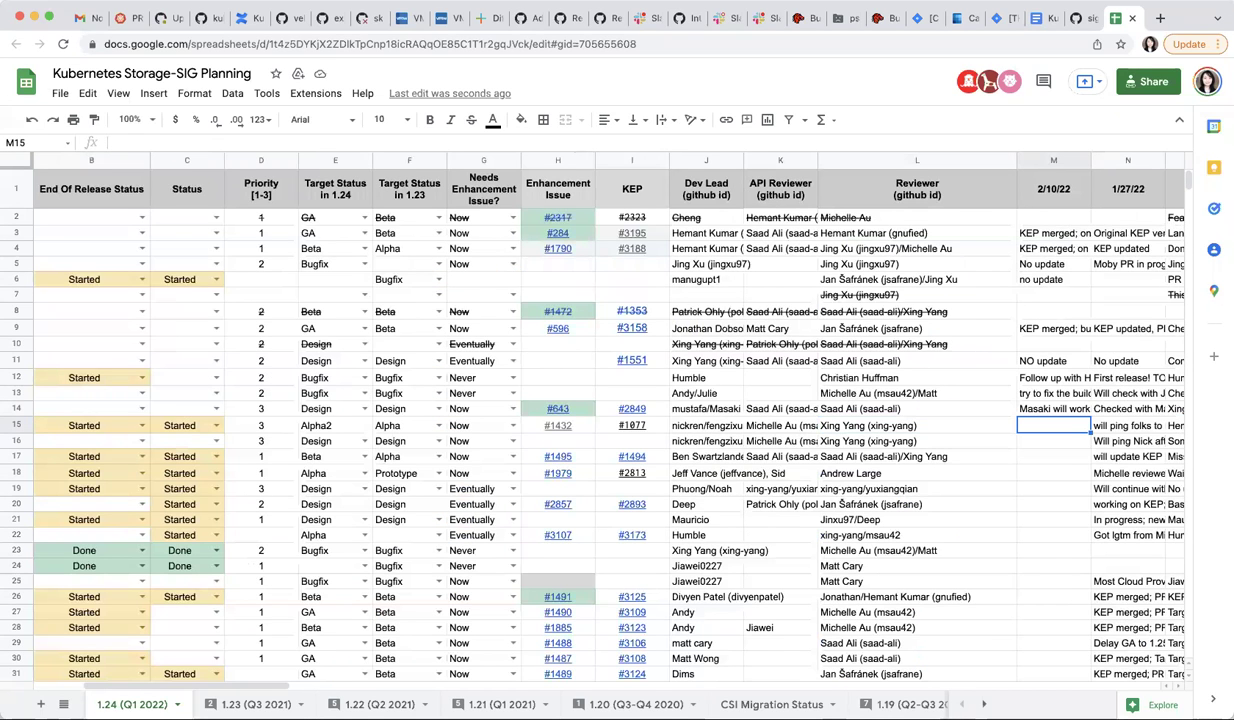
key(Right)
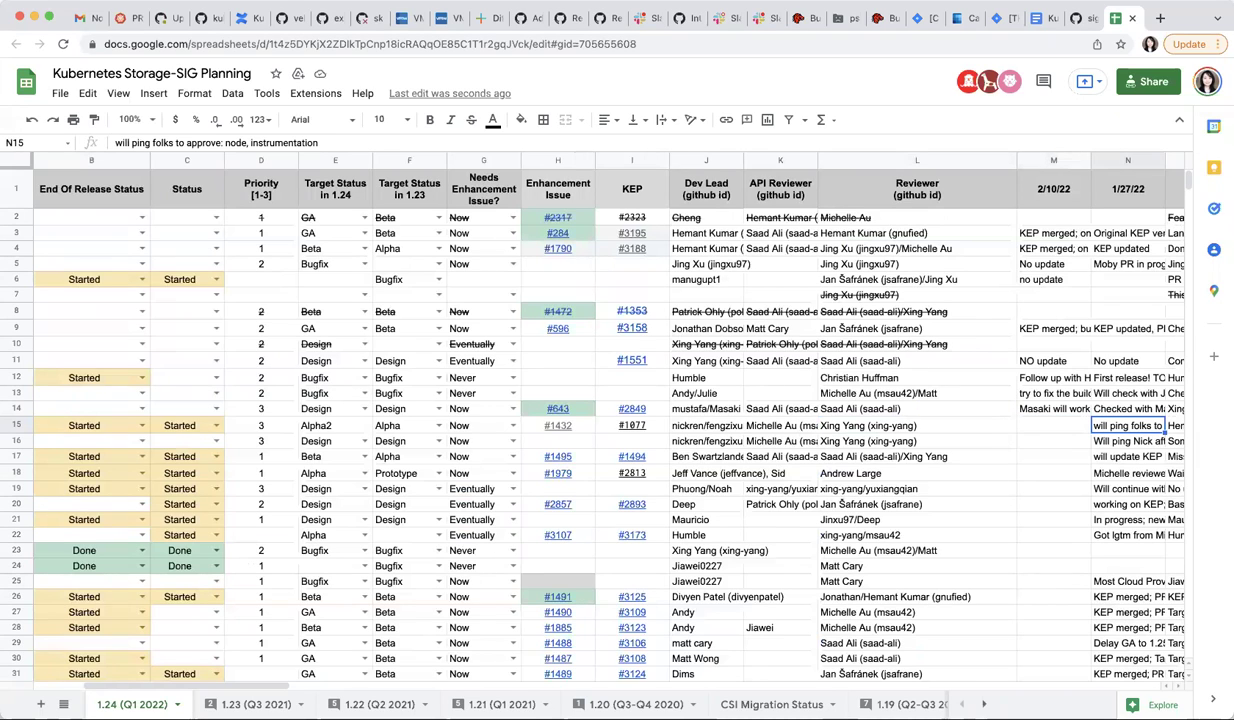
key(Left)
text(will need to )
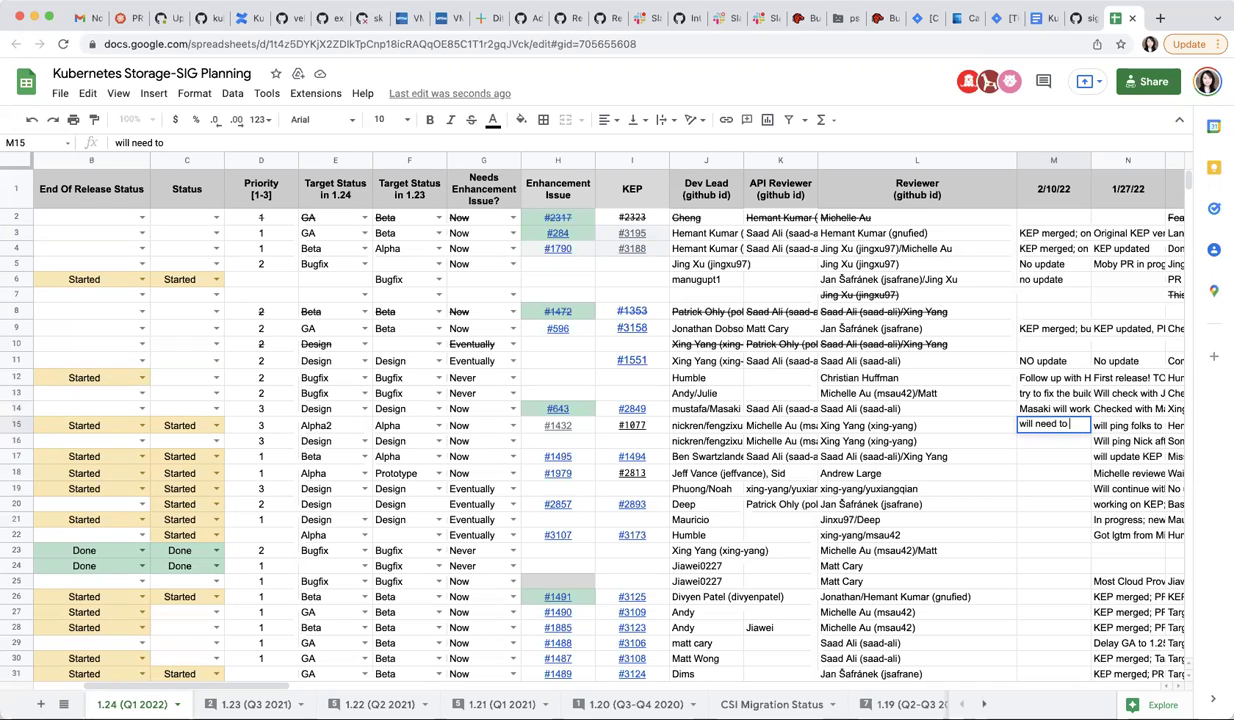
text(get the )
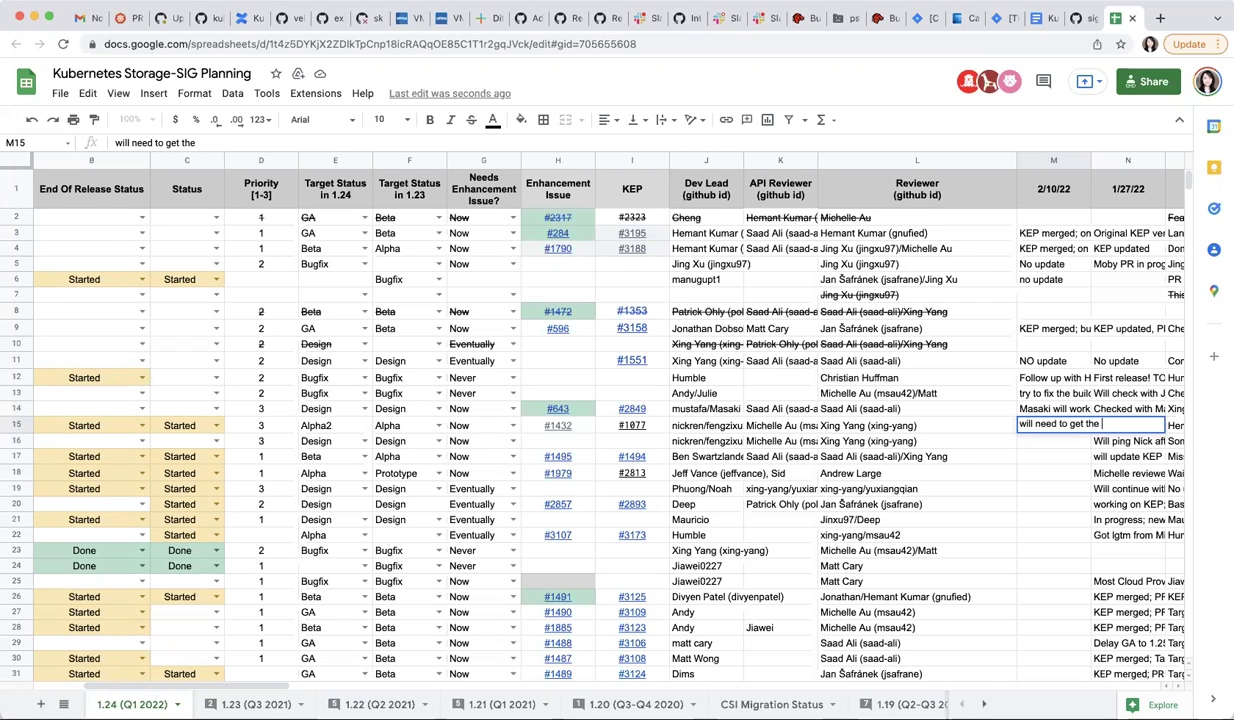
text(PR reviewed and merged)
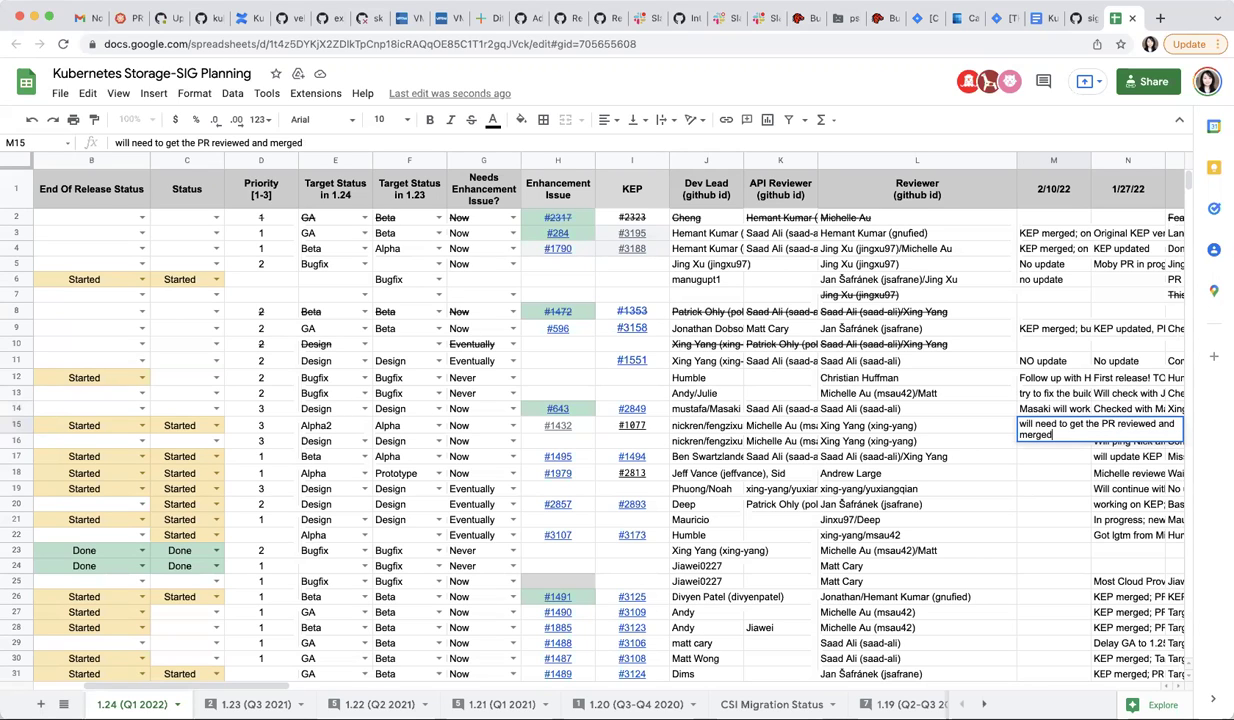
key(Return)
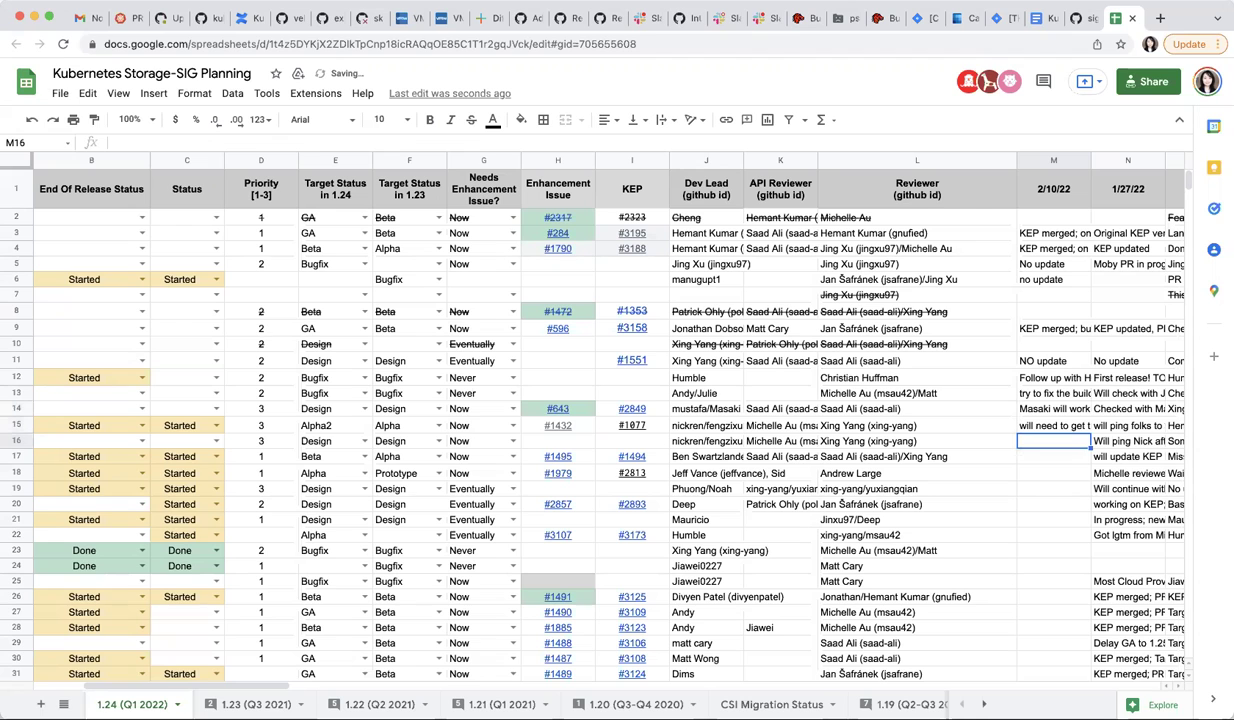
Step: Check the 1/27/22 note for CSI: Volume health - Programatic Response and enter "Will check with" plus the first dev lead's name for 2/10/22
key(Left)
key(Left)
key(Left)
key(Left)
key(Left)
key(Left)
key(Left)
key(Left)
key(Left)
key(Left)
key(Left)
key(Left)
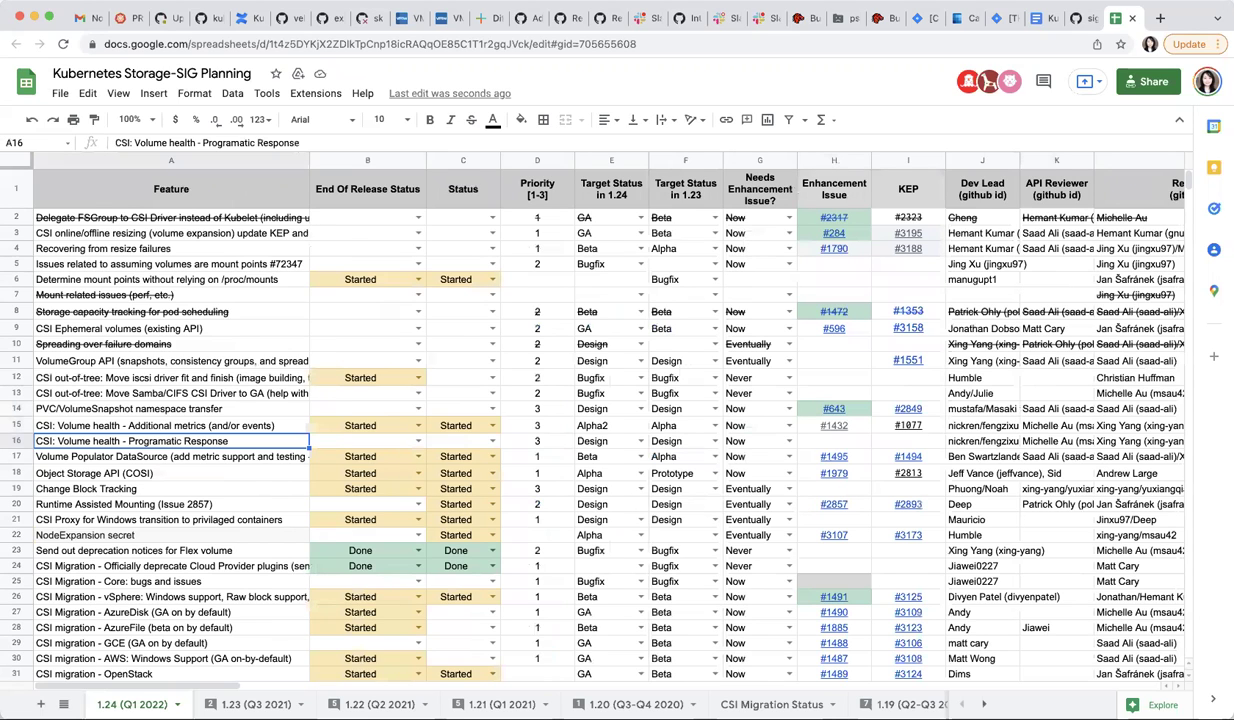
key(Right)
key(Right)
key(Right)
key(Right)
key(Right)
key(Right)
key(Right)
key(Right)
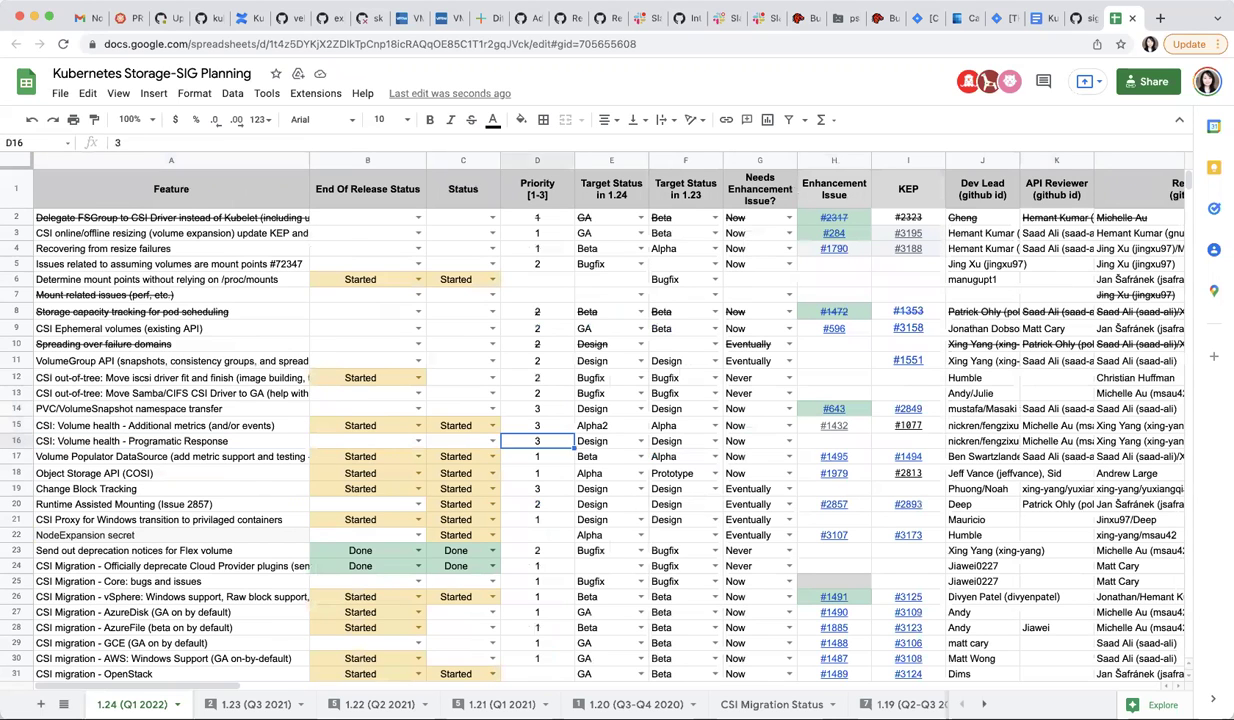
key(Right)
key(Right)
key(Right)
key(Right)
key(Right)
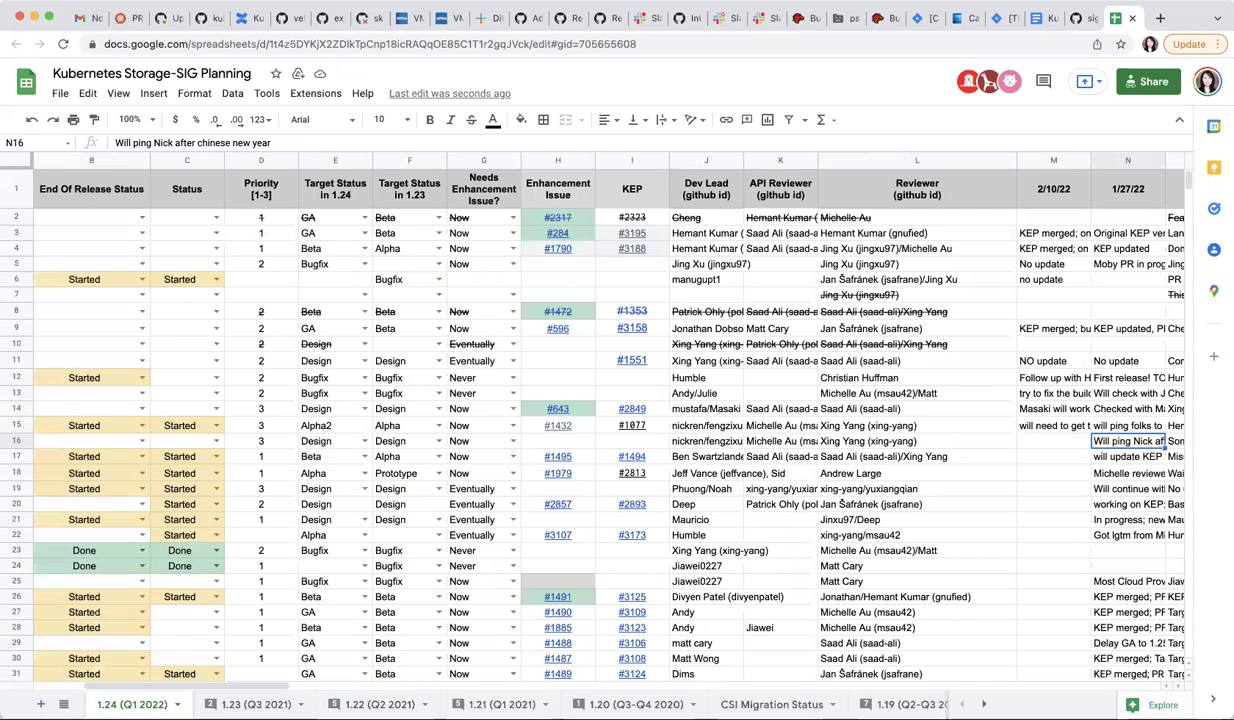
key(Left)
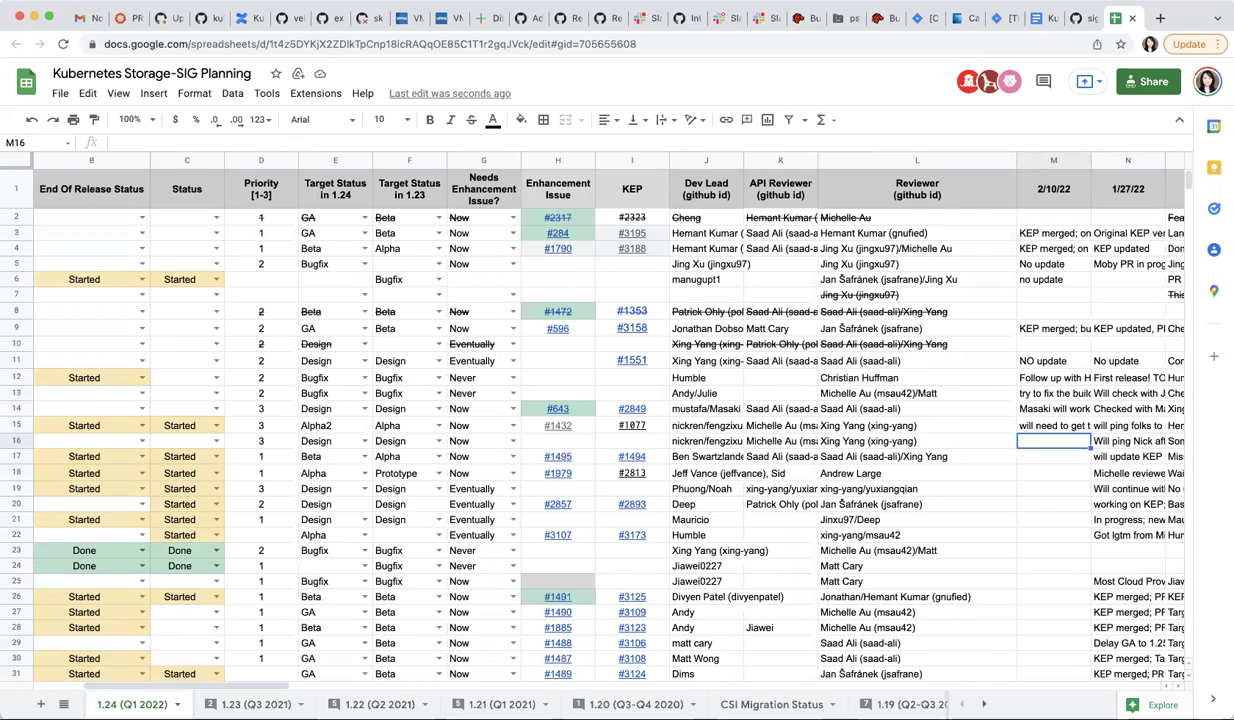
text(Will check wi)
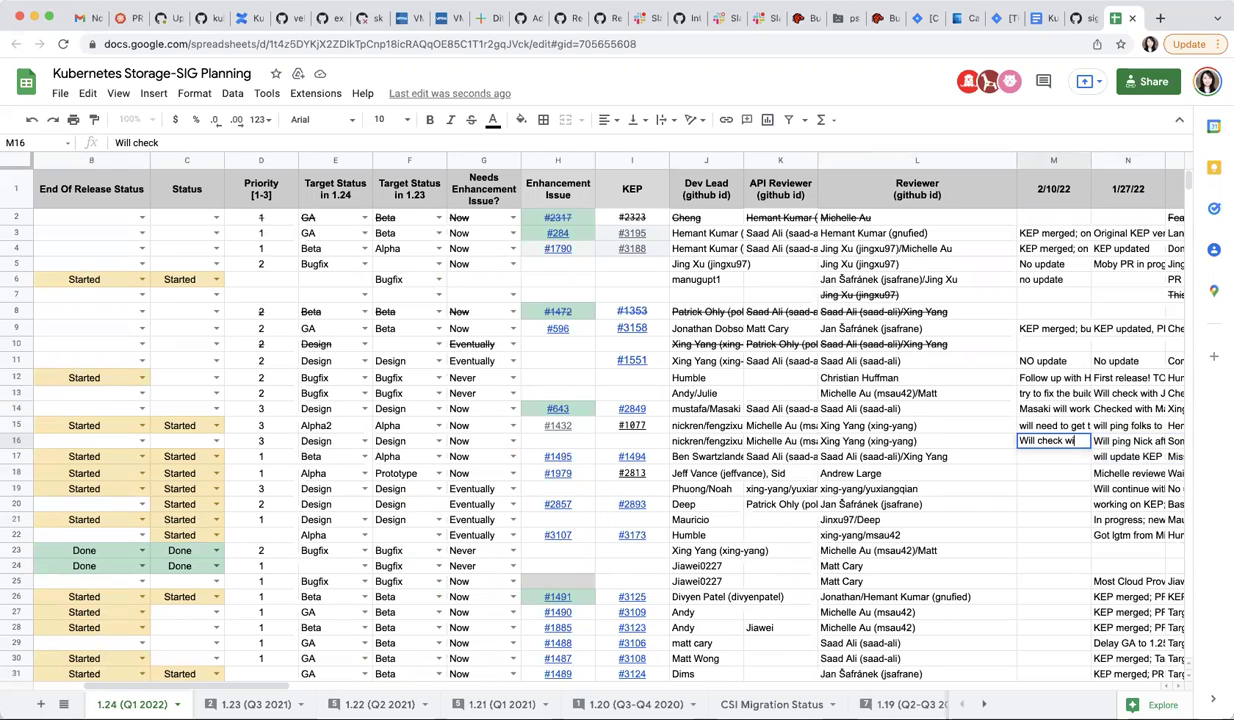
text(th Nick)
key(Return)
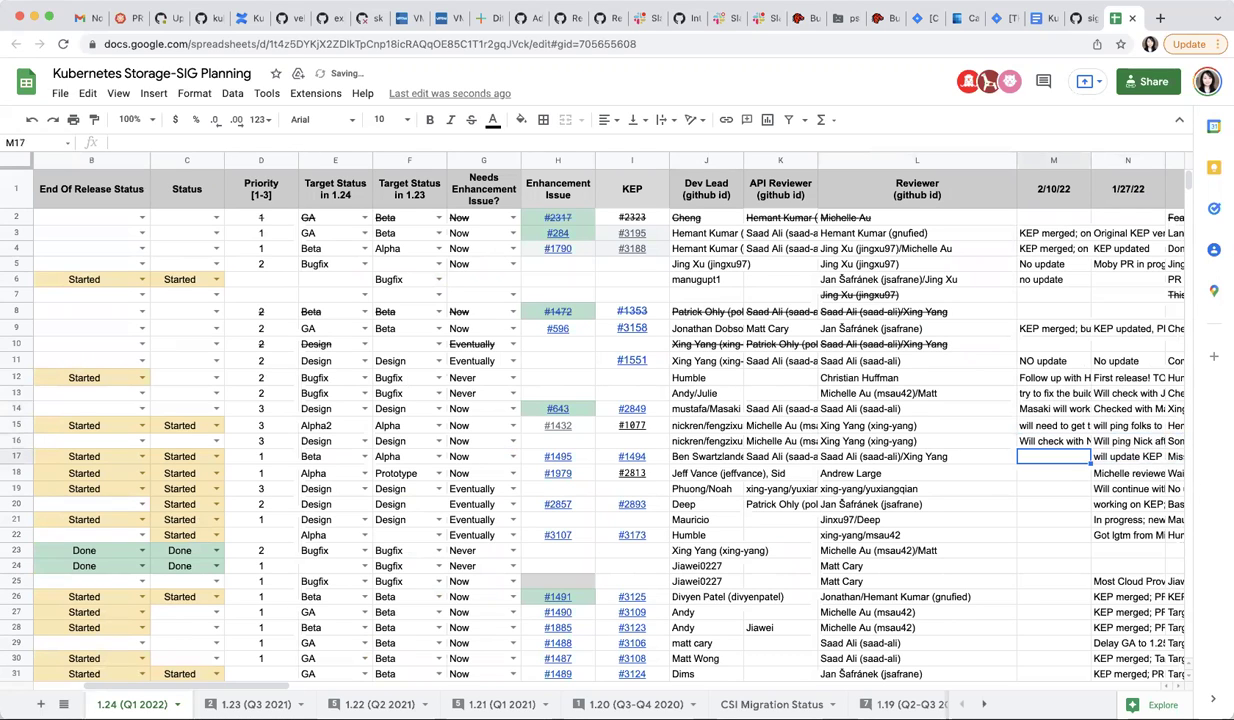
Step: Look over the Volume Populator DataSource row up to its dev lead and go back to the 2/10/22 note for Volume health - Additional metrics
key(Left)
key(Left)
key(Left)
key(Left)
key(Left)
key(Left)
key(Left)
key(Left)
key(Left)
key(Left)
key(Left)
key(Left)
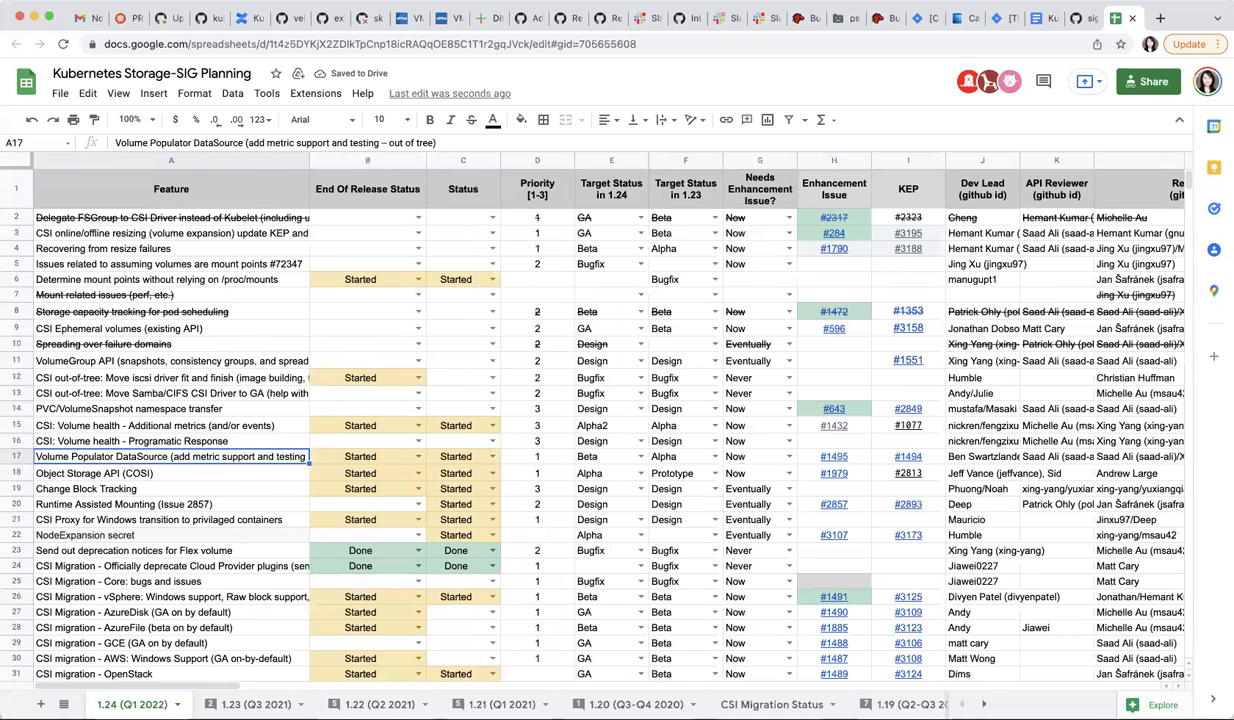
key(Right)
key(Right)
key(Right)
key(Right)
key(Right)
key(Right)
key(Right)
key(Right)
key(Right)
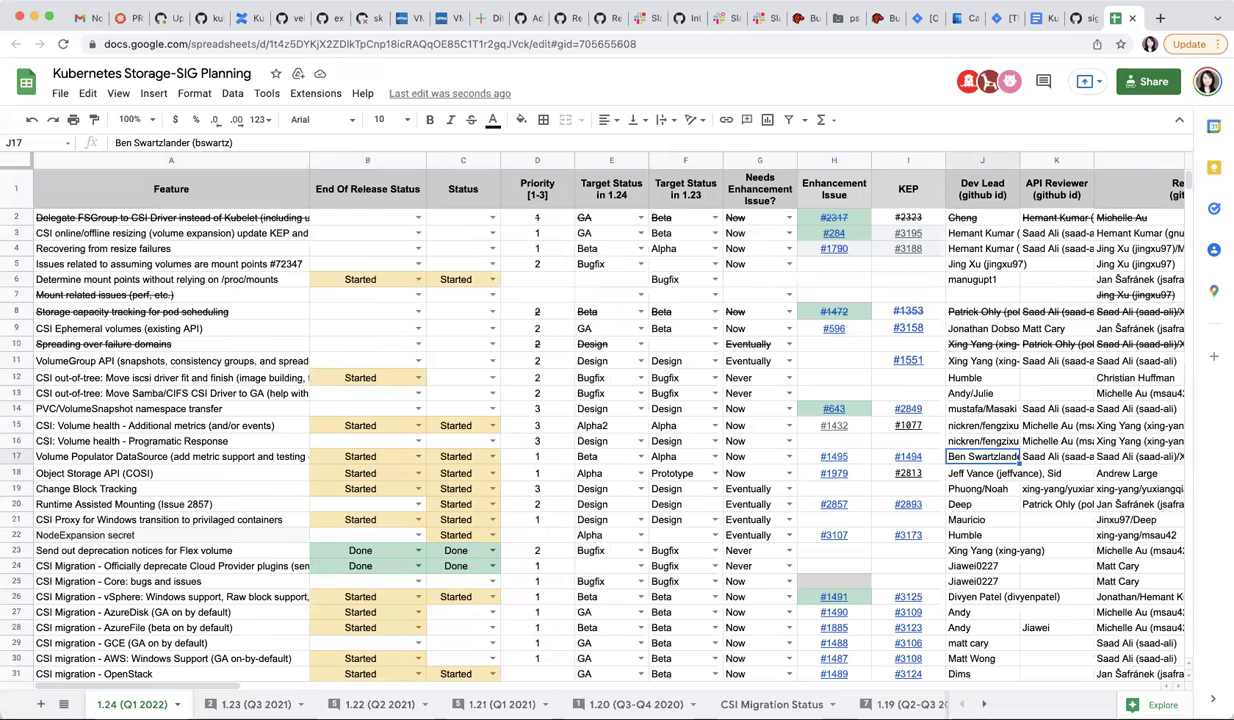
key(Up)
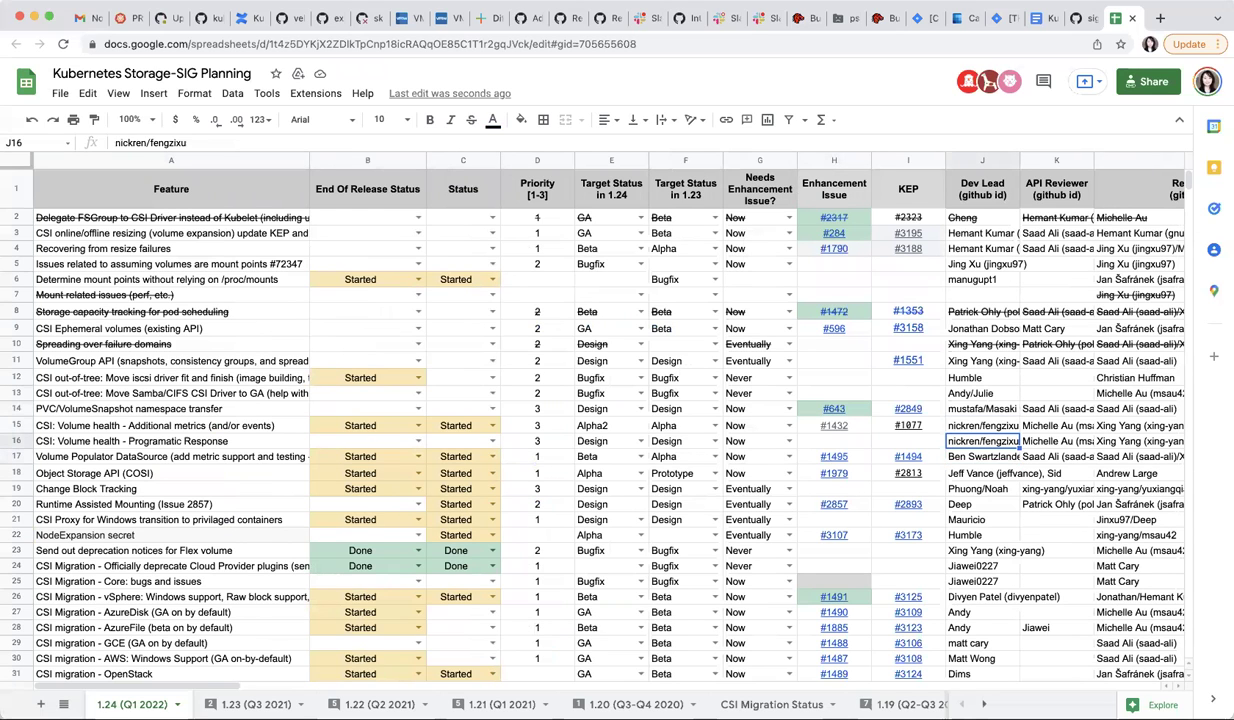
key(Up)
key(Right)
key(Right)
key(Right)
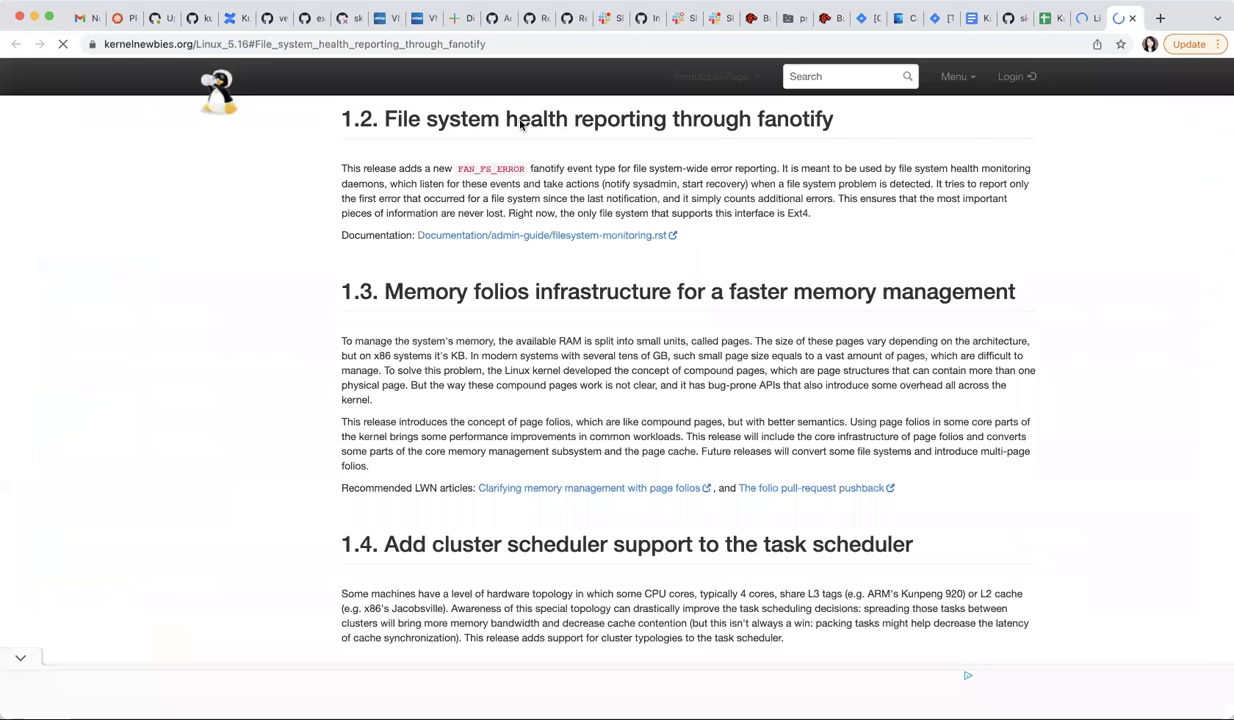
Step: Review the kernelnewbies.org Linux 5.16 section on file system health reporting through fanotify and copy its page address
click(1047, 20)
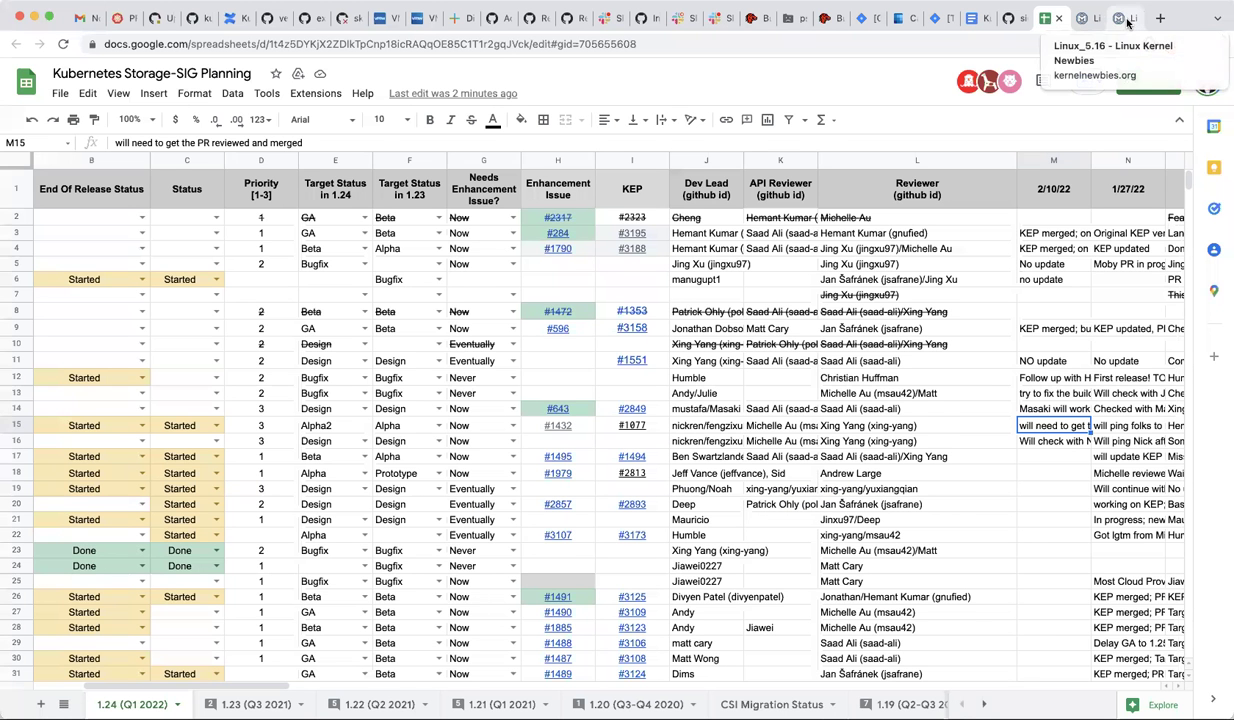
click(1127, 20)
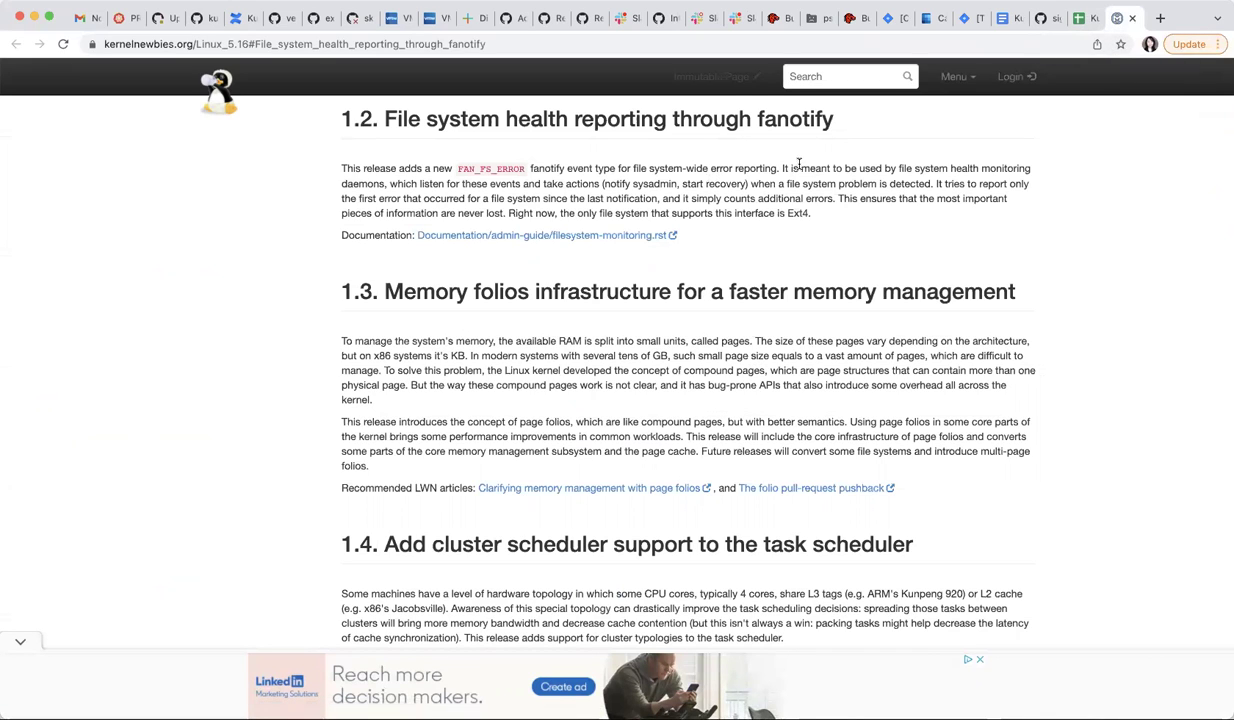
click(1082, 20)
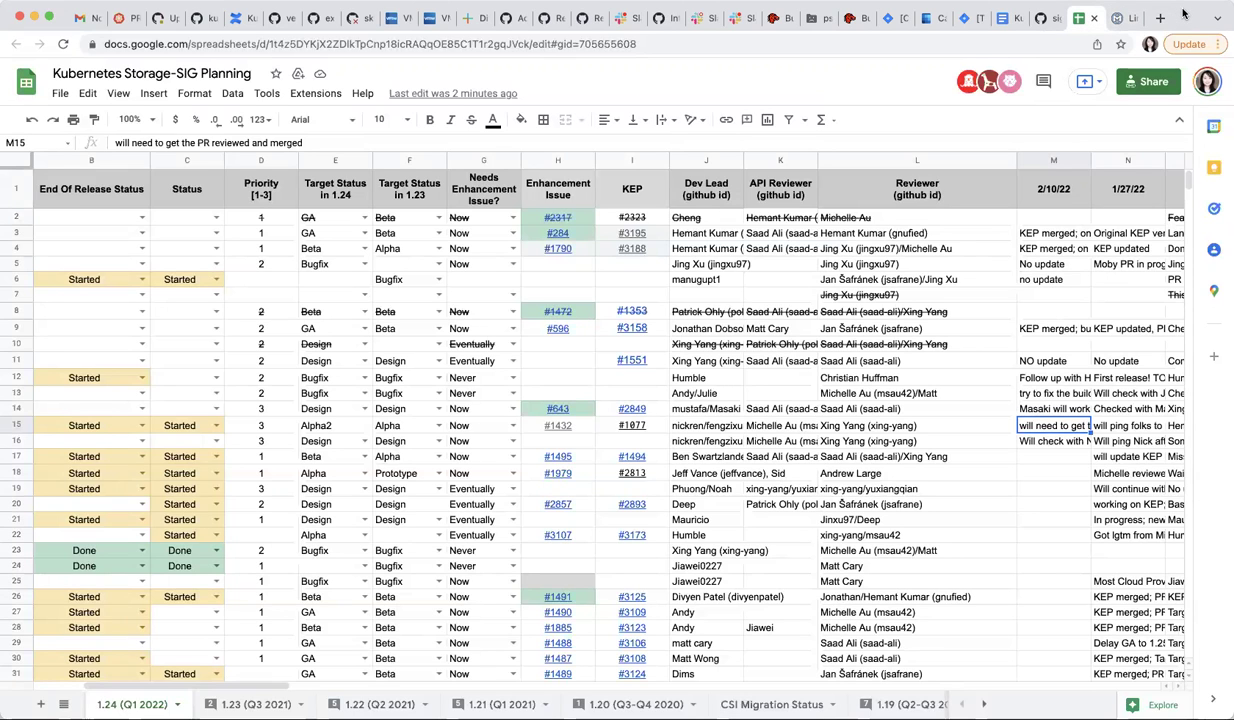
click(1120, 18)
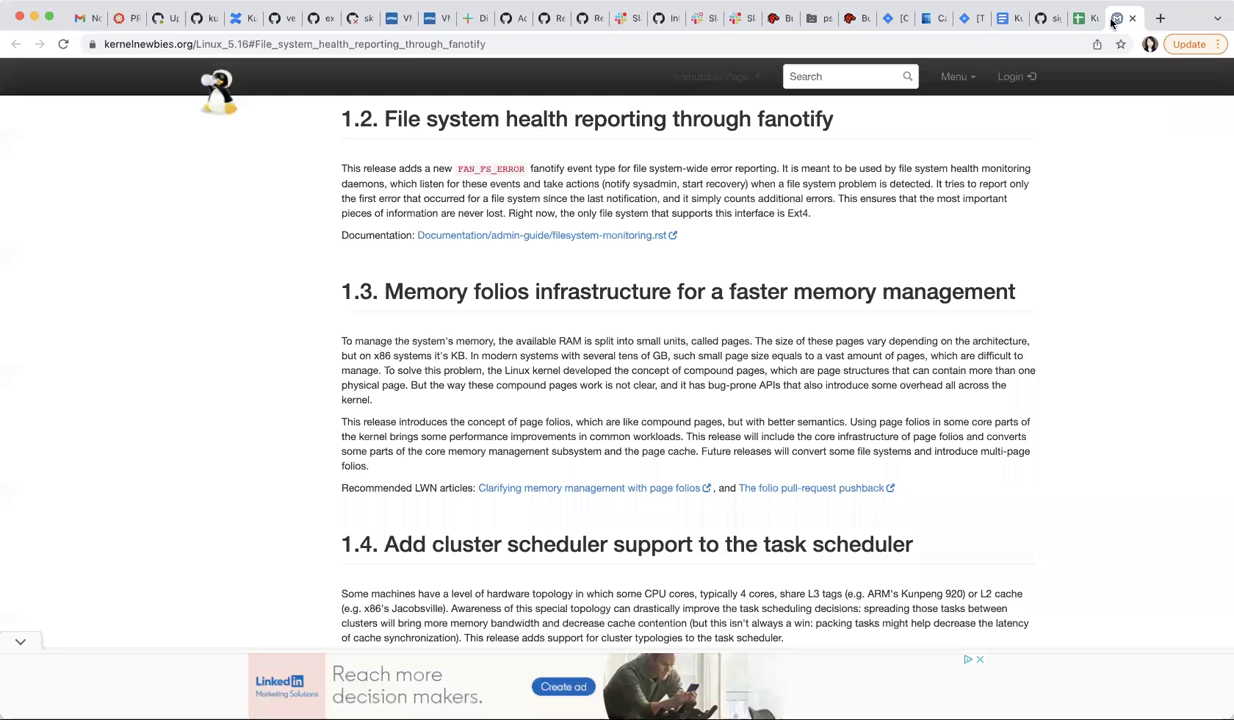
click(175, 44)
key(super+c)
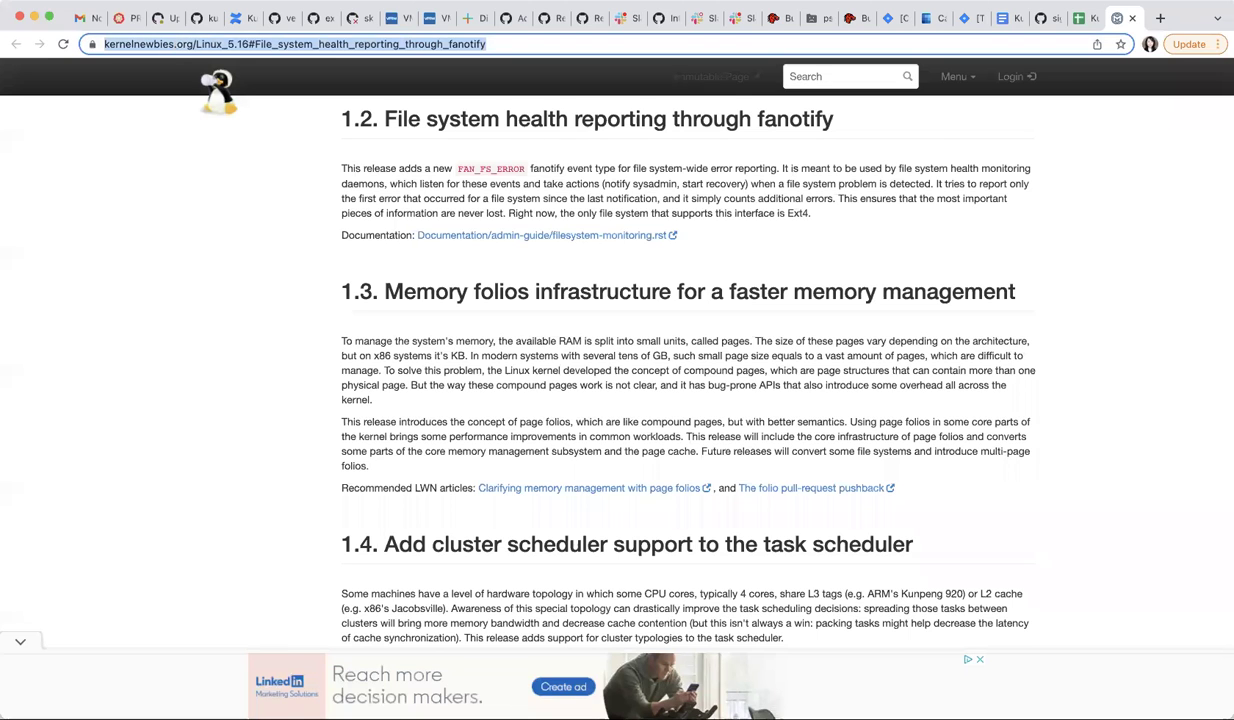
Step: Switch to the Kubernetes Storage SIG Meeting Notes/Agenda document and paste the copied link as a new sub-bullet under Misc for Feb 10, 2022
click(1005, 18)
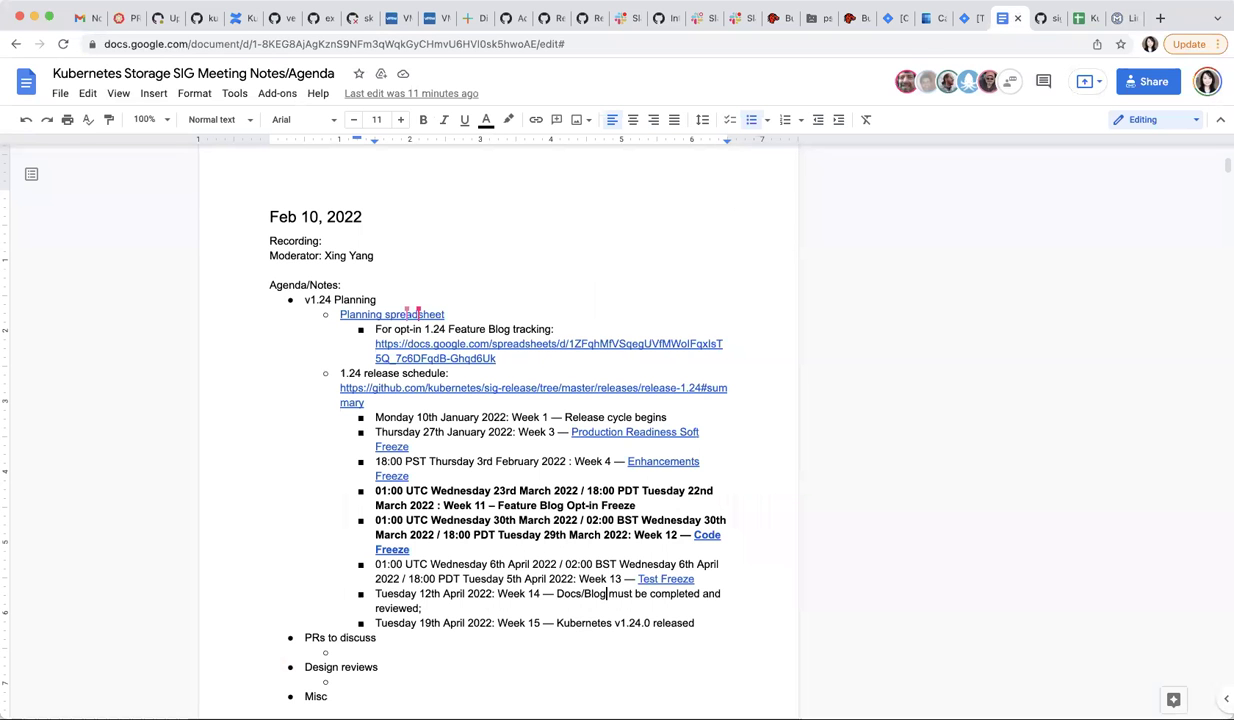
click(366, 697)
key(Return)
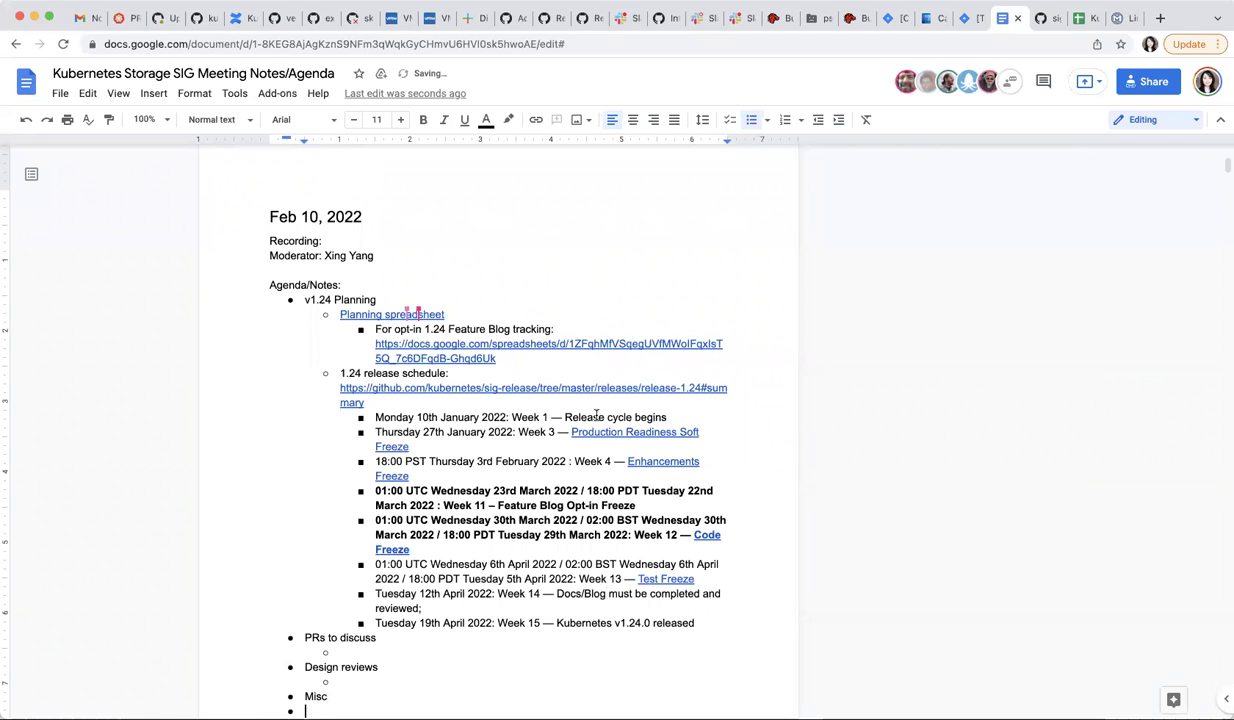
click(839, 120)
key(super+v)
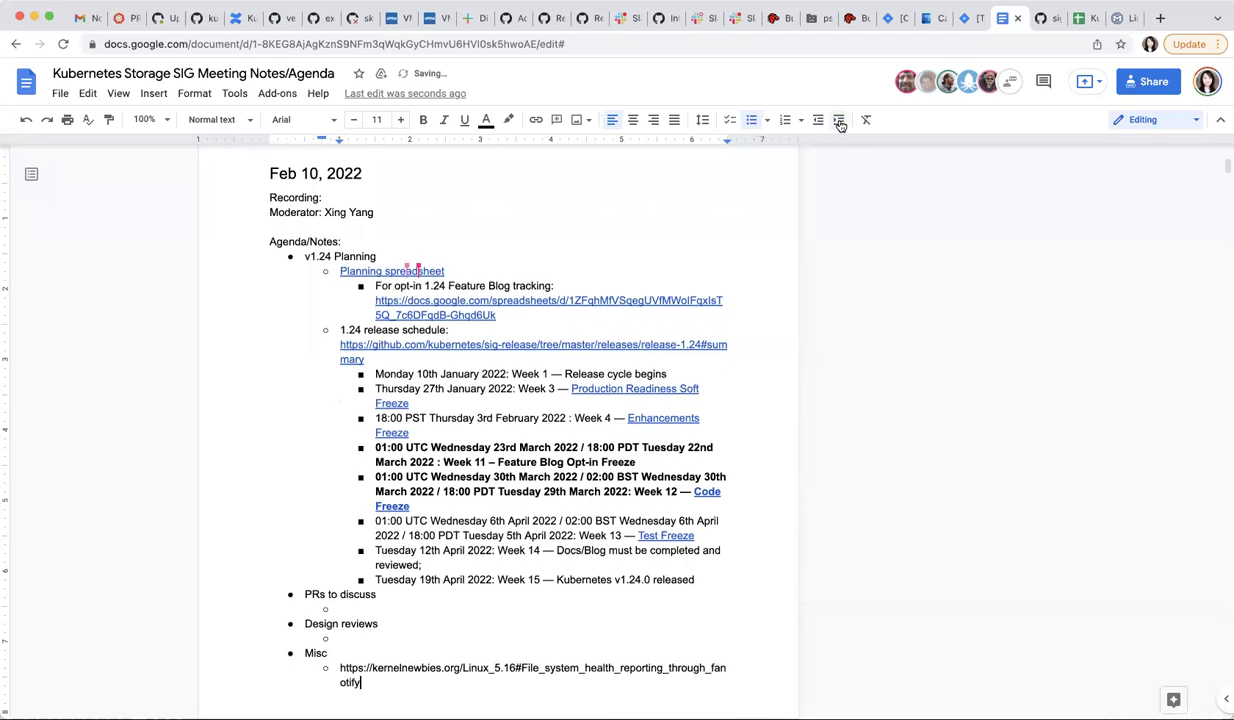
click(497, 397)
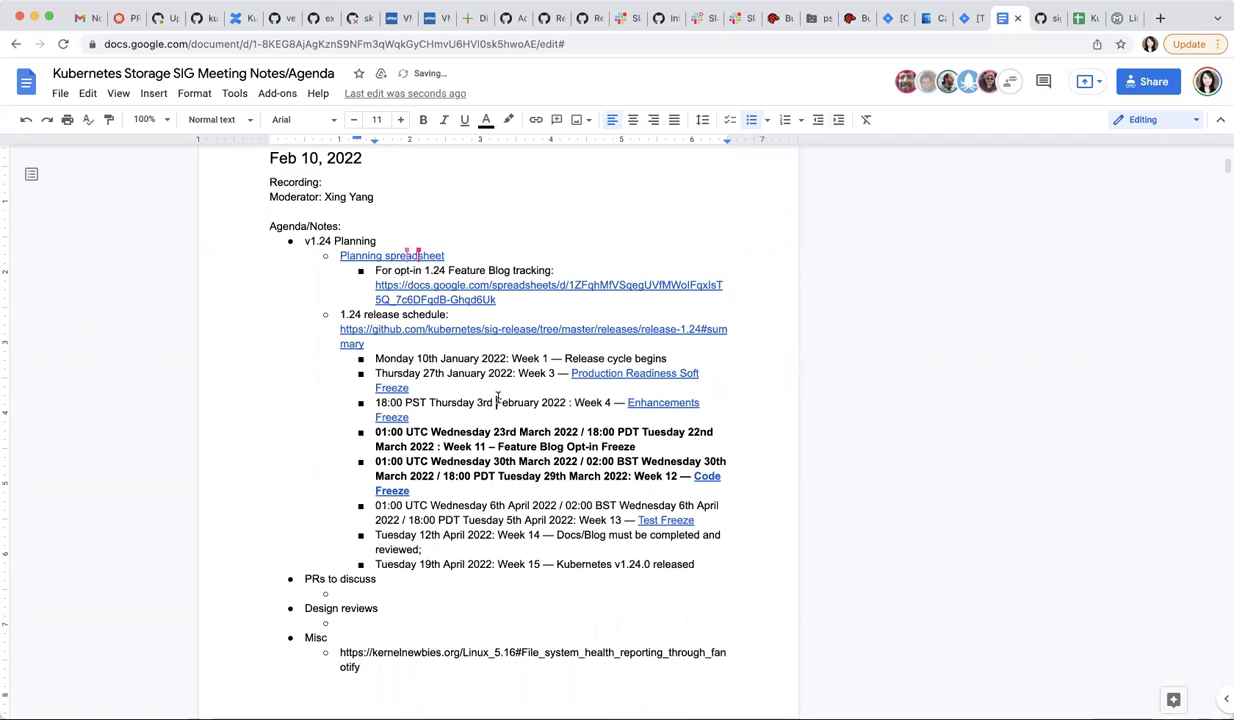
Step: Return to the planning spreadsheet and enter "KEP updated and merged;" plus the second reviewer's first name and "will follow up with review;" for Volume Populator DataSource, 2/10/22
click(1088, 19)
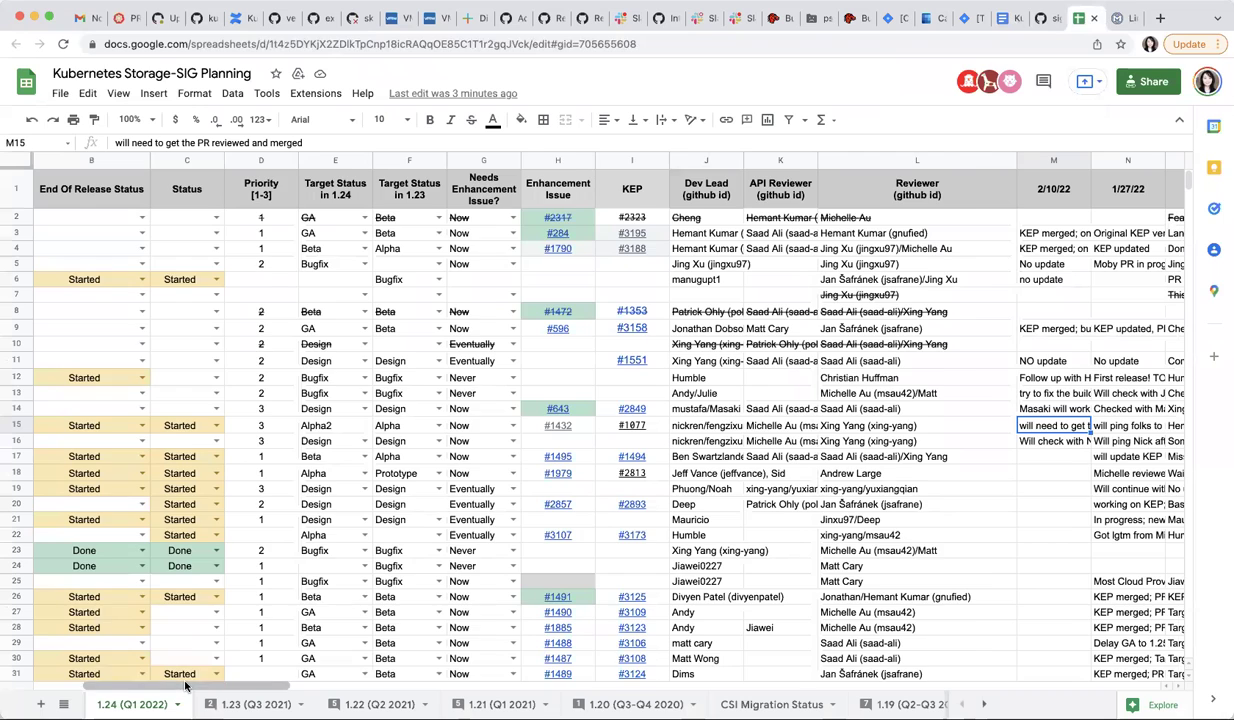
scroll(198, 677, left, 3)
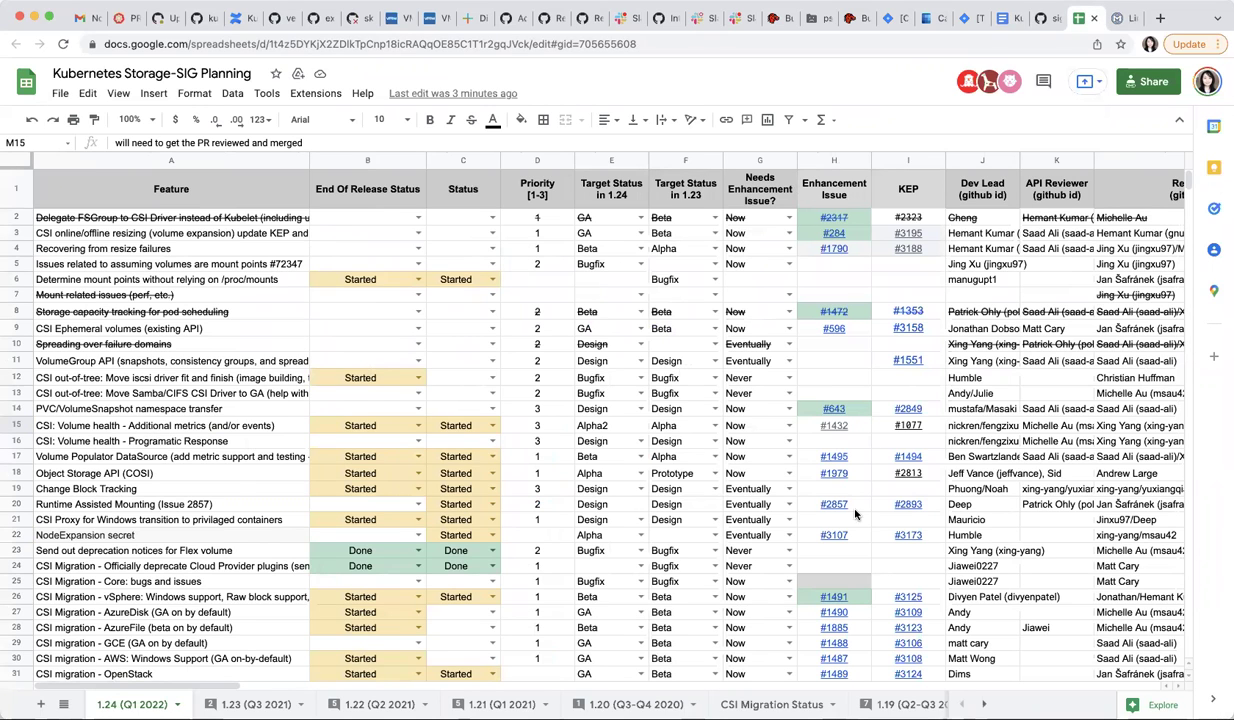
click(1166, 457)
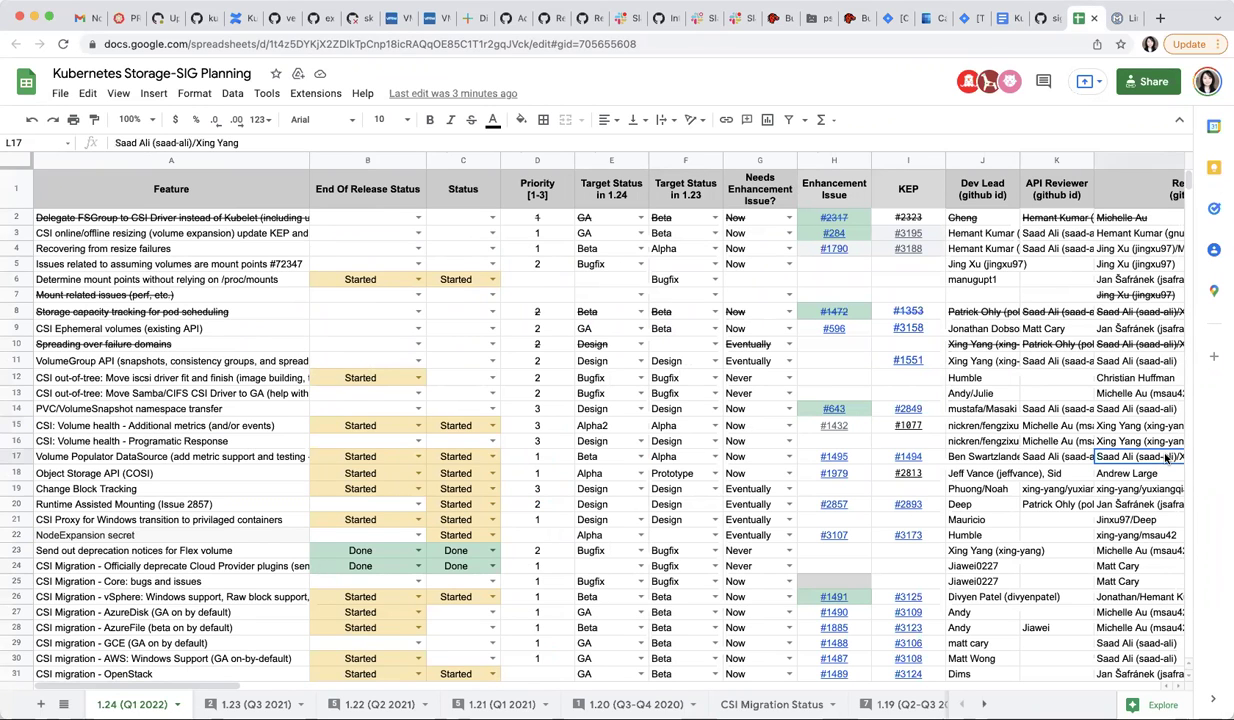
key(Right)
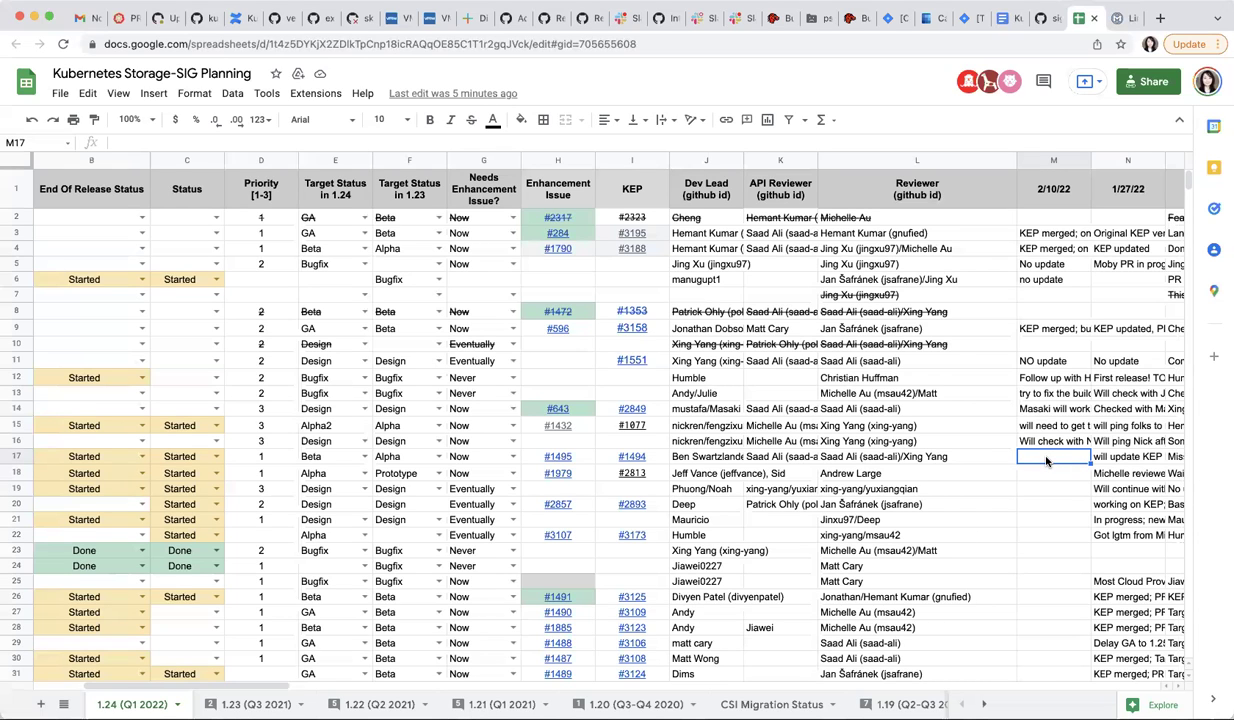
text(KEP updated and merged;)
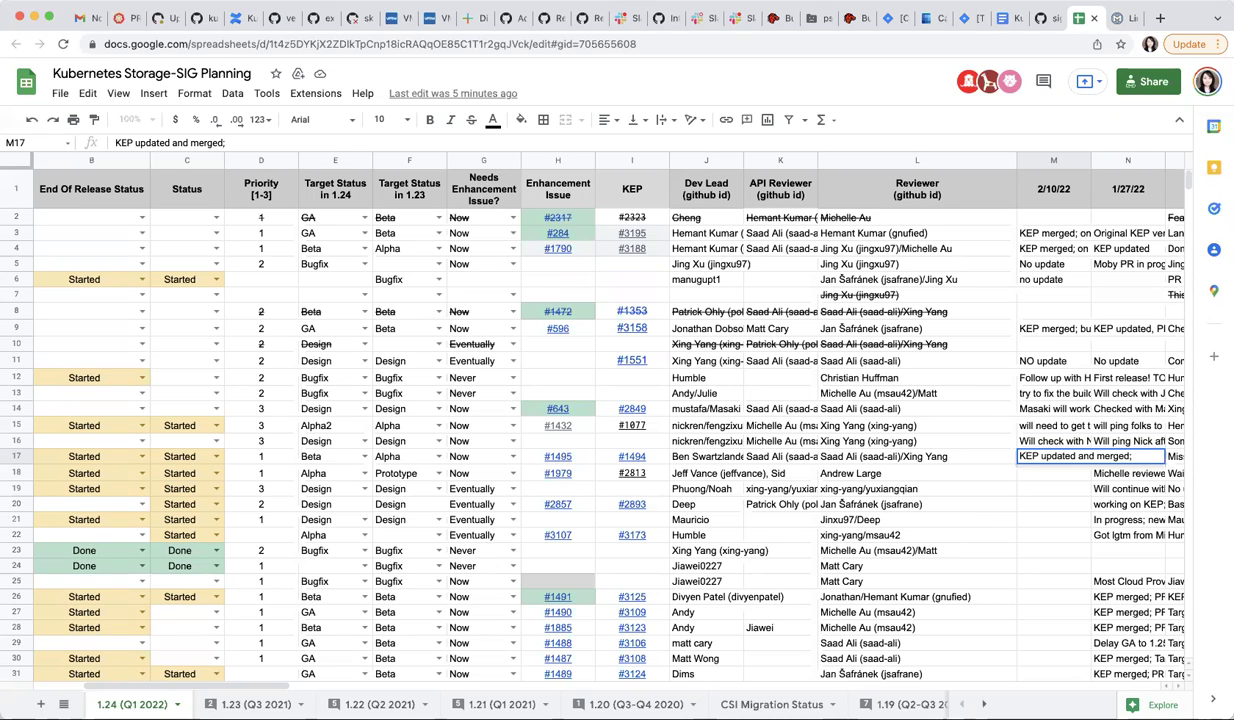
text(Xing will)
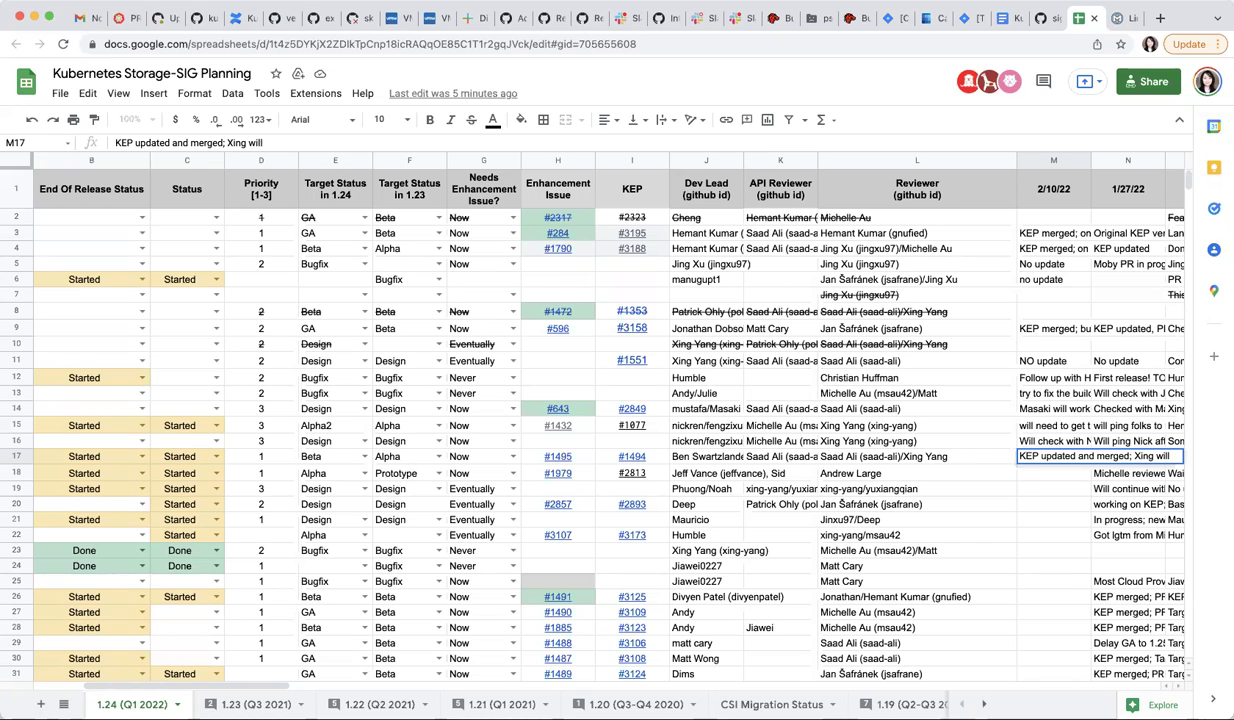
text( follow)
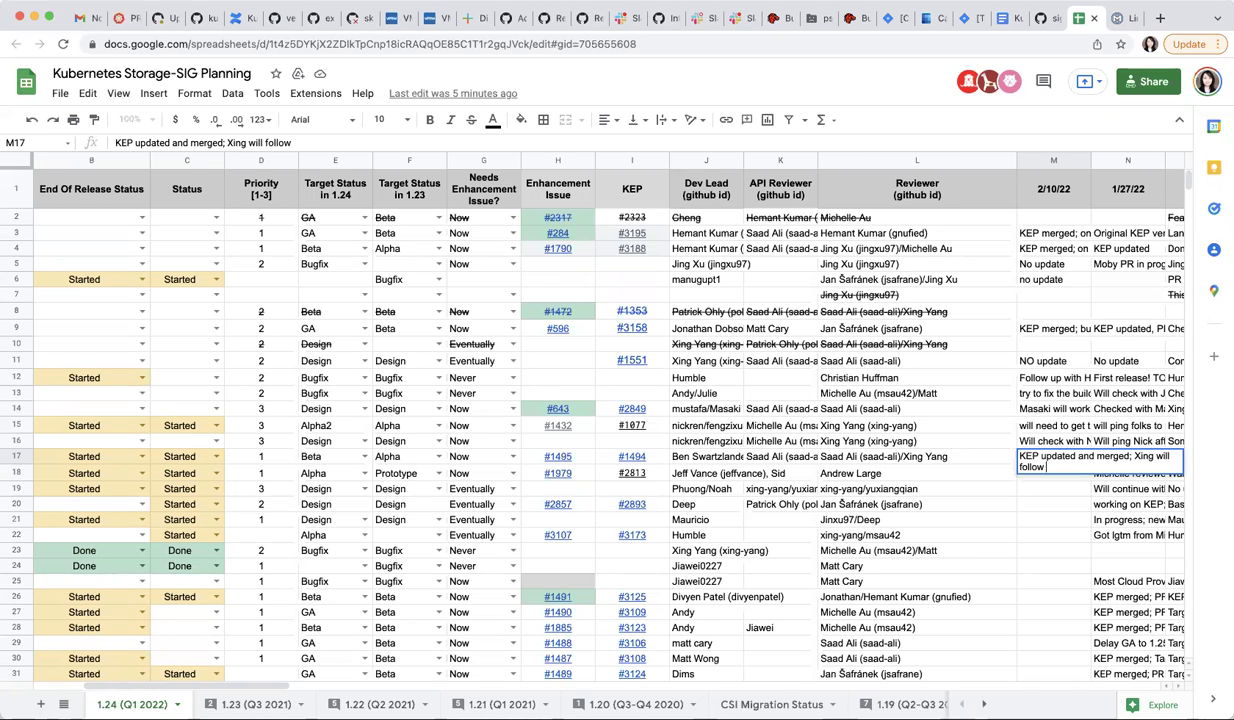
text( up with review)
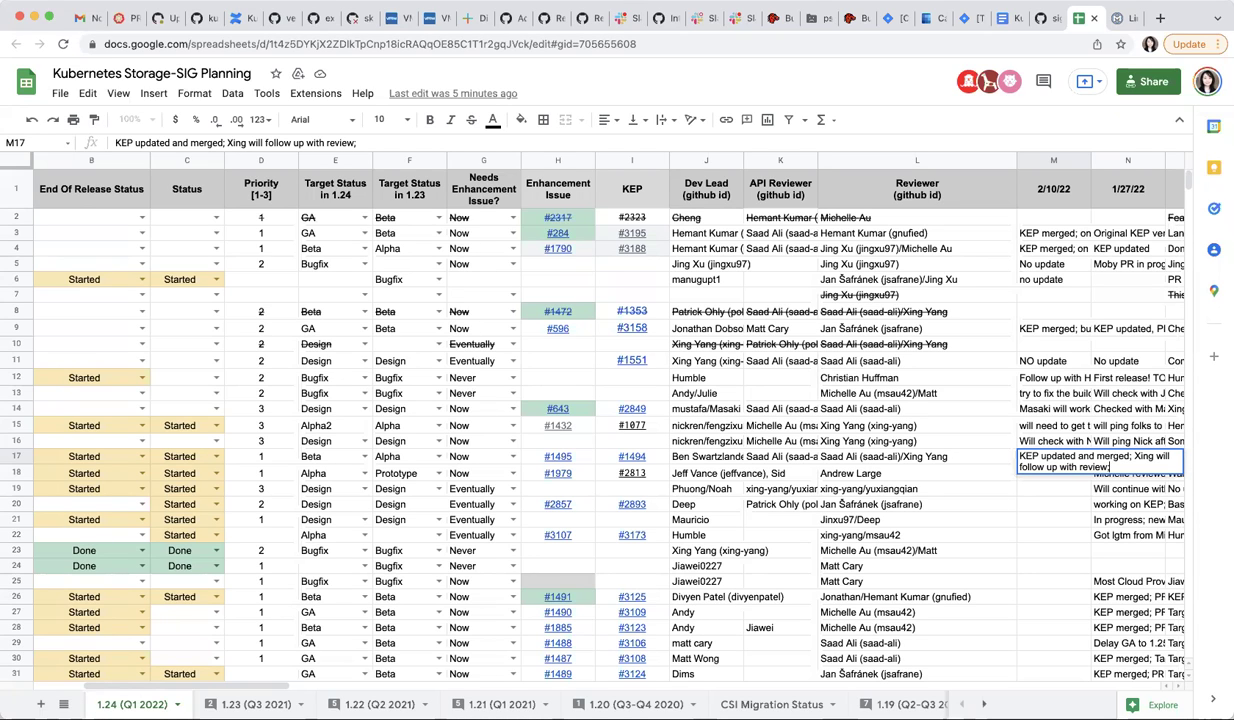
text(;;)
key(BackSpace)
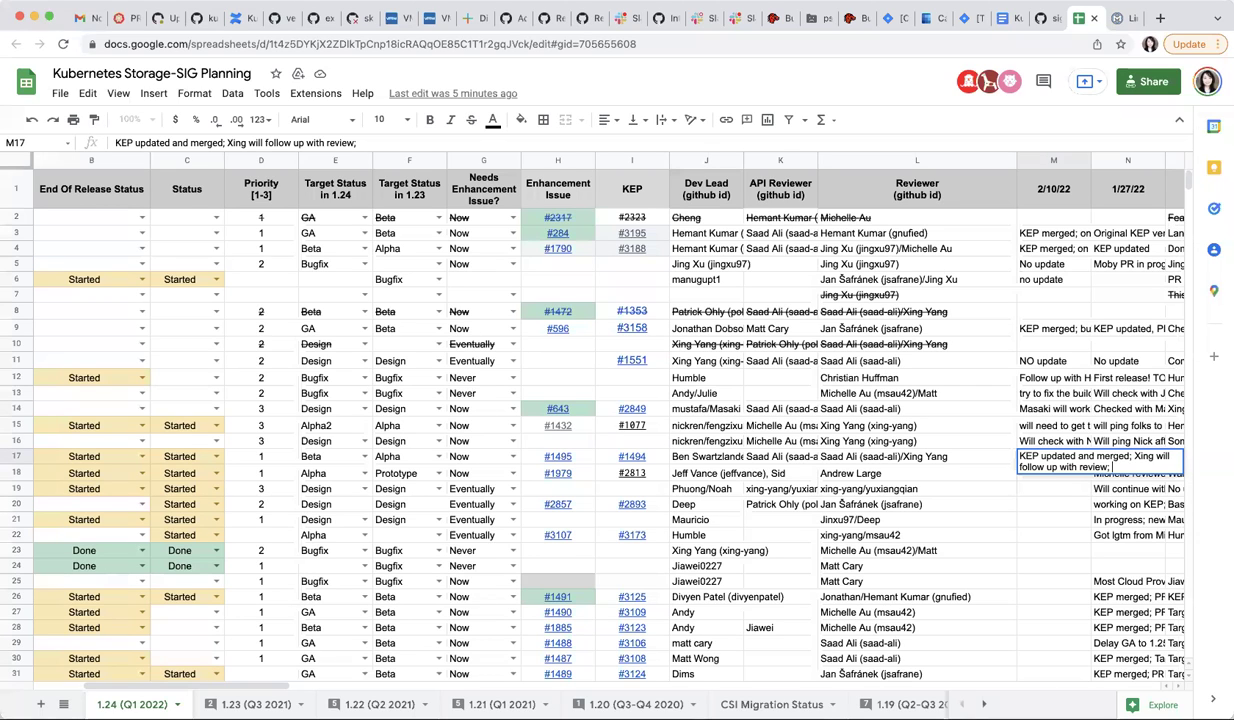
Step: Finish the Volume Populator DataSource note for 2/10/22 with "in-tree change to enable beta feature gate"
text(in-)
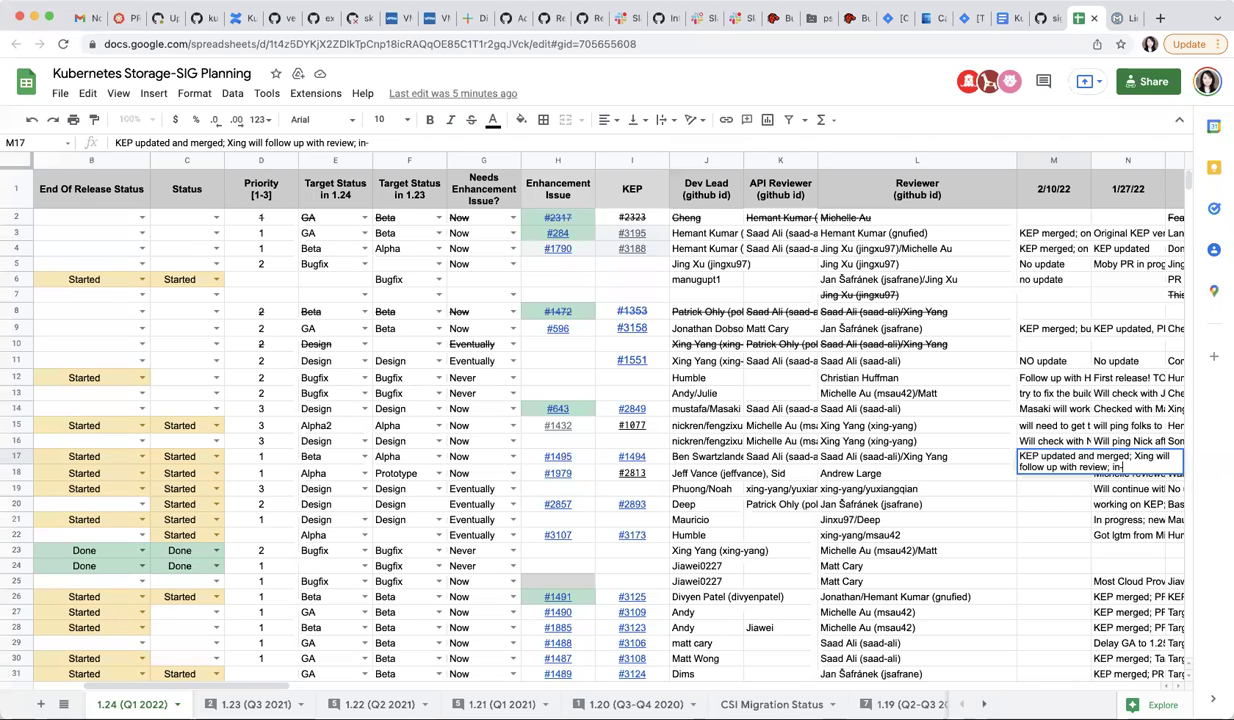
text(tree change to)
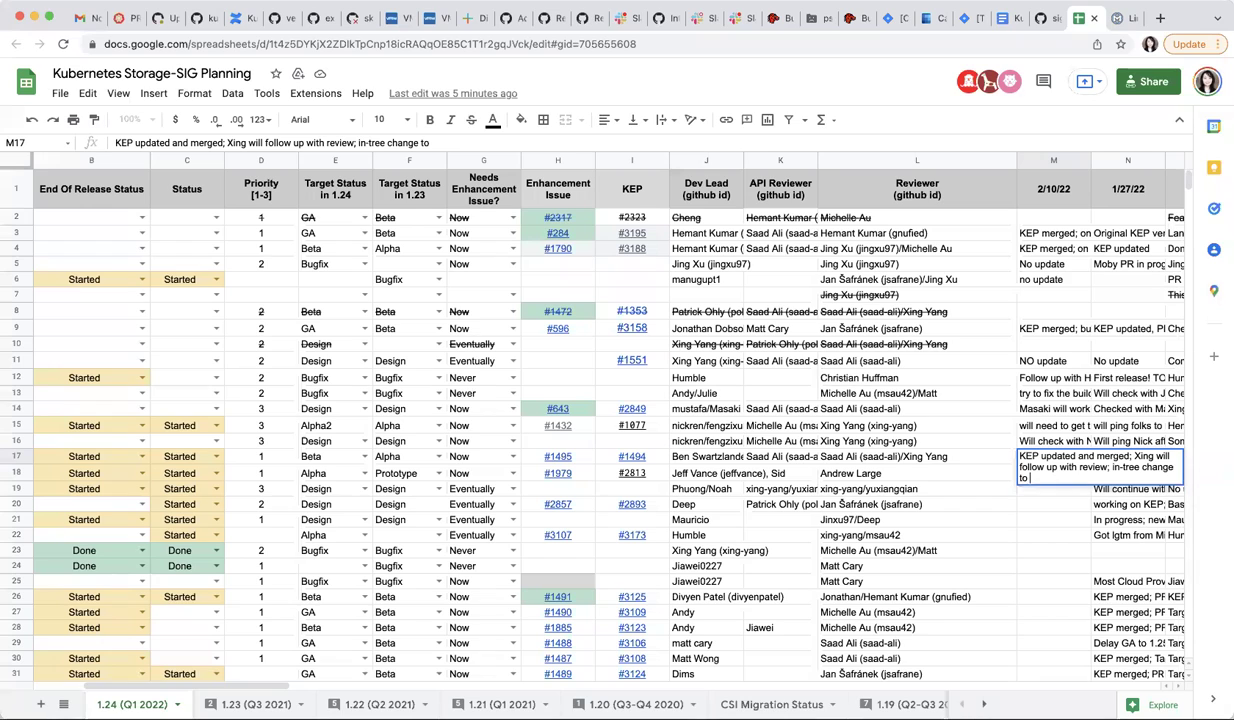
key(BackSpace)
key(BackSpace)
text(to enable )
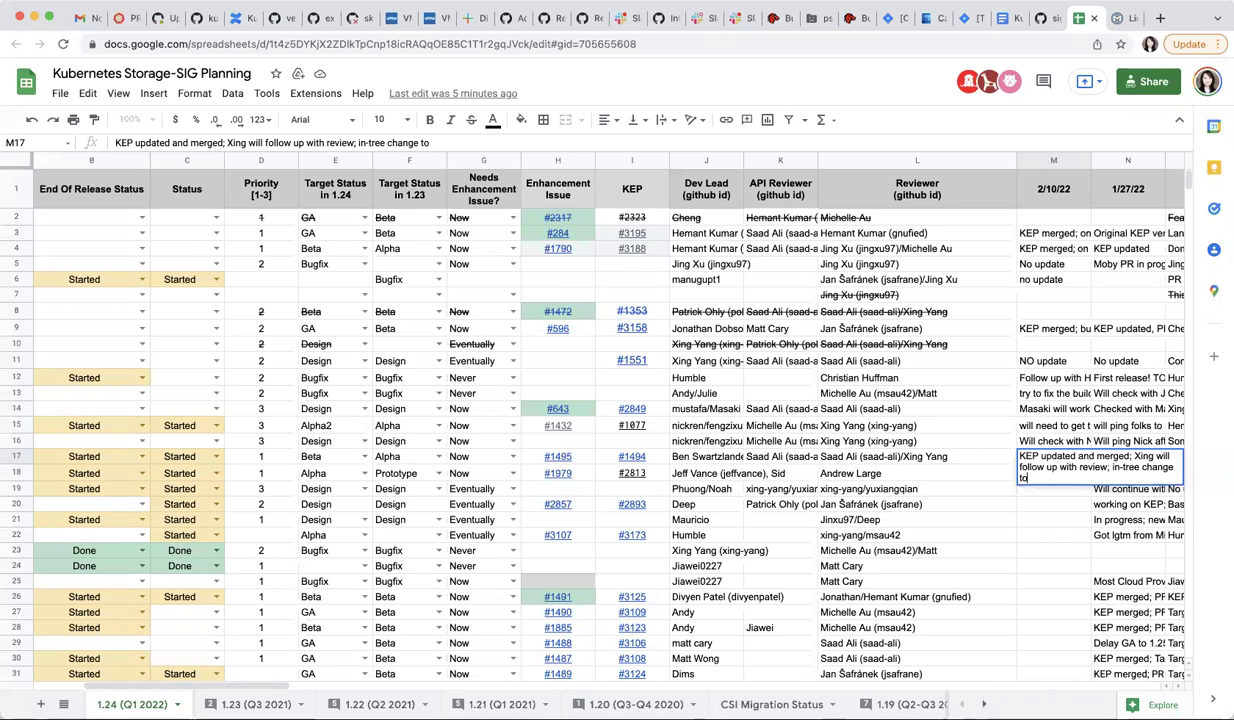
text(beta feature )
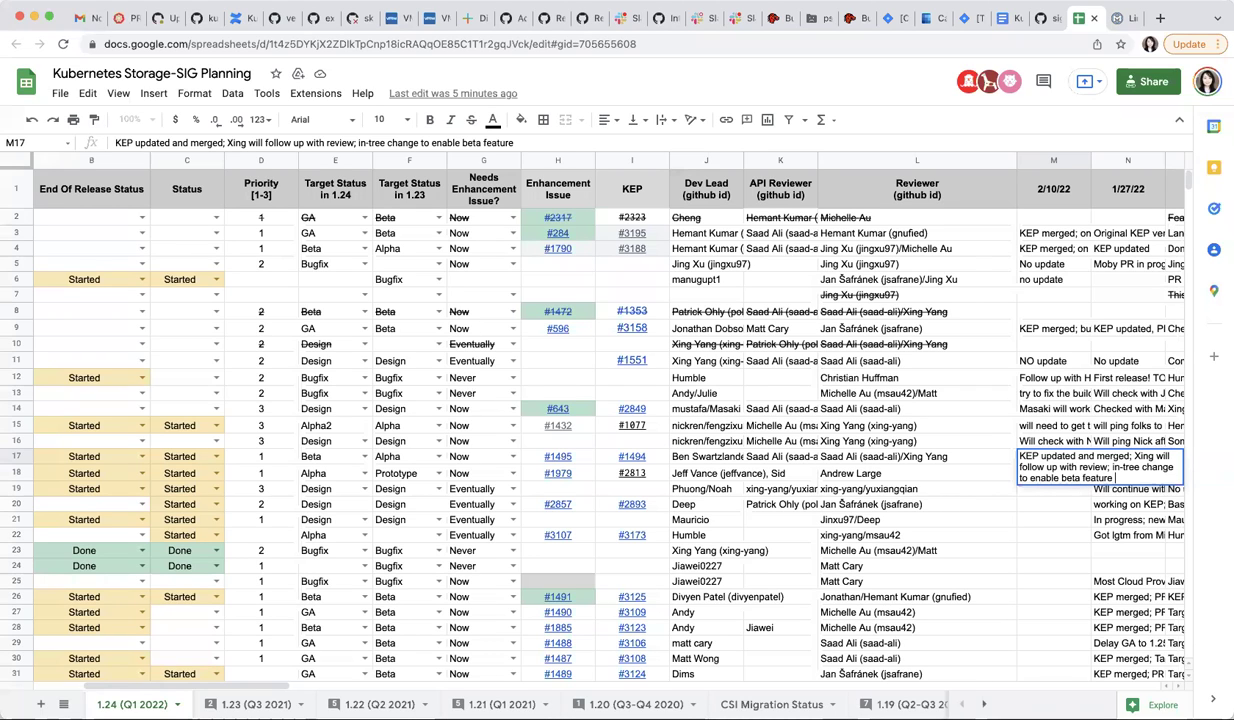
text(gate)
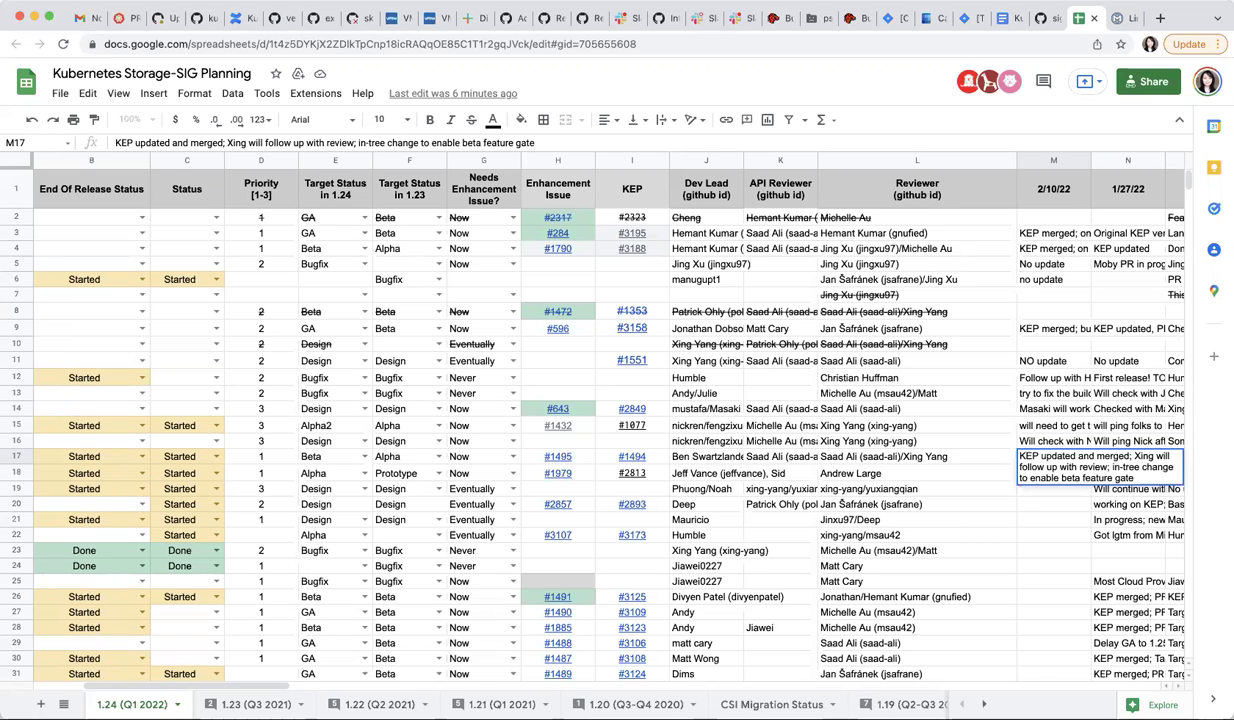
key(Return)
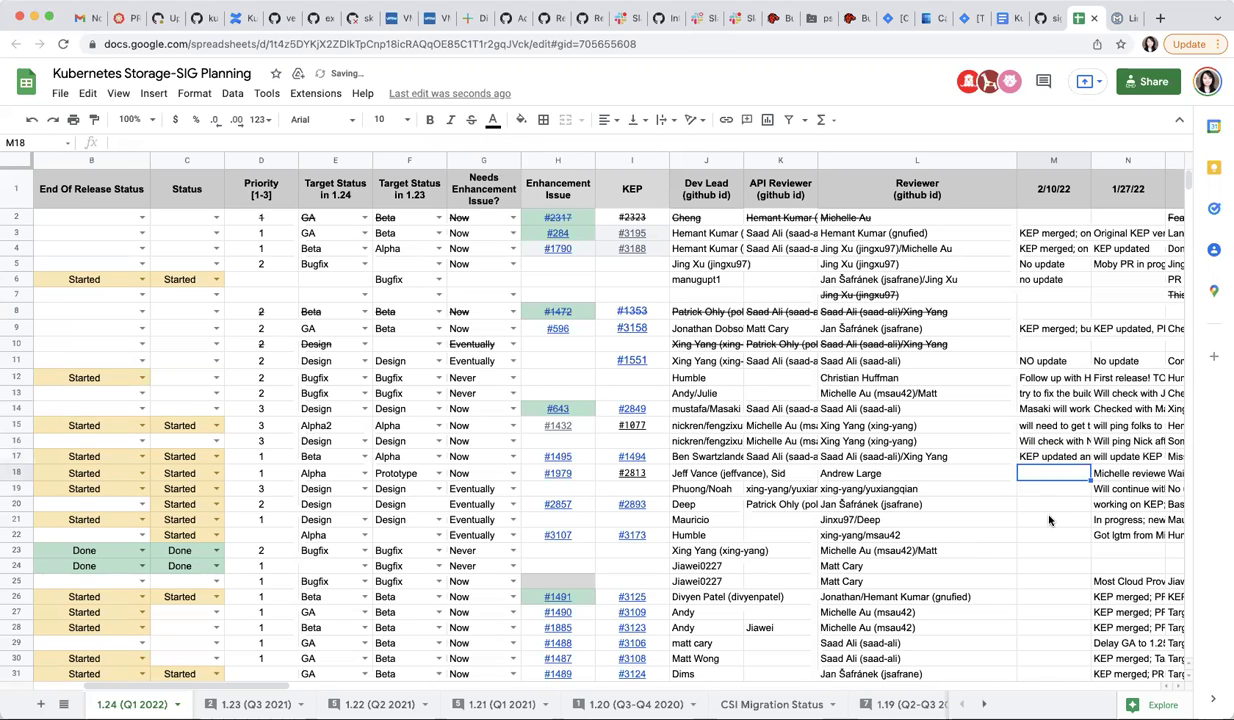
Step: Look over the Object Storage API (COSI) row from its feature name to the 1/13/22 note and go back to its 2/10/22 cell
key(Left)
key(Left)
key(Left)
key(Left)
key(Left)
key(Left)
key(Left)
key(Left)
key(Left)
key(Left)
key(Left)
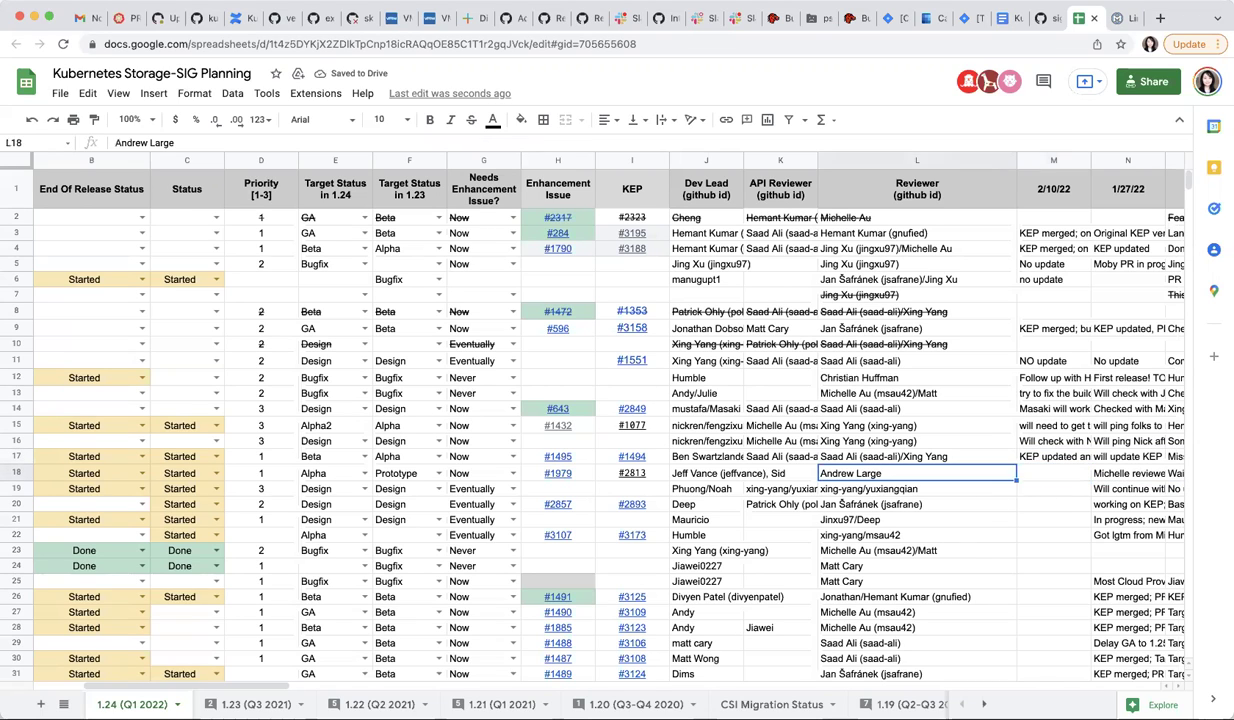
key(Left)
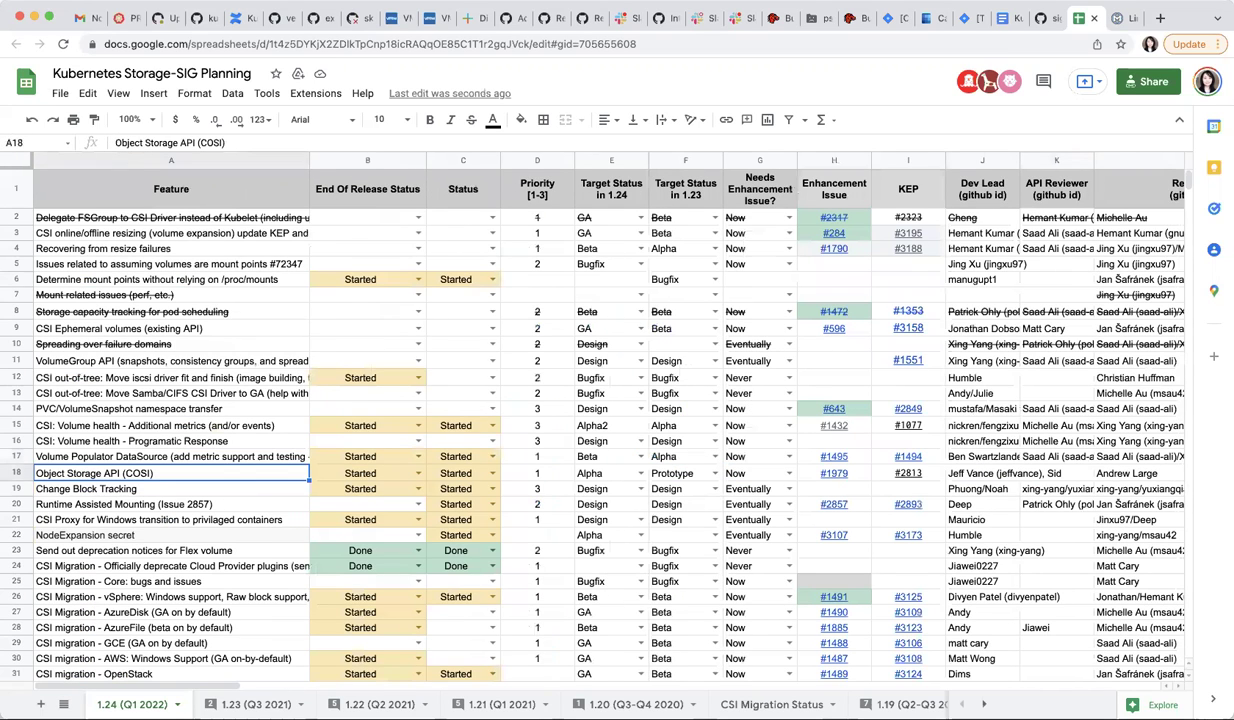
key(Right)
key(Right)
key(Right)
key(Right)
key(Right)
key(Right)
key(Right)
key(Right)
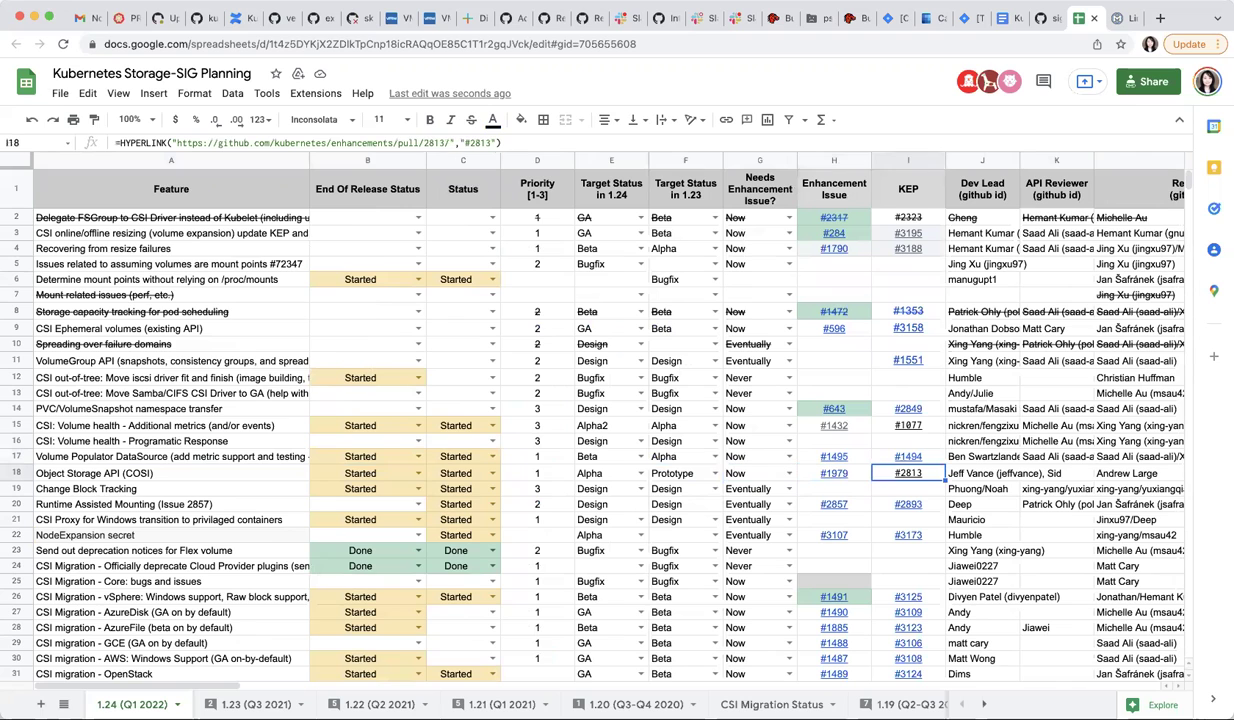
key(Right)
key(Right)
key(Right)
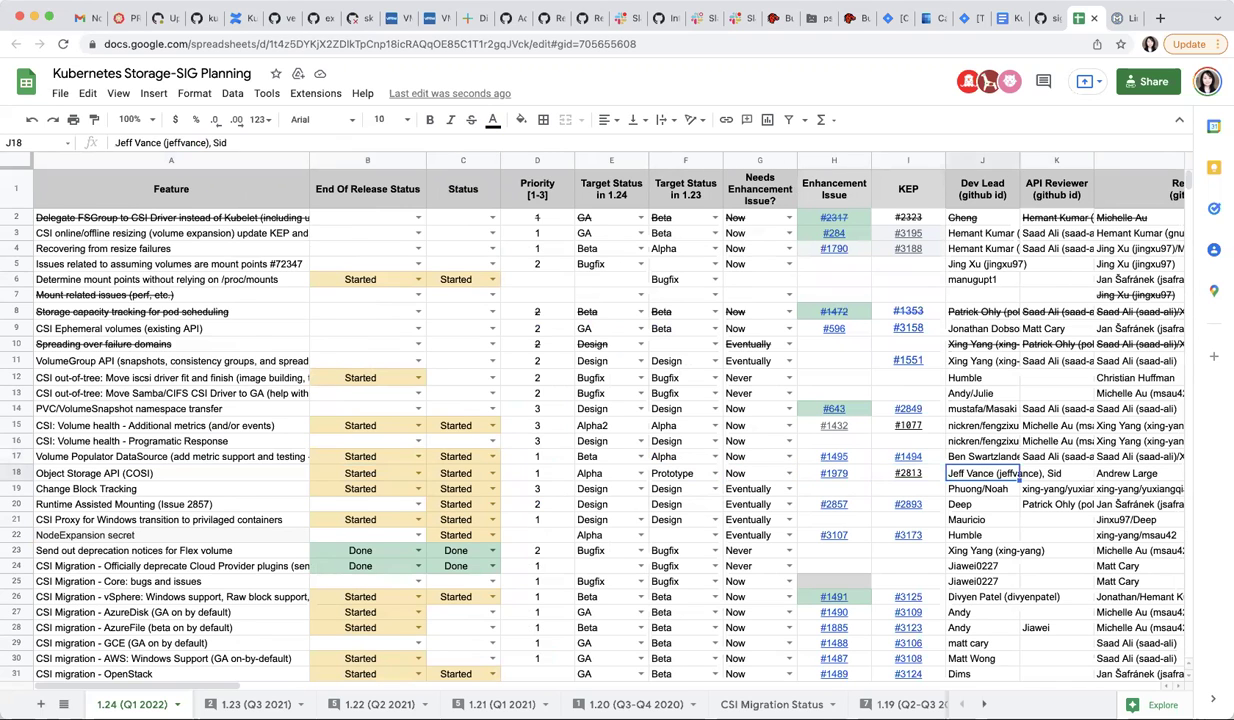
key(Right)
key(Right)
key(Right)
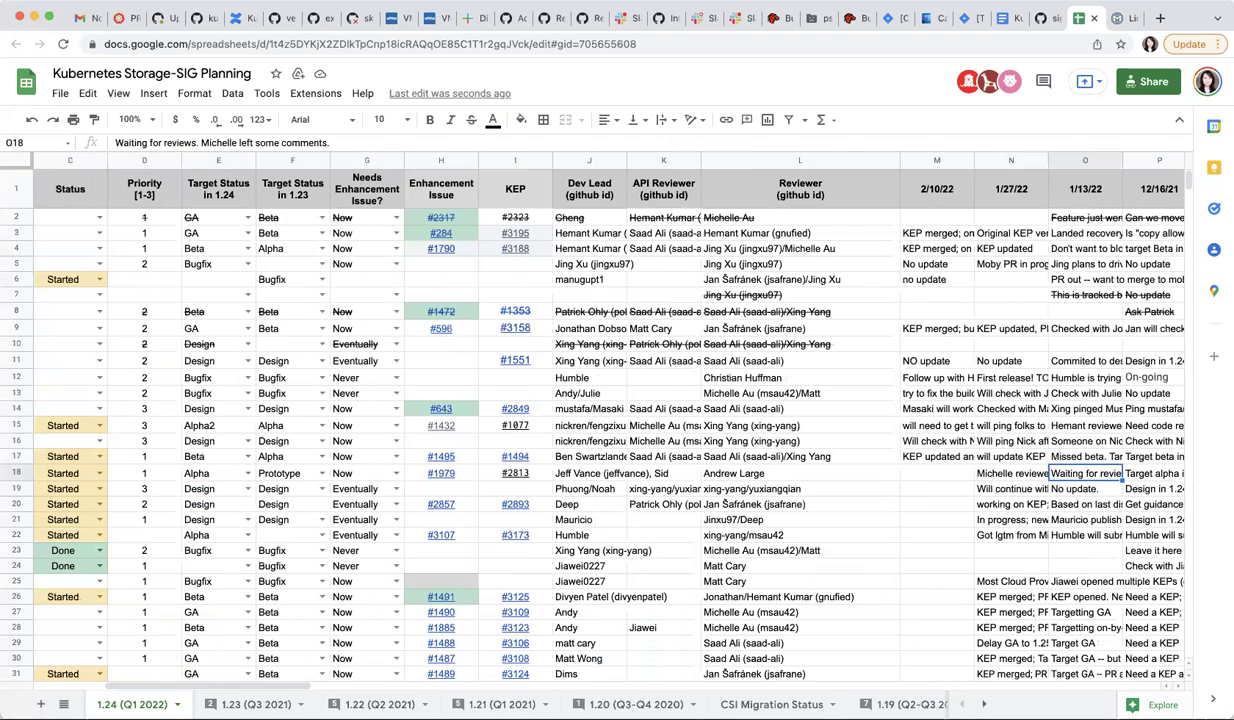
key(Left)
key(Left)
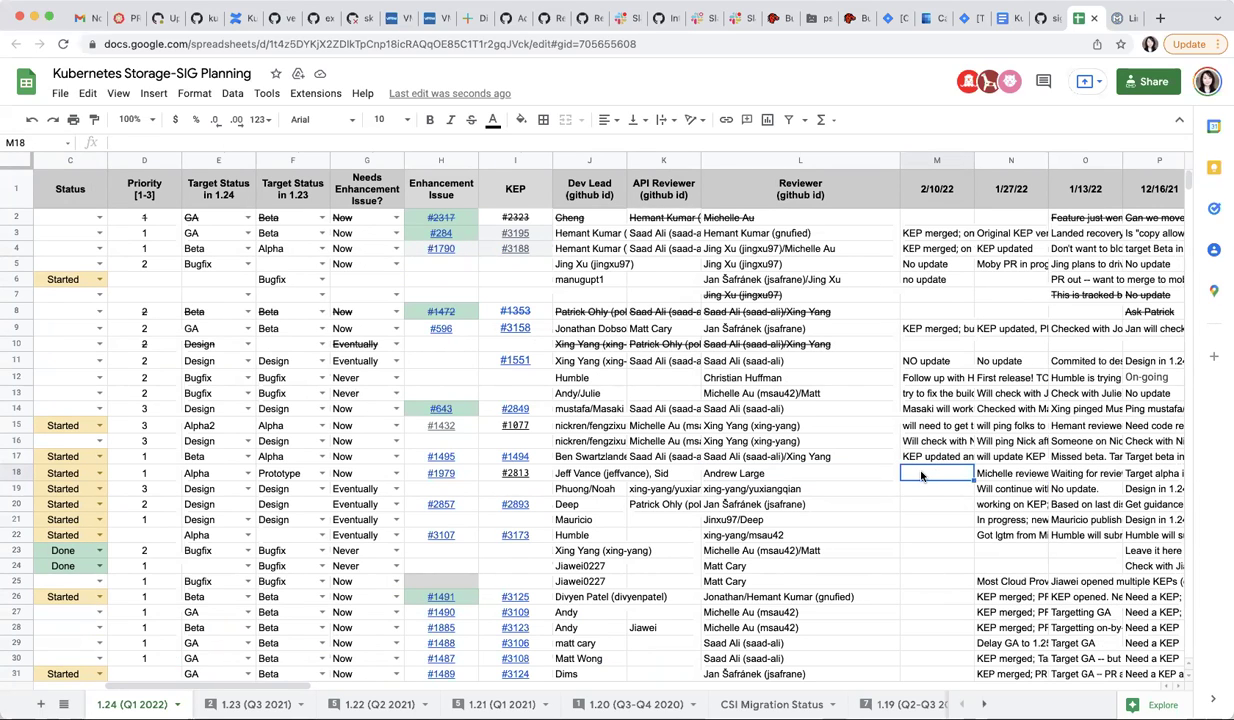
Step: Enter "KEP being reviewed;" plus the named colleague's first name and "will take a look" as the 2/10/22 note for Object Storage API (COSI)
text(KEP being reviewed)
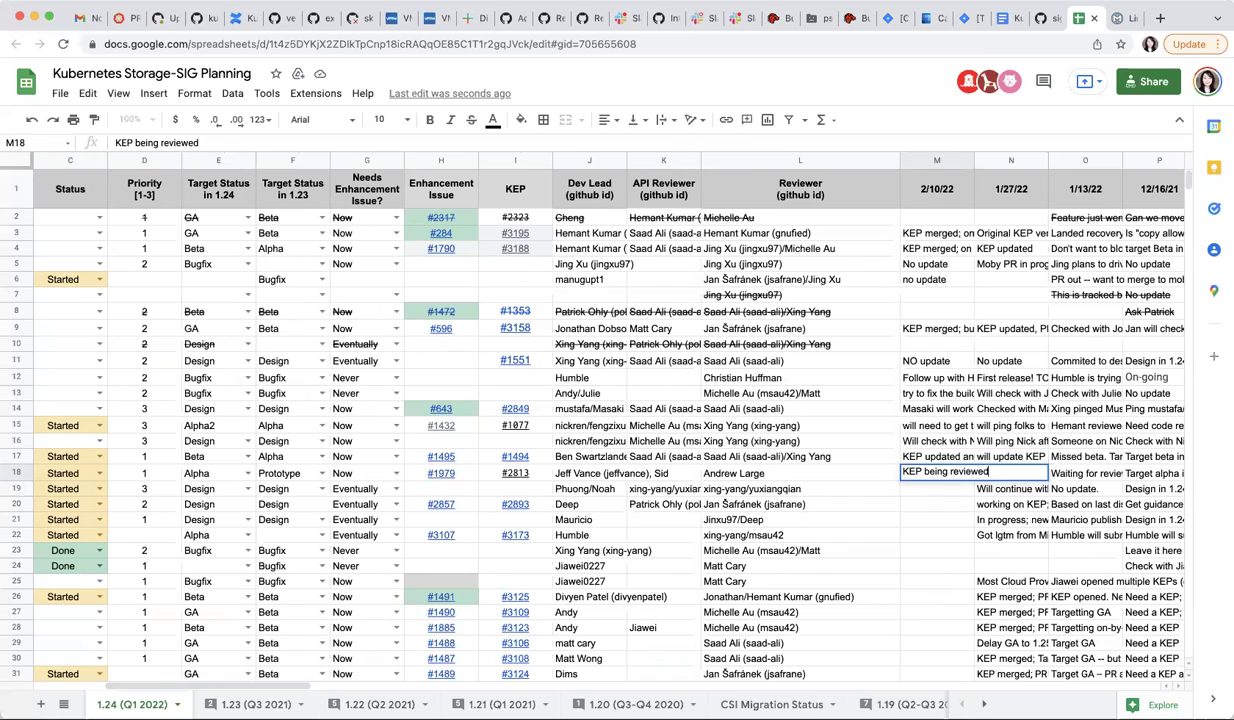
text(; Michelle will take a look)
key(Return)
click(936, 473)
click(936, 457)
click(936, 473)
click(936, 488)
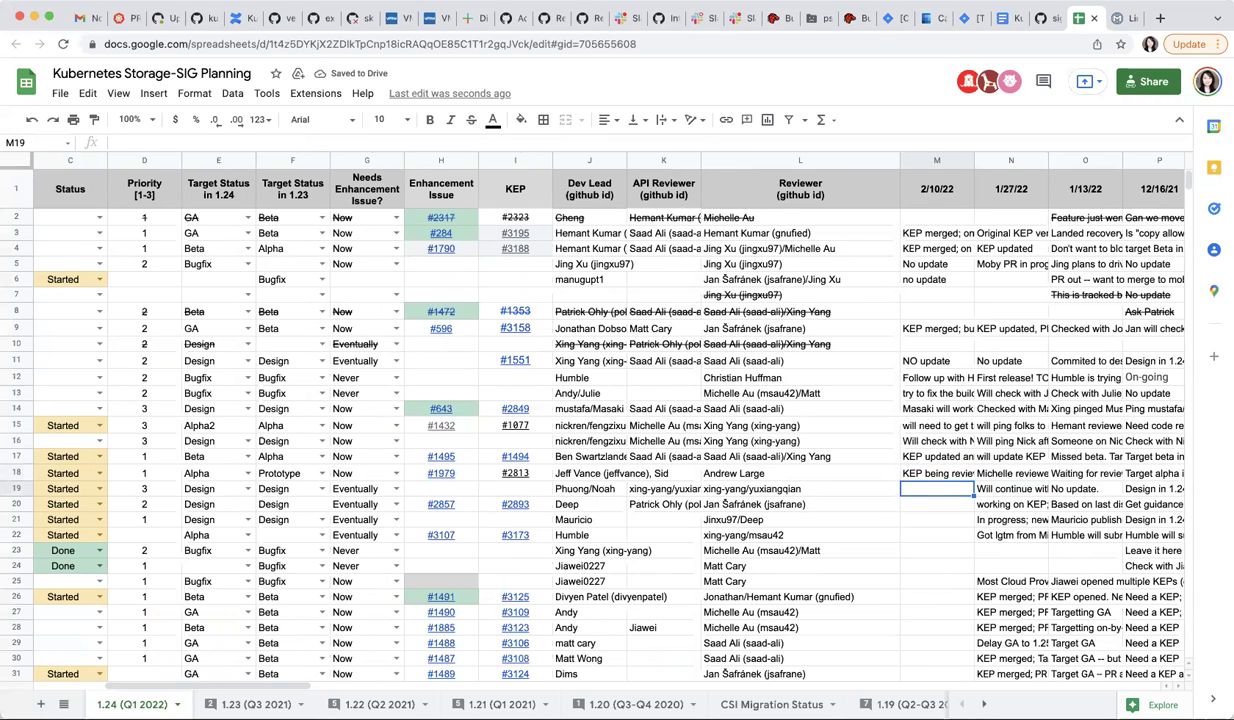
Step: Look back along the Change Block Tracking row to its feature name
key(Left)
key(Left)
key(Left)
key(Left)
key(Left)
key(Left)
key(Left)
key(Left)
key(Left)
key(Left)
key(Left)
key(Left)
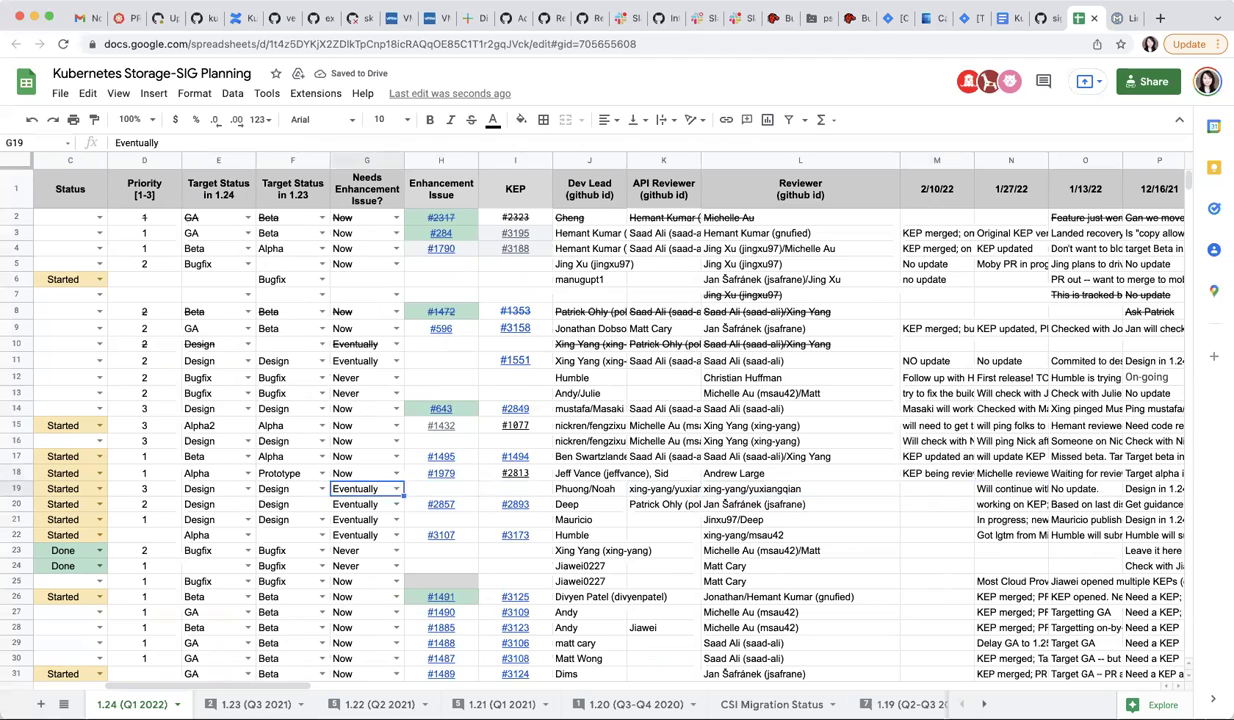
key(Up)
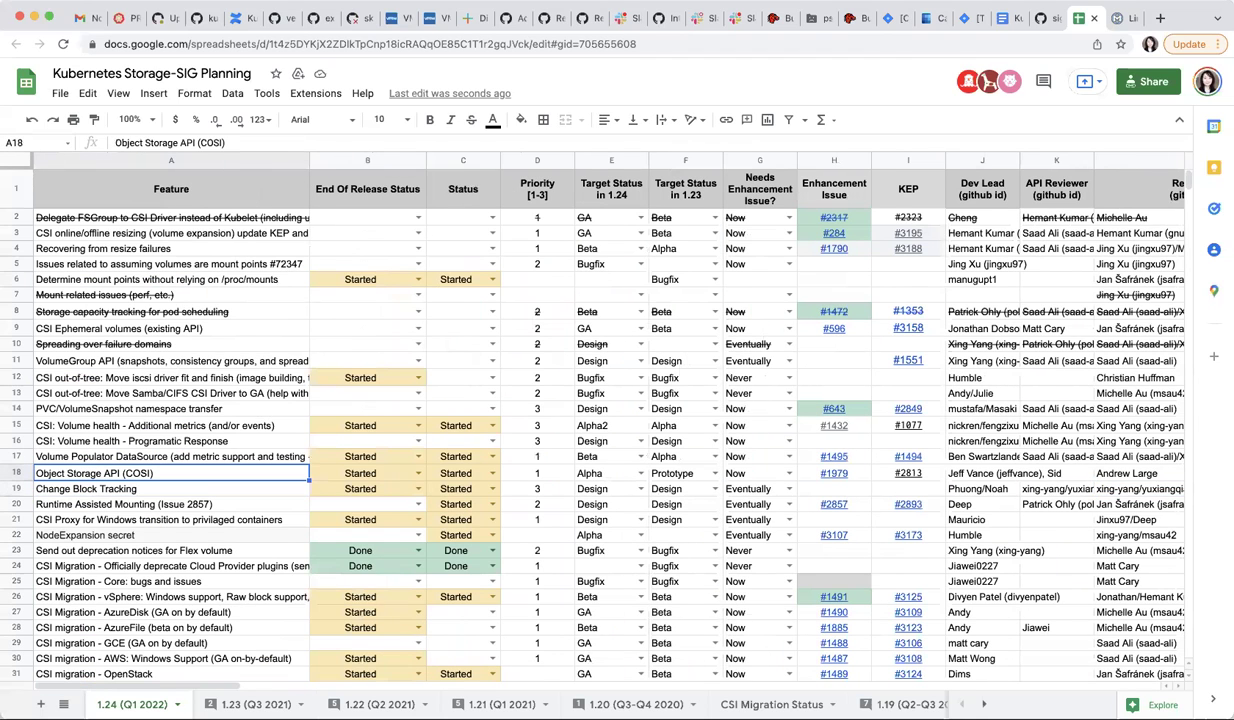
key(Down)
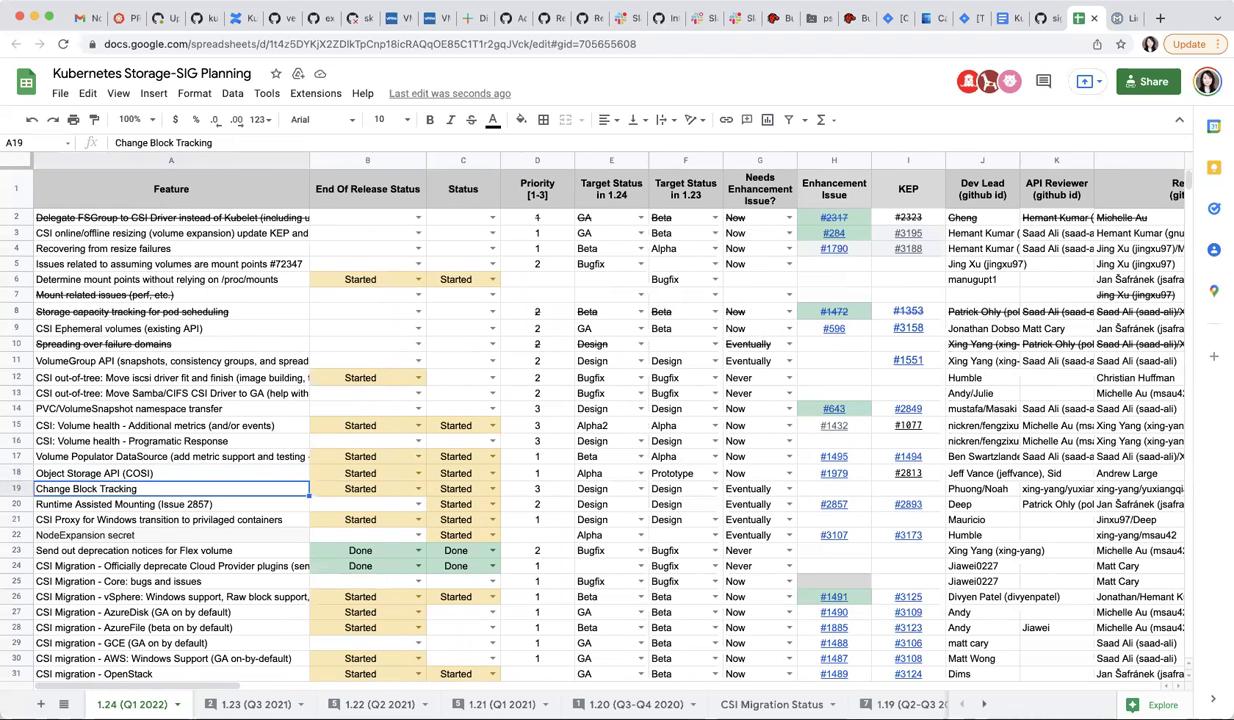
Step: Go through the Change Block Tracking row and enter "No update" for 2/10/22
key(Right)
key(Right)
key(Right)
key(Right)
key(Right)
key(Right)
key(Right)
key(Right)
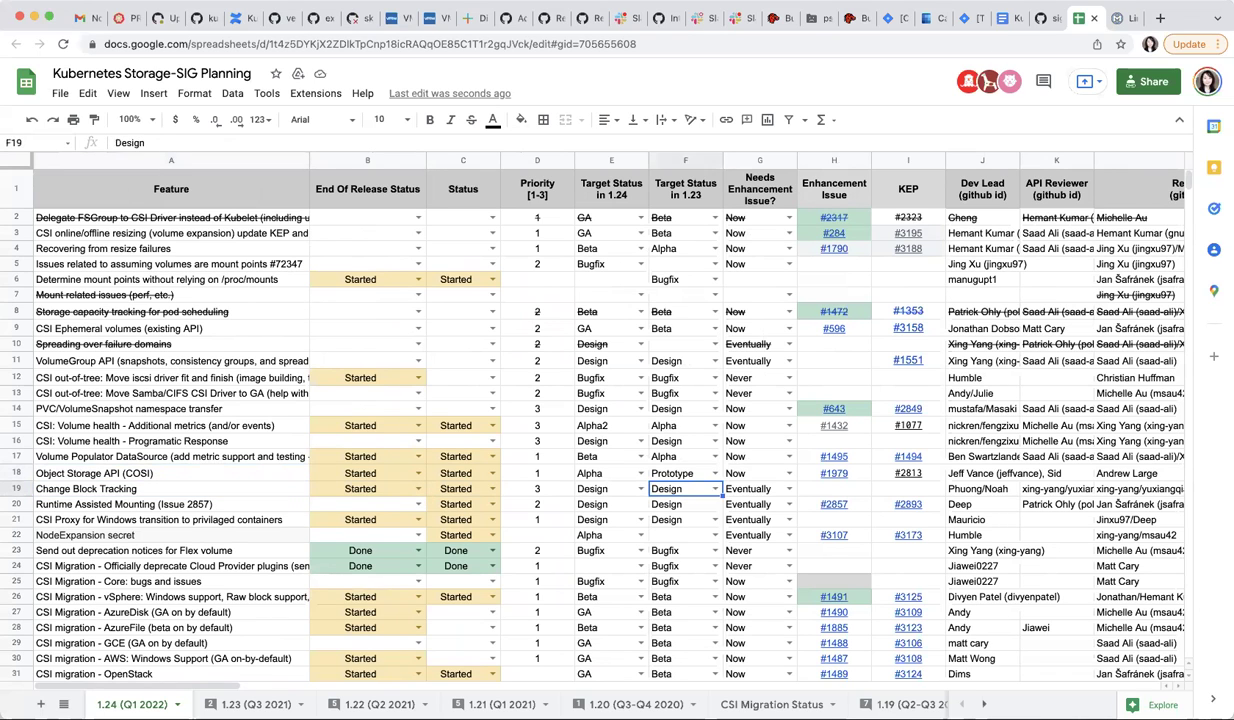
key(Right)
key(Right)
key(Right)
key(Right)
key(Right)
key(Left)
text(No update)
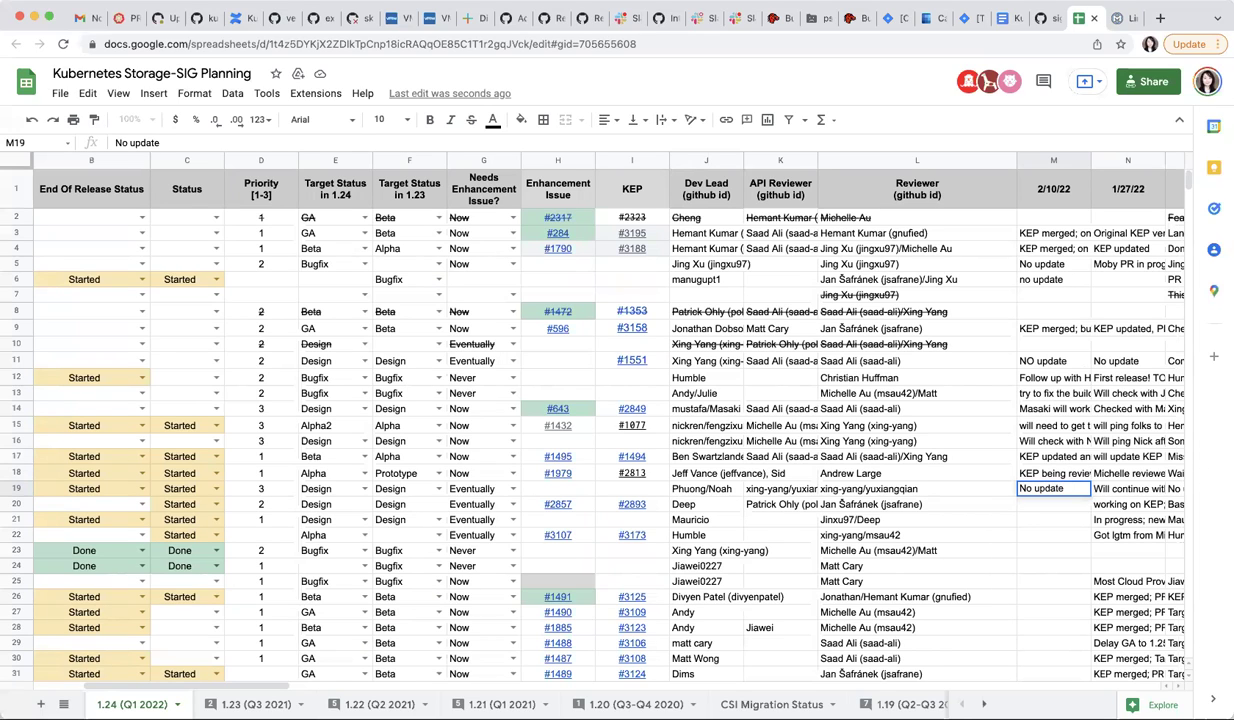
key(Return)
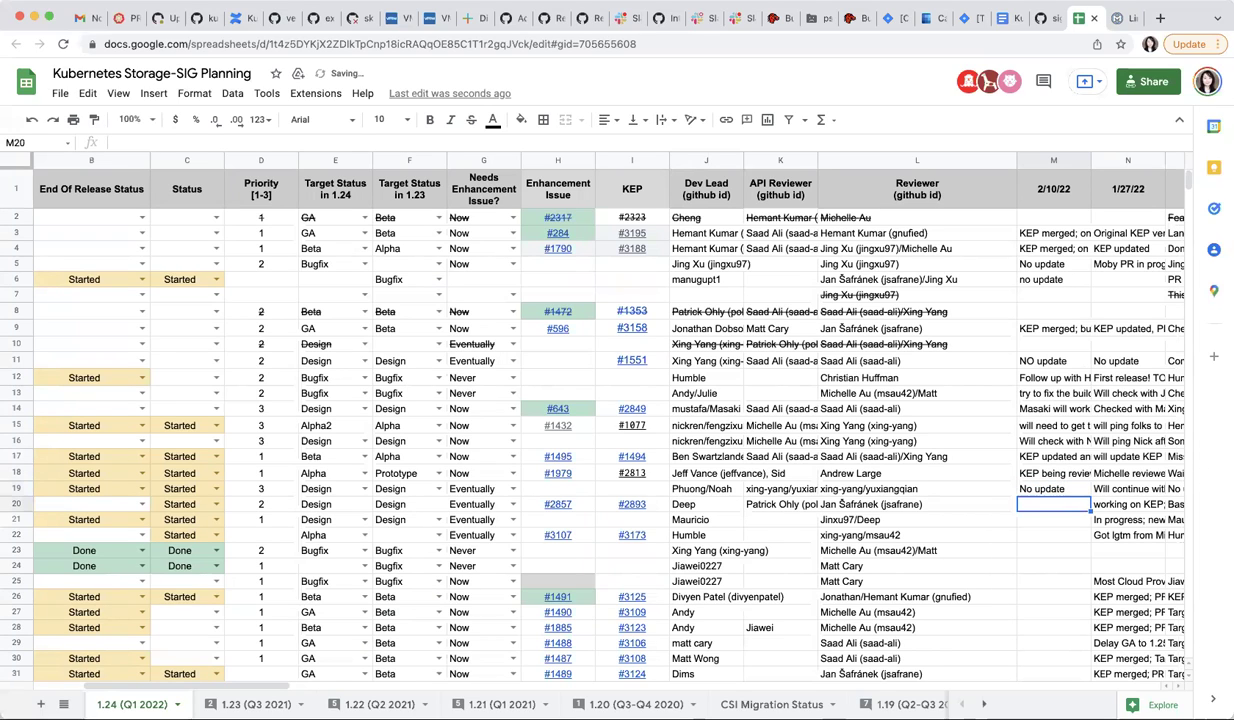
Step: Look over the Runtime Assisted Mounting (Issue 2857) row from its feature name across to its 2/10/22 cell
key(Left)
key(Left)
key(Left)
key(Left)
key(Left)
key(Left)
key(Left)
key(Left)
key(Left)
key(Left)
key(Left)
key(Left)
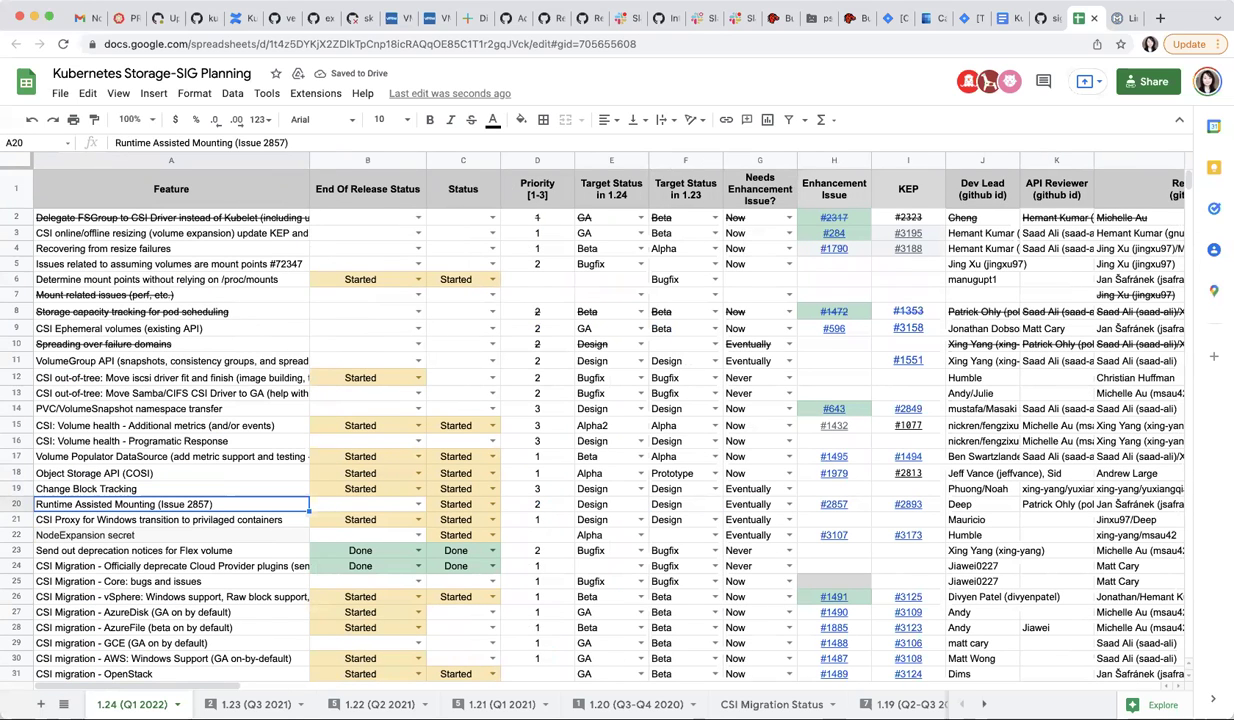
key(Right)
key(Right)
key(Right)
key(Right)
key(Right)
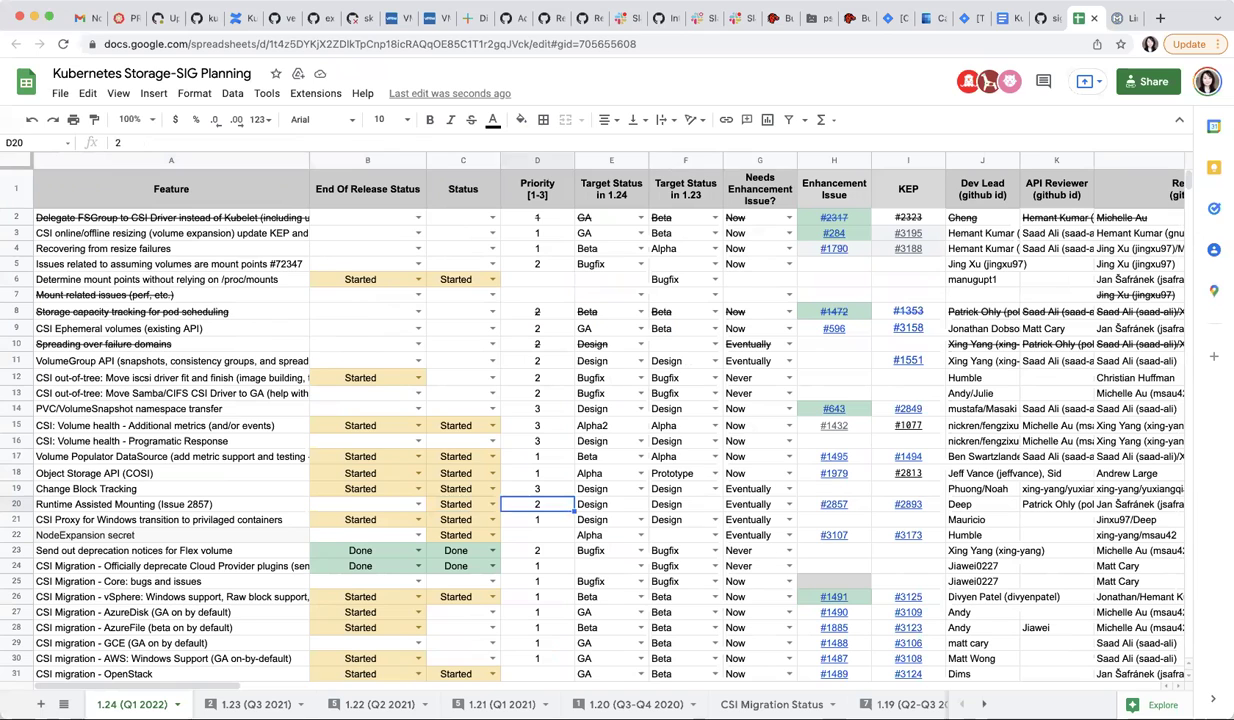
key(Right)
key(Right)
key(Right)
key(Right)
key(Right)
key(Right)
key(Right)
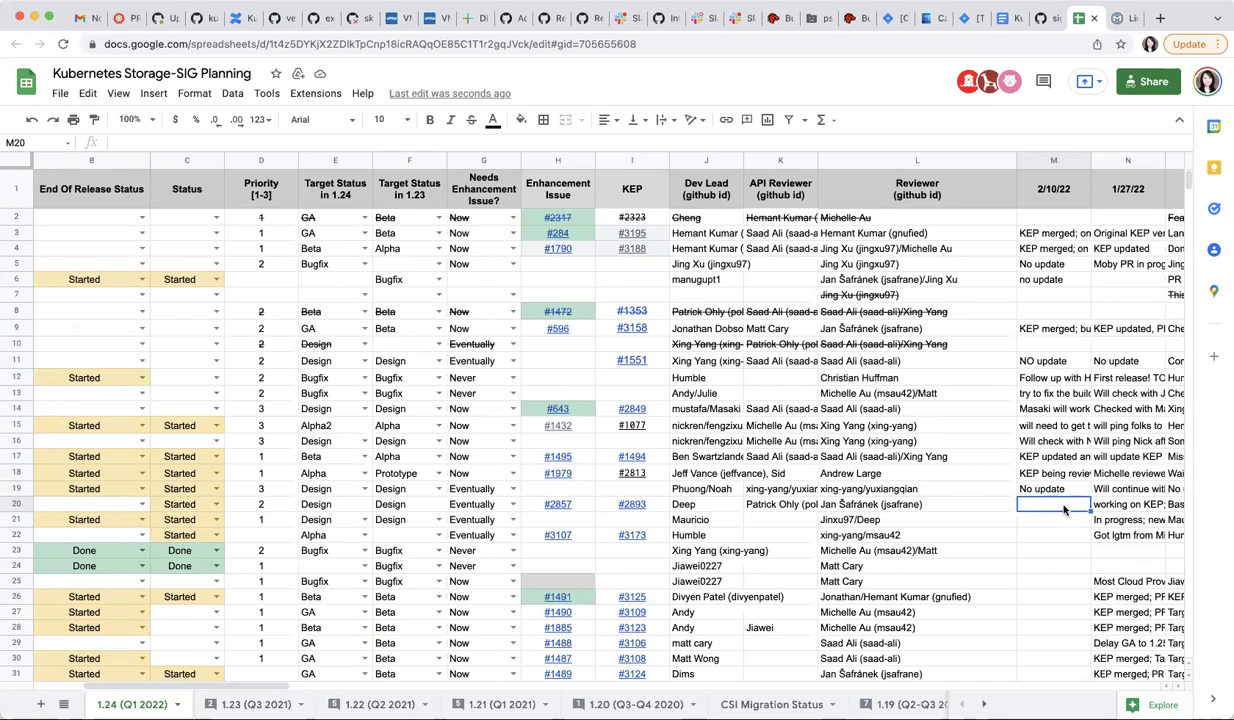
Step: Enter "Review with sig-node" as the 2/10/22 note for Runtime Assisted Mounting (Issue 2857)
text(Reviewed with)
key(BackSpace)
key(BackSpace)
key(BackSpace)
key(BackSpace)
key(BackSpace)
key(BackSpace)
key(BackSpace)
key(BackSpace)
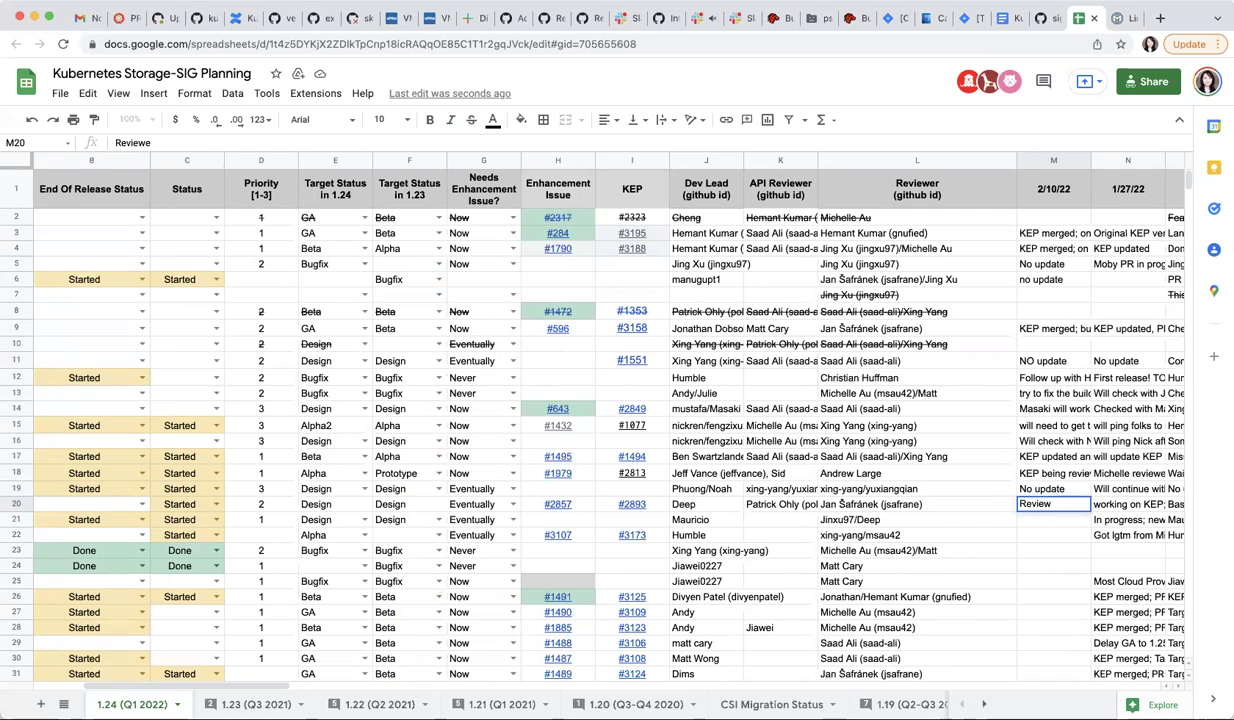
text(with sig-node)
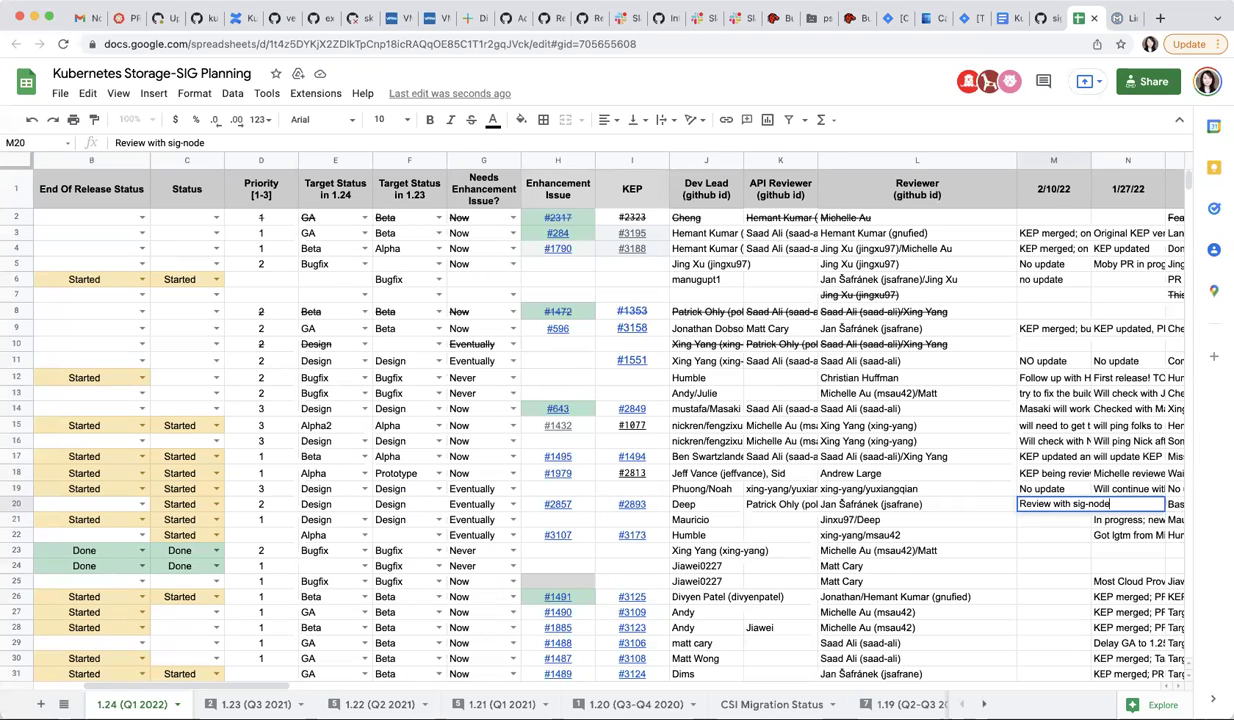
Step: Extend the Runtime Assisted Mounting (Issue 2857) note for 2/10/22 with "; both CRI and CSI"
text(;)
text(CRI, not)
key(BackSpace)
key(BackSpace)
key(BackSpace)
click(1116, 504)
text(both CRI)
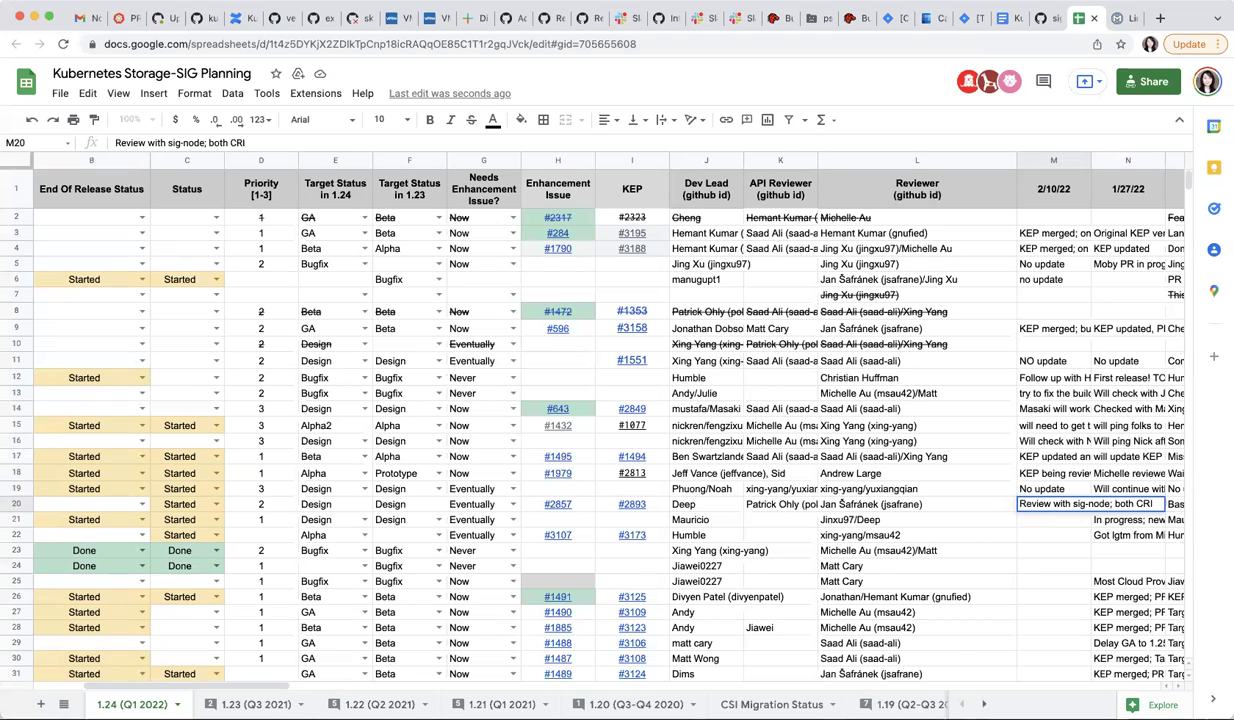
text( and CSI)
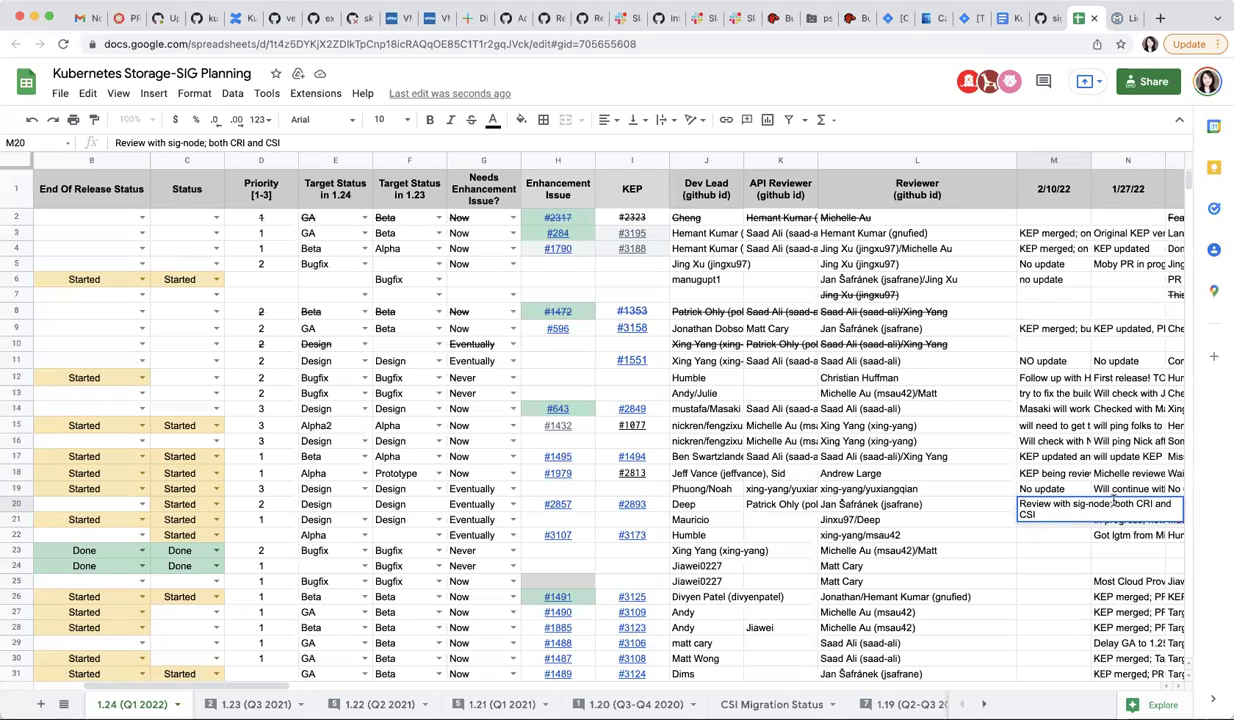
Step: Insert "(runtime changes)" after CRI and add "changes" after CSI in the Runtime Assisted Mounting note for 2/10/22
click(1153, 503)
text((runtime)
text())
text( changes)
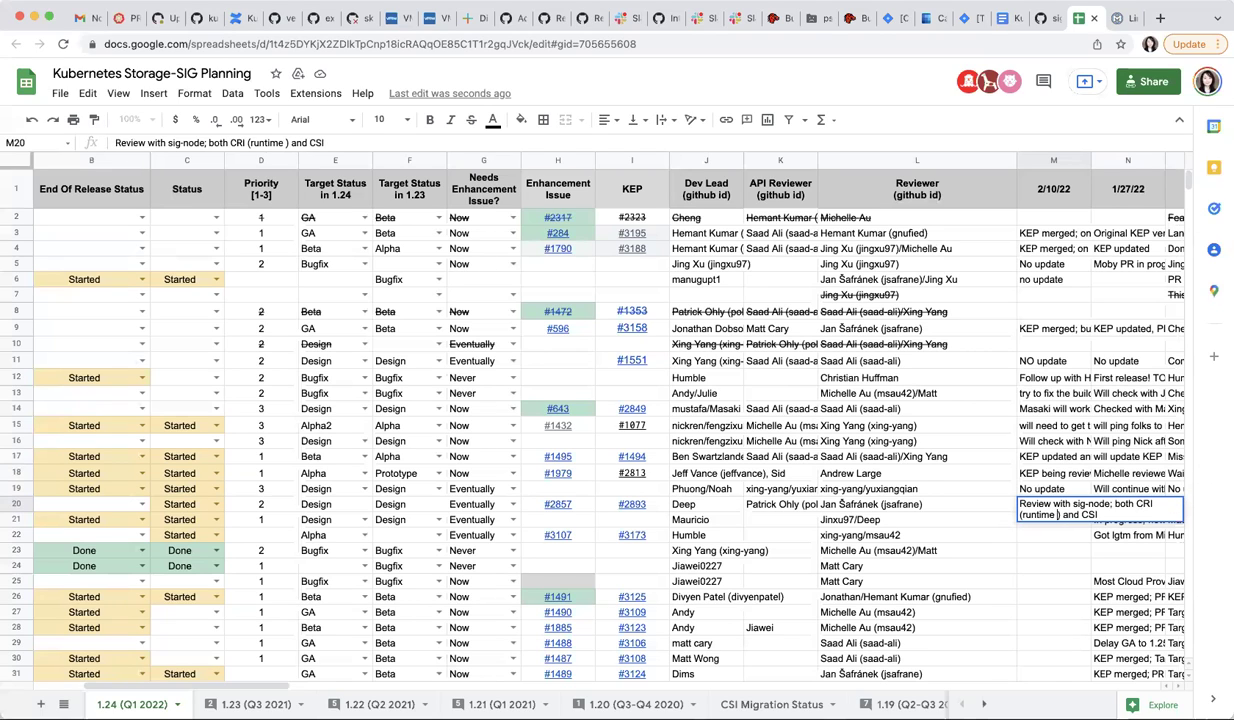
click(1145, 515)
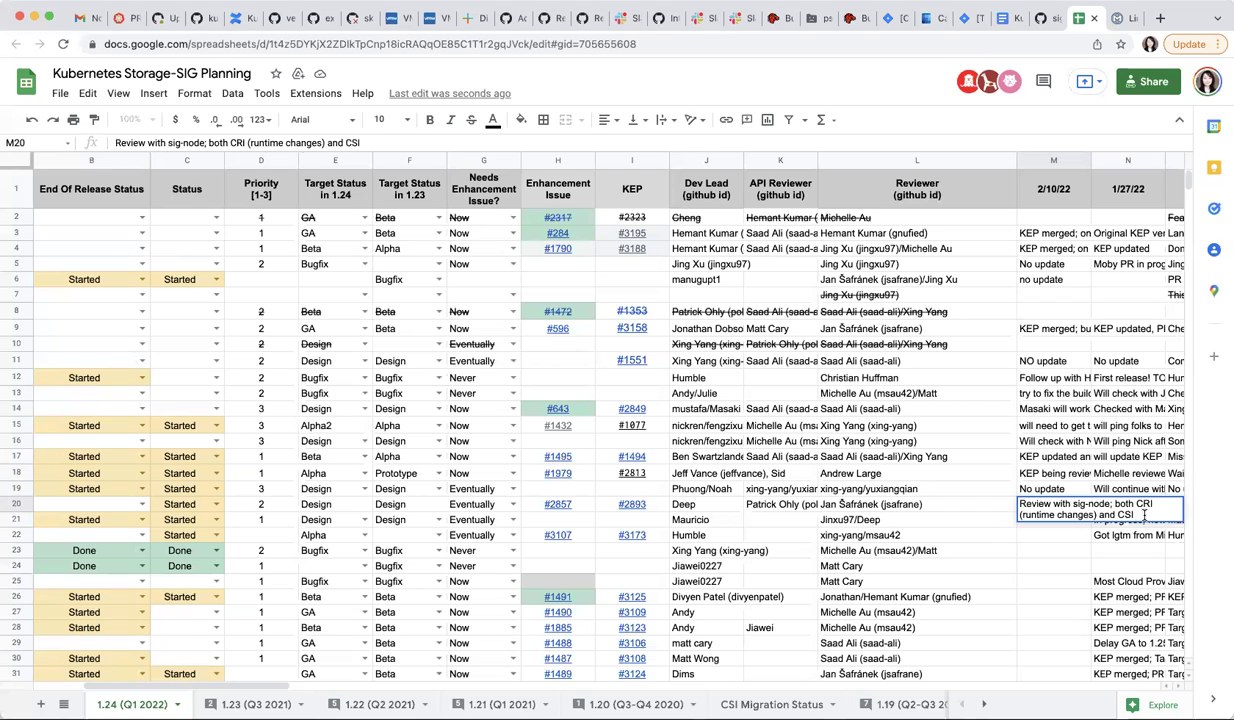
text(changes)
key(Return)
click(1053, 504)
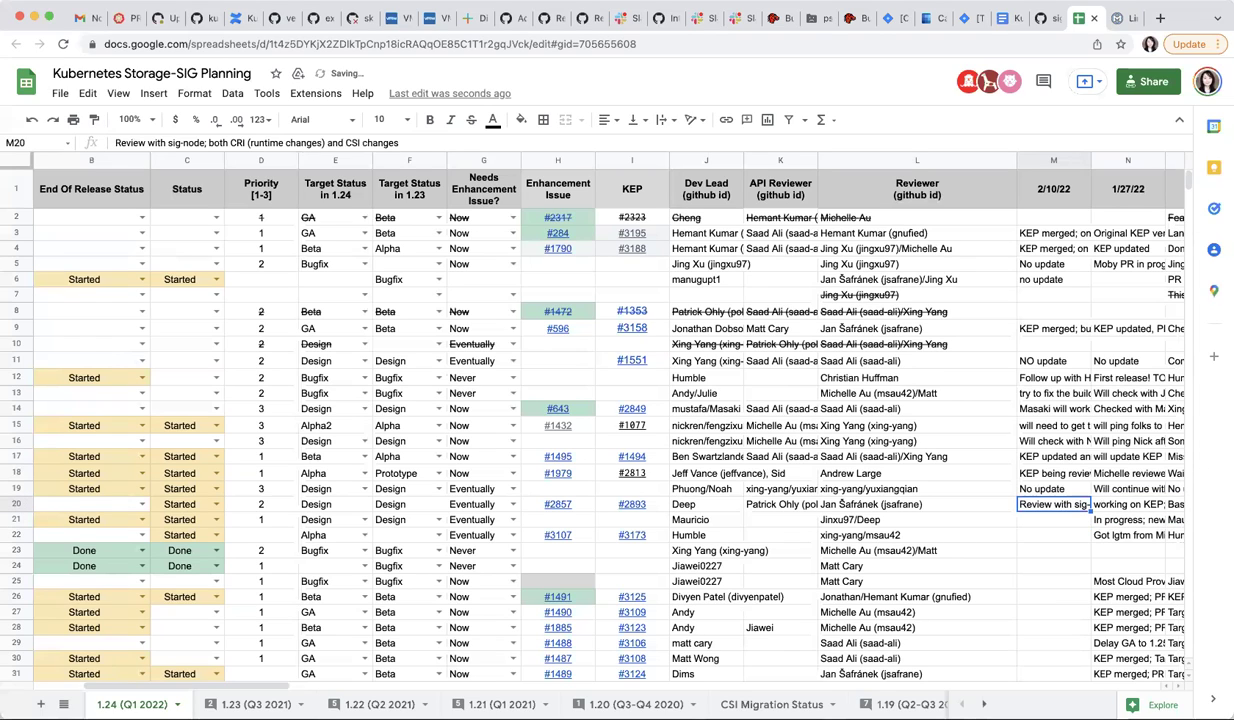
Step: Look back along the CSI Proxy for Windows transition row to its feature name
key(Down)
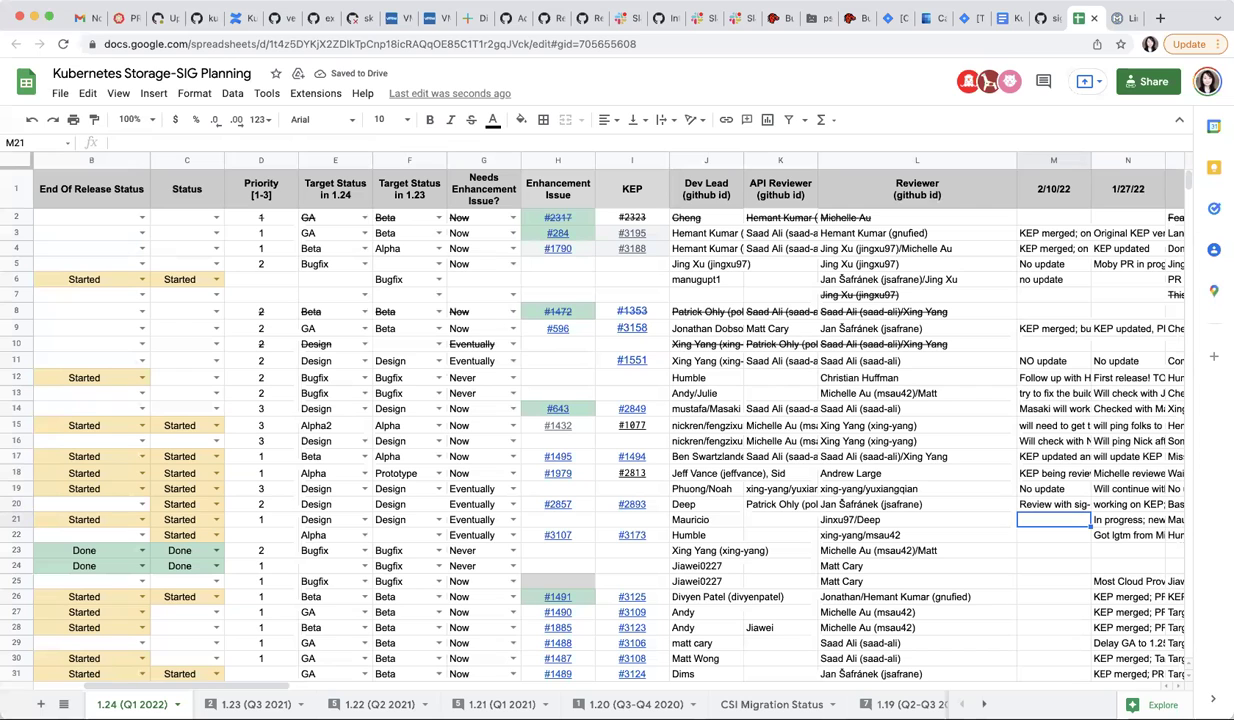
click(917, 519)
key(Left)
key(Left)
key(Left)
key(Left)
key(Left)
key(Left)
key(Left)
key(Left)
key(Left)
key(Left)
key(Left)
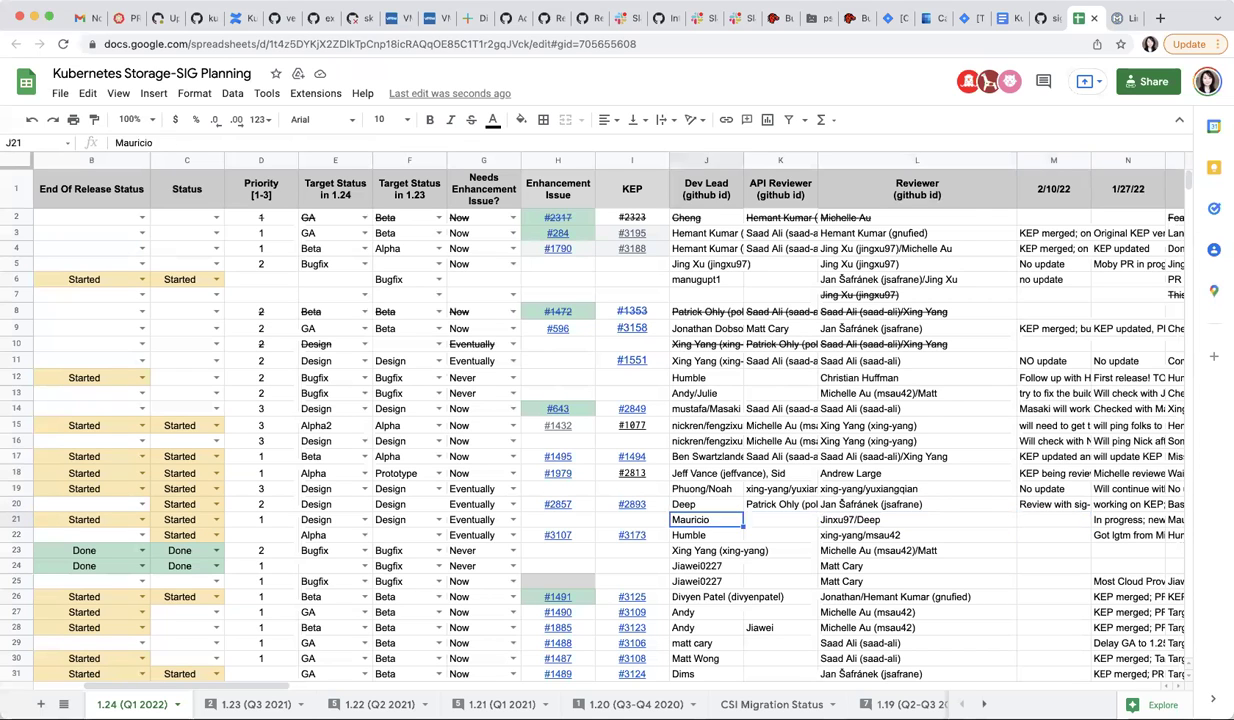
key(Up)
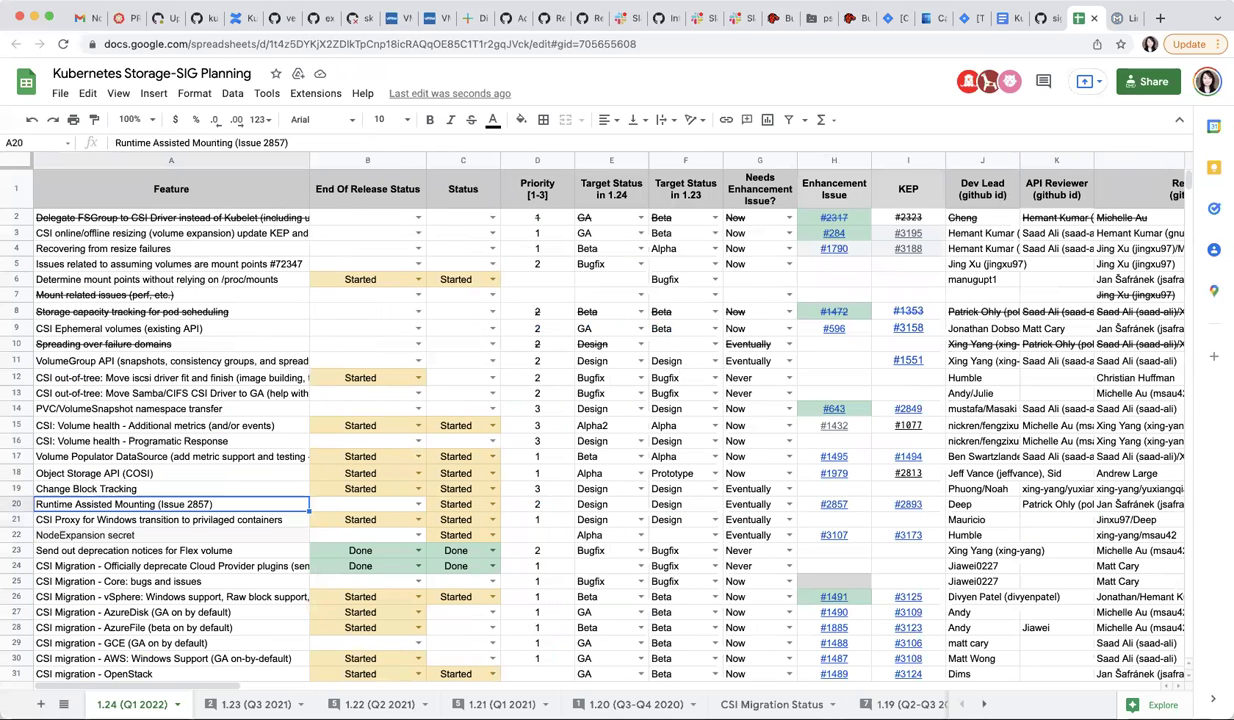
key(Down)
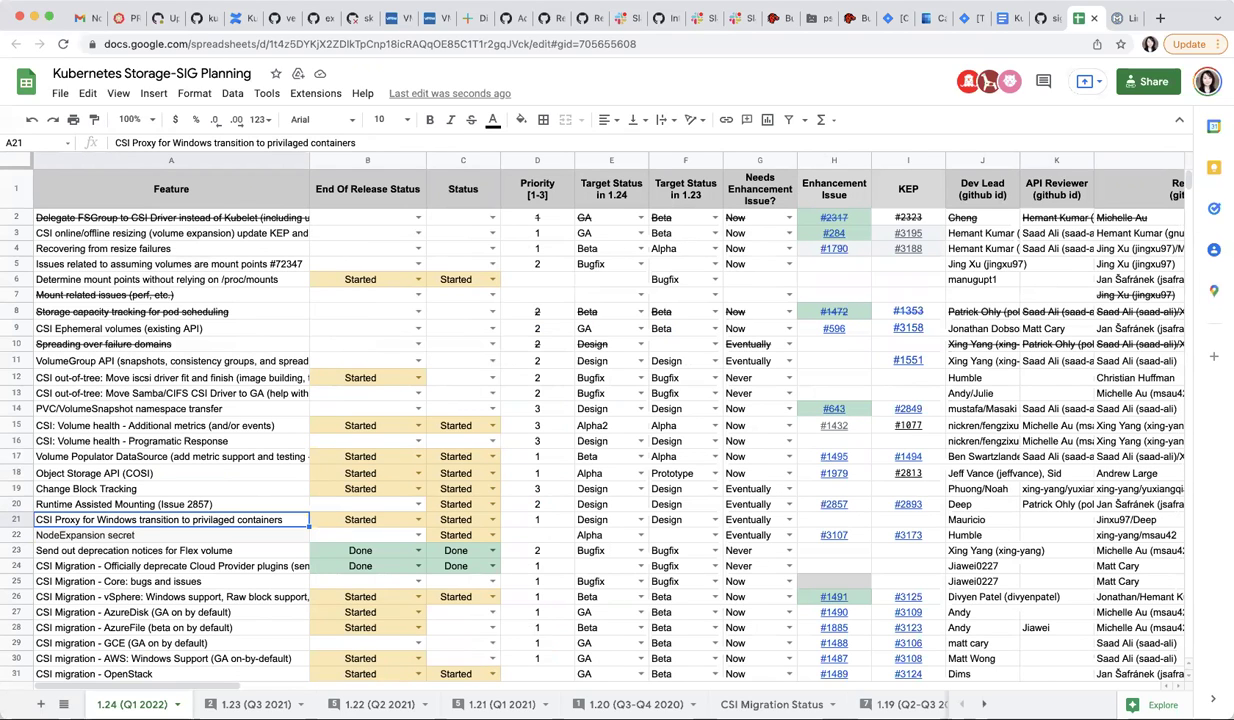
Step: Go through the CSI Proxy for Windows transition row and enter "In progress; CSI proxy improvements" for 2/10/22
key(Right)
key(Right)
key(Right)
key(Right)
key(Right)
key(Right)
key(Right)
key(Right)
key(Right)
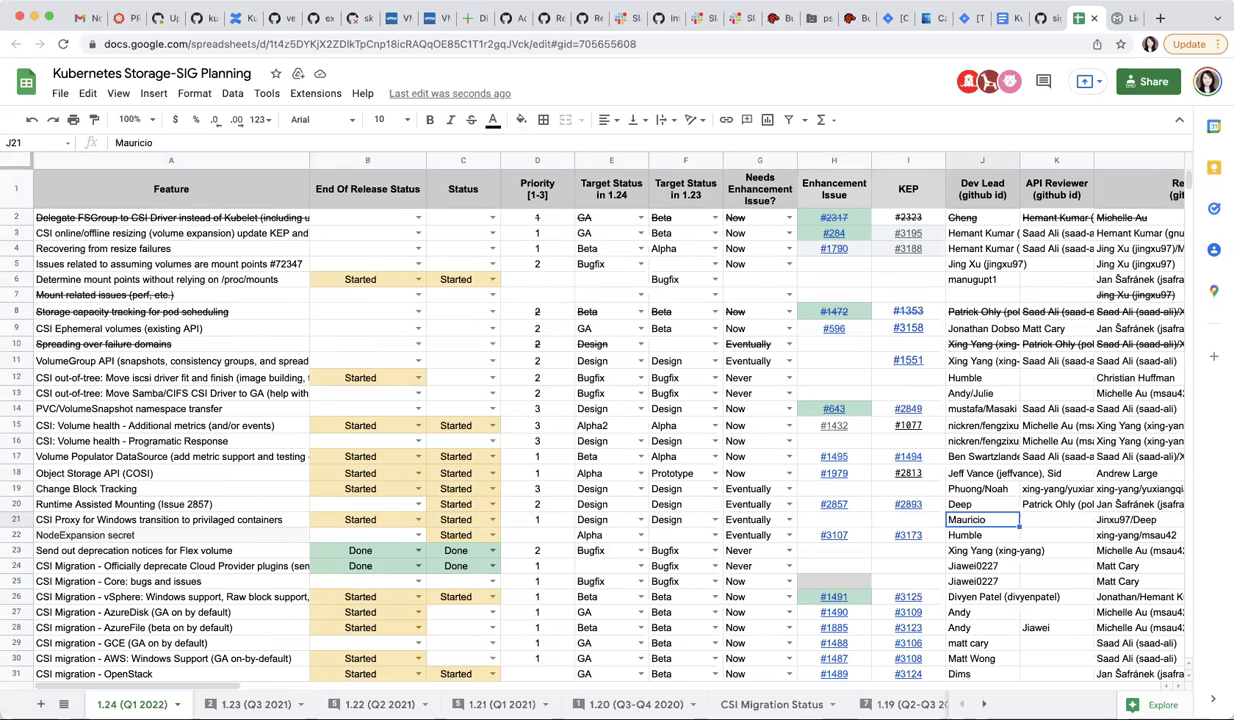
key(Right)
key(Right)
key(Right)
key(Right)
key(Left)
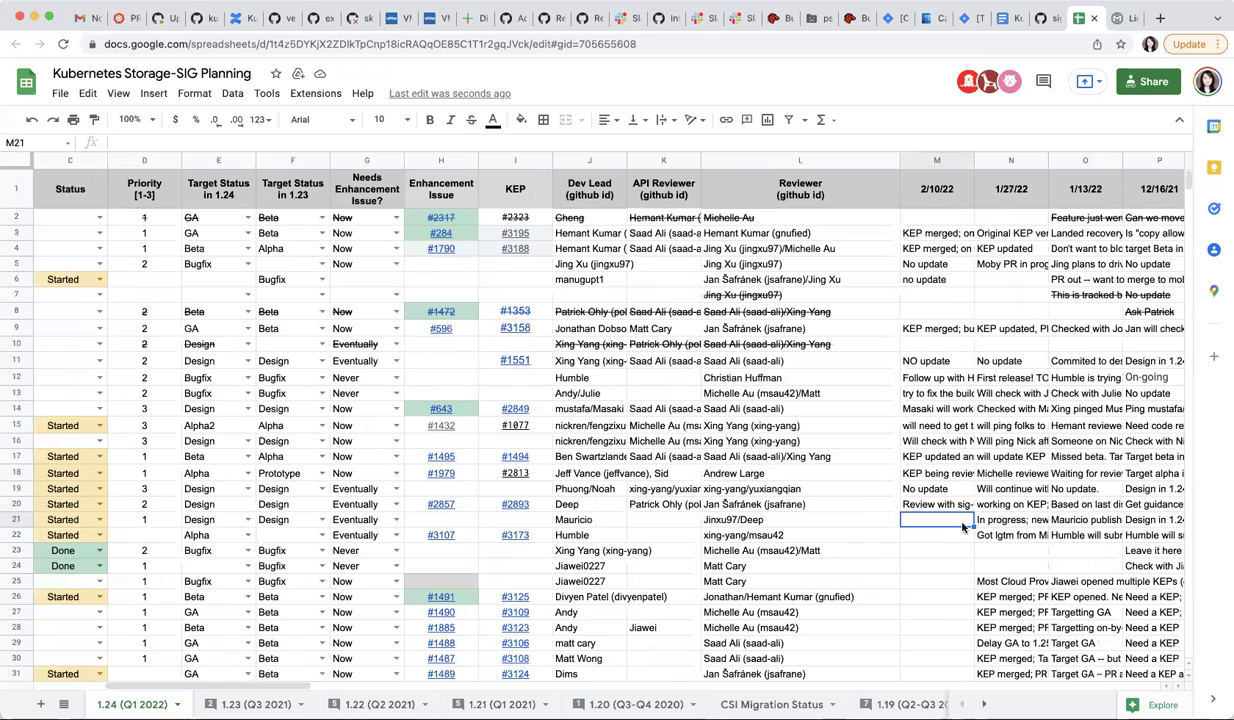
text(In progress)
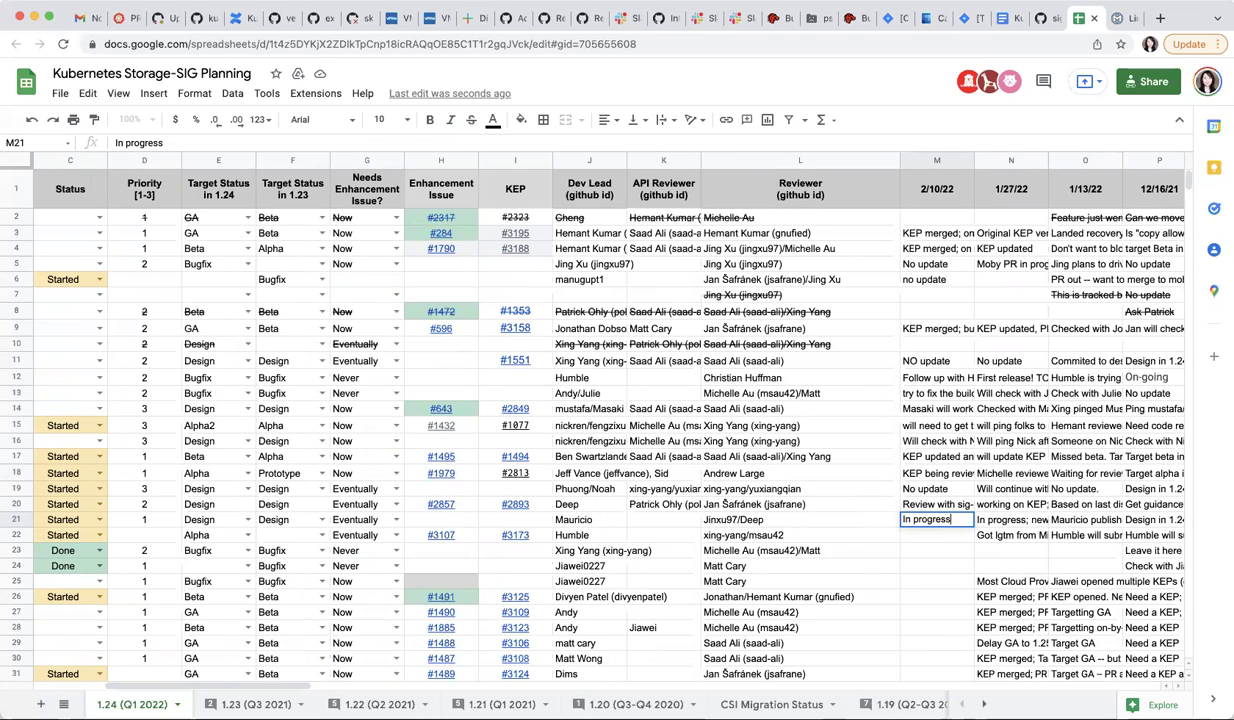
text(; CSI pro)
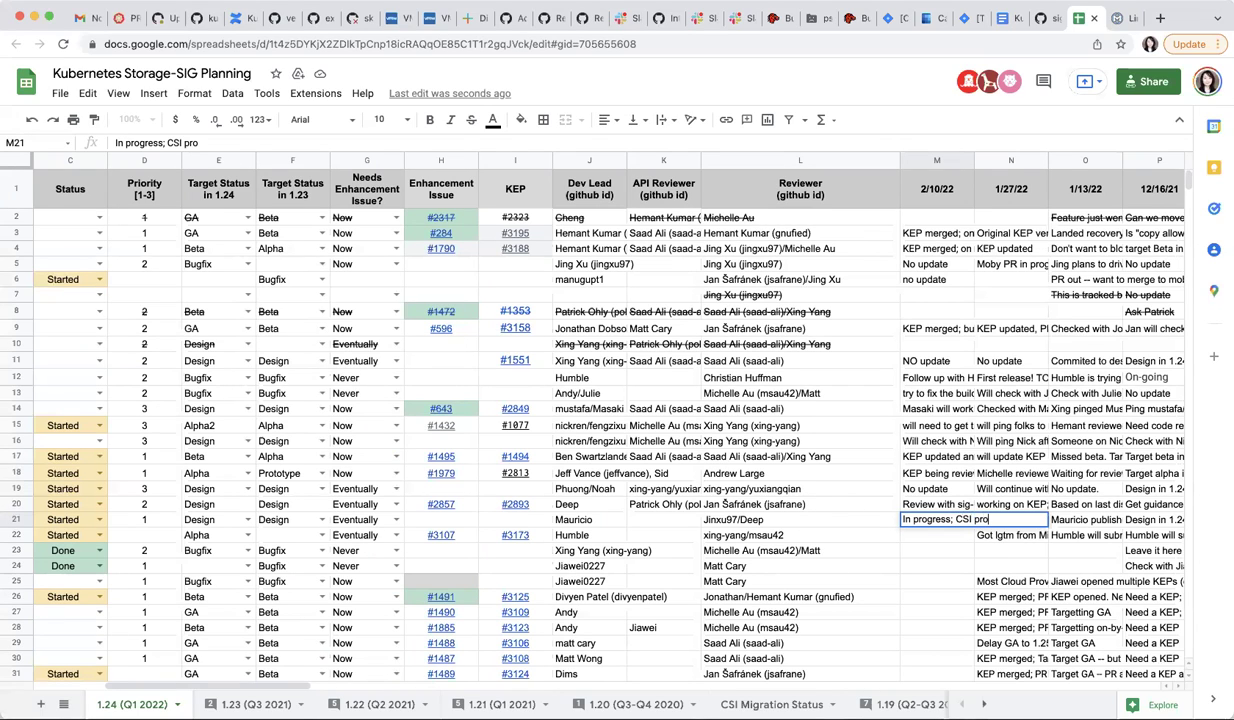
text(xy improvements)
key(Return)
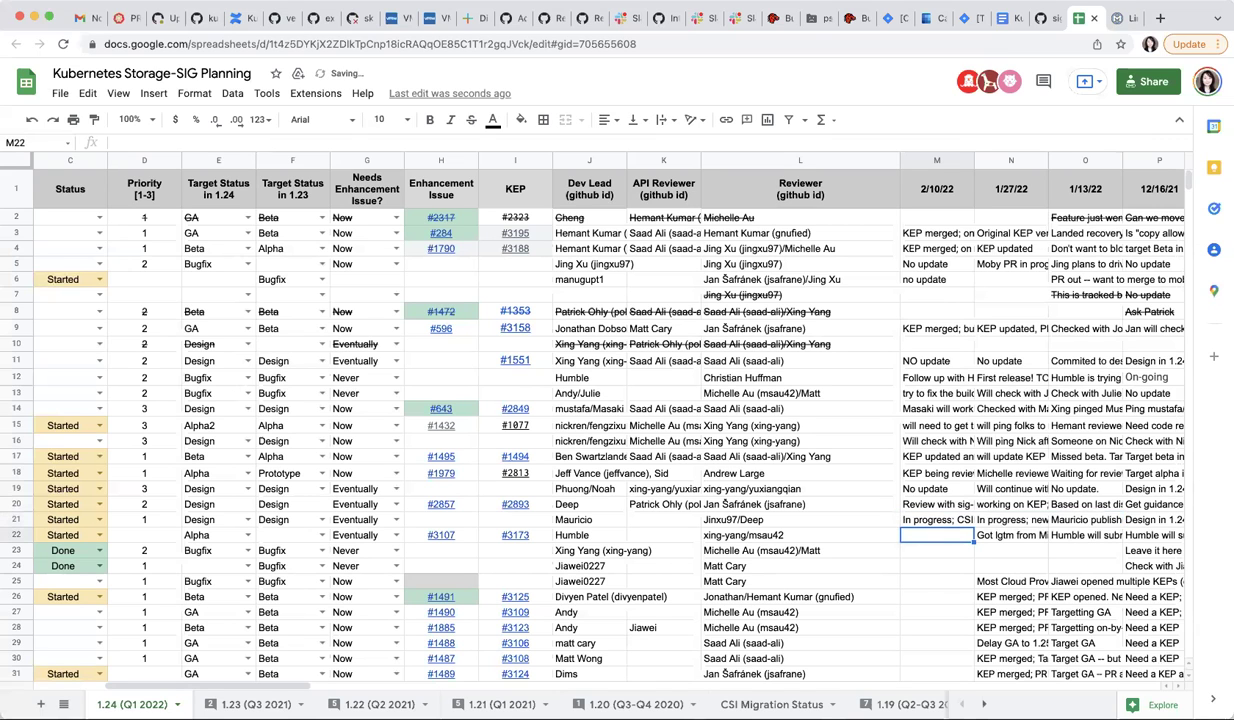
Step: Go through the NodeExpansion secret row from its feature name and enter "KEP merged" for 2/10/22
key(Home)
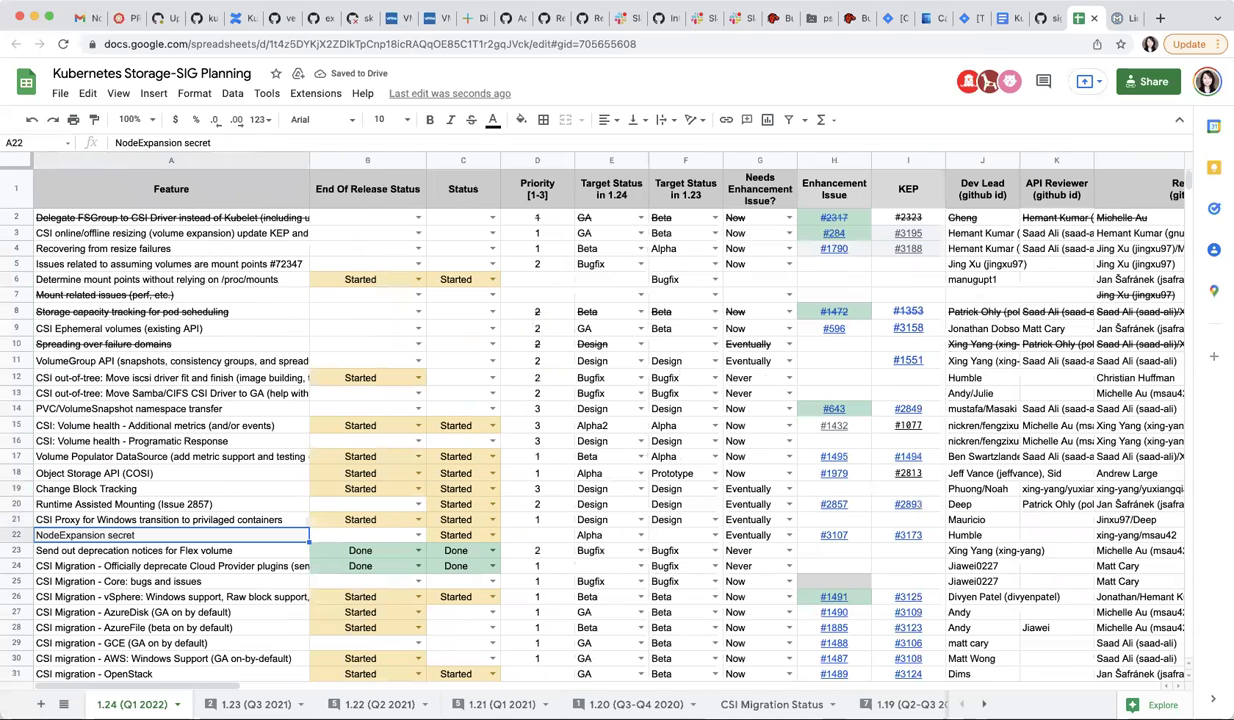
click(170, 519)
click(170, 535)
key(Right)
key(Right)
key(Right)
key(Right)
key(Right)
key(Right)
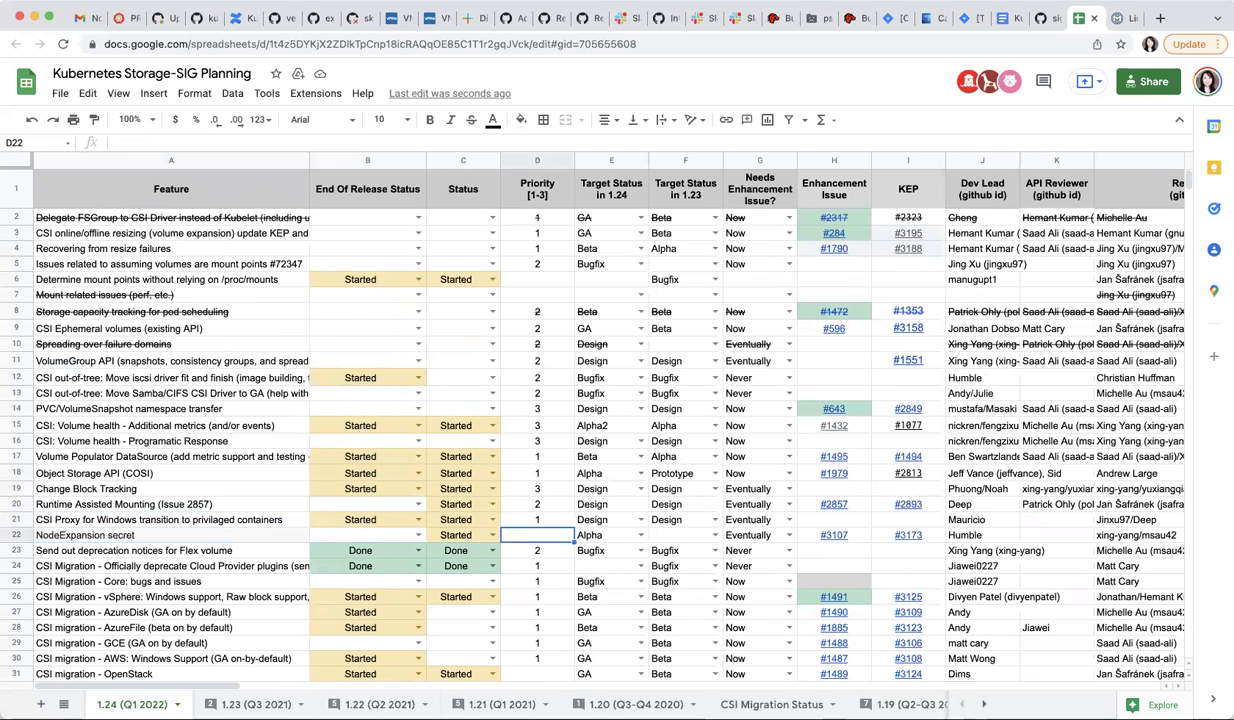
key(Right)
key(Right)
key(Right)
key(Right)
key(Right)
key(Right)
key(Right)
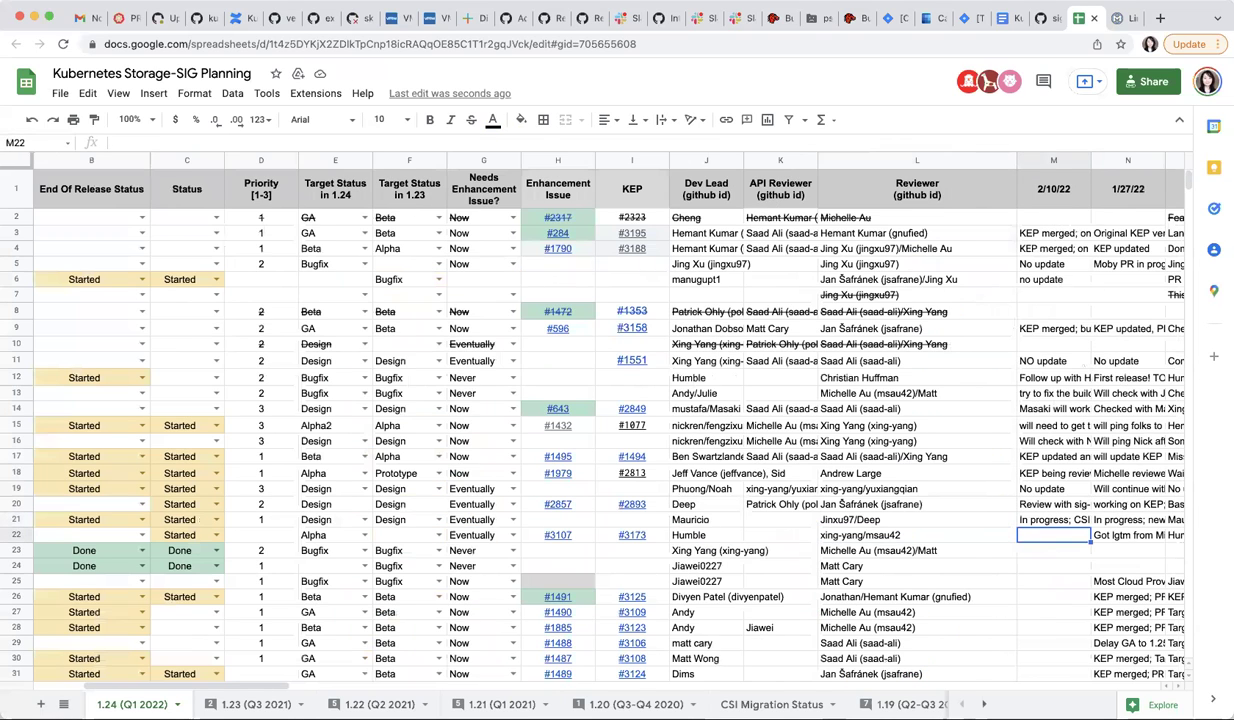
key(Left)
text(KEP merged)
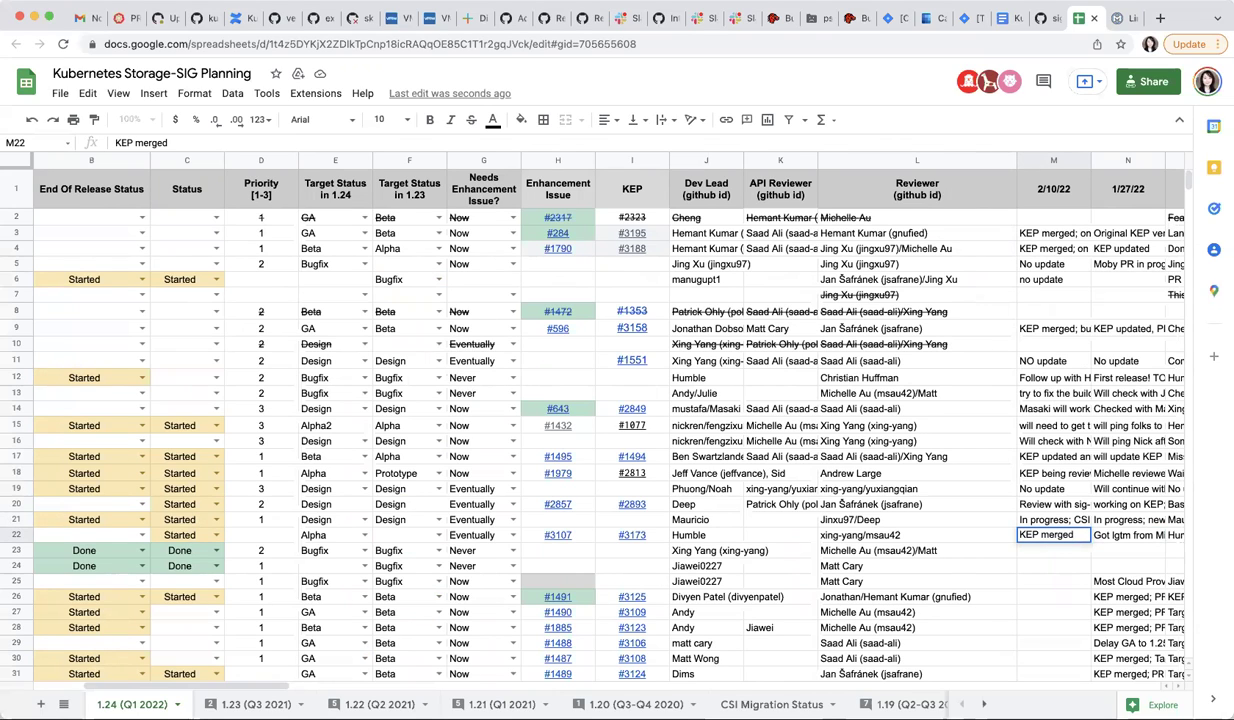
key(Return)
Step: Look back along the row below NodeExpansion secret to its feature name
key(Left)
key(Left)
key(Left)
key(Left)
key(Left)
key(Left)
key(Left)
key(Left)
key(Left)
key(Left)
key(Left)
key(Left)
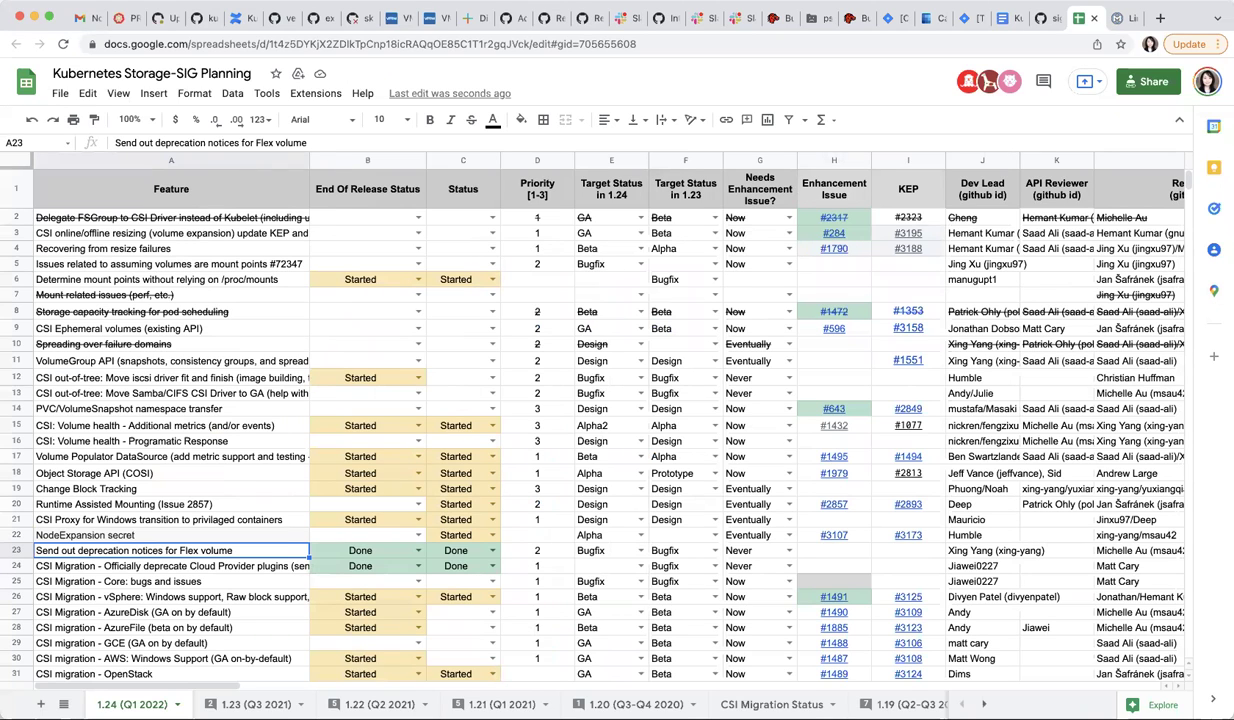
Step: Examine the Flex volume deprecation notices row from its feature name across to its 12/16/21 note
key(Right)
key(Right)
key(Right)
key(Right)
key(Right)
key(Right)
key(Right)
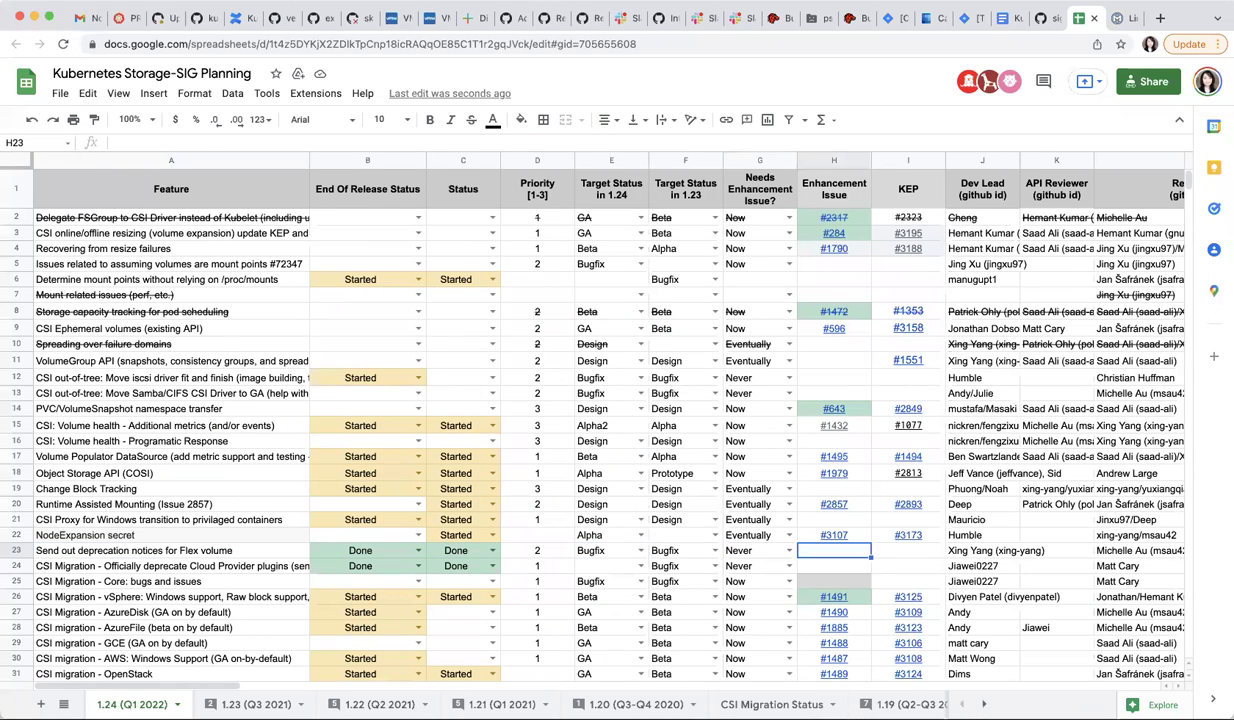
key(Right)
key(Right)
key(Right)
key(Right)
key(Right)
key(Right)
key(Right)
key(Right)
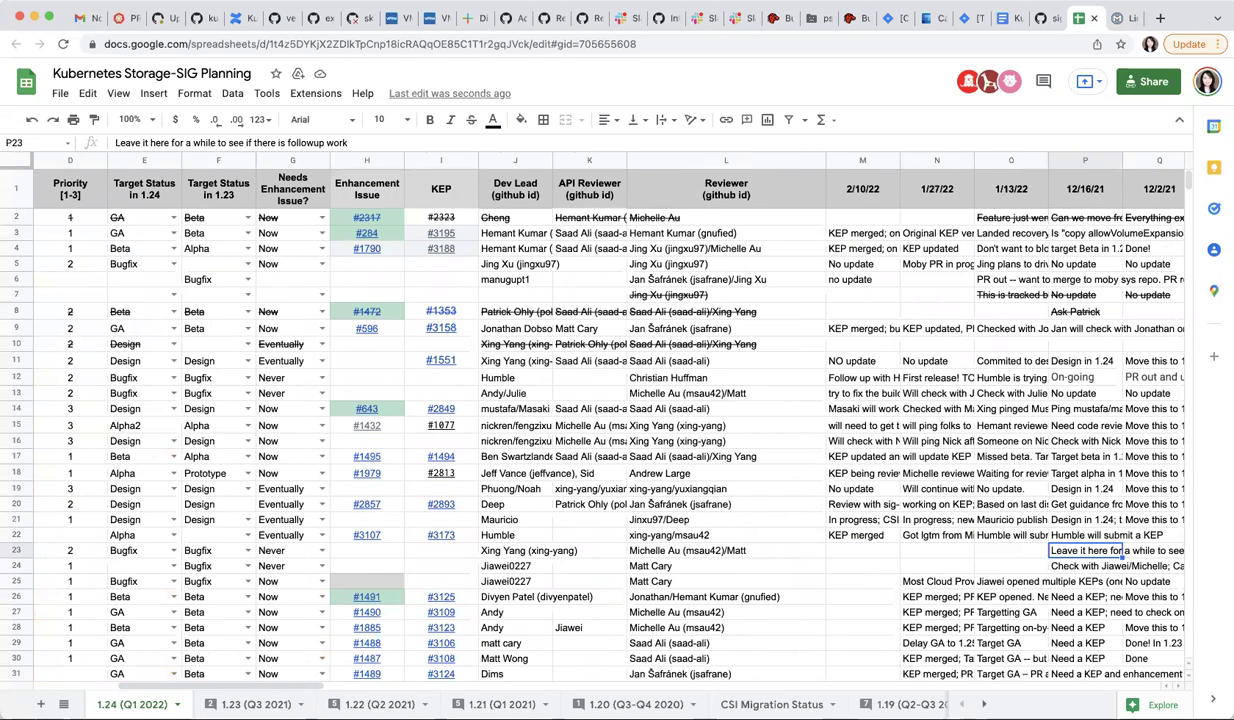
Step: Look back along the Flex volume deprecation row and check the feature name of the row below it
key(Left)
key(Left)
key(Left)
key(Left)
key(Left)
key(Left)
key(Left)
key(Left)
key(Left)
key(Left)
key(Left)
key(Left)
key(Left)
key(Left)
key(Left)
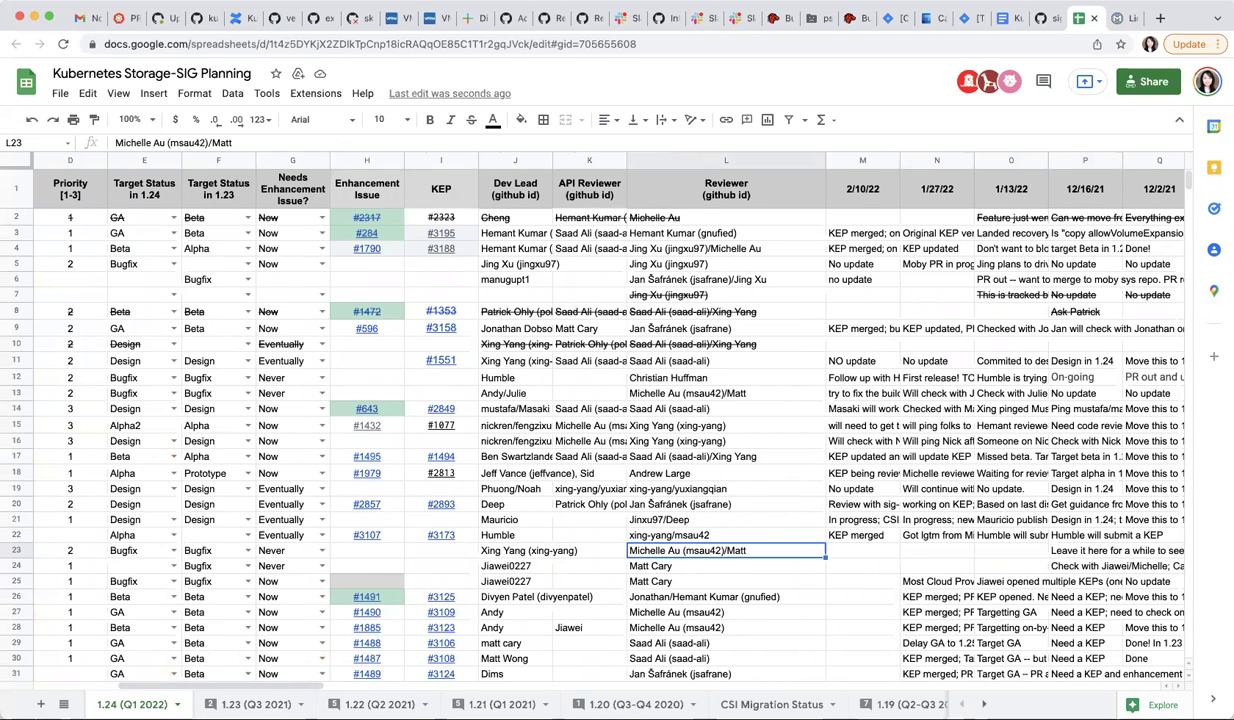
key(Down)
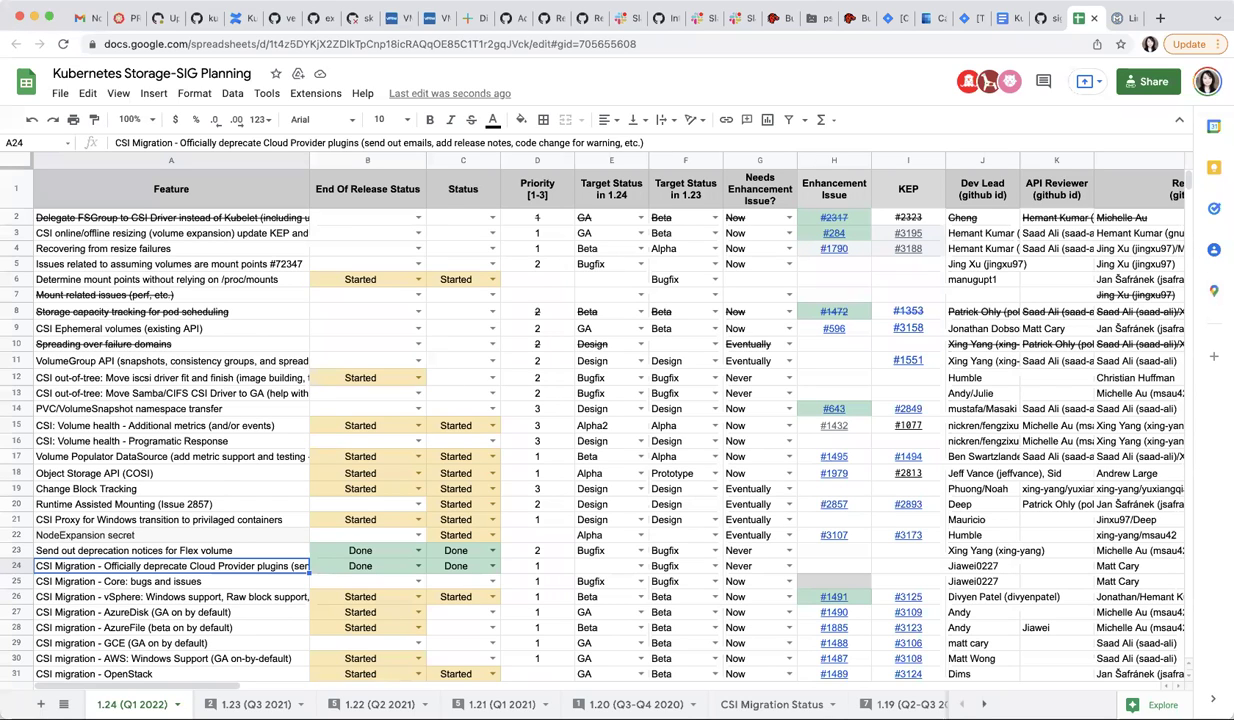
Step: Look over the "CSI Migration - Core: bugs and issues" row from its feature name to its 2/10/22 cell
click(171, 581)
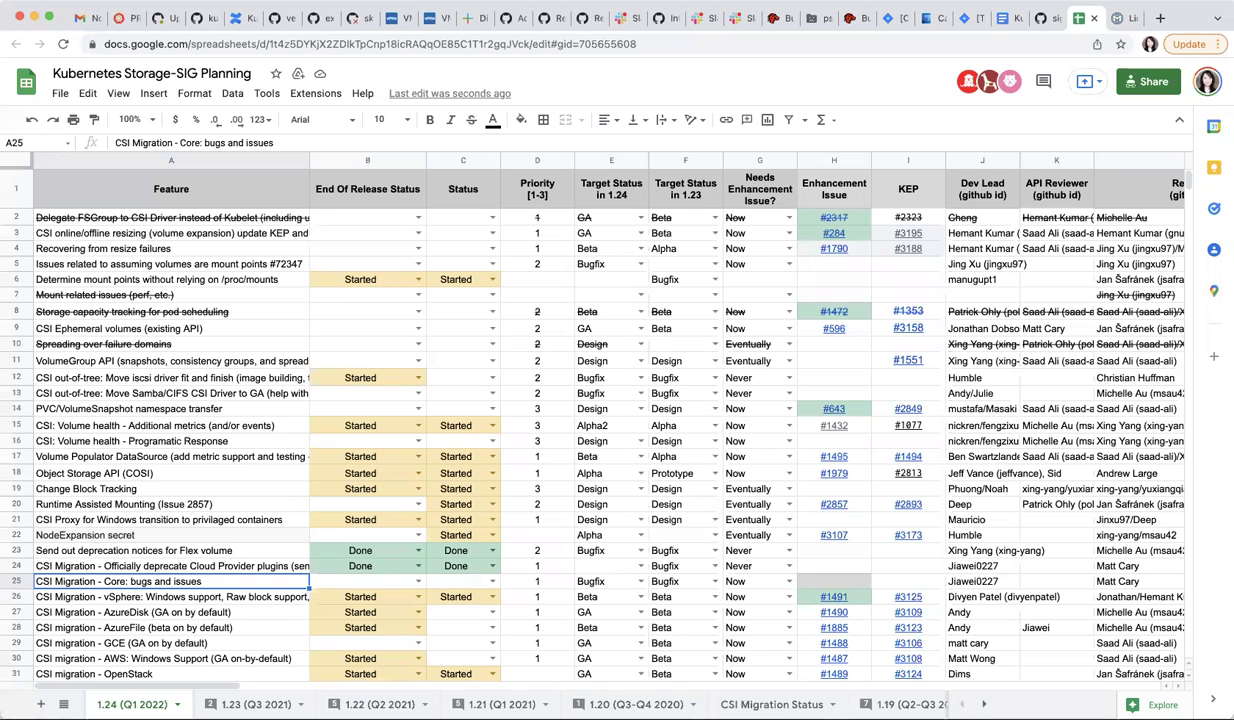
key(Right)
key(Right)
key(Right)
key(Right)
key(Right)
key(Right)
key(Right)
key(Right)
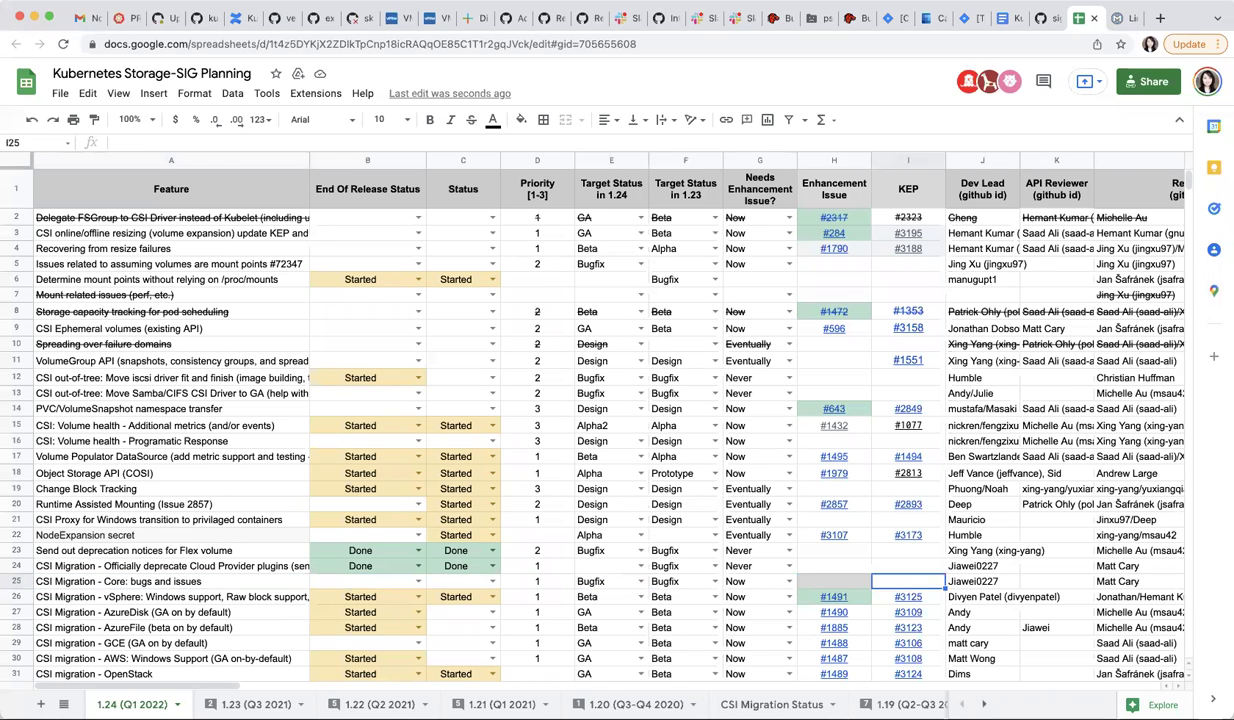
key(Right)
key(Right)
key(Right)
key(Right)
key(Right)
key(Right)
key(Left)
key(Left)
key(Left)
key(Right)
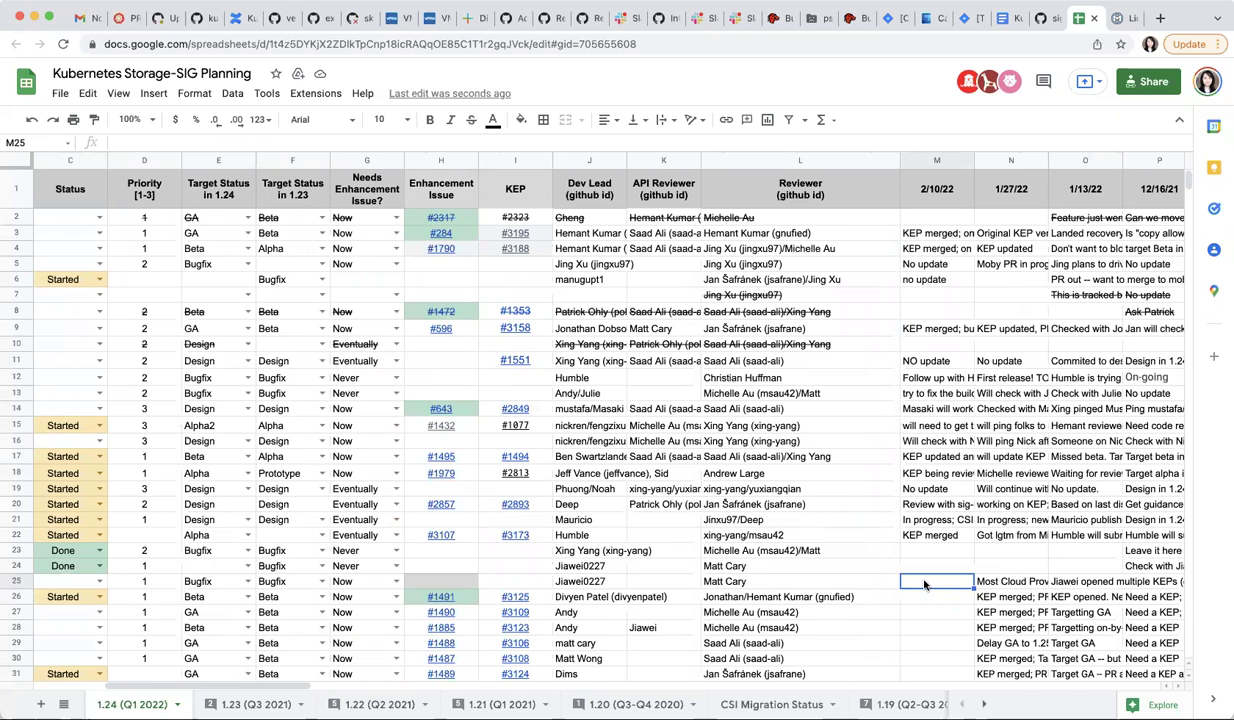
Step: Look back along the "CSI Migration - Core: bugs and issues" row toward its feature name
key(Left)
key(Left)
key(Left)
key(Left)
key(Left)
key(Left)
key(Left)
key(Left)
key(Left)
key(Left)
key(Left)
key(Left)
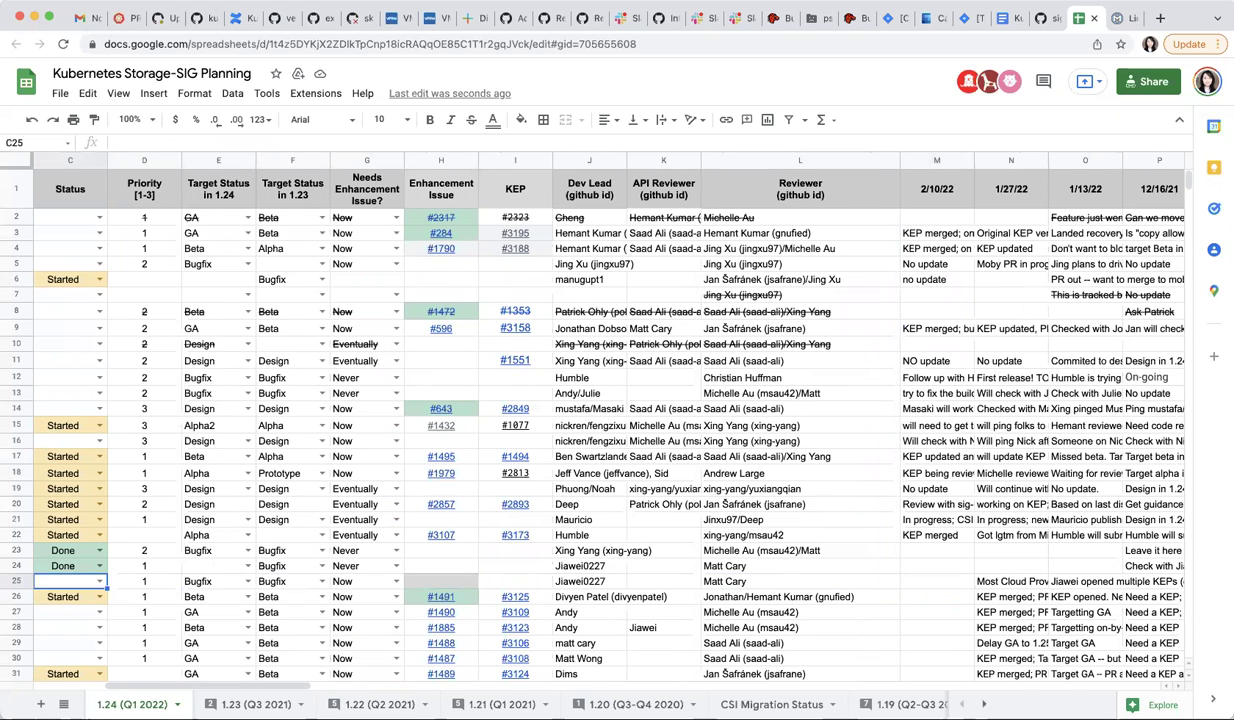
Step: Enter "One bug fix on volume limits out" as the 2/10/22 update in the "CSI Migration - Core: bugs and issues" row
click(367, 581)
key(Right)
key(Right)
key(Right)
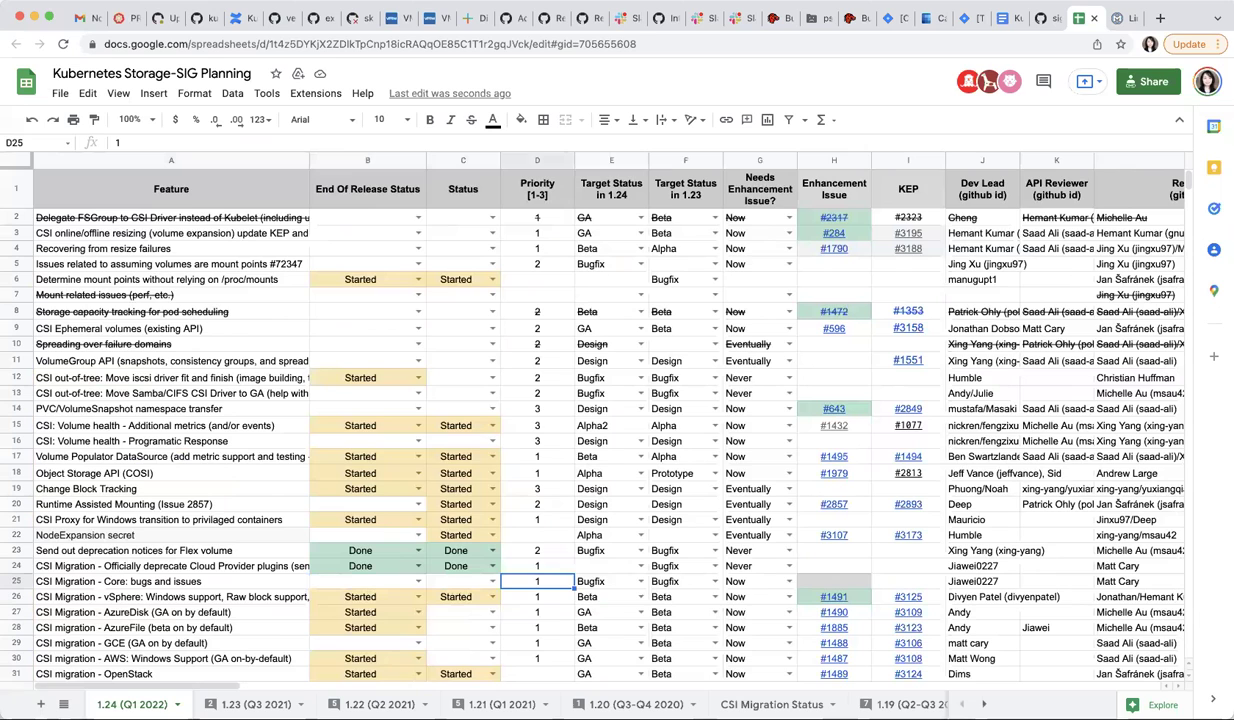
key(Right)
key(Right)
key(Right)
key(Right)
key(Right)
key(Right)
key(Right)
key(Right)
key(Right)
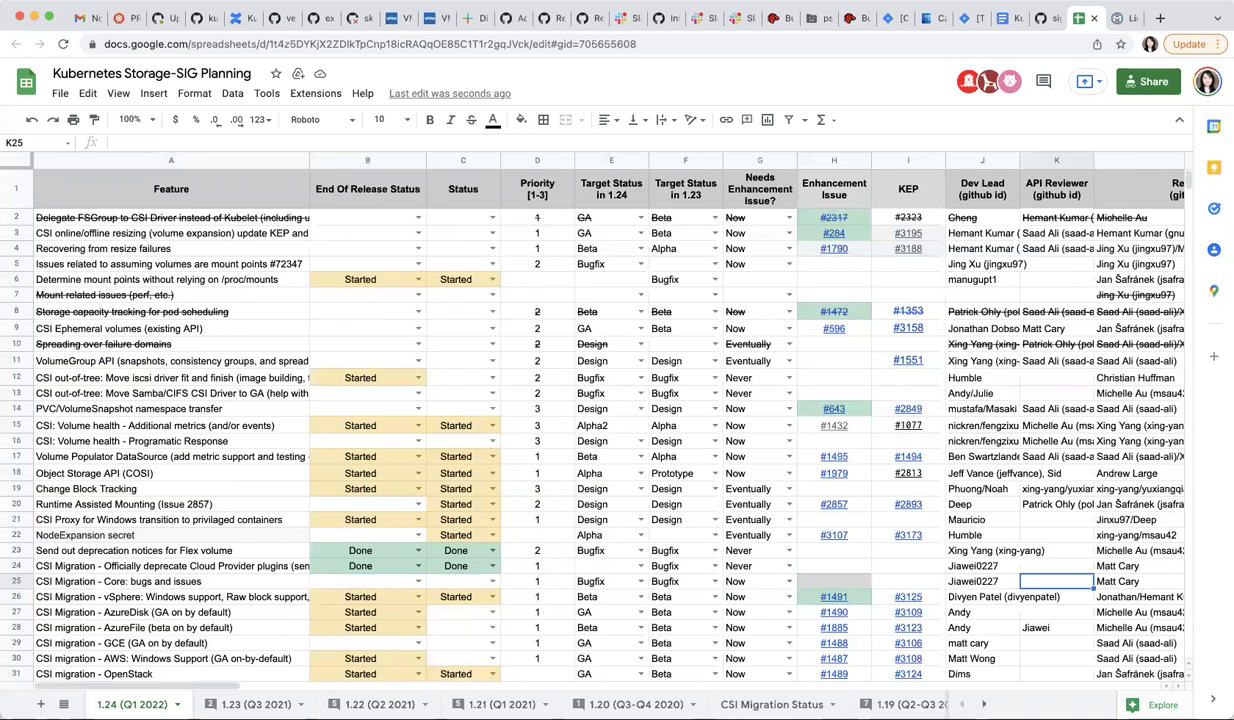
key(Left)
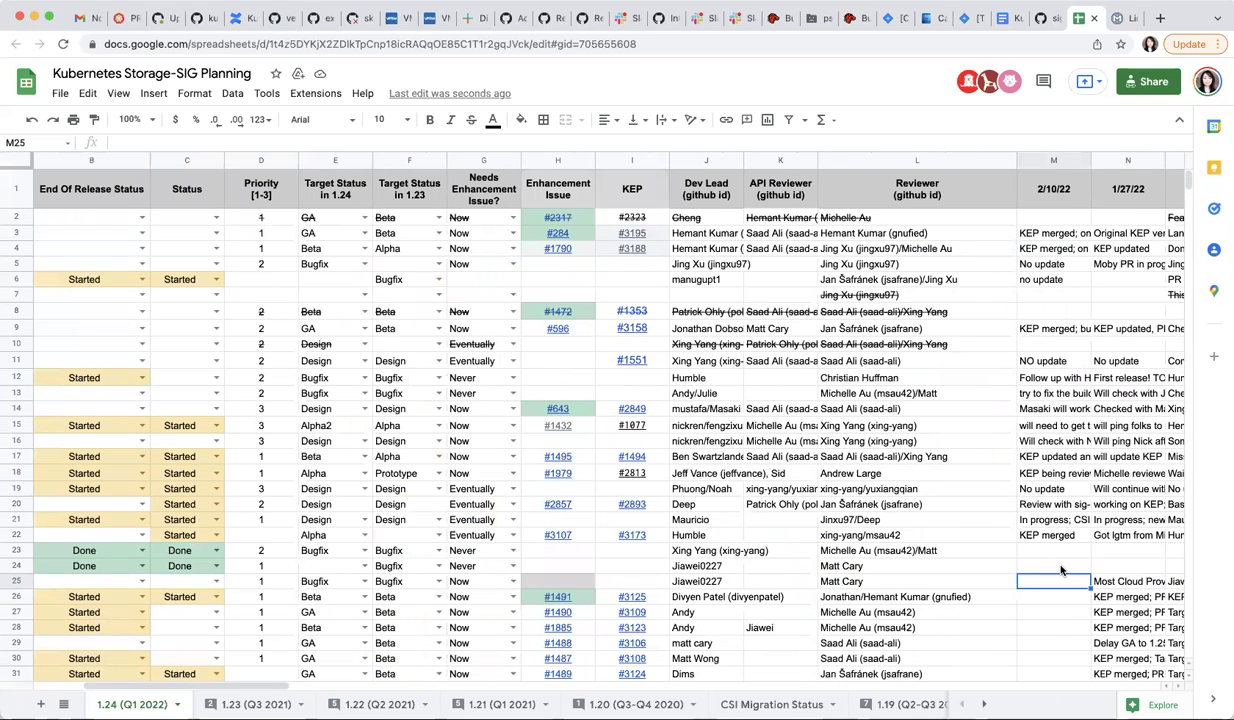
text(On)
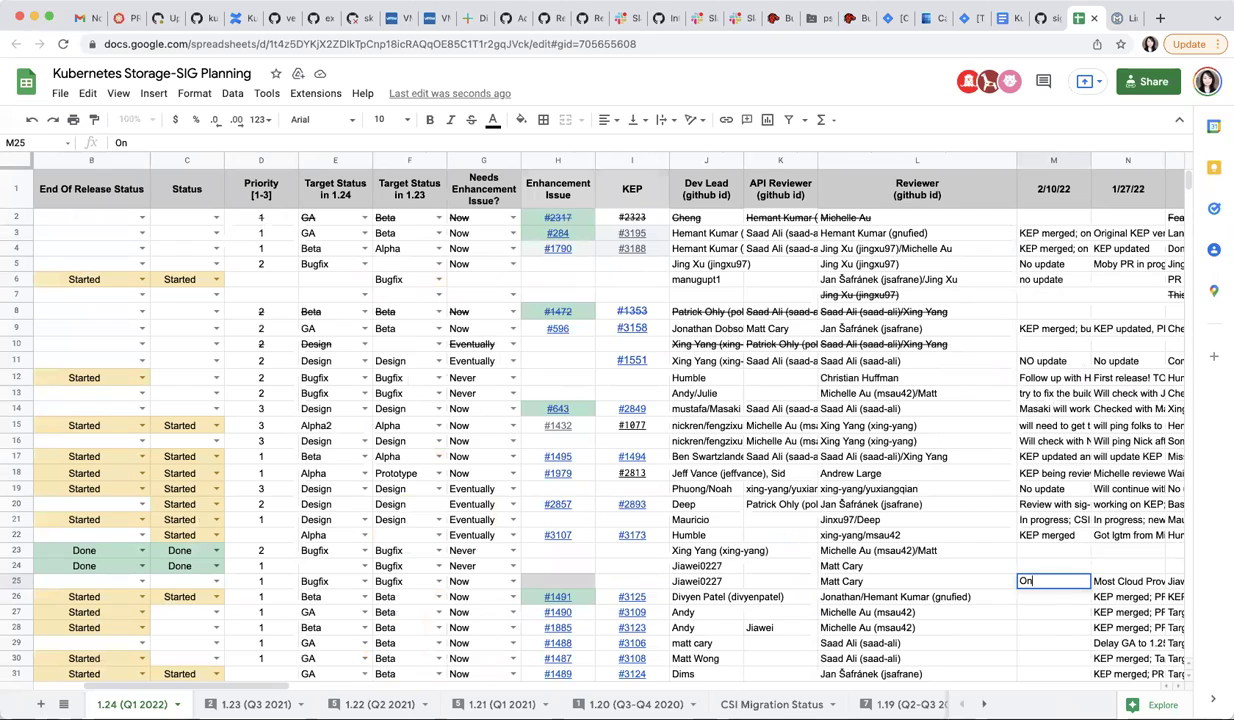
text(b)
key(BackSpace)
text(e bug fix on volume limites)
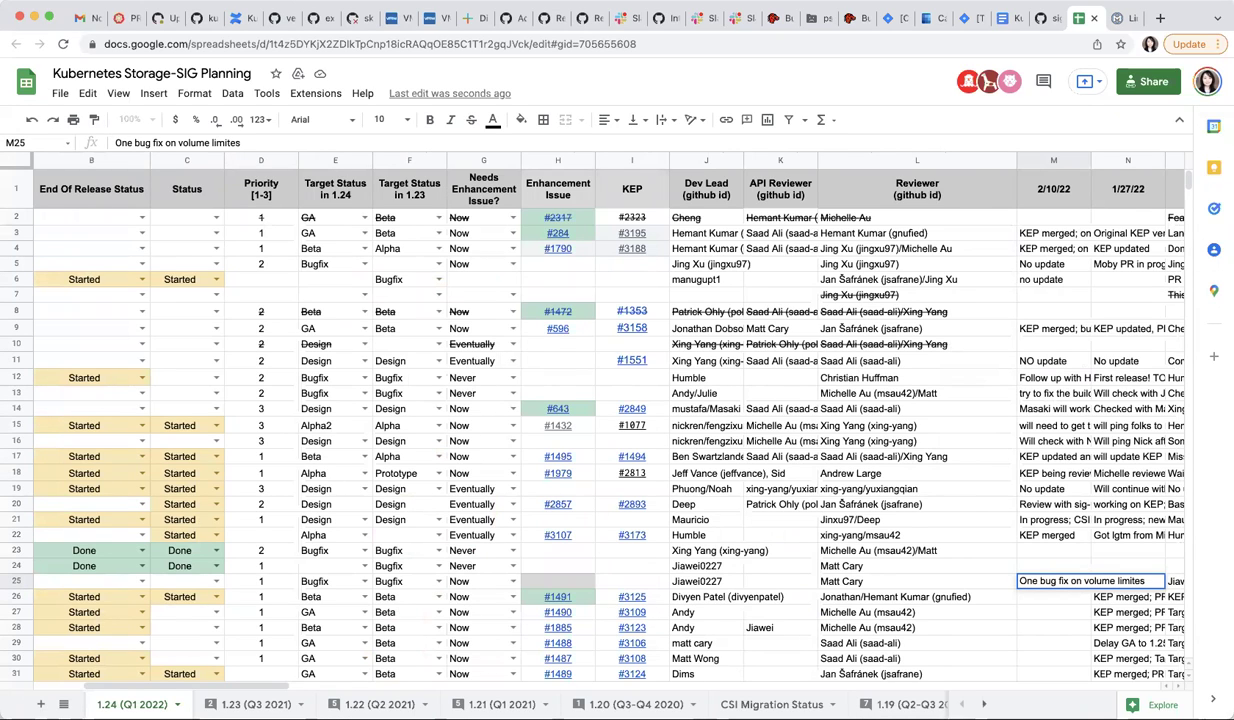
key(BackSpace)
key(BackSpace)
text(s ou)
key(Return)
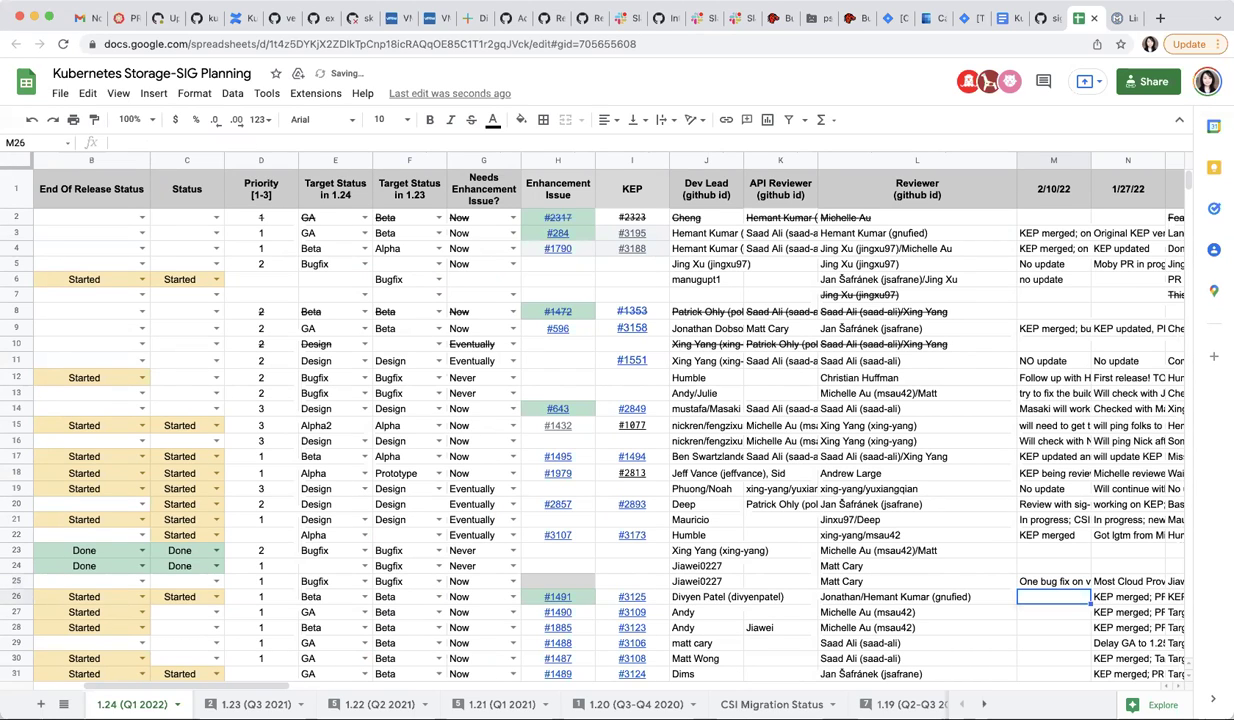
Step: Go back along the CSI Migration Core row and check the CSI migration feature names below it, down to GCE
click(1053, 581)
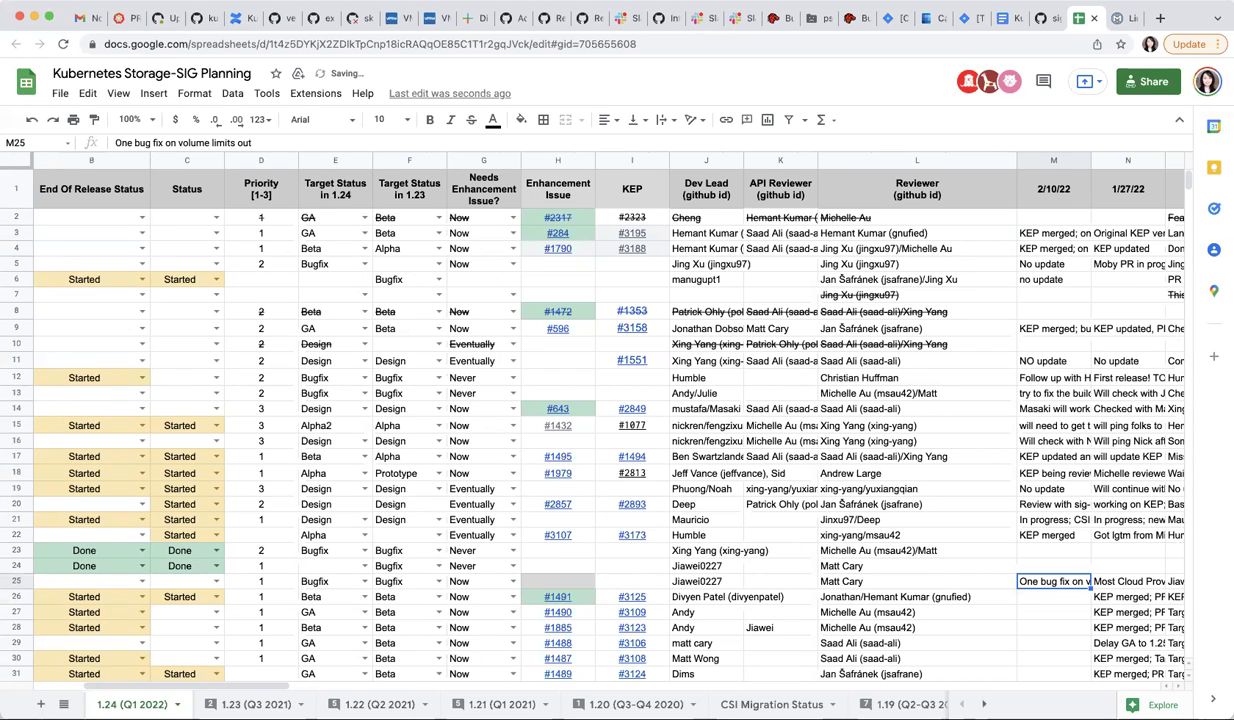
key(Left)
key(Left)
key(Left)
key(Left)
key(Left)
key(Left)
key(Left)
key(Left)
key(Left)
key(Left)
key(Left)
key(Left)
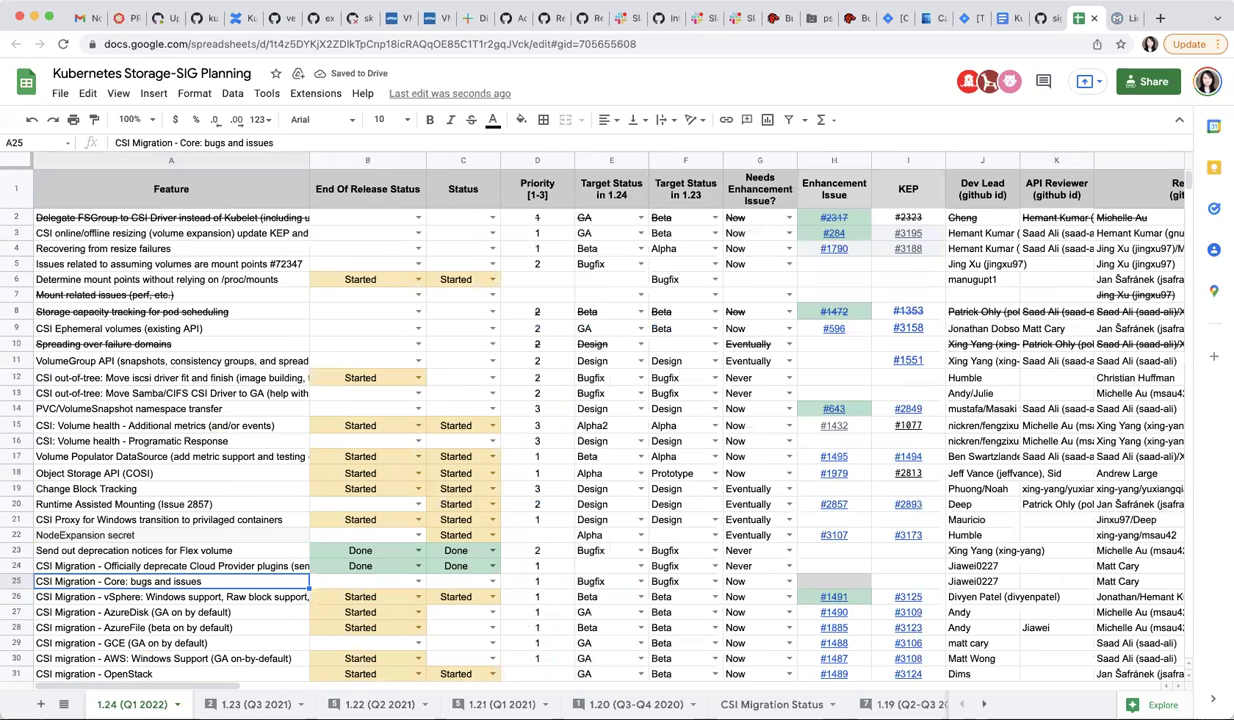
key(Down)
key(Down)
key(Down)
key(Up)
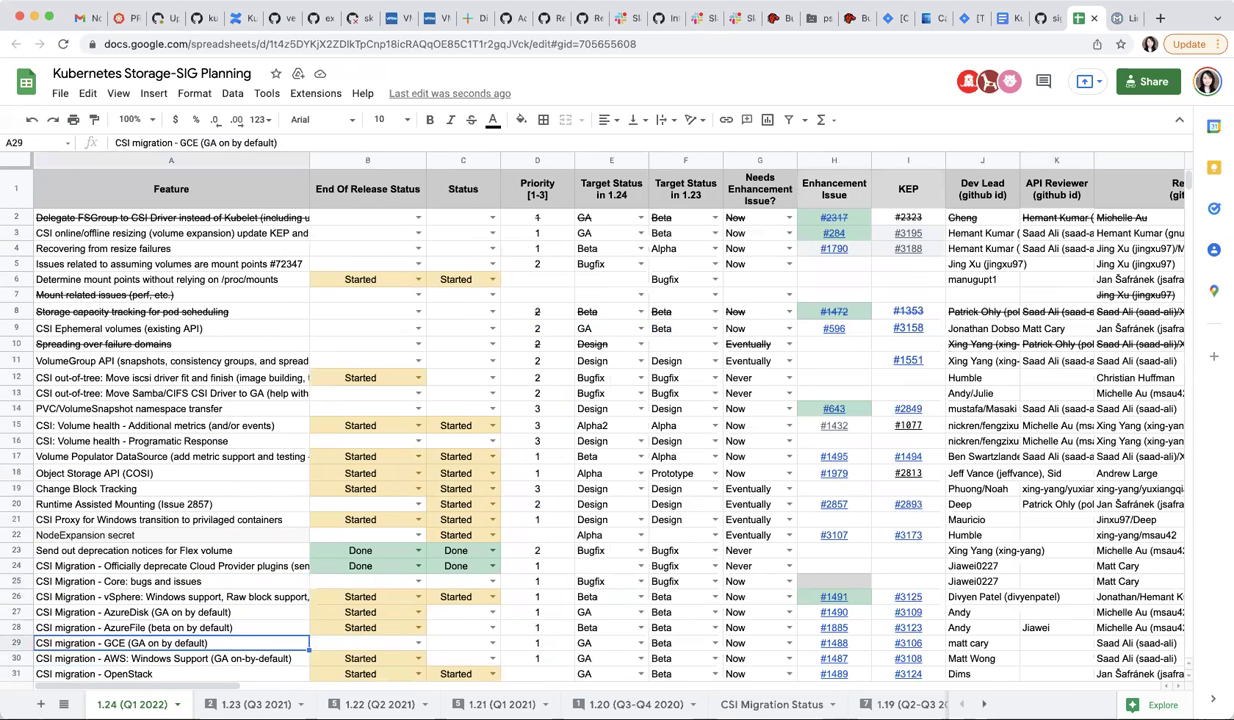
key(Up)
Step: Look over the "CSI Migration - vSphere" row from its feature name to its 2/10/22 cell
key(Right)
key(Right)
key(Right)
key(Right)
key(Right)
key(Right)
key(Right)
key(Right)
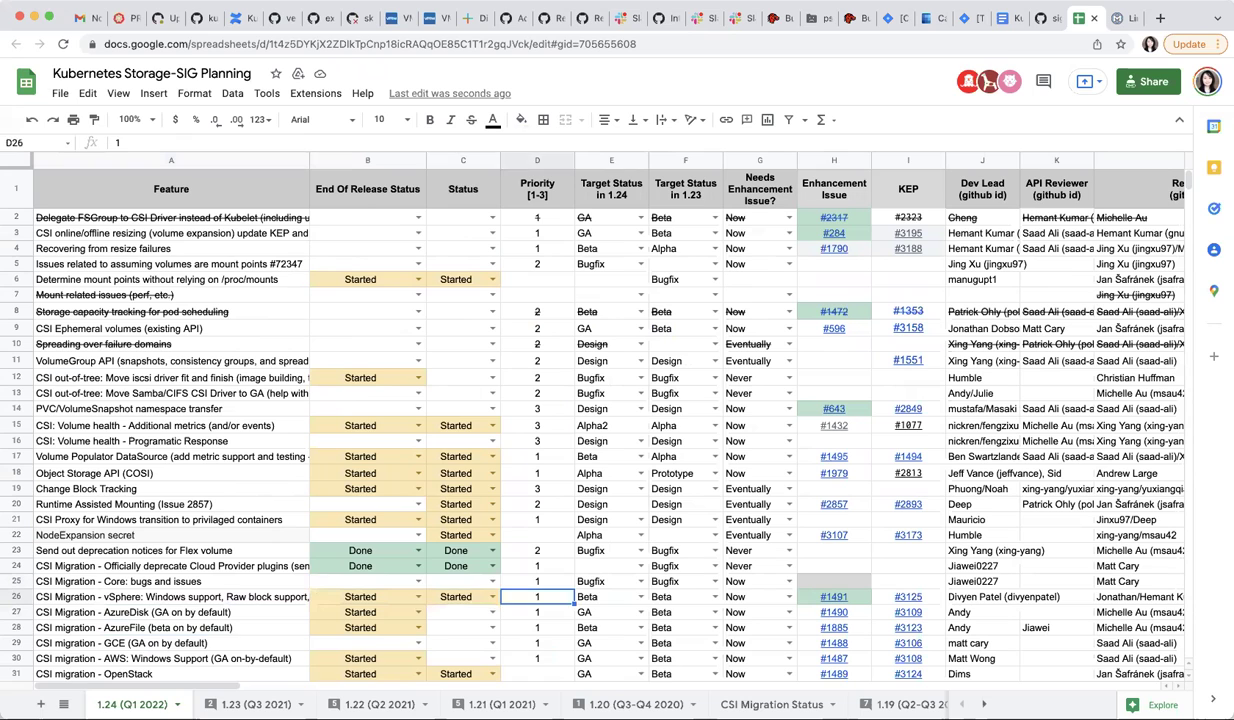
key(Right)
key(Right)
key(Right)
key(Right)
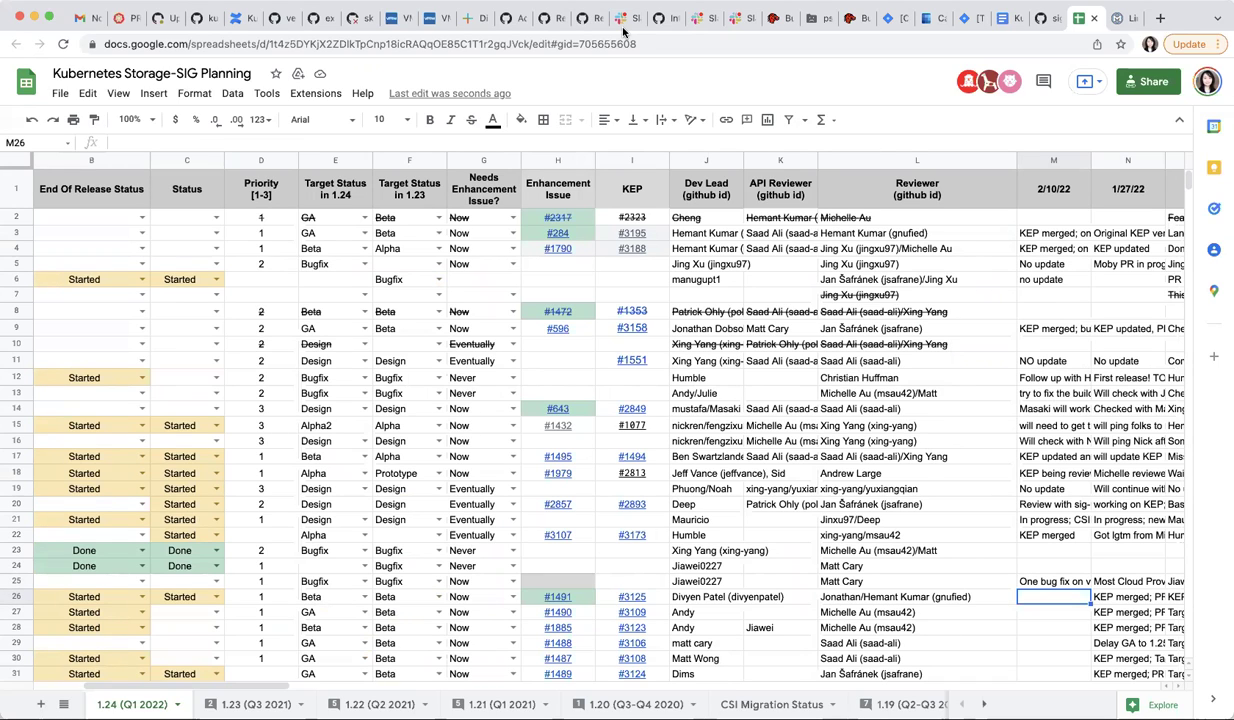
Step: Look back along the "CSI Migration - vSphere" row to its full feature name
key(Left)
key(Left)
key(Left)
key(Left)
key(Left)
key(Left)
key(Left)
key(Left)
key(Left)
key(Left)
key(Left)
key(Left)
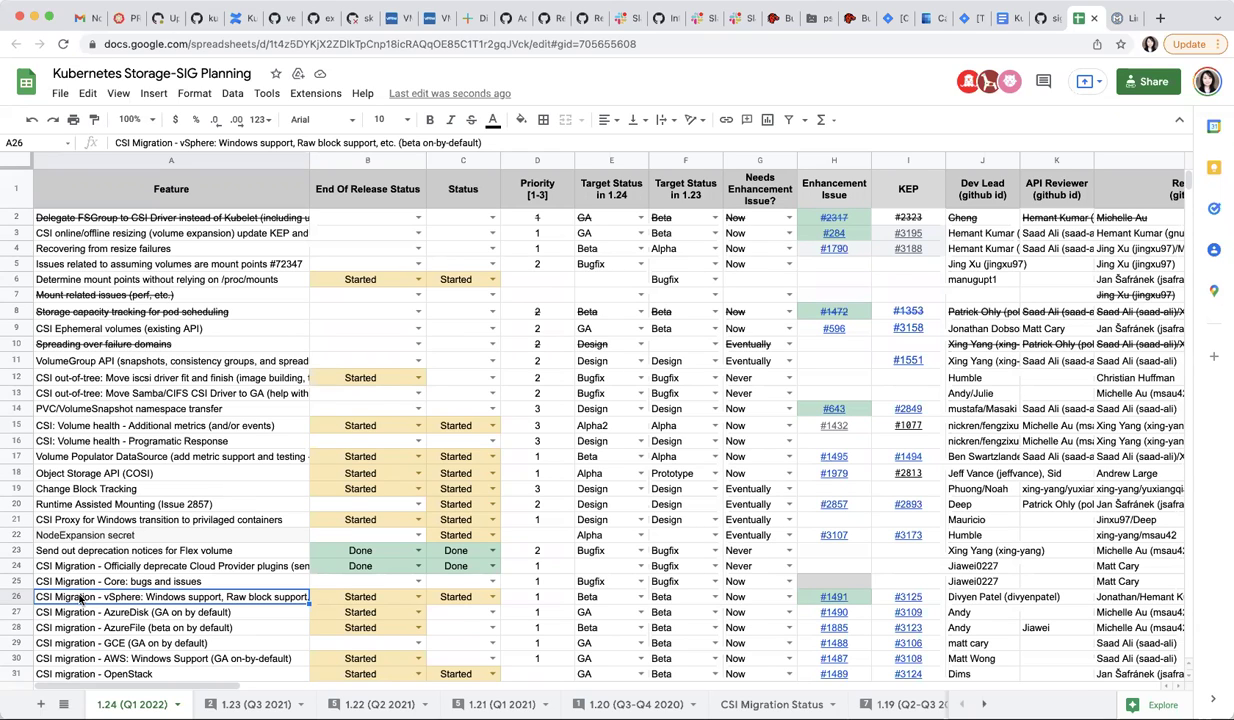
key(Right)
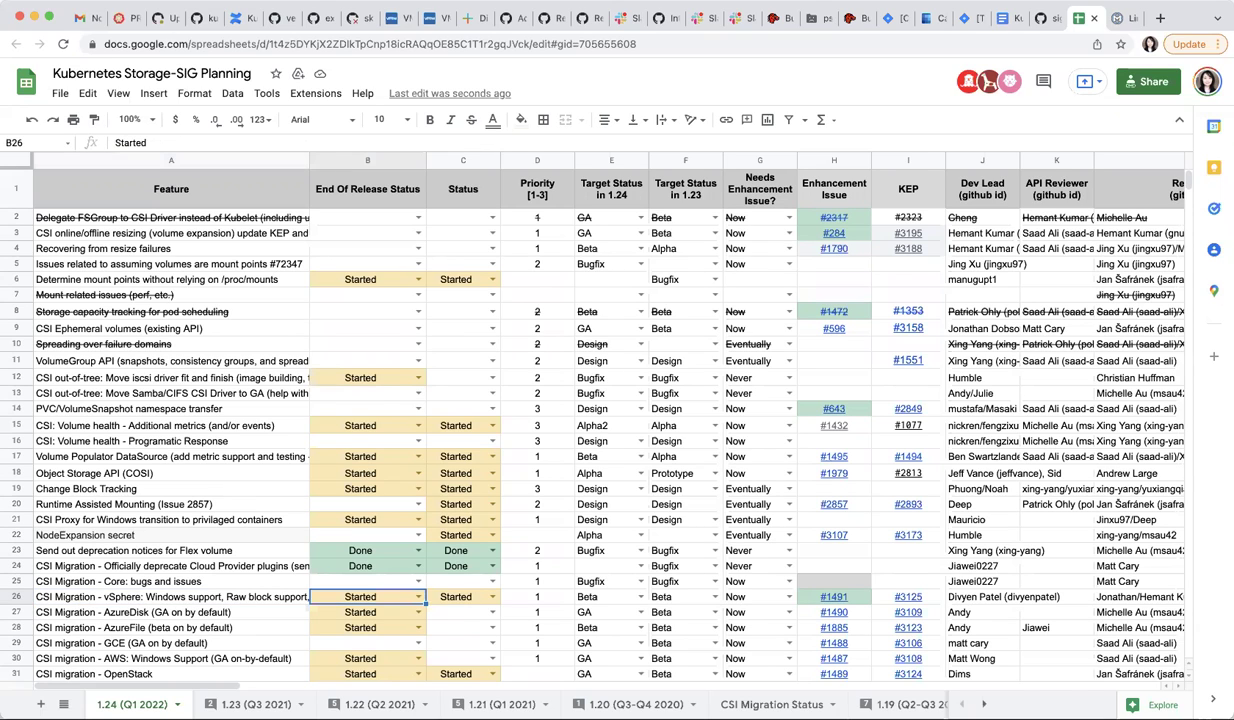
click(171, 596)
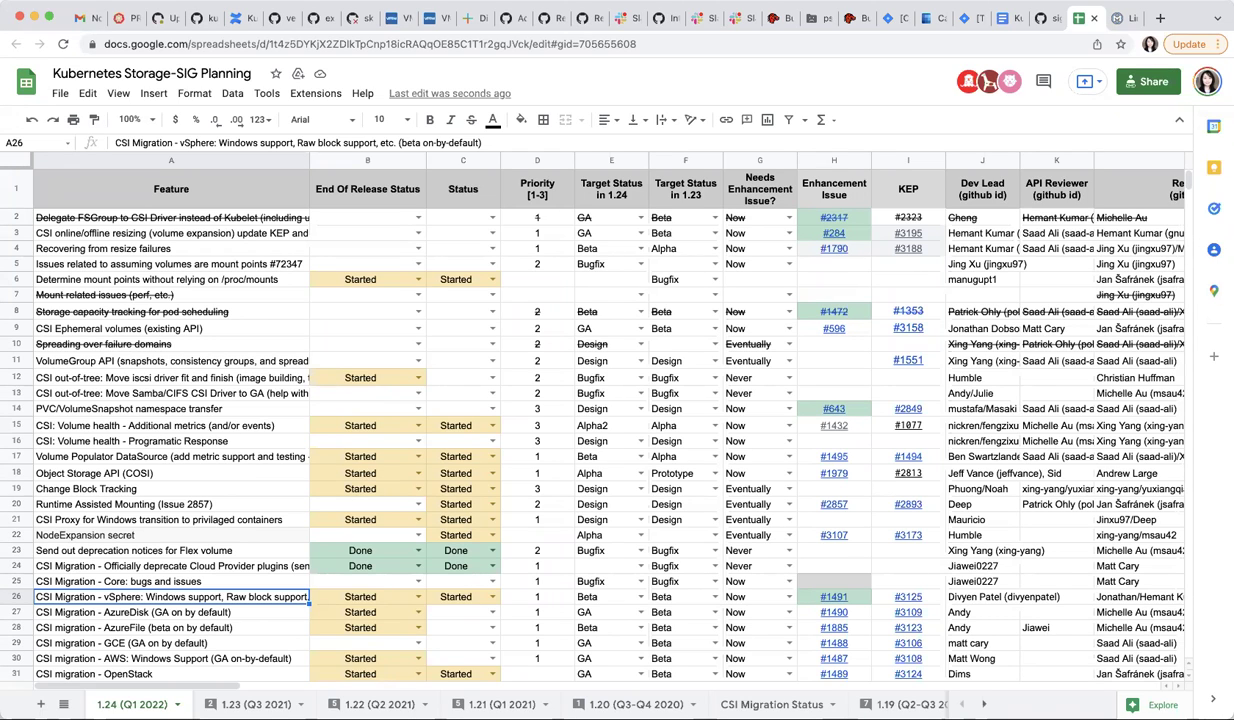
Step: Check the vSphere migration row's status, priority, target status and enhancement-issue need, and return to its feature name
key(Right)
key(Right)
key(Right)
key(Right)
key(Right)
key(Right)
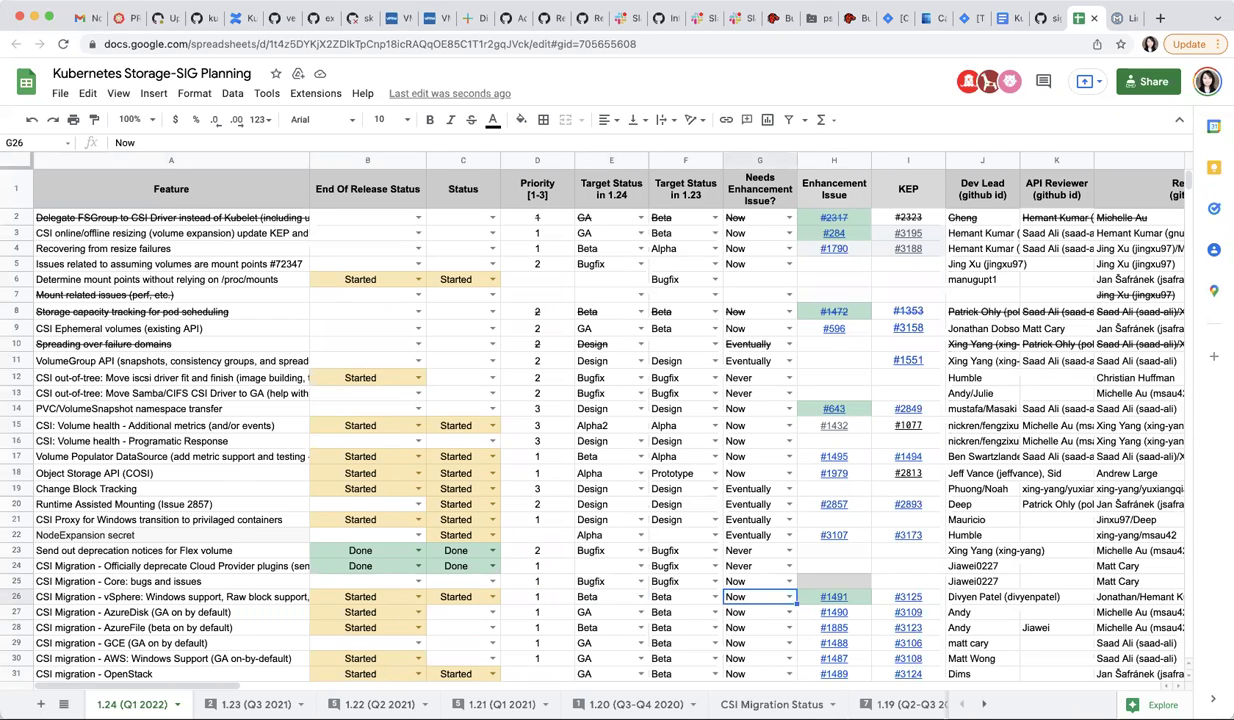
key(Left)
key(Left)
key(Left)
key(Left)
key(Left)
key(Left)
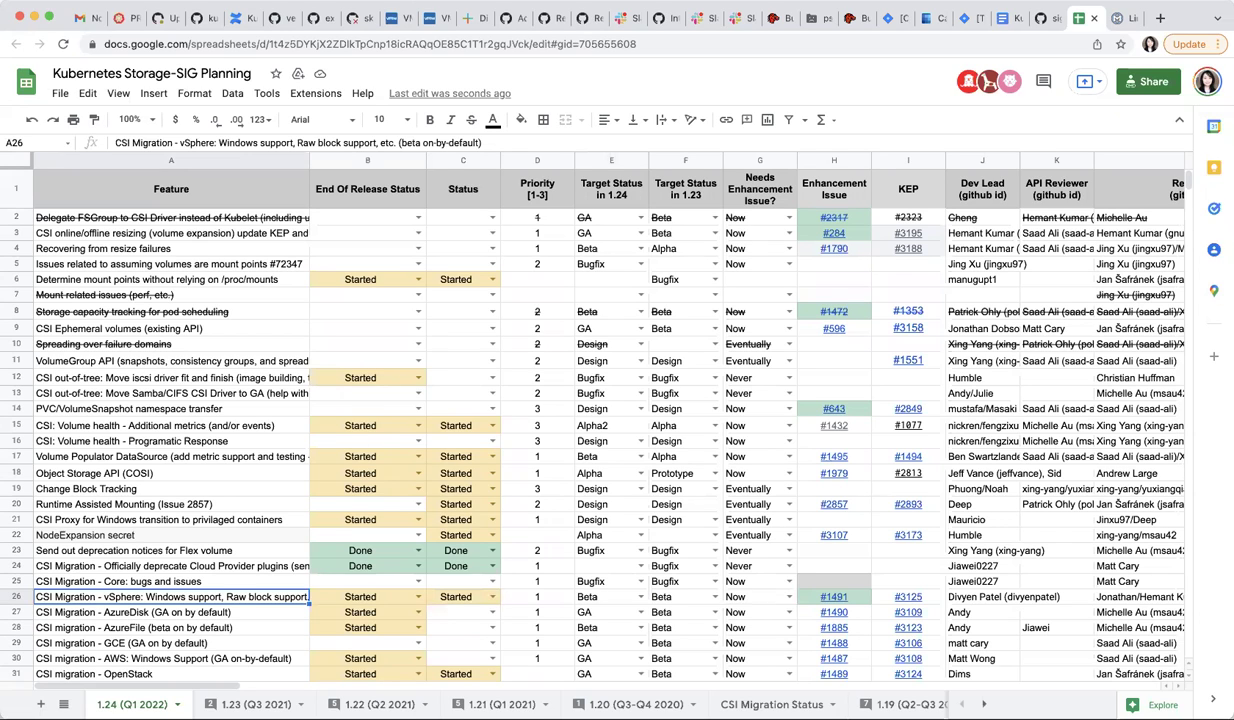
Step: Examine the vSphere migration row from its end-of-release status through its KEP and reviewers to the 2/10/22 cell
key(Right)
key(Right)
key(Right)
key(Right)
key(Right)
key(Right)
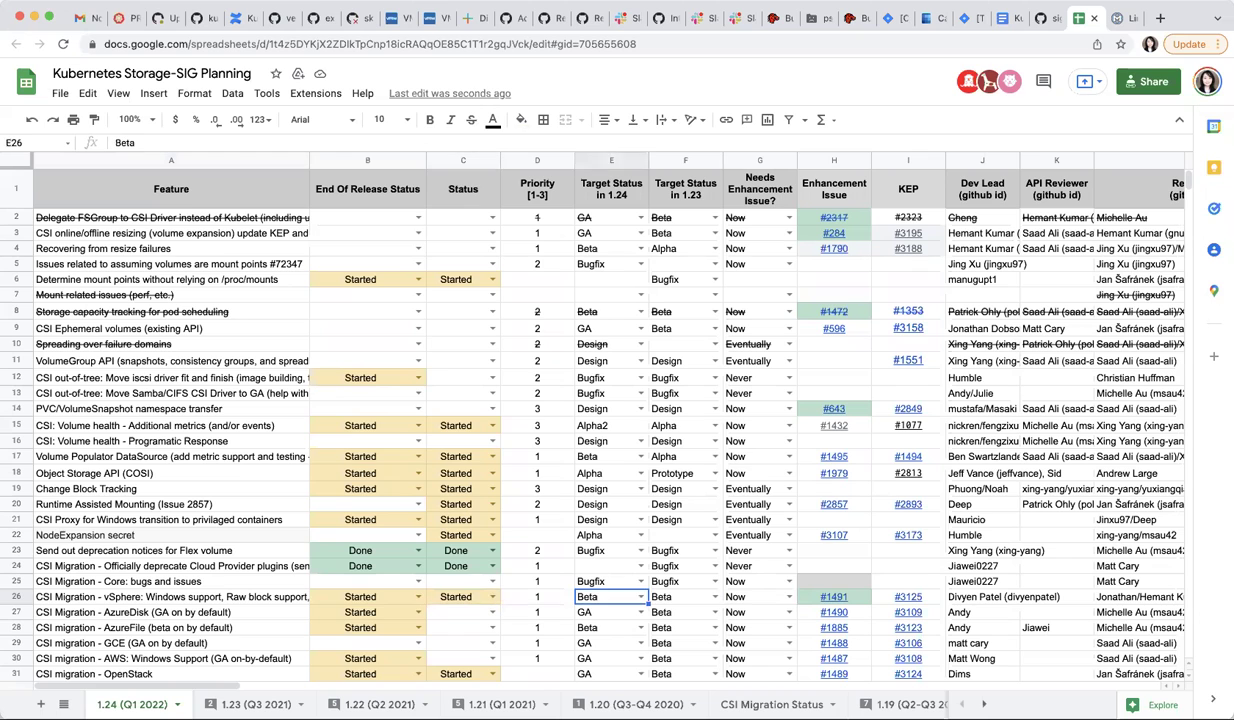
key(Right)
key(Right)
key(Right)
key(Right)
key(Right)
key(Right)
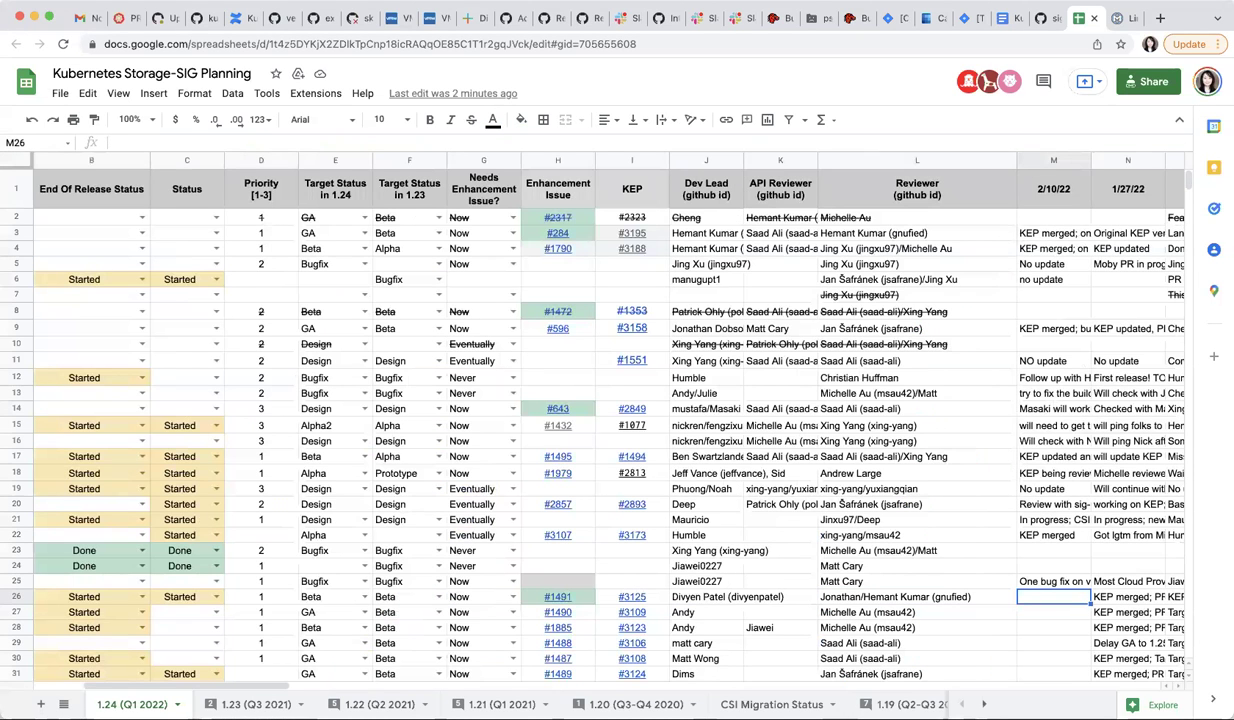
Step: Go back along the vSphere migration row and check its feature name, status, priority and end-of-release status
key(Left)
key(Left)
key(Left)
key(Left)
key(Left)
key(Left)
key(Left)
key(Left)
key(Left)
key(Left)
key(Left)
key(Left)
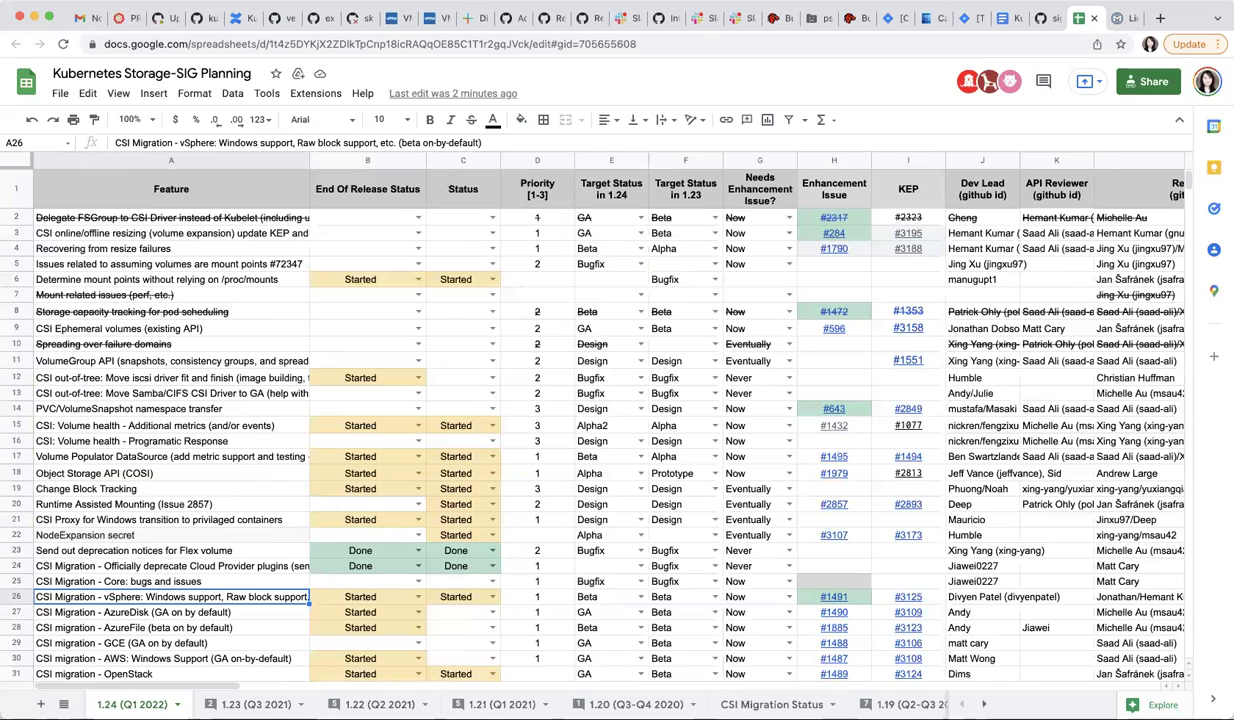
click(463, 596)
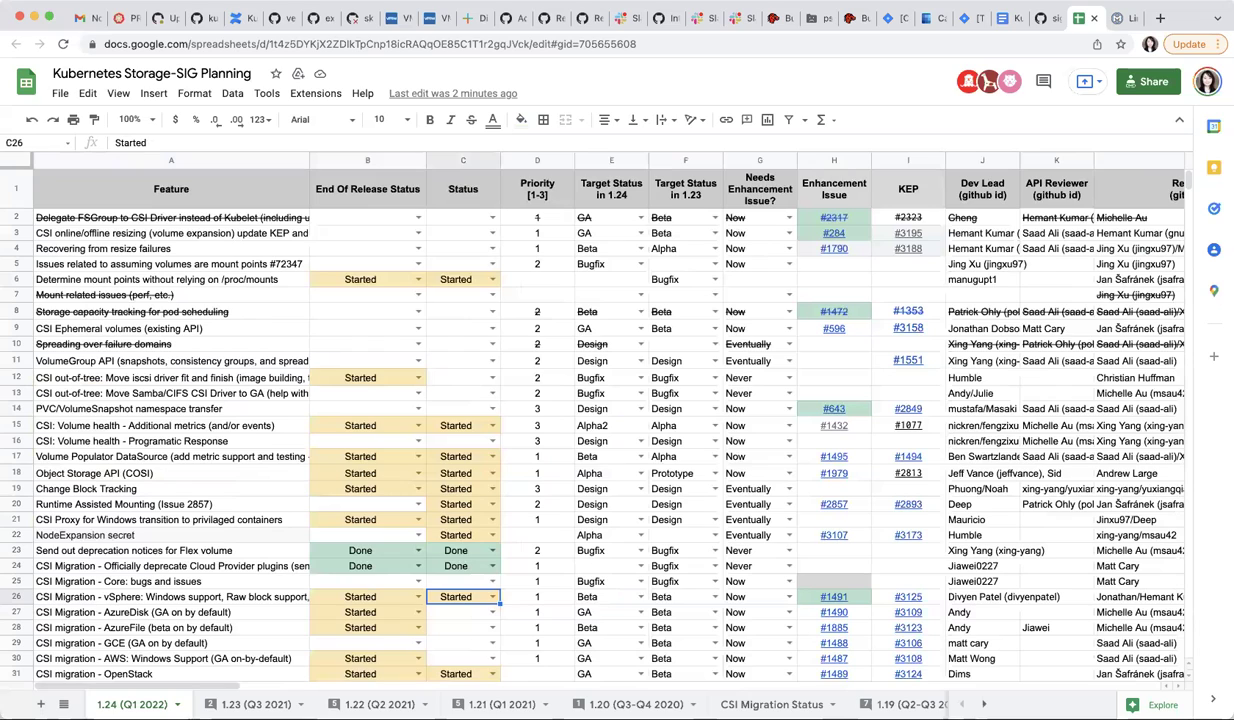
click(537, 596)
key(Left)
key(Left)
key(Left)
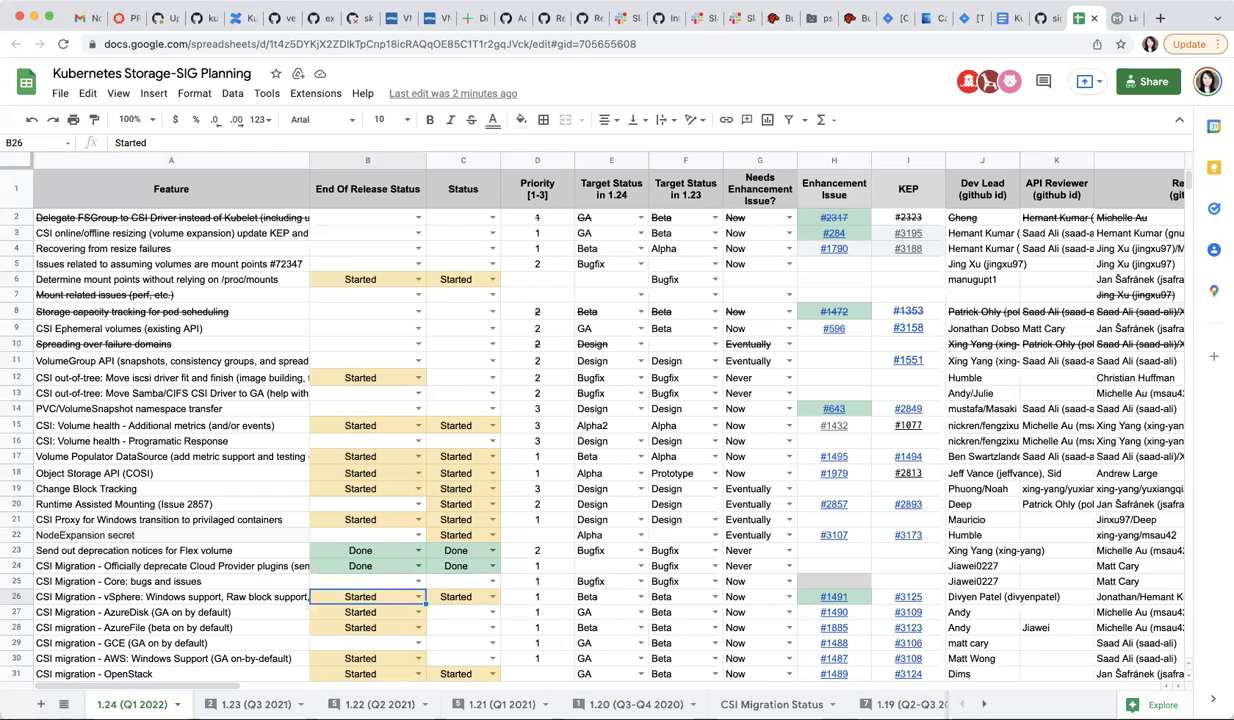
click(171, 596)
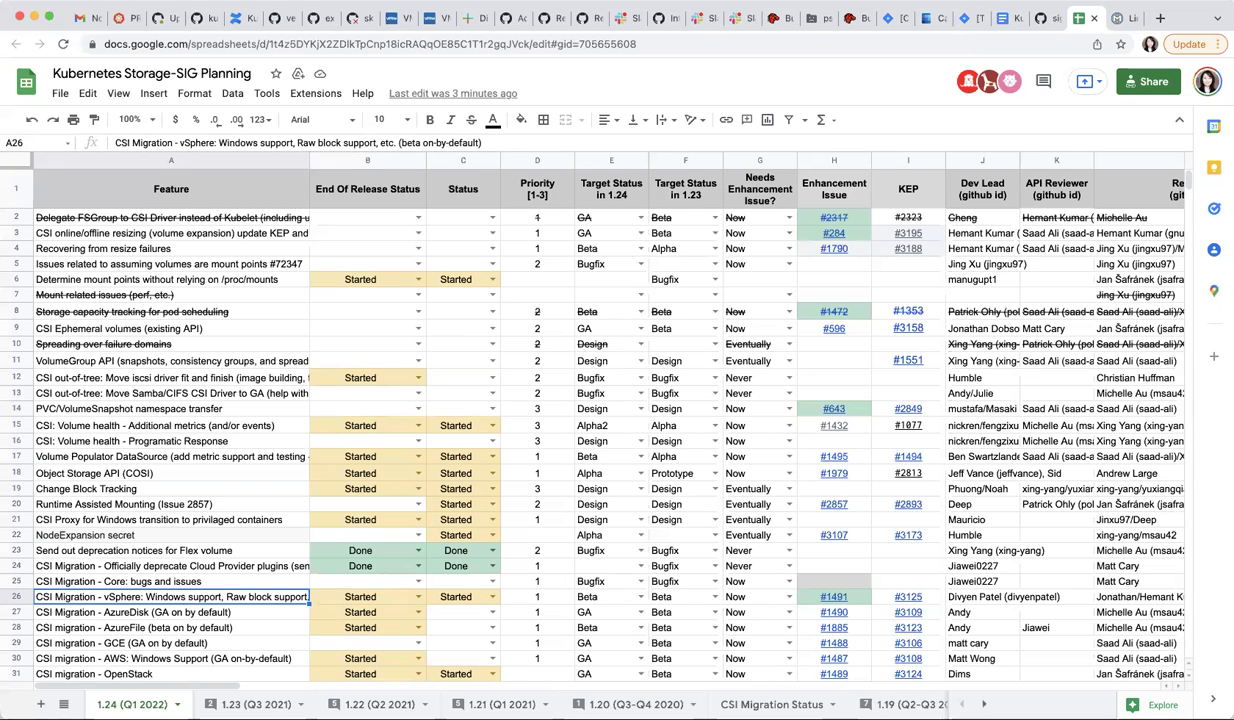
Step: Go through the vSphere migration row's cells once more, ending at its 2/10/22 cell
key(Right)
key(Right)
key(Right)
key(Right)
key(Right)
key(Right)
key(Right)
key(Right)
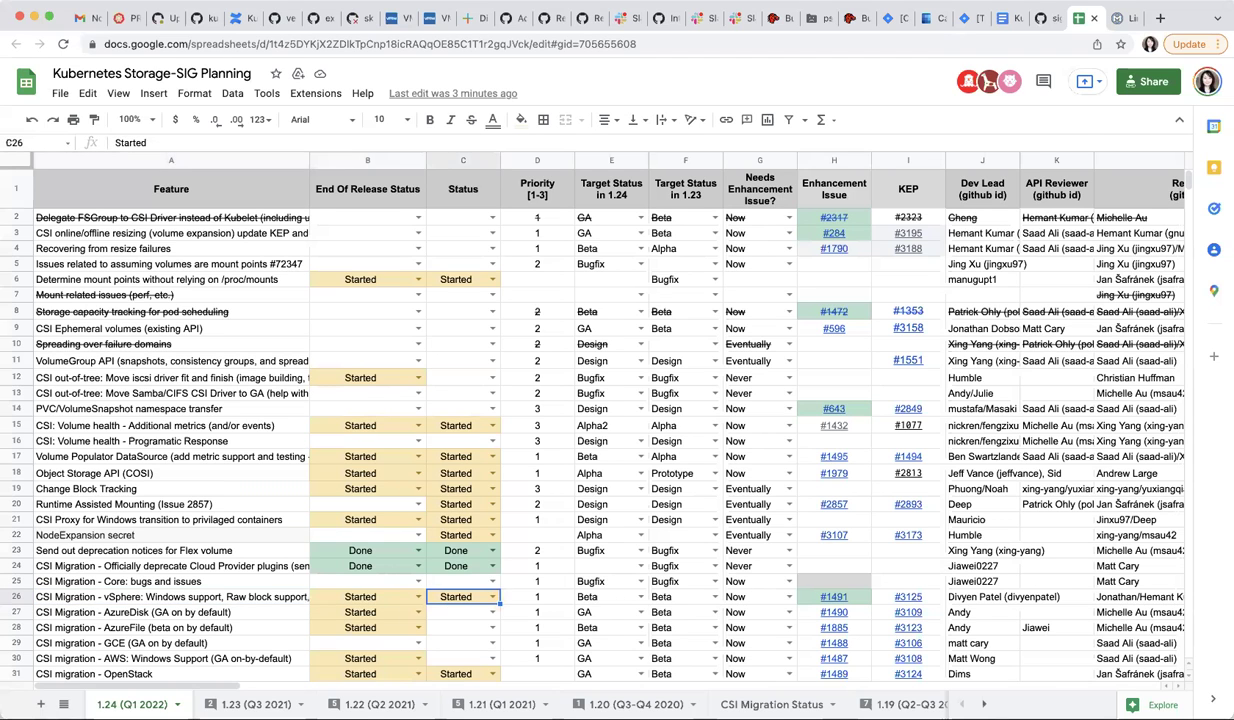
key(Right)
key(Right)
key(Right)
key(Right)
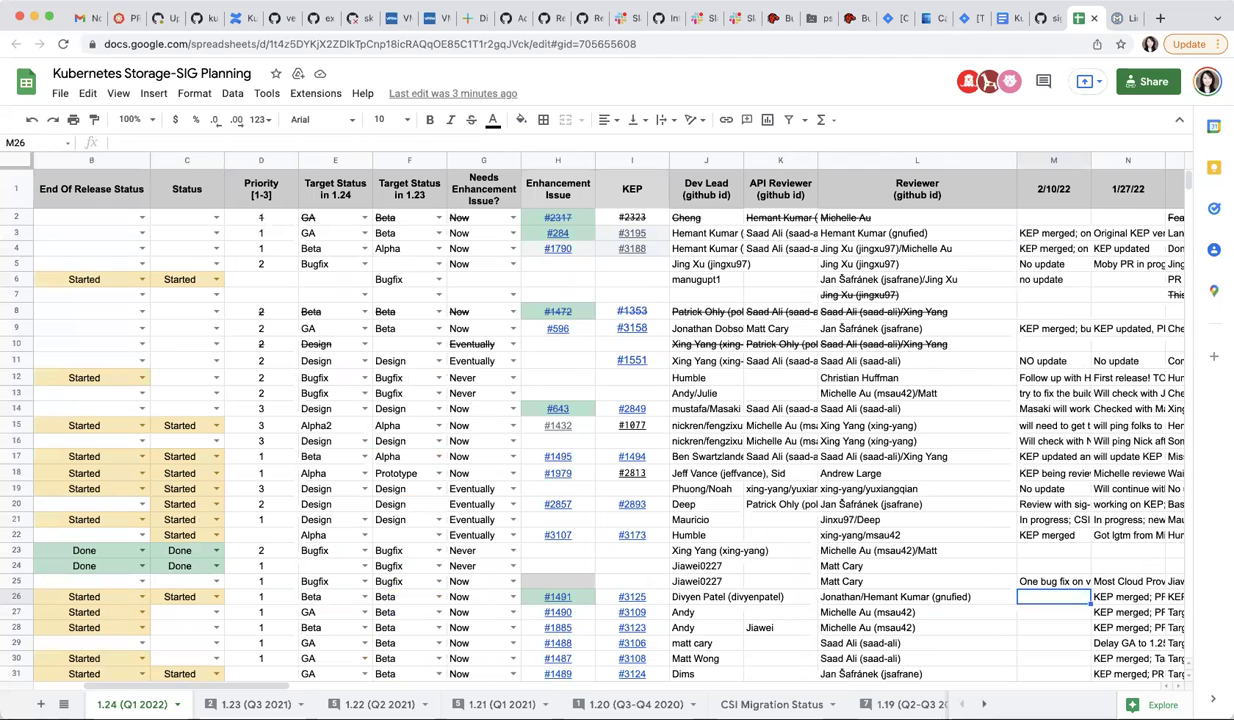
Step: Return to the vSphere migration row's feature name and check its target status in 1.24
key(Left)
key(Left)
key(Left)
key(Left)
key(Left)
key(Left)
key(Left)
key(Left)
key(Left)
key(Left)
key(Left)
key(Left)
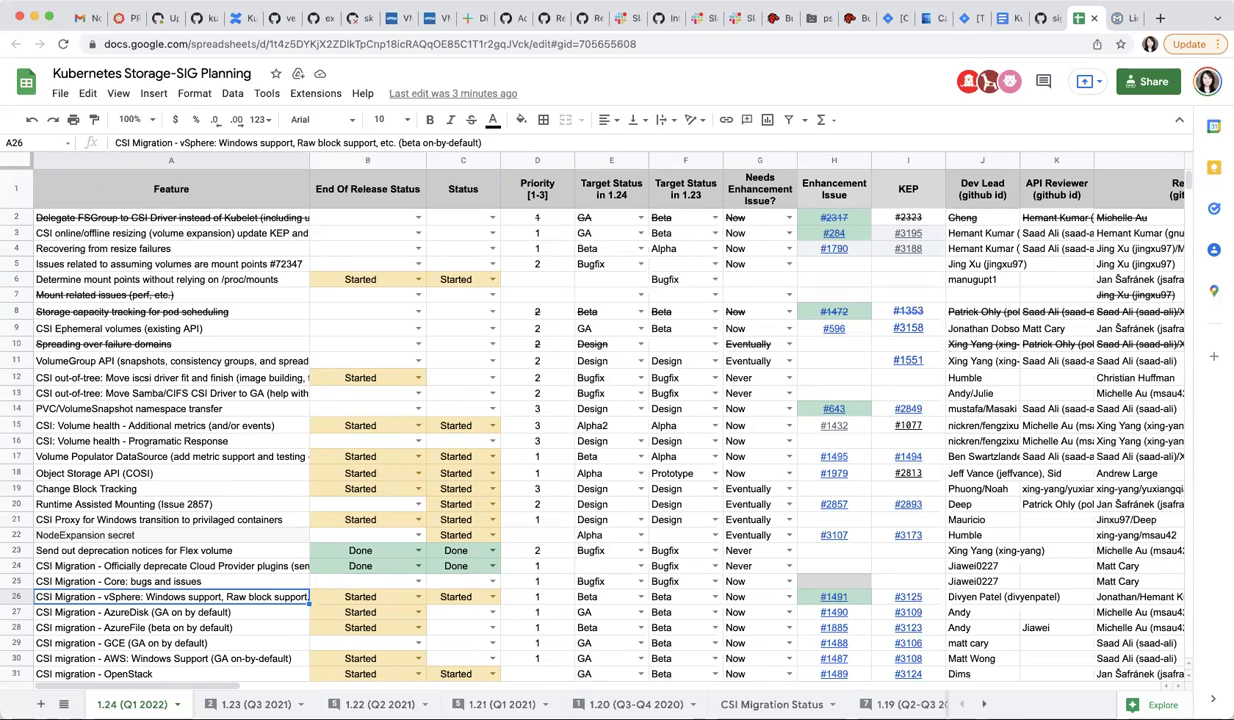
key(Right)
key(Right)
key(Right)
key(Right)
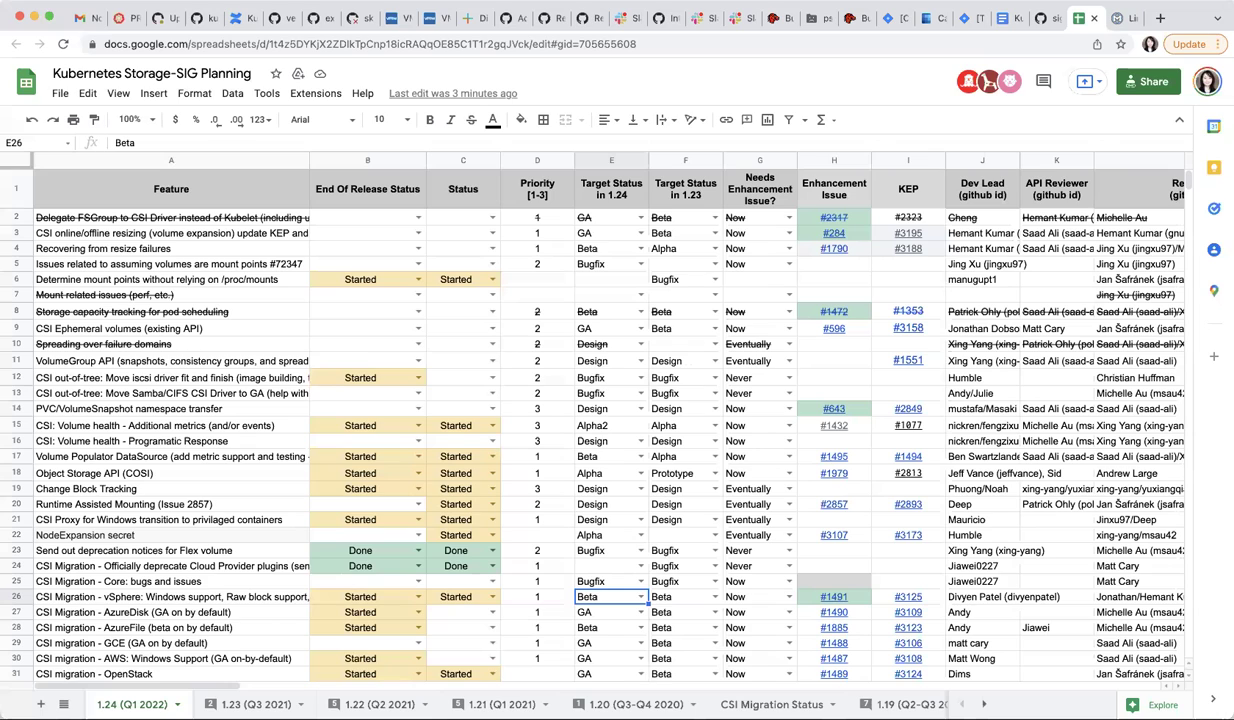
Step: Start the 2/10/22 update in the "CSI Migration - vSphere" row with "KEP merged; window"
click(144, 598)
key(Right)
key(Right)
key(Right)
key(Right)
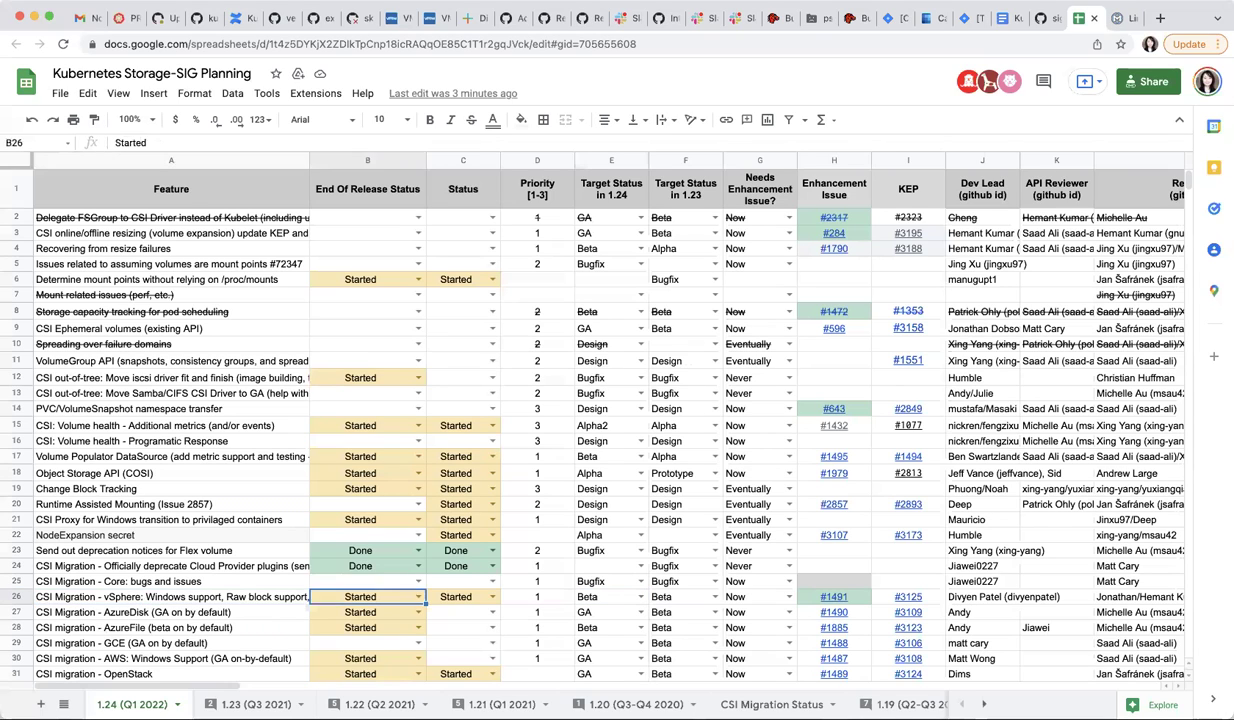
key(Right)
key(Right)
key(Right)
key(Right)
key(Right)
key(Right)
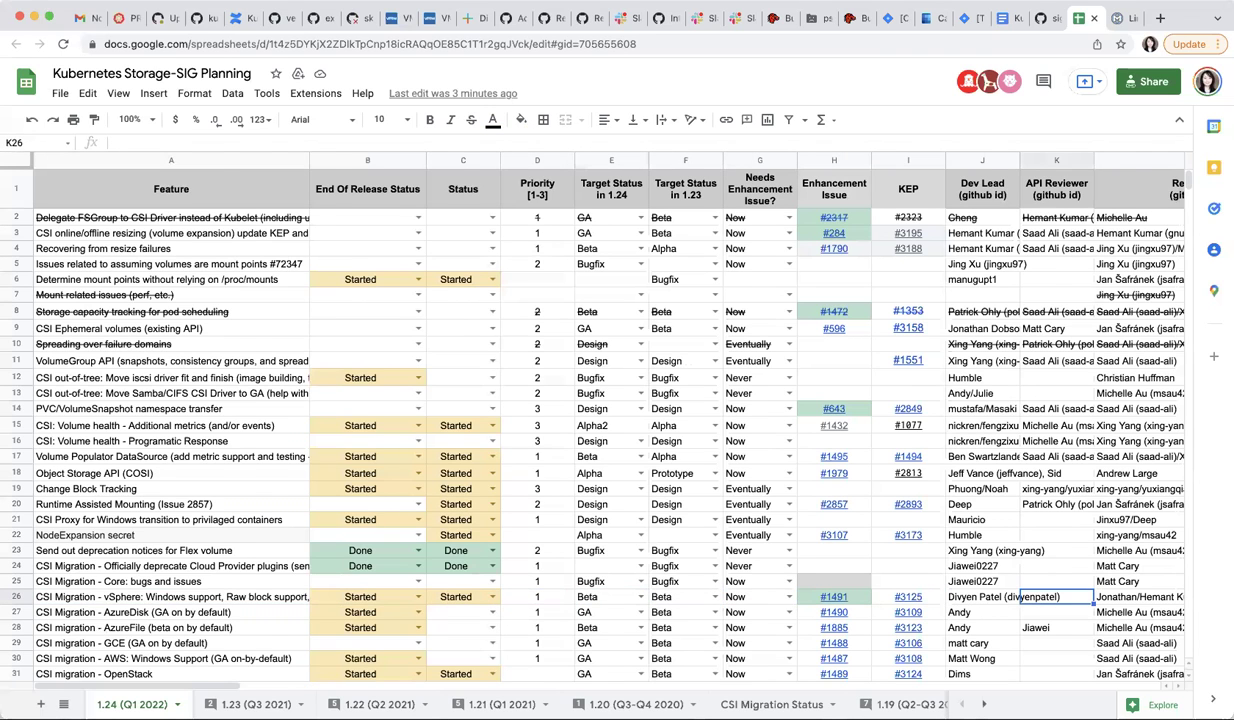
key(Right)
key(Right)
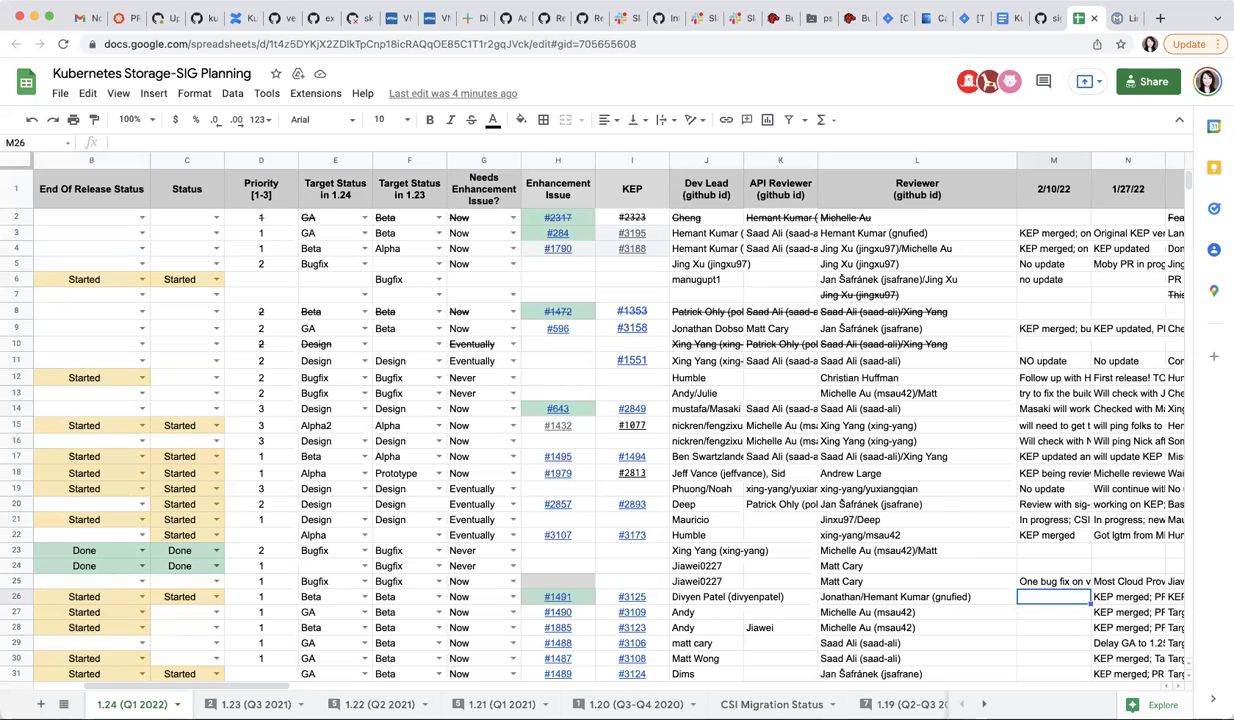
key(Left)
key(Right)
text(KEP merged; )
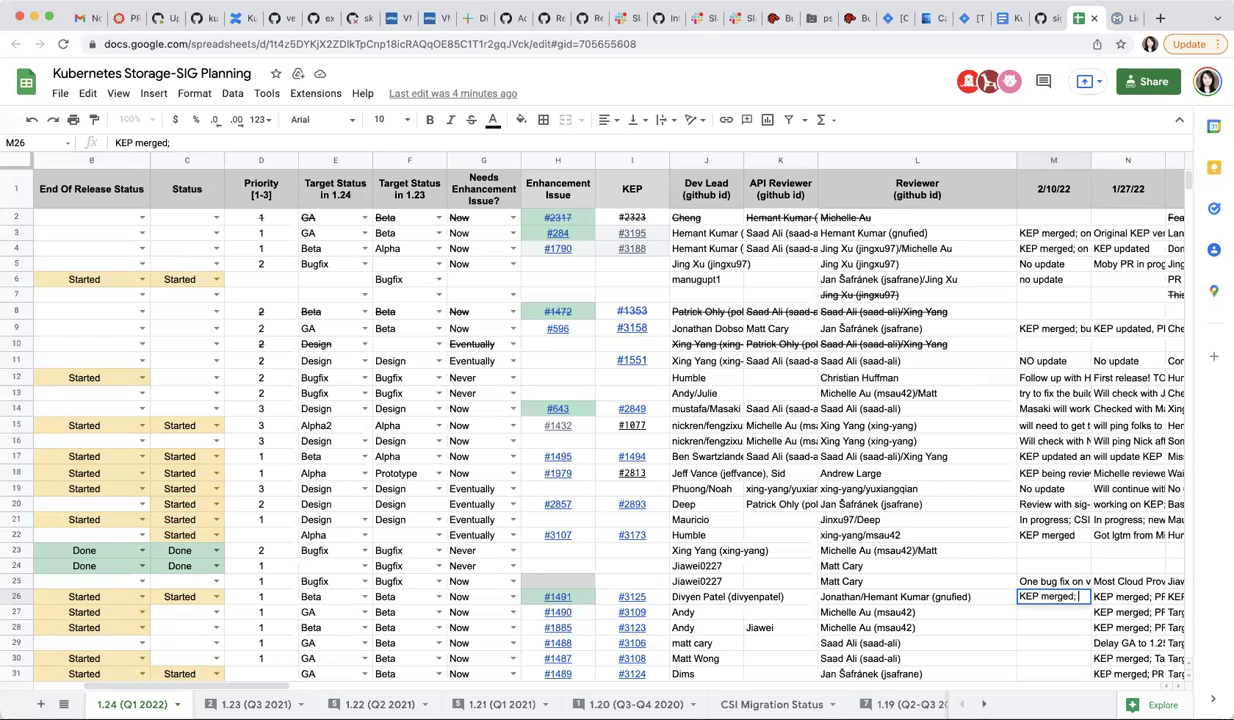
text(window)
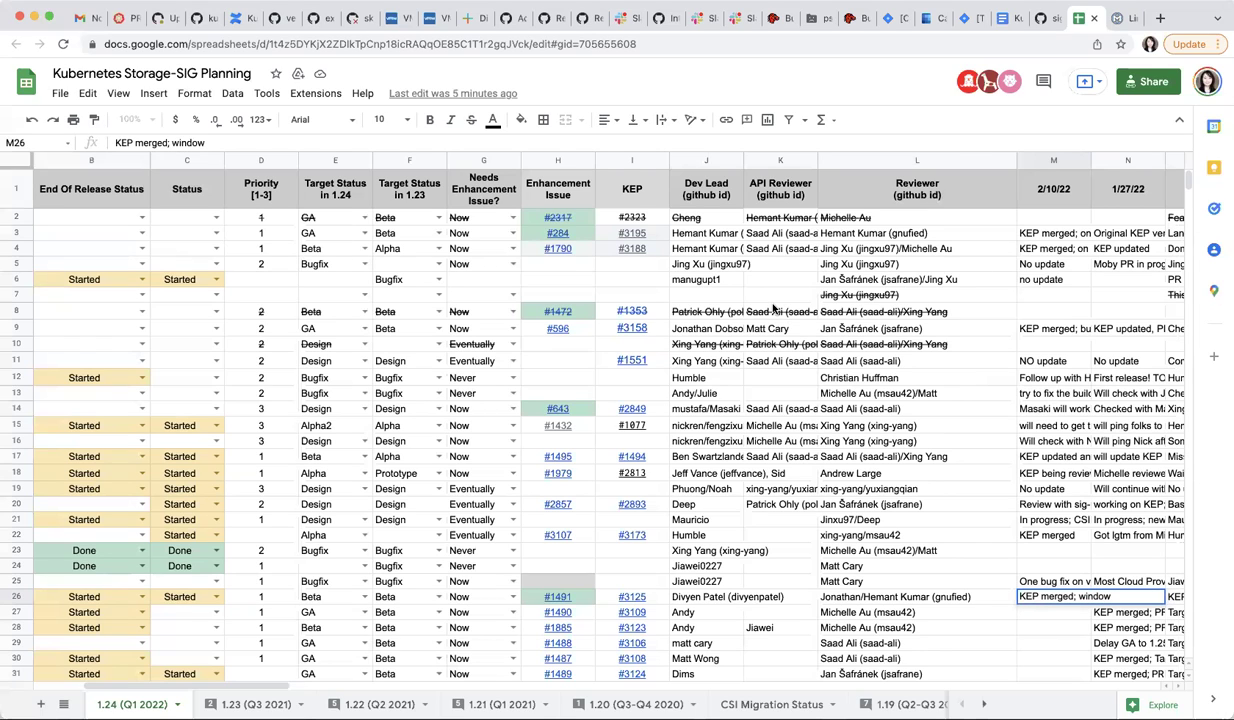
Step: Expand the vSphere migration row's 2/10/22 update to read "KEP merged; CSI windows issue"
click(171, 143)
text(CSI)
click(223, 143)
text(s)
text(issue)
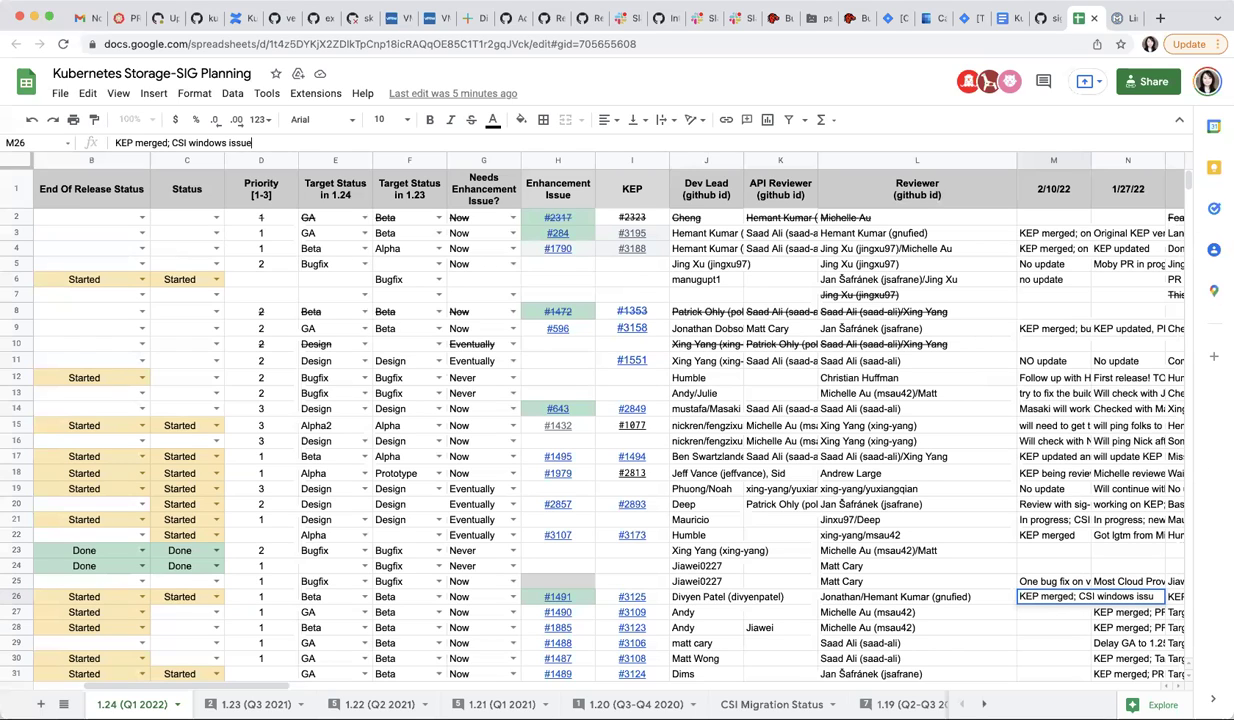
Step: Insert "Summarize" before "CSI windows issue" in the vSphere migration row's 2/10/22 update
click(170, 142)
text(Write up)
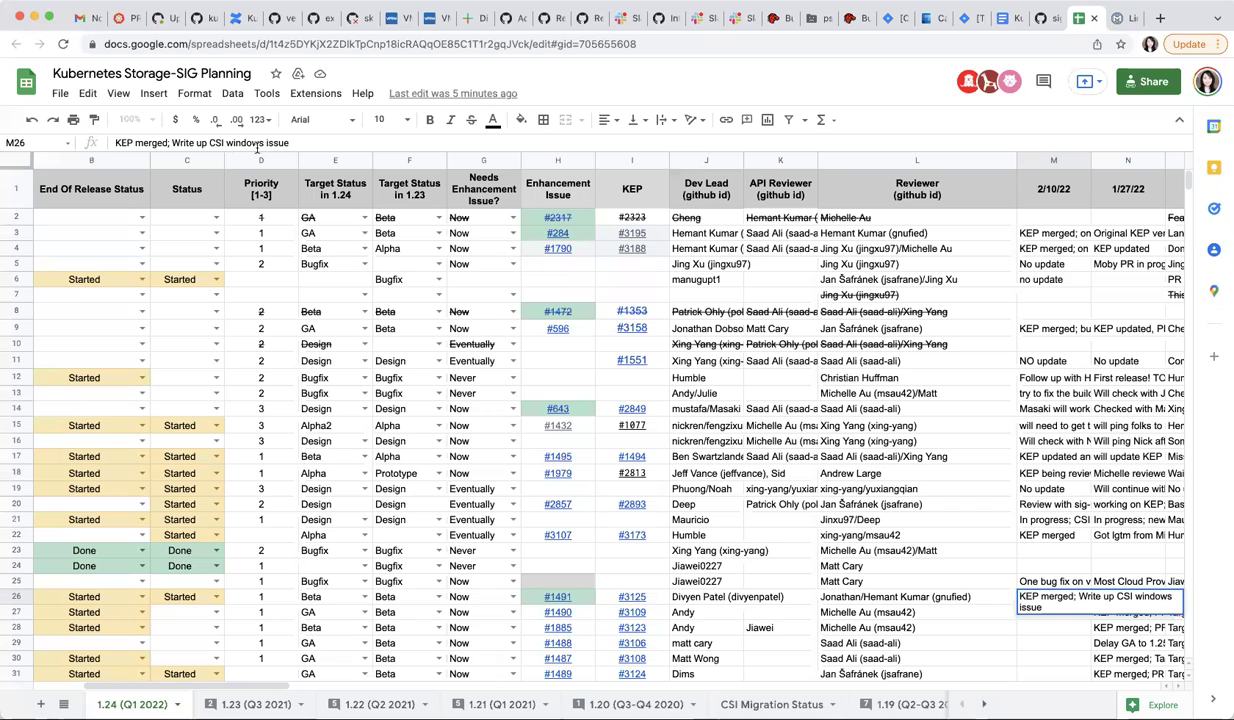
key(BackSpace)
key(BackSpace)
key(BackSpace)
key(BackSpace)
key(BackSpace)
key(BackSpace)
key(BackSpace)
key(BackSpace)
text(Summ)
text(arize)
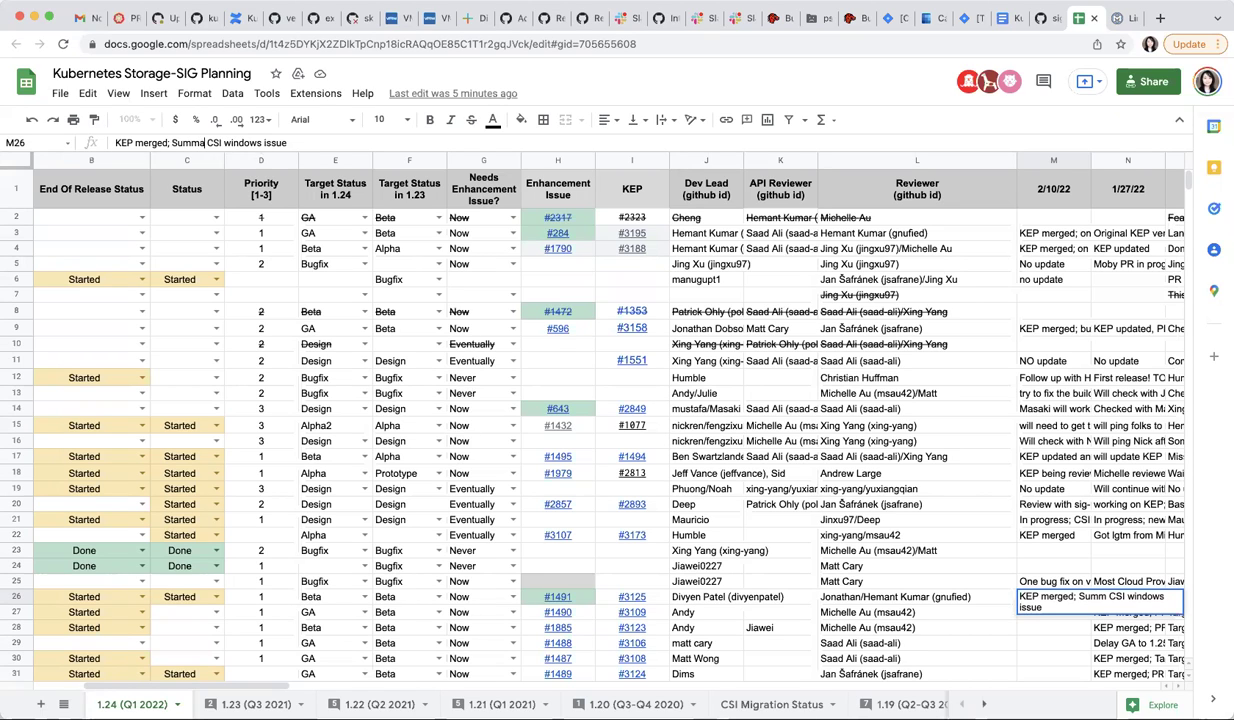
Step: Complete the vSphere migration update so that it ends with "issues and discuss about them"
click(303, 142)
text(s and di)
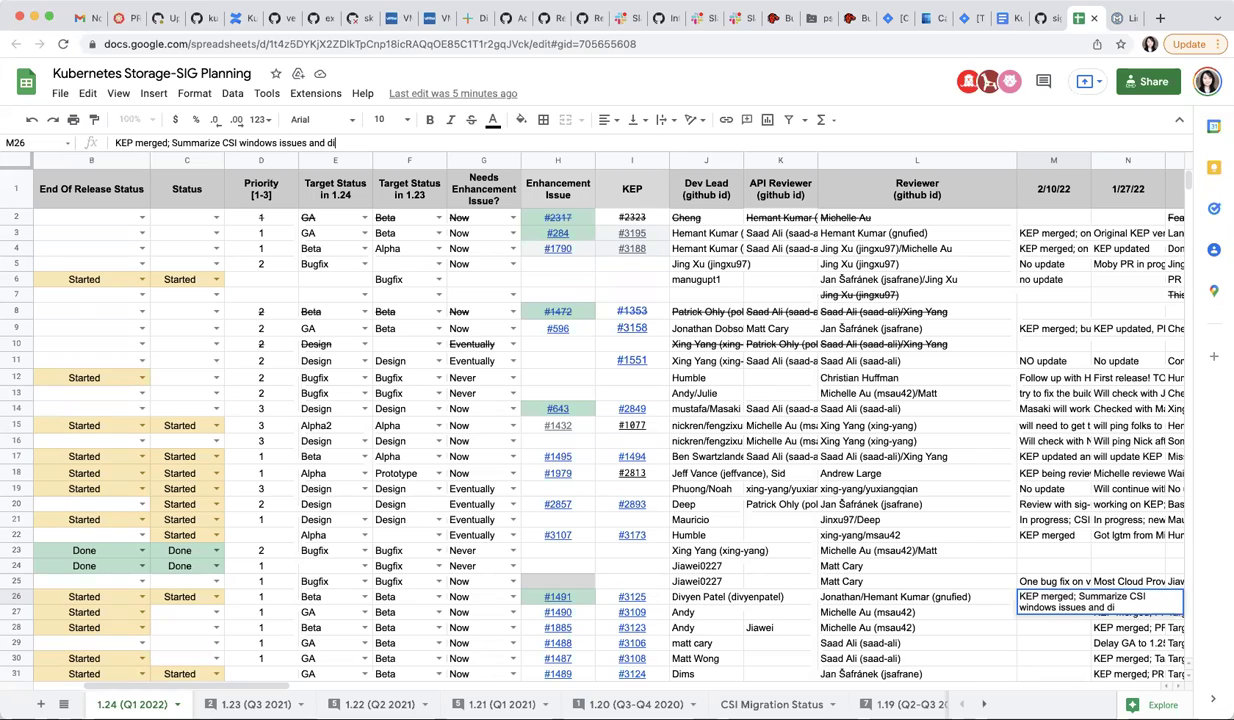
text(scuss about them)
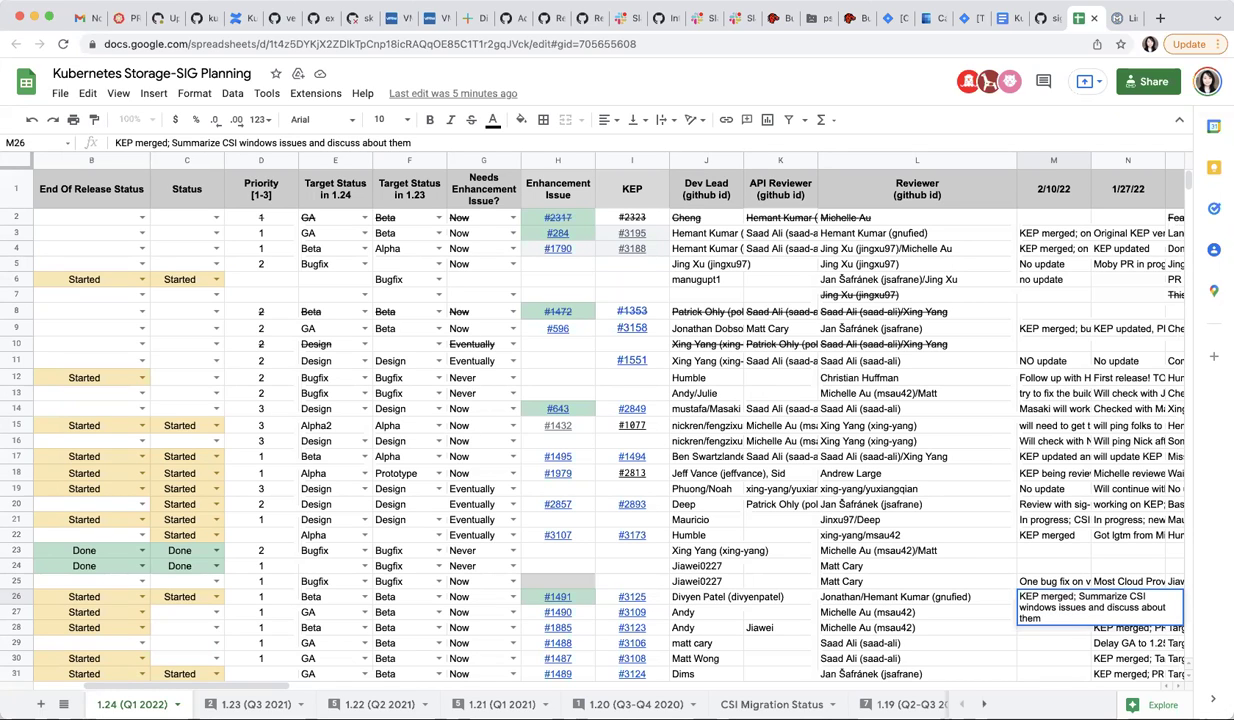
key(Return)
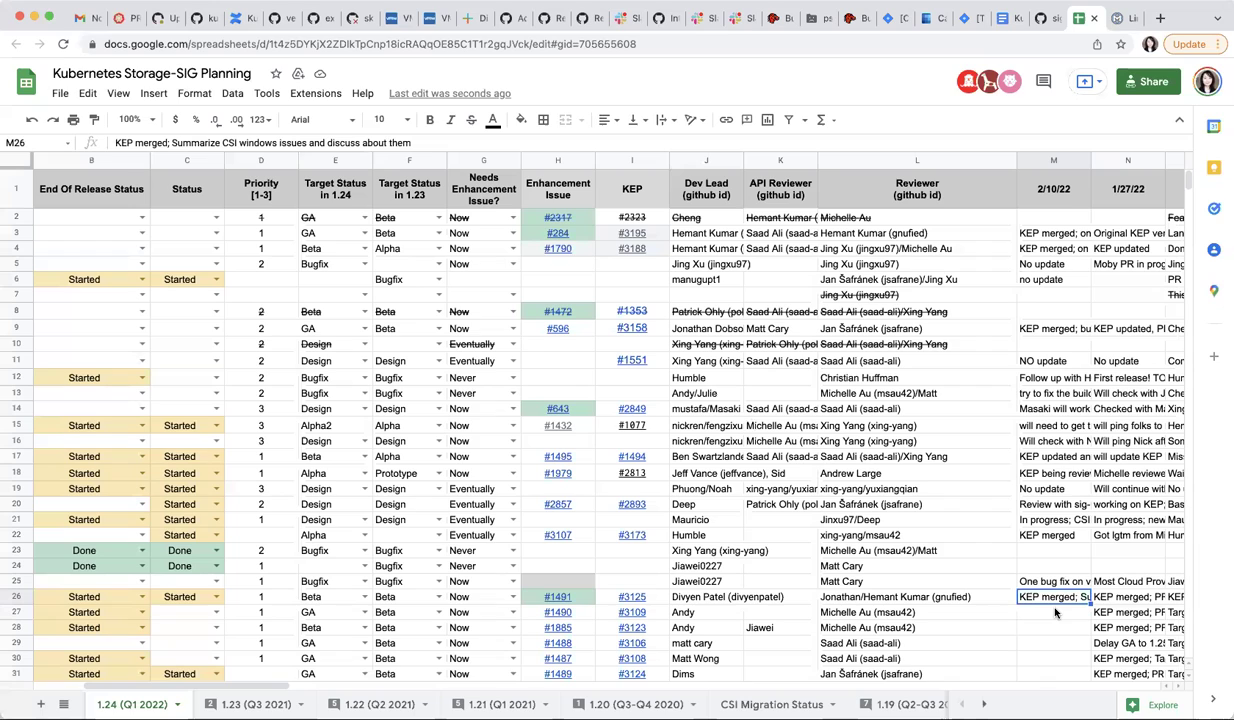
Step: Append "; we only need to match in-tree behavior (parity)" to the vSphere migration row's 2/10/22 update
click(418, 145)
text(;)
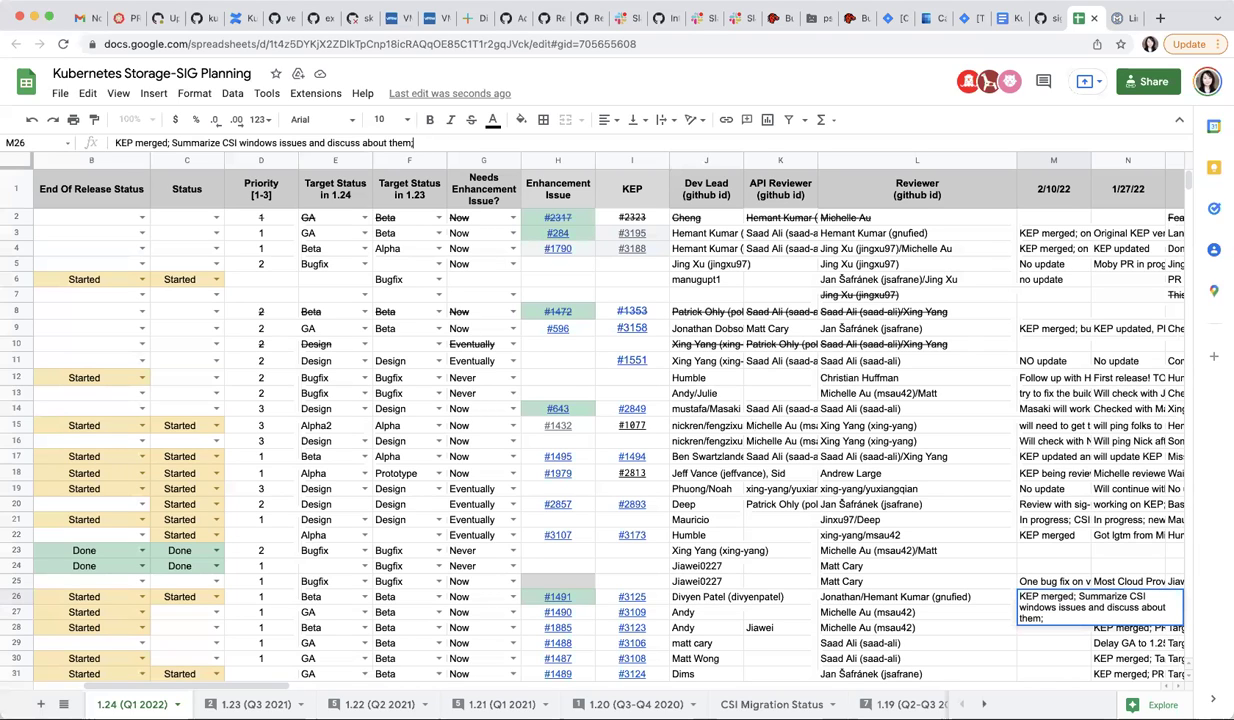
text( we only need)
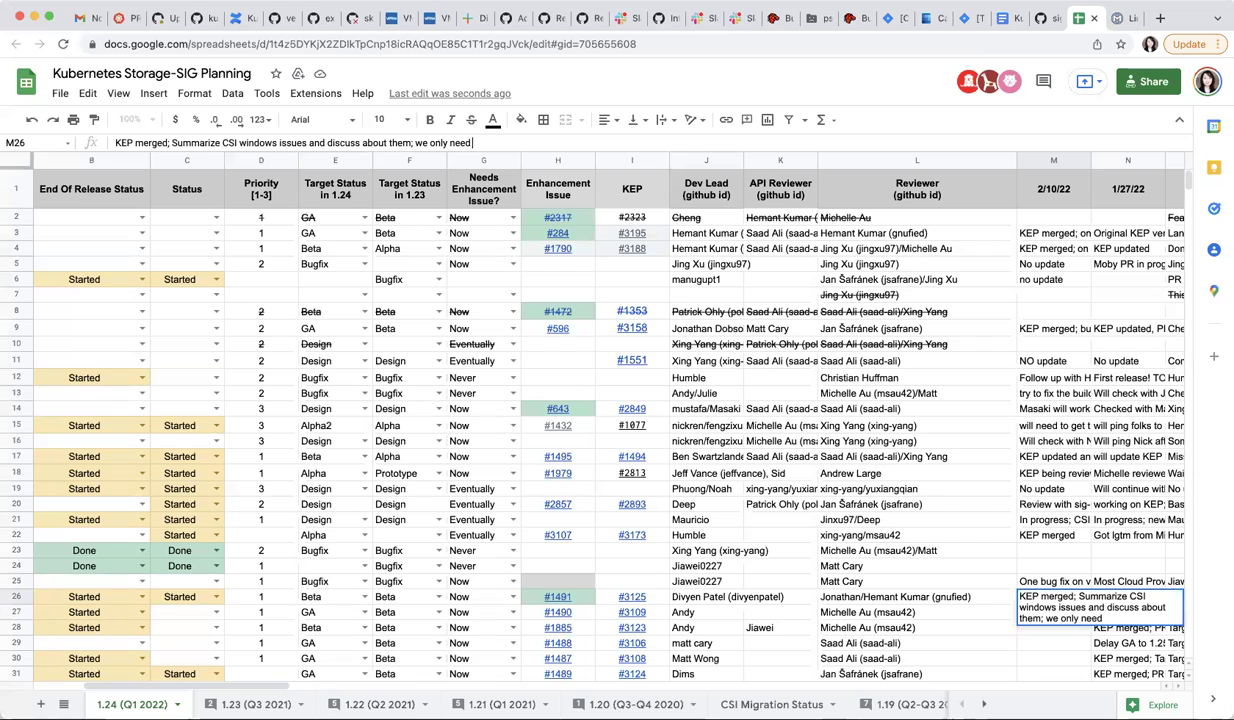
text( to match in)
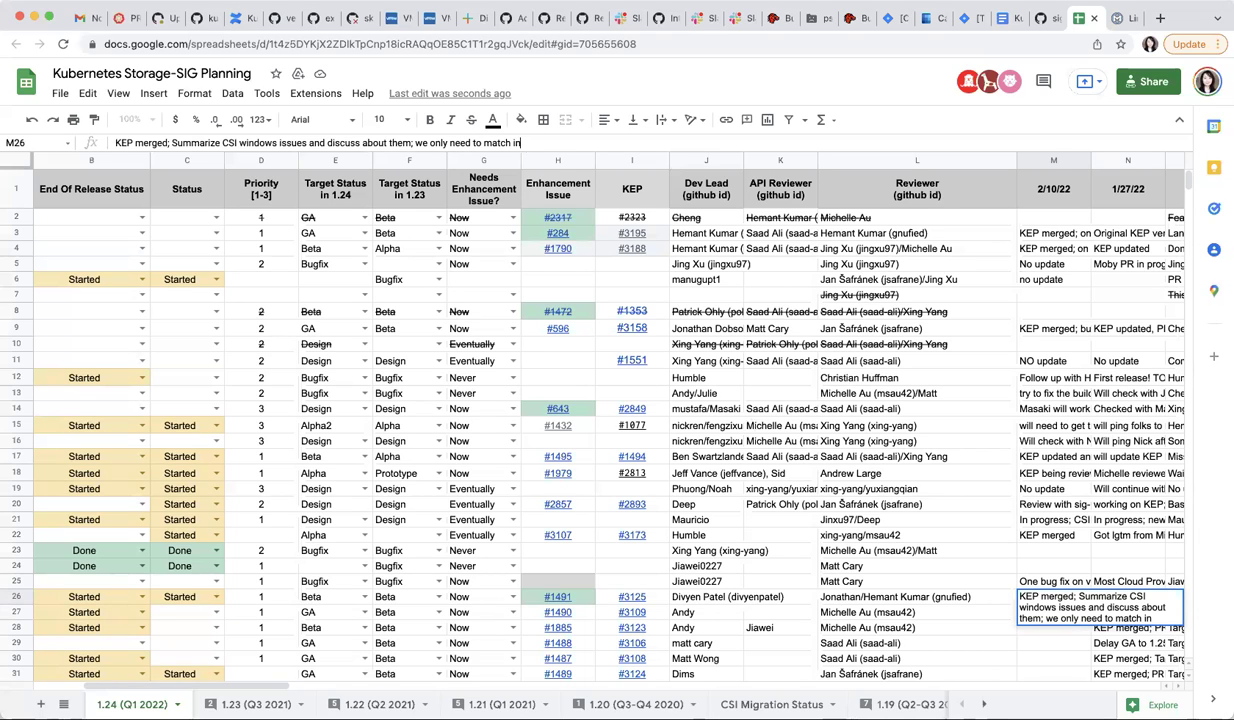
text(-tree beh)
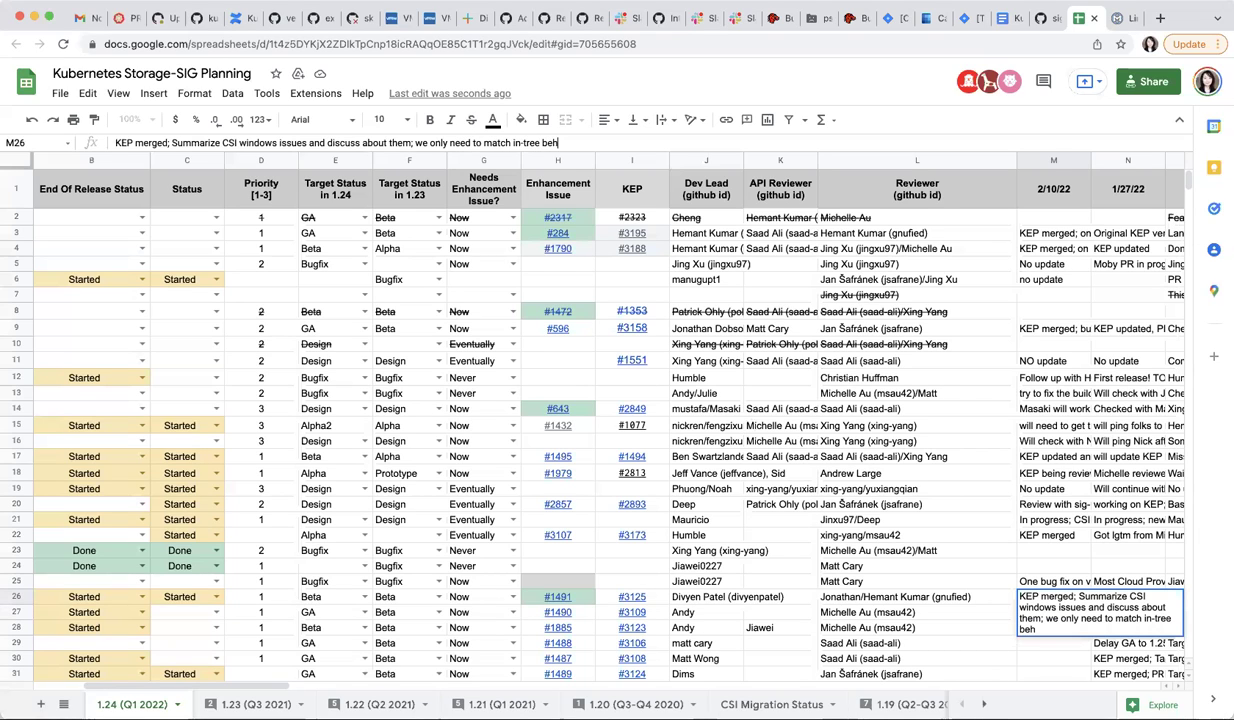
text(avior ()
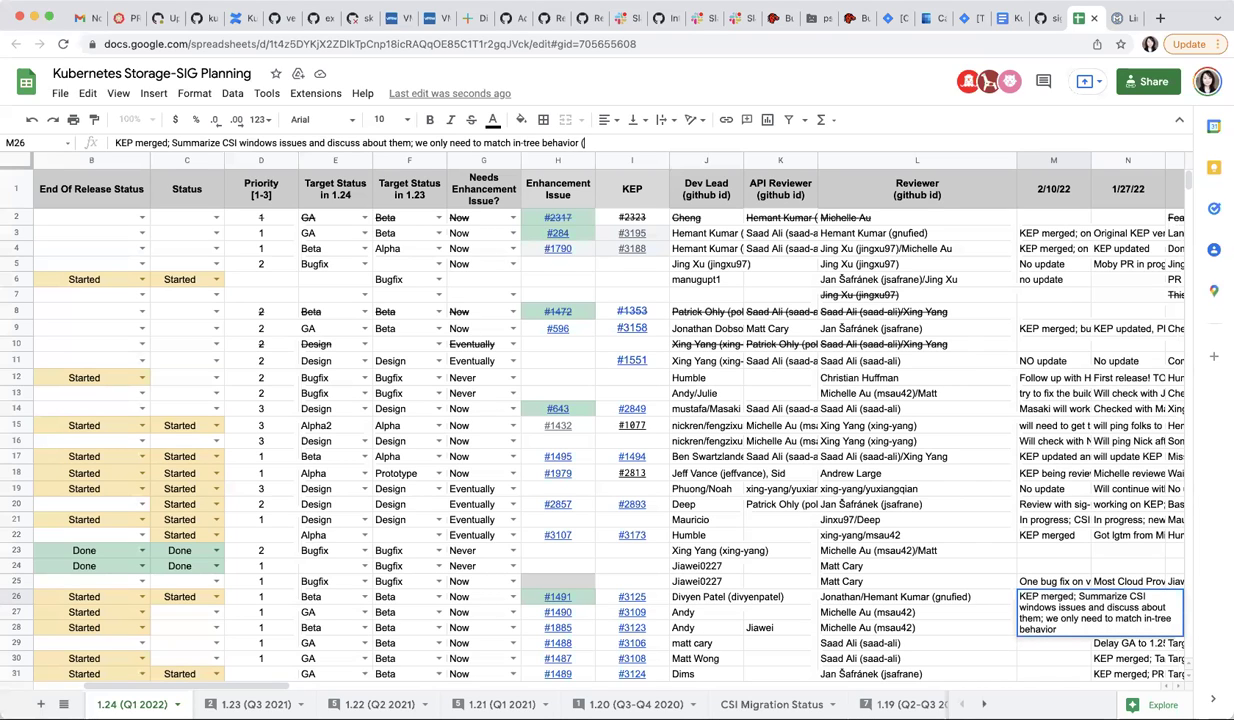
text(parity))
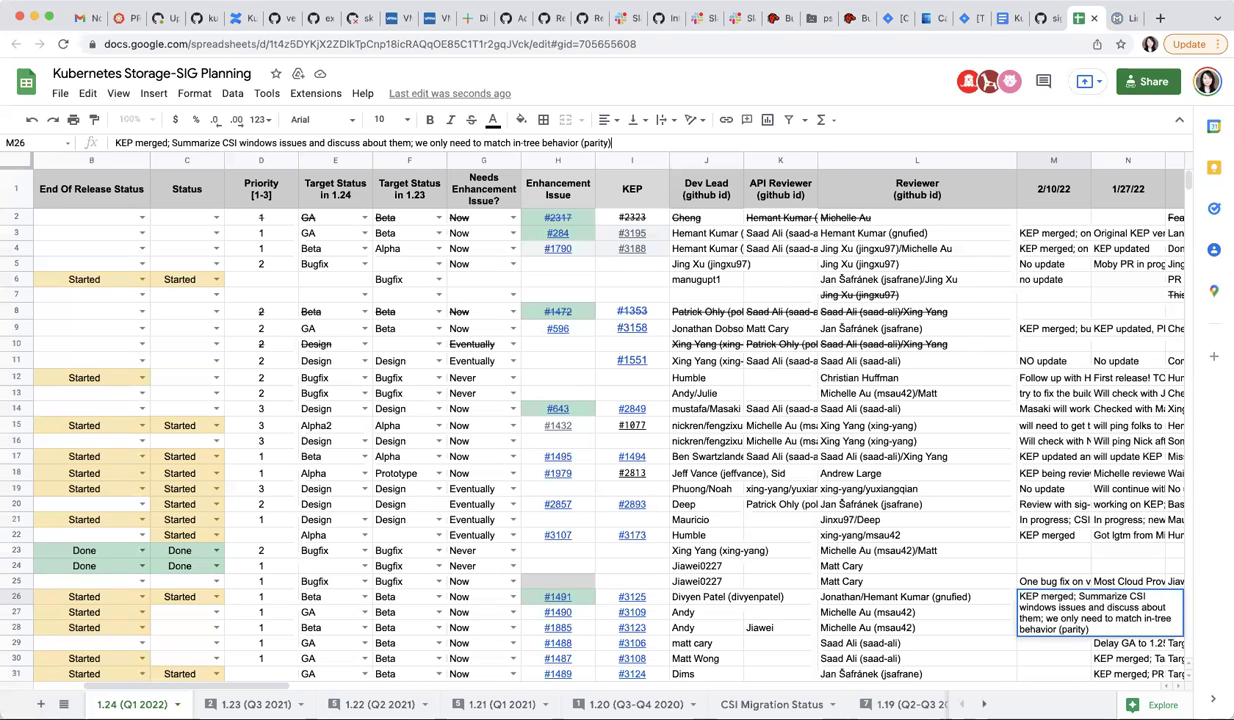
key(Return)
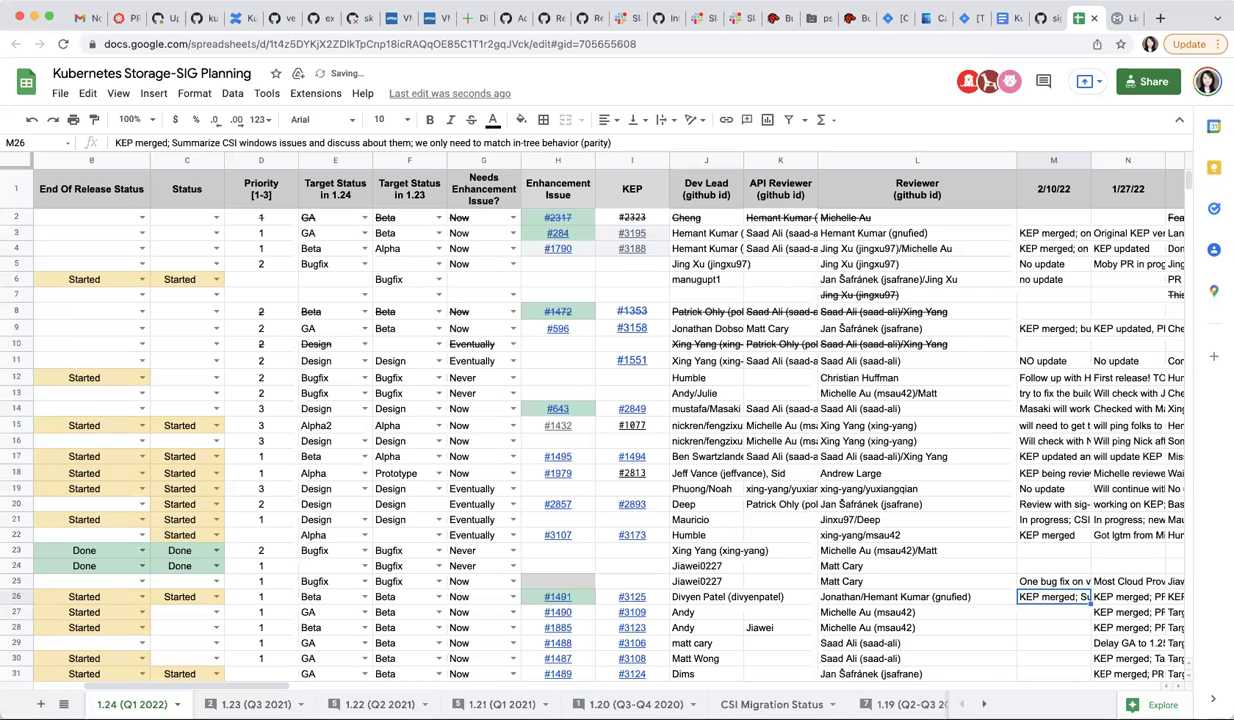
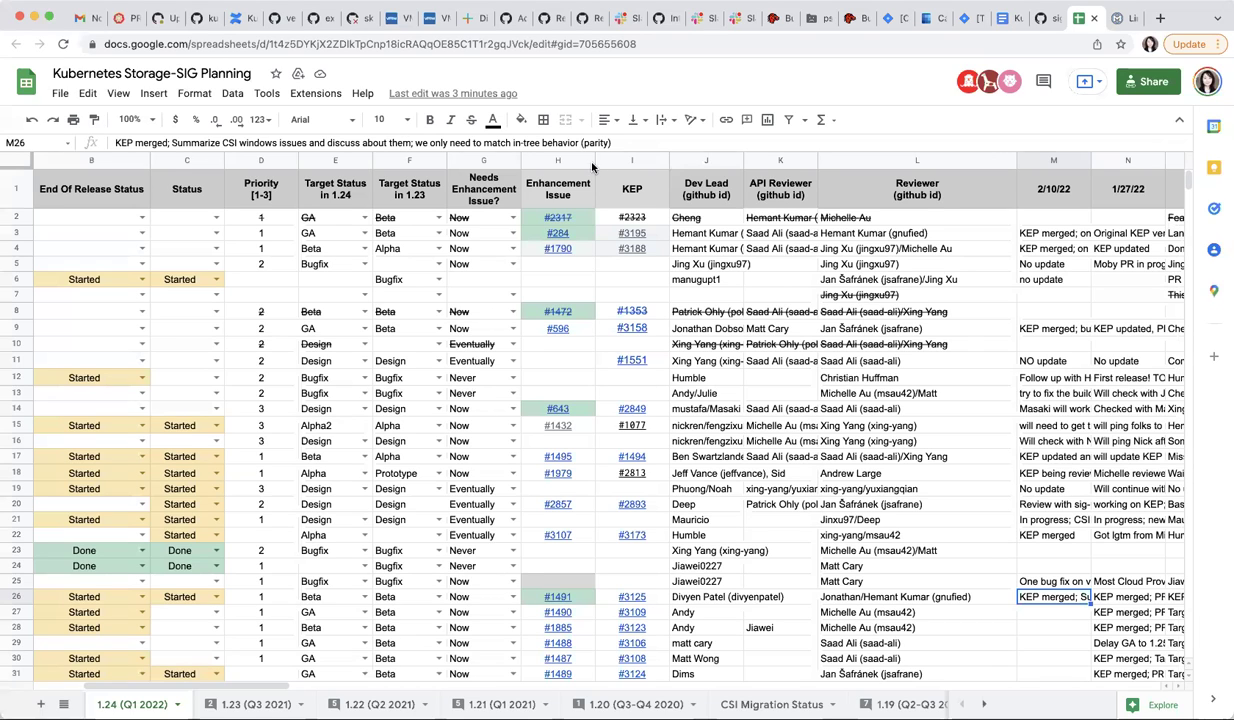
Step: Go to the "CSI Migration - AzureDisk" row and check its feature name and end-of-release status
click(1051, 614)
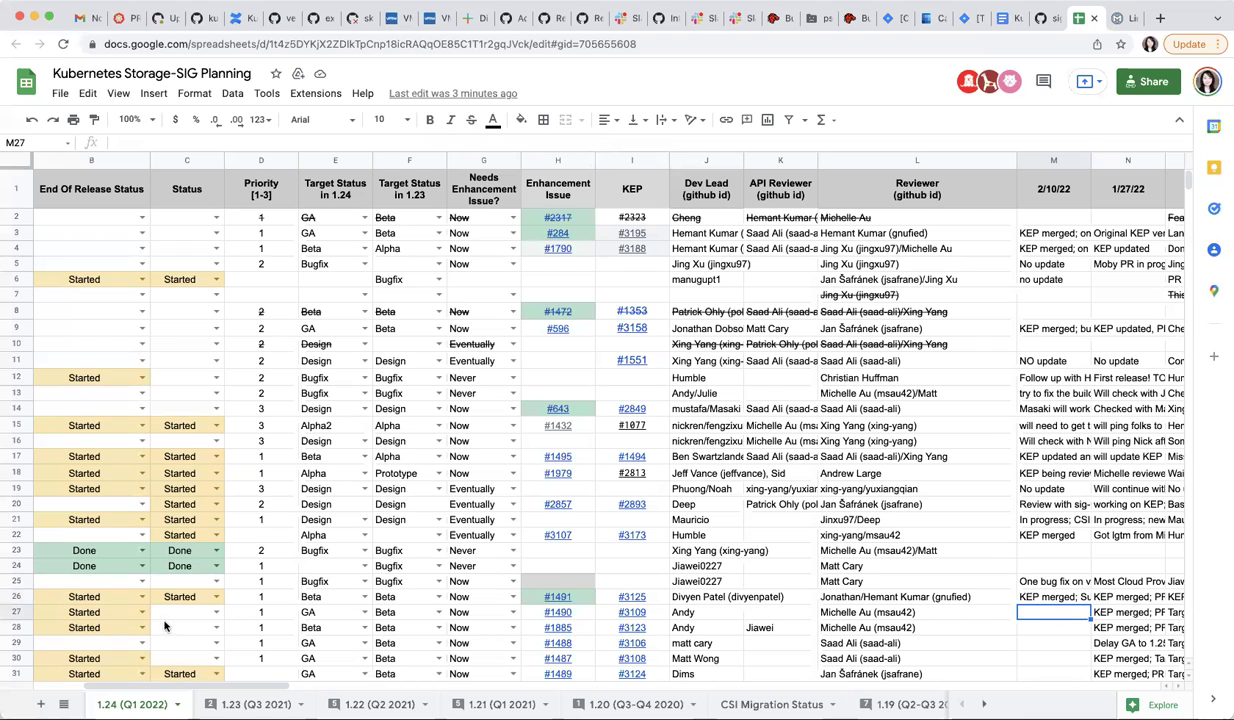
key(Left)
key(Left)
key(Left)
key(Left)
key(Left)
key(Left)
key(Left)
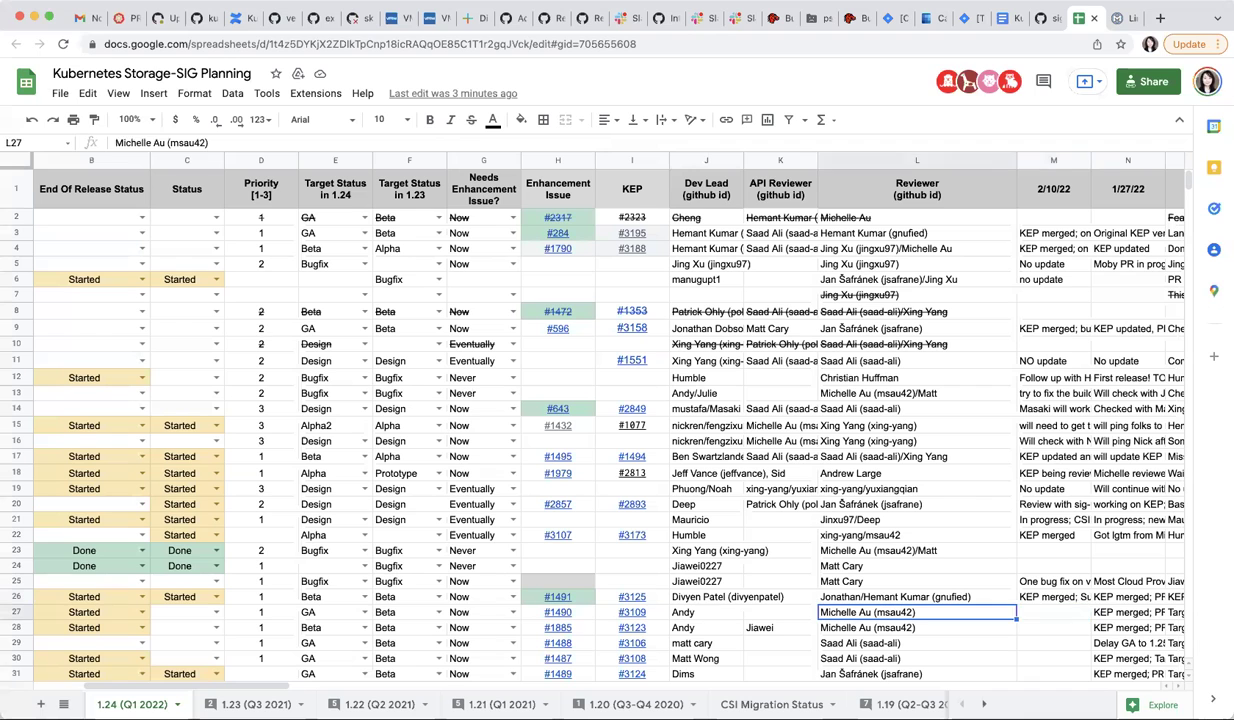
key(Left)
key(Left)
key(Left)
key(Left)
key(Left)
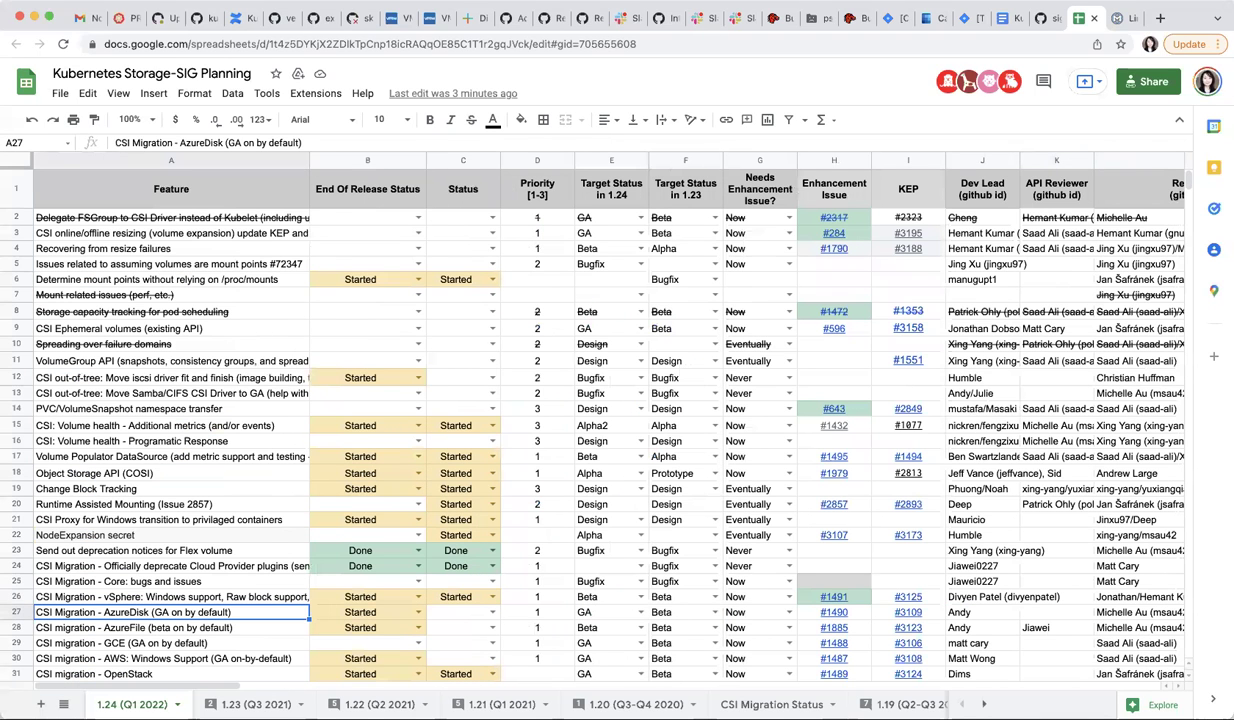
key(Up)
key(Down)
key(Right)
key(Right)
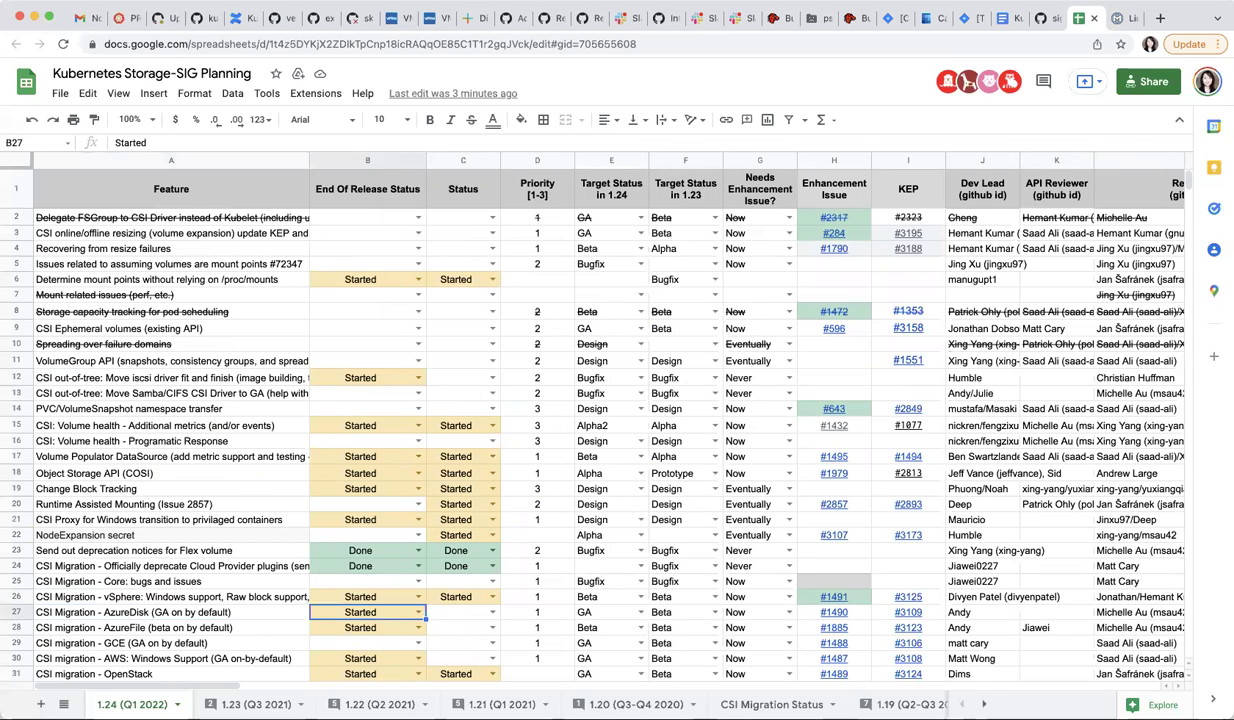
Step: Enter "Kep merged; PR out to go GA" as the AzureDisk migration row's 2/10/22 update
key(Right)
key(Right)
key(Right)
key(Right)
key(Right)
key(Right)
key(Right)
key(Right)
key(Right)
key(Right)
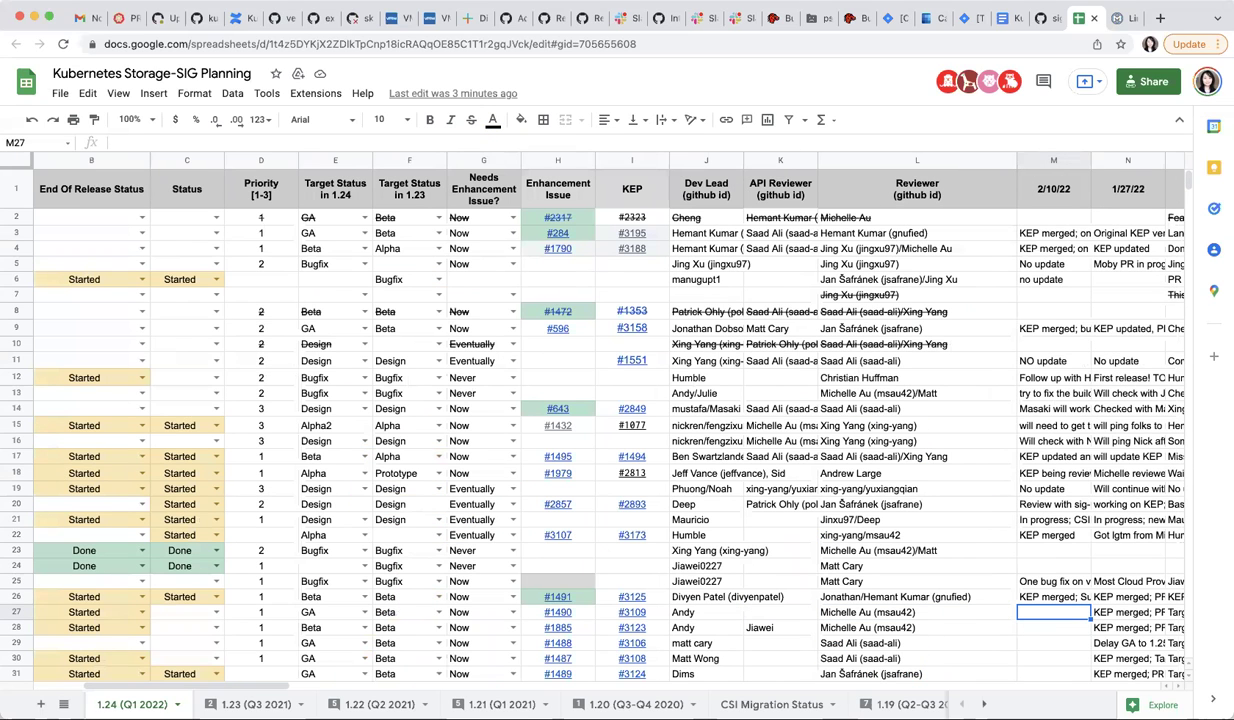
text(KEP merged; Summarize CSI windows issues and discuss about them; we only need to match in-tree behavior (parity))
text(Kep merged; )
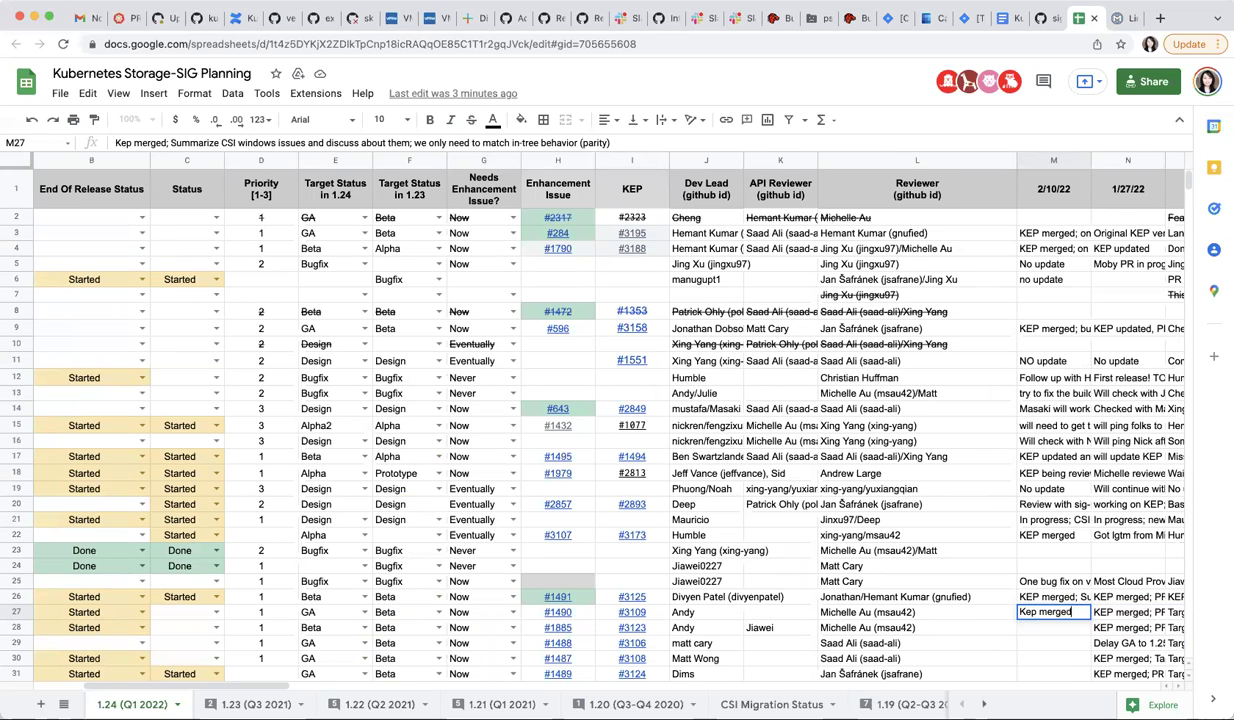
text(PR out)
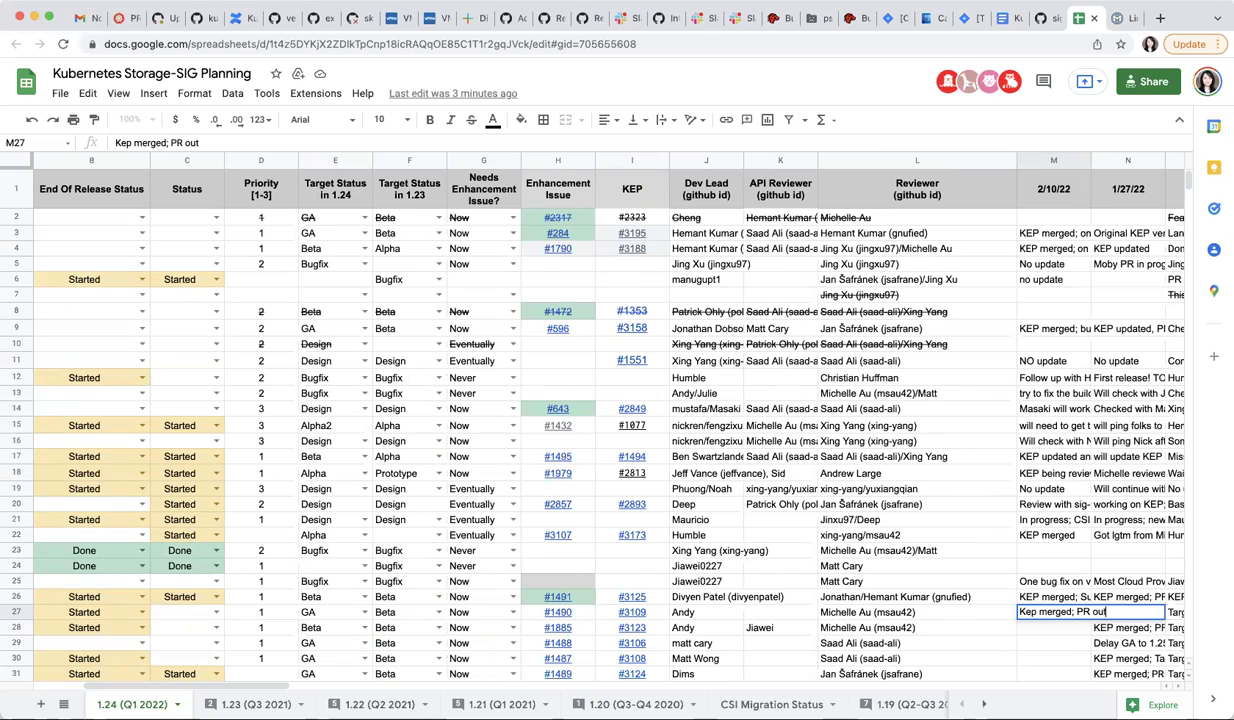
text( to go GA)
key(Return)
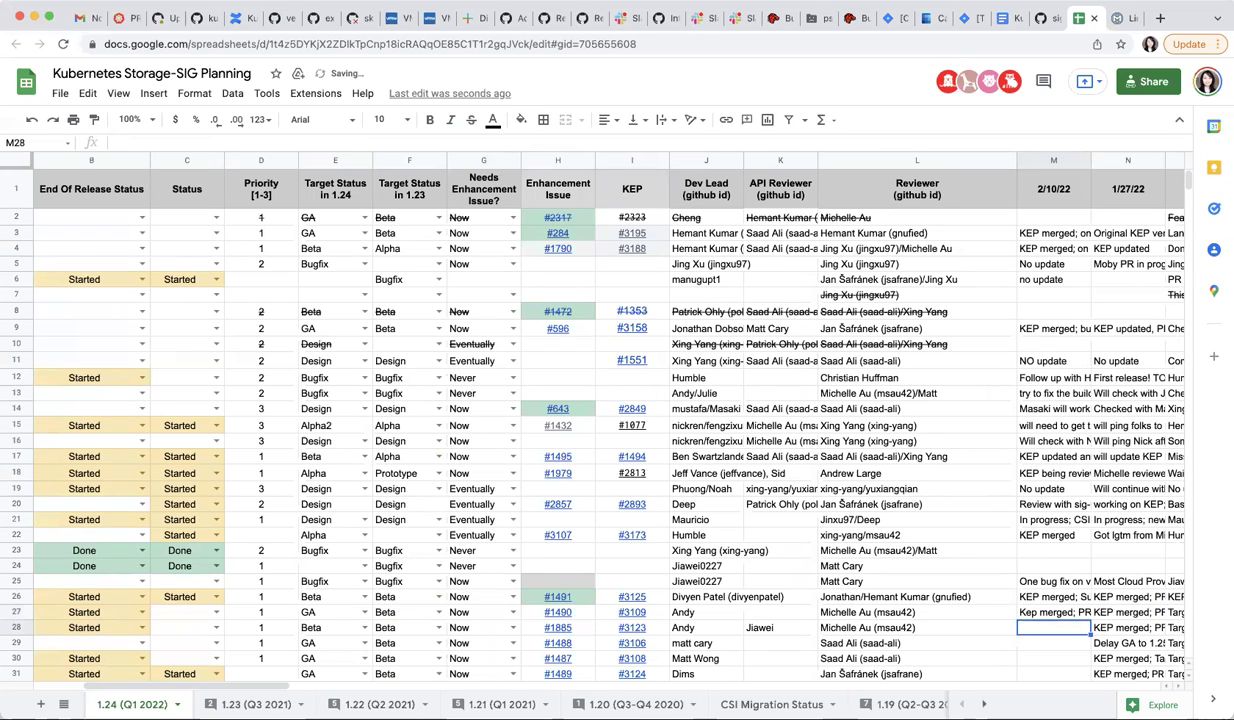
Step: Correct "Kep" to "KEP" in the AzureDisk migration row's 2/10/22 update
click(1040, 611)
click(126, 143)
key(BackSpace)
key(BackSpace)
text(EP)
key(Return)
click(1053, 611)
click(1053, 627)
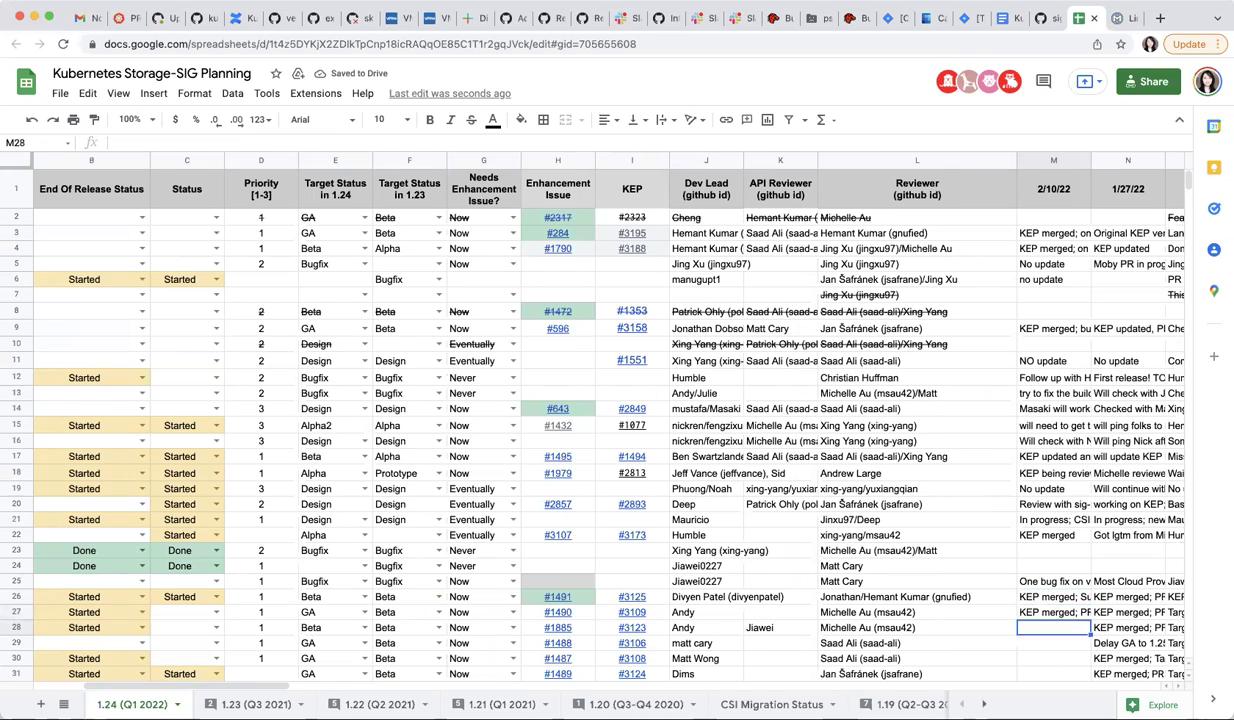
Step: Go back along the vSphere migration row to the feature names and check the AzureDisk migration entry
key(Up)
key(Up)
key(Left)
key(Left)
key(Left)
key(Left)
key(Left)
key(Left)
key(Left)
key(Left)
key(Left)
key(Left)
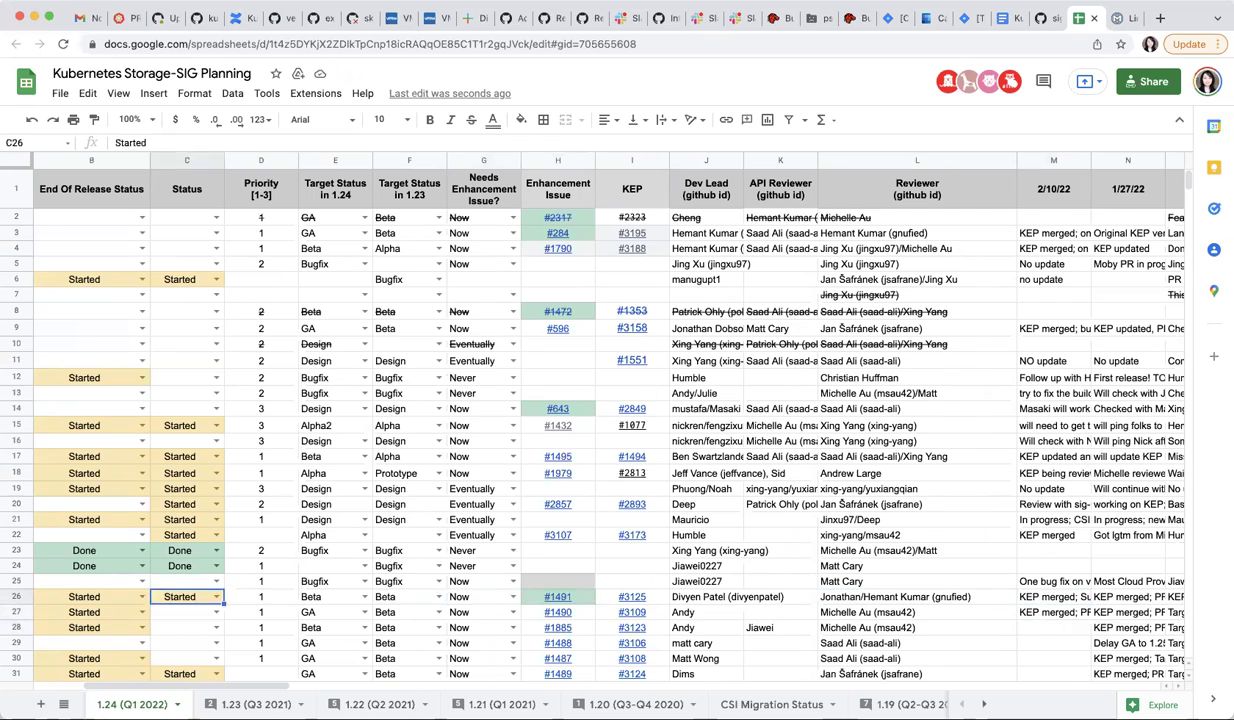
key(Left)
key(Left)
key(Down)
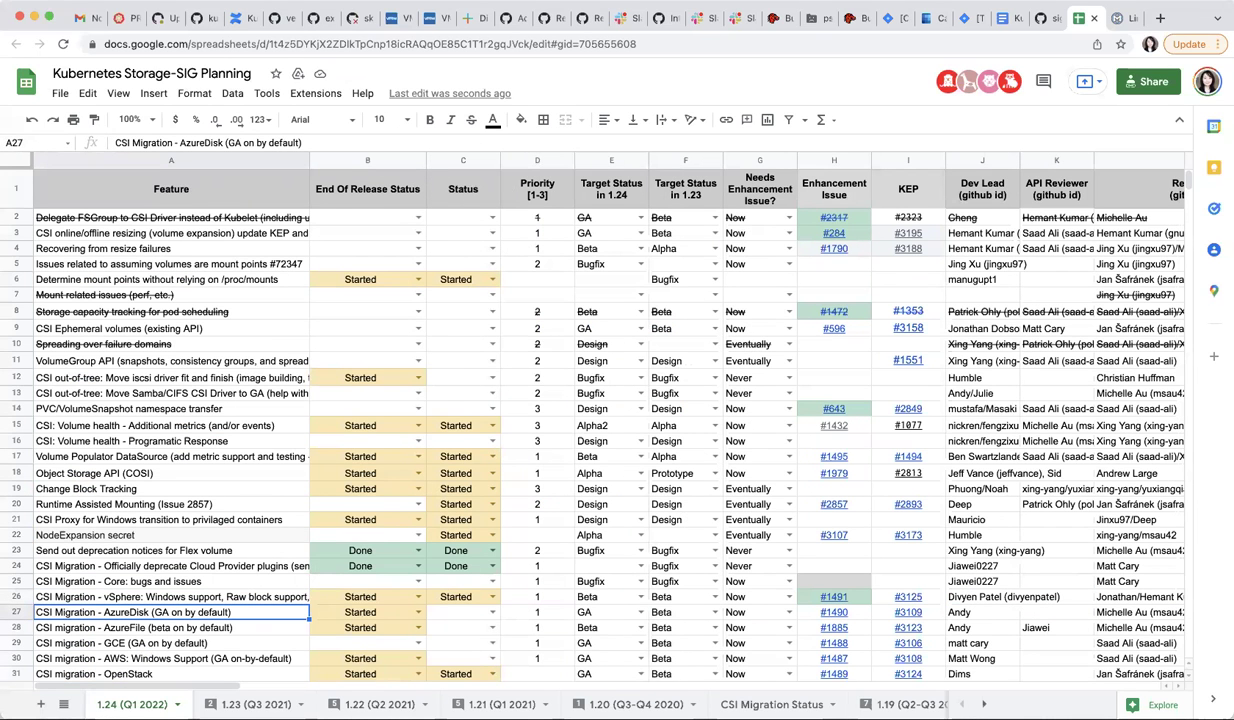
Step: Look through the CSI migration feature names between vSphere and CephRBD, ending at the AzureFile entry
key(Down)
key(Down)
key(Down)
key(Up)
key(Up)
key(Up)
key(Up)
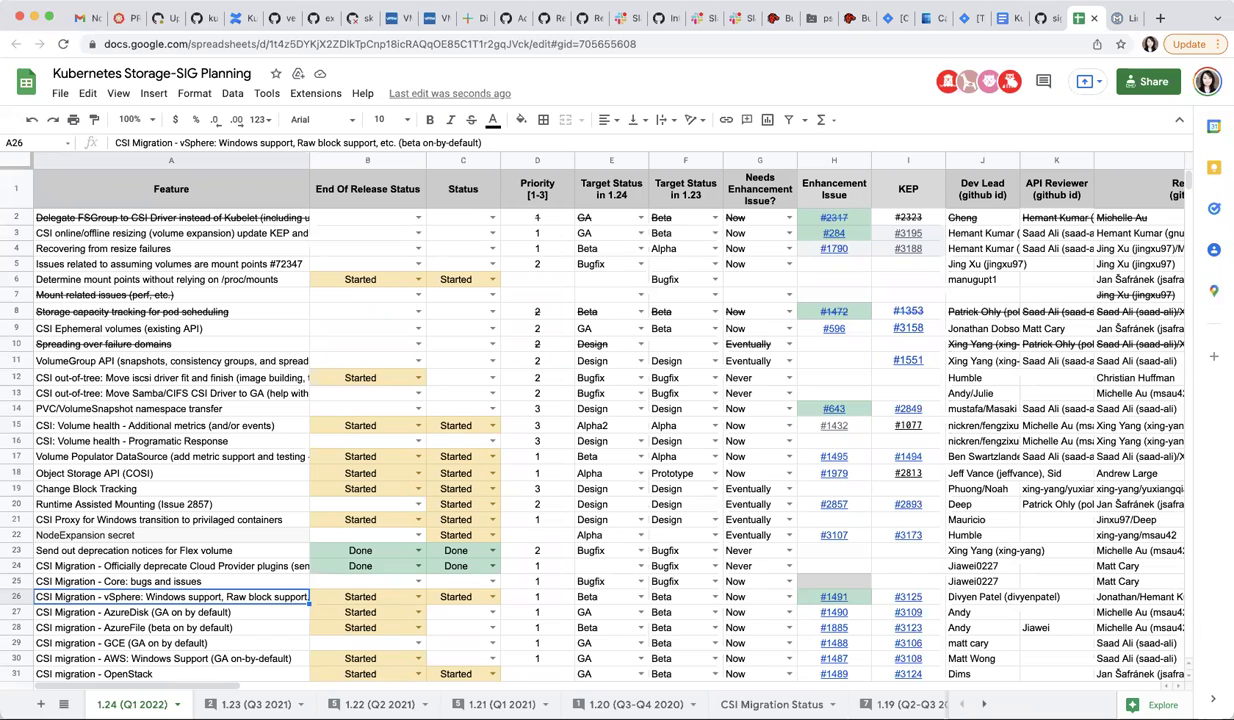
key(Down)
key(Down)
key(Down)
key(Down)
key(Down)
key(Down)
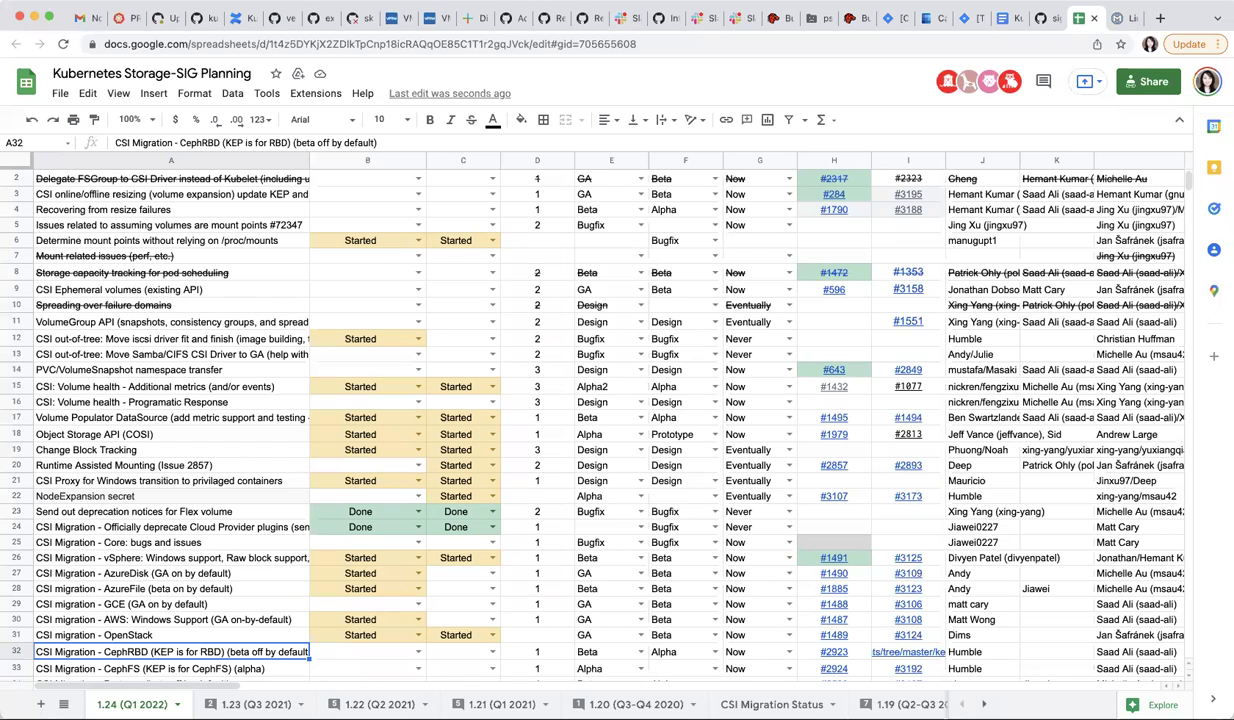
key(Up)
key(Up)
key(Up)
key(Up)
key(Up)
key(Up)
key(Up)
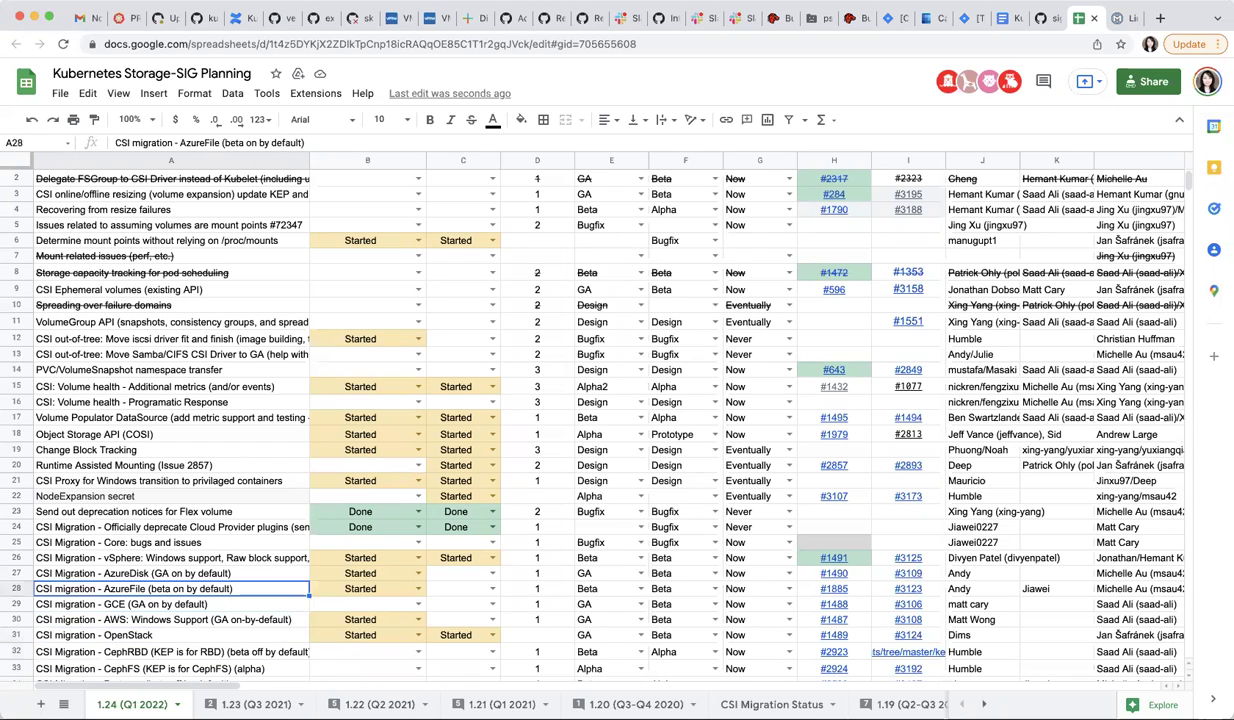
key(Up)
key(Down)
key(Down)
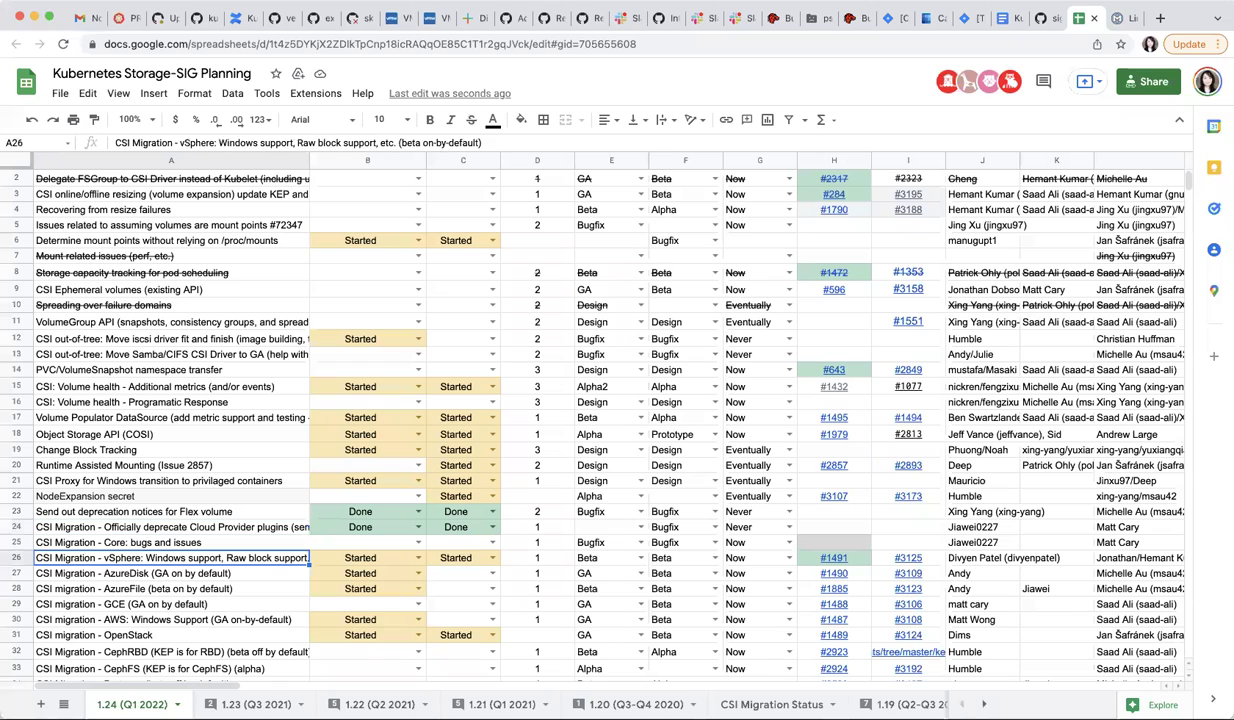
key(Up)
key(Down)
key(Up)
key(Down)
key(Down)
key(Down)
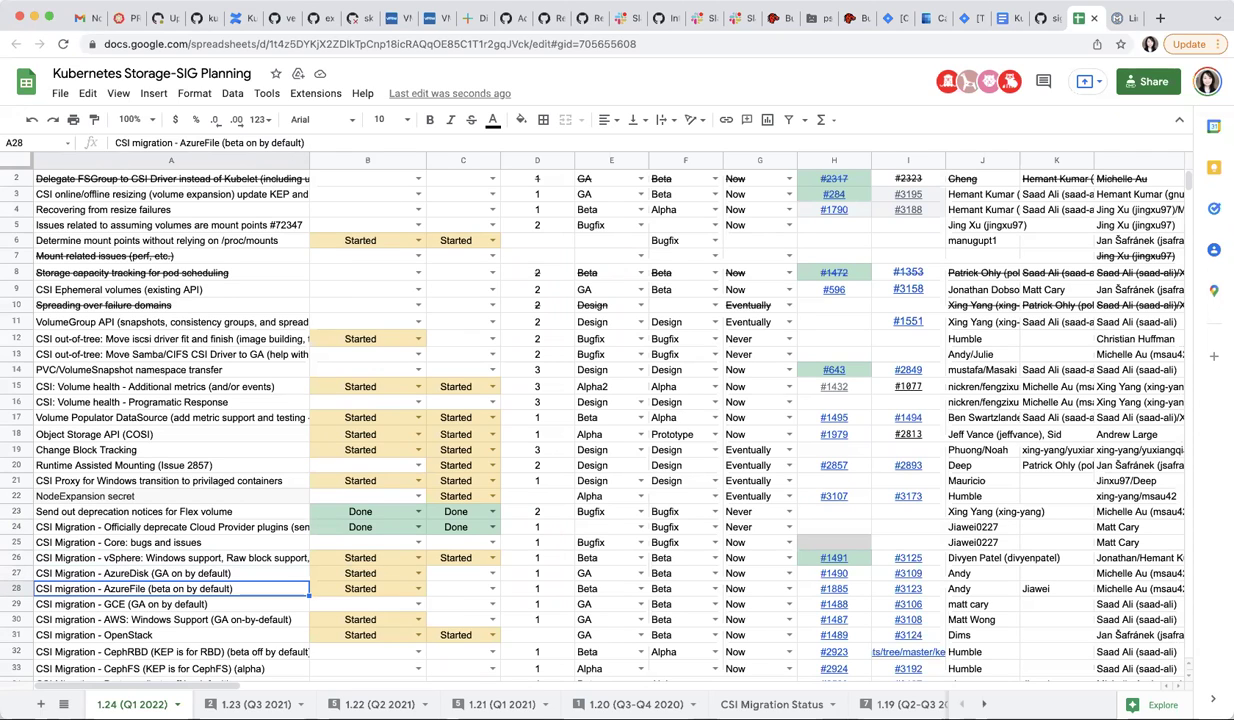
Step: Enter "KEP merged; on by default and beta" as the AzureFile migration row's 2/10/22 update
key(Right)
key(Right)
key(Right)
key(Right)
key(Right)
key(Right)
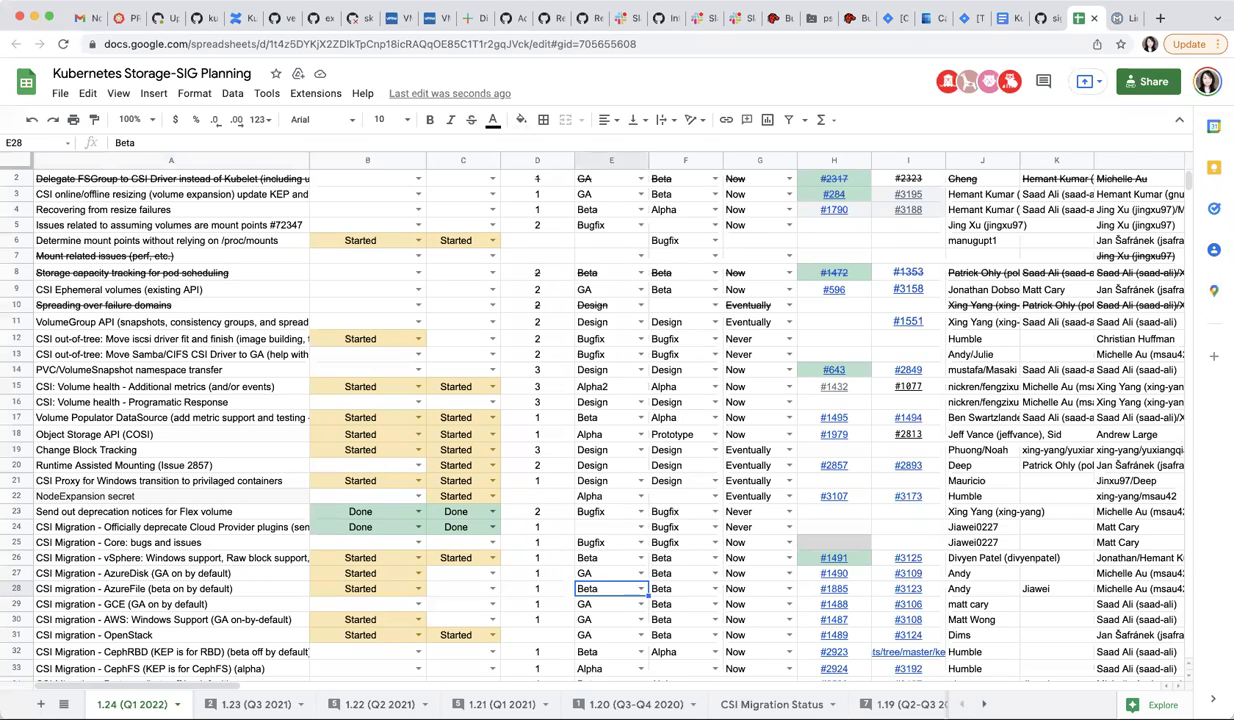
key(Right)
key(Right)
key(Right)
key(Right)
key(Right)
key(Right)
key(Right)
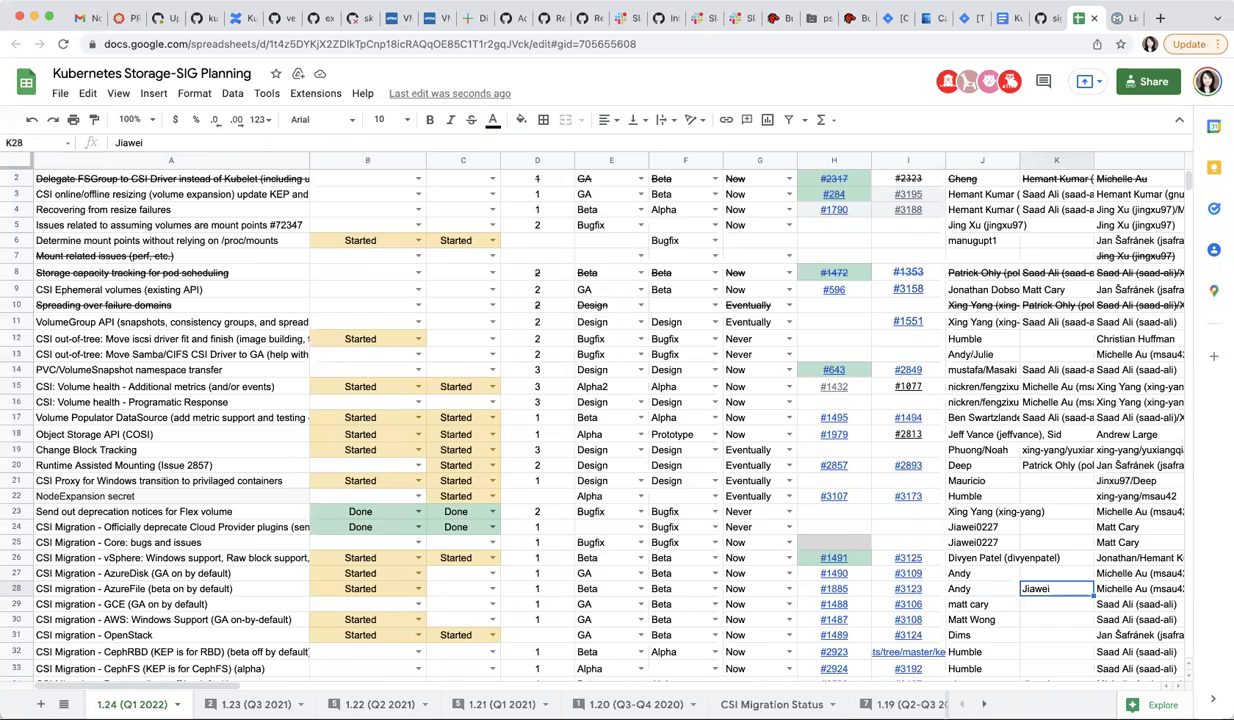
key(Left)
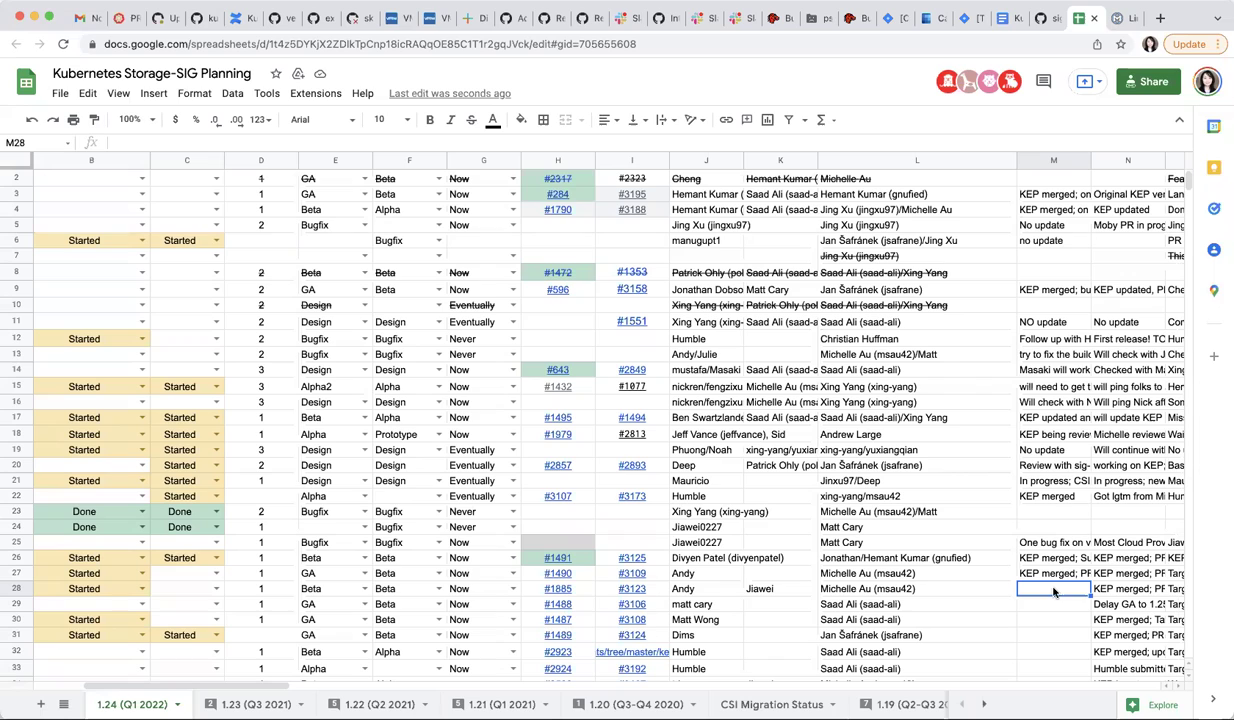
text(KEP merged;)
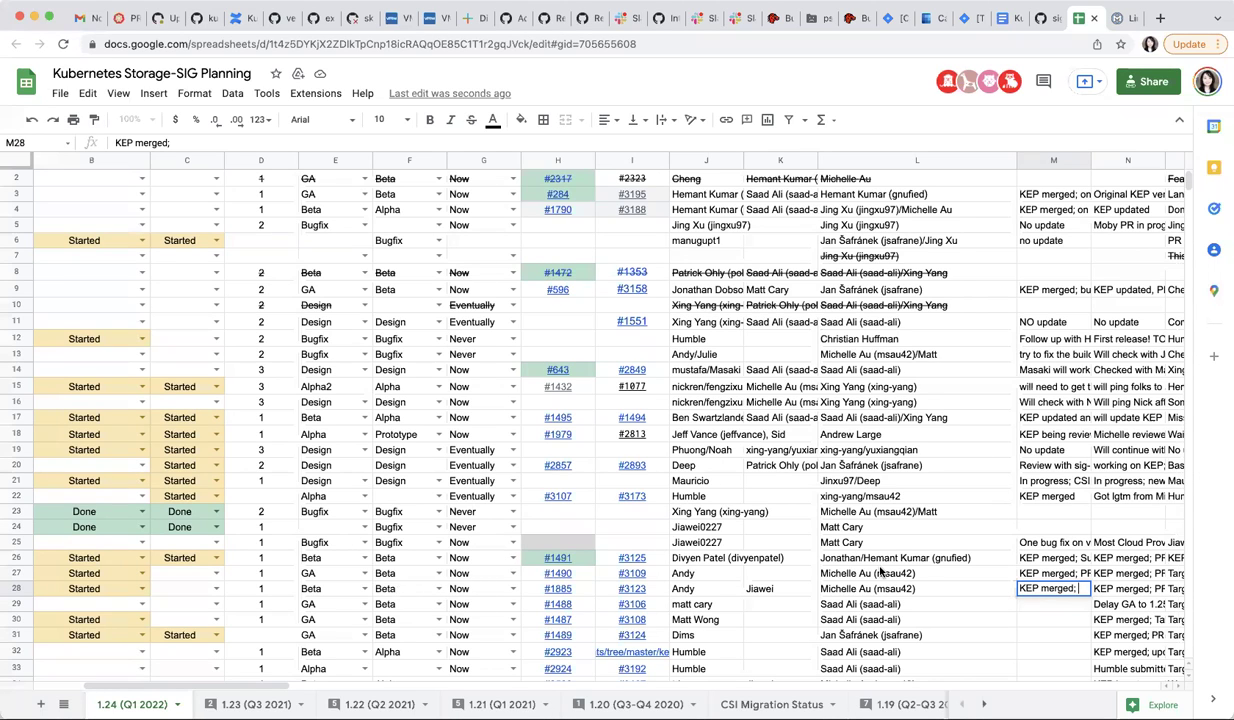
text(on)
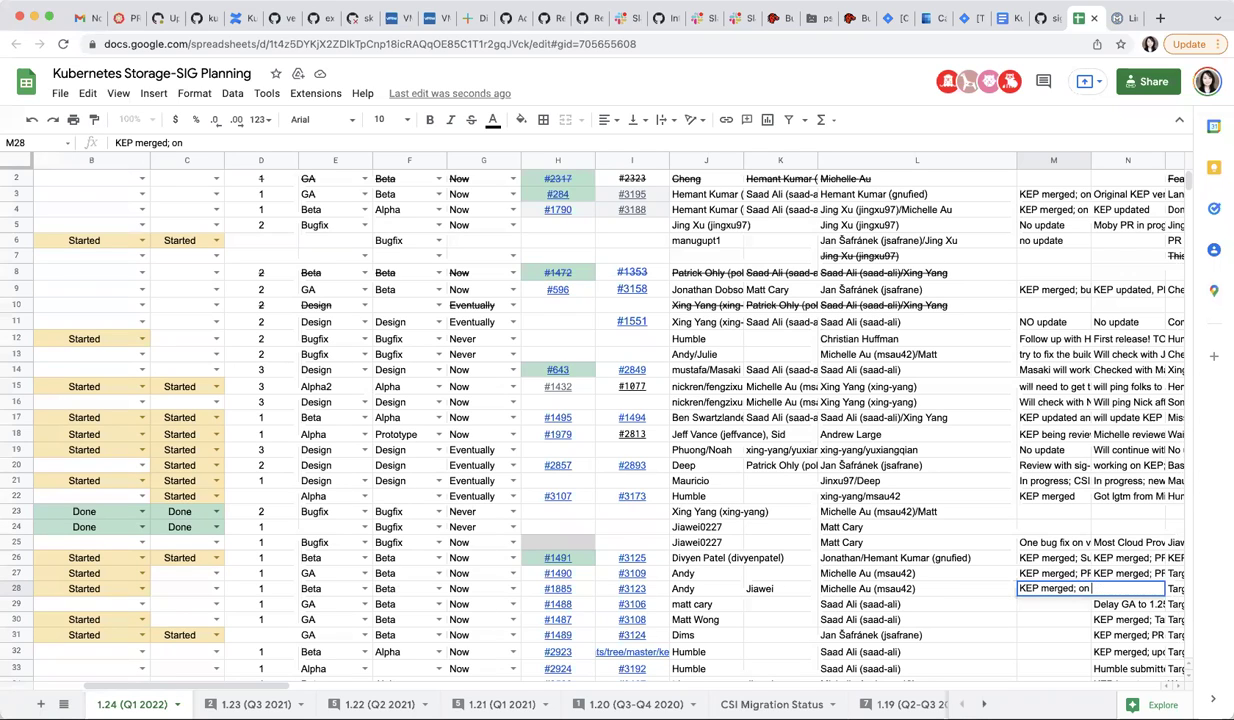
text( by default and be)
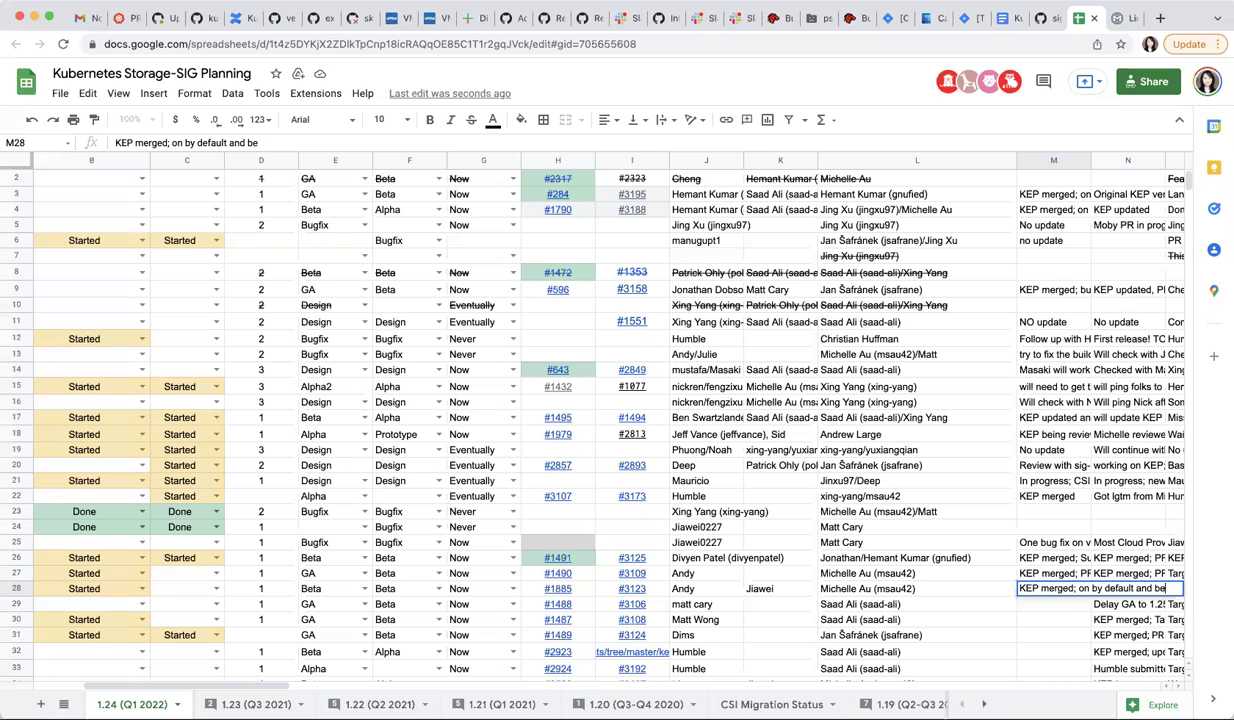
key(Return)
key(Up)
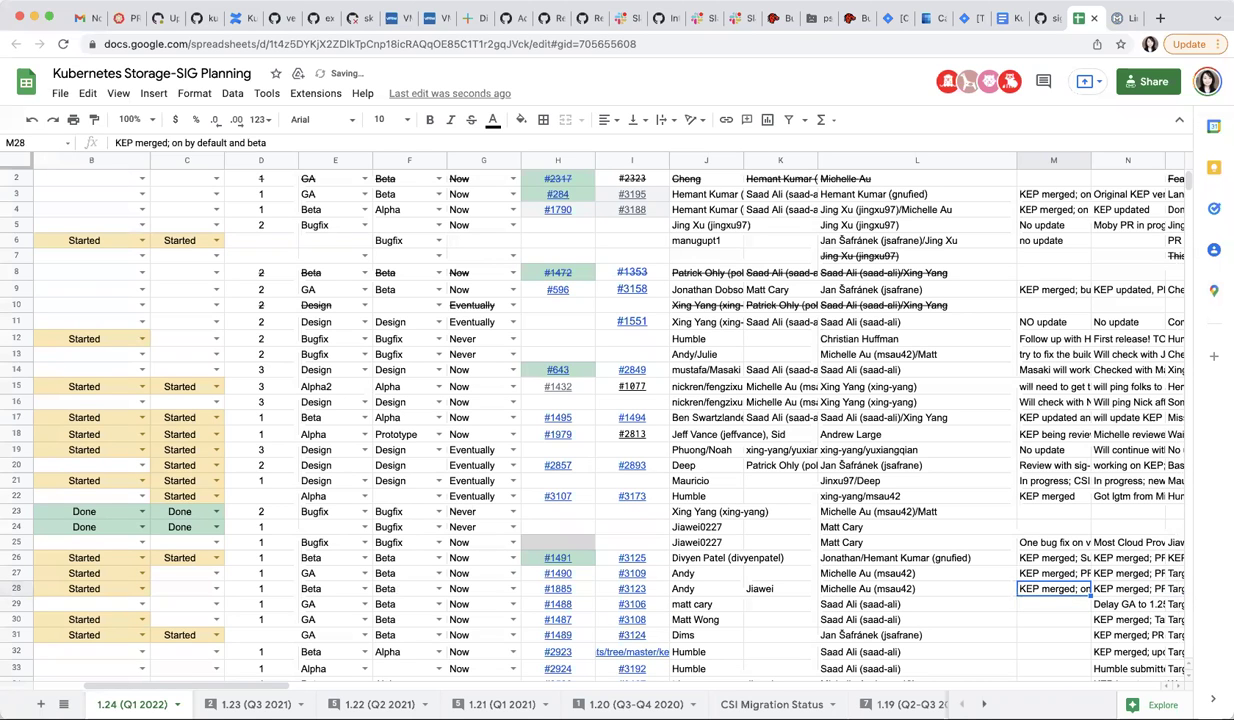
Step: Go back to the feature names and look through the CSI migration entries around GCE, ending at the GCE entry
key(Left)
key(Left)
key(Left)
key(Left)
key(Left)
key(Left)
key(Left)
key(Left)
key(Left)
key(Left)
key(Left)
key(Left)
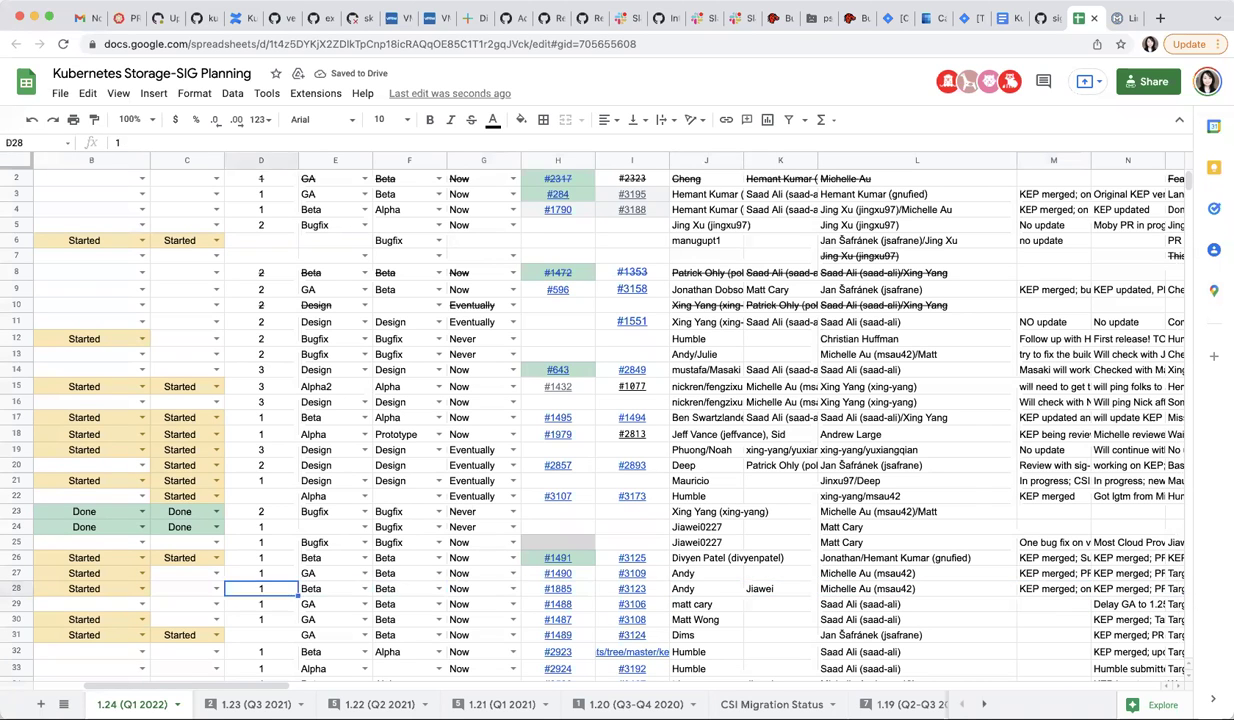
key(Down)
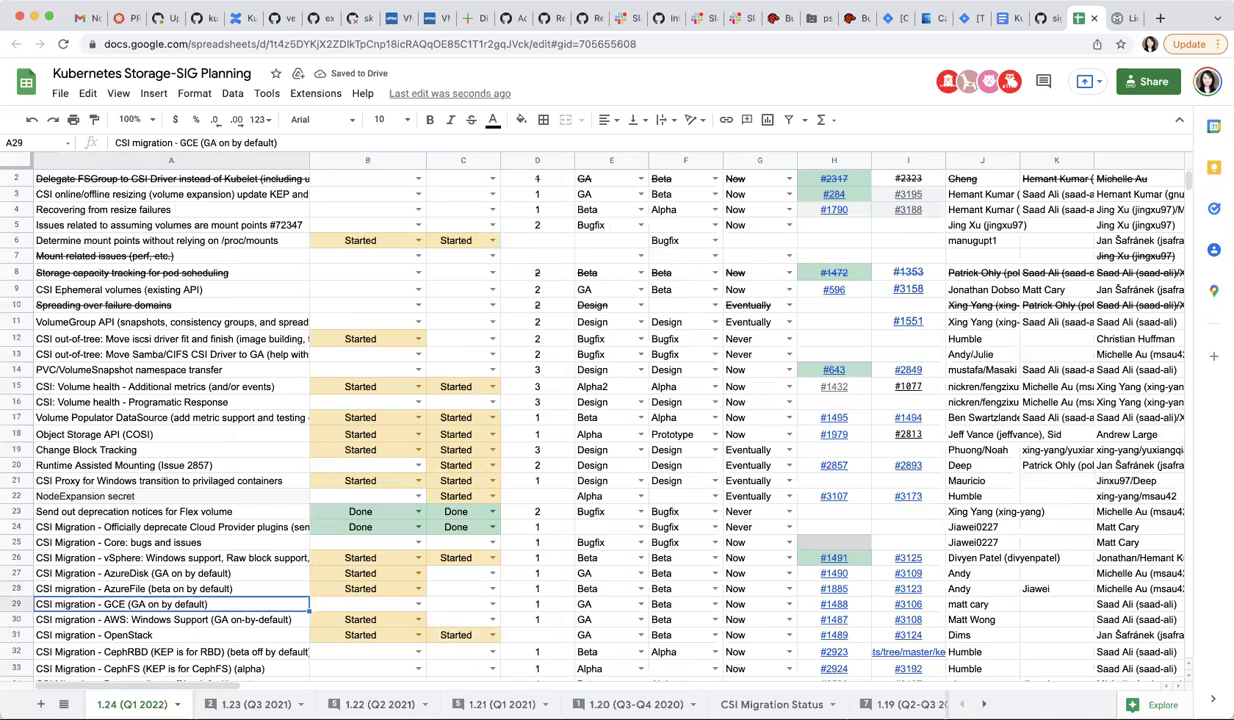
key(Down)
key(Up)
key(Up)
key(Down)
key(Down)
key(Up)
key(Down)
key(Up)
Step: Read the GCE migration row's previous status update and return to its feature name
key(Right)
key(Right)
key(Right)
key(Right)
key(Right)
key(Right)
key(Right)
key(Right)
key(Right)
key(Right)
key(Right)
key(Right)
key(Right)
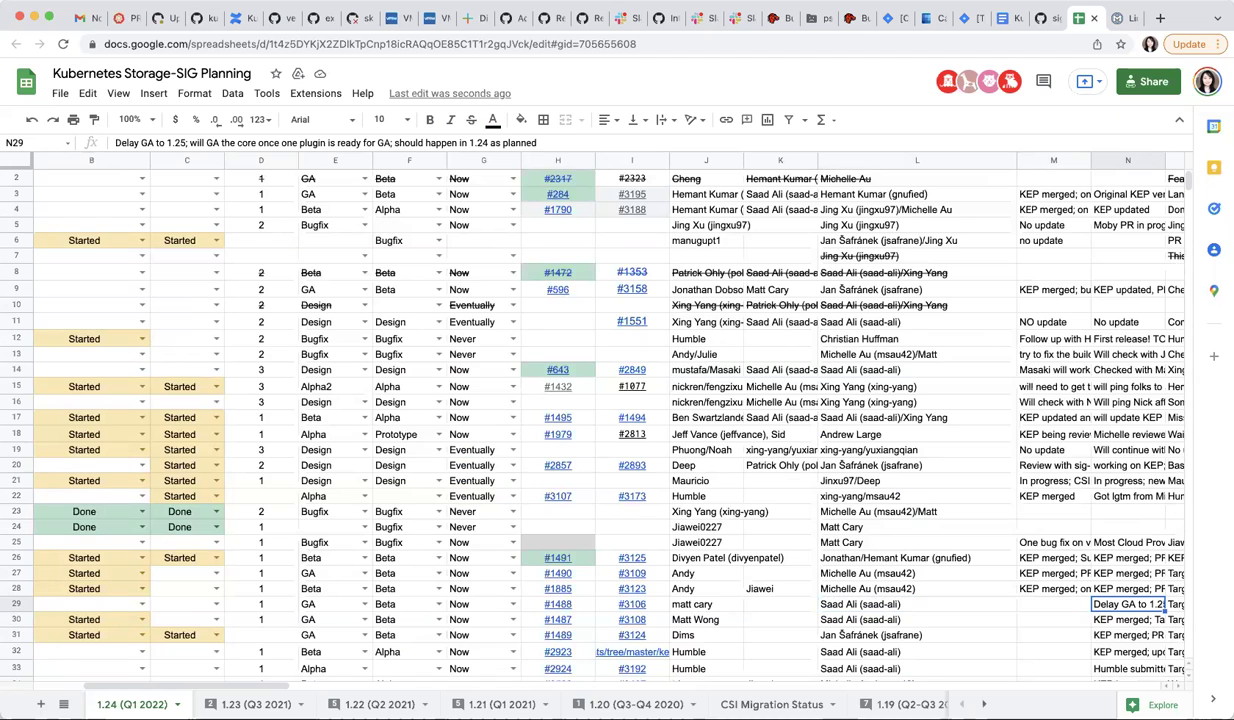
click(1053, 604)
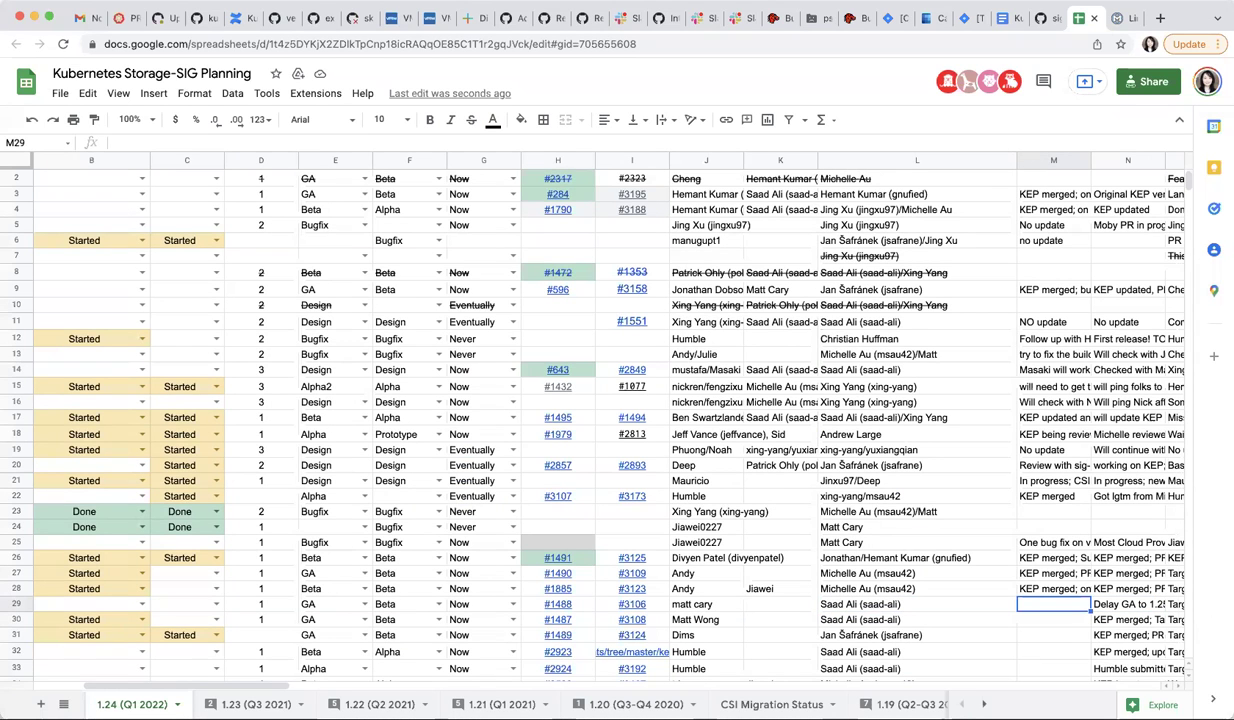
key(Left)
key(Left)
key(Left)
key(Left)
key(Left)
key(Left)
key(Left)
key(Left)
key(Left)
key(Left)
key(Left)
key(Left)
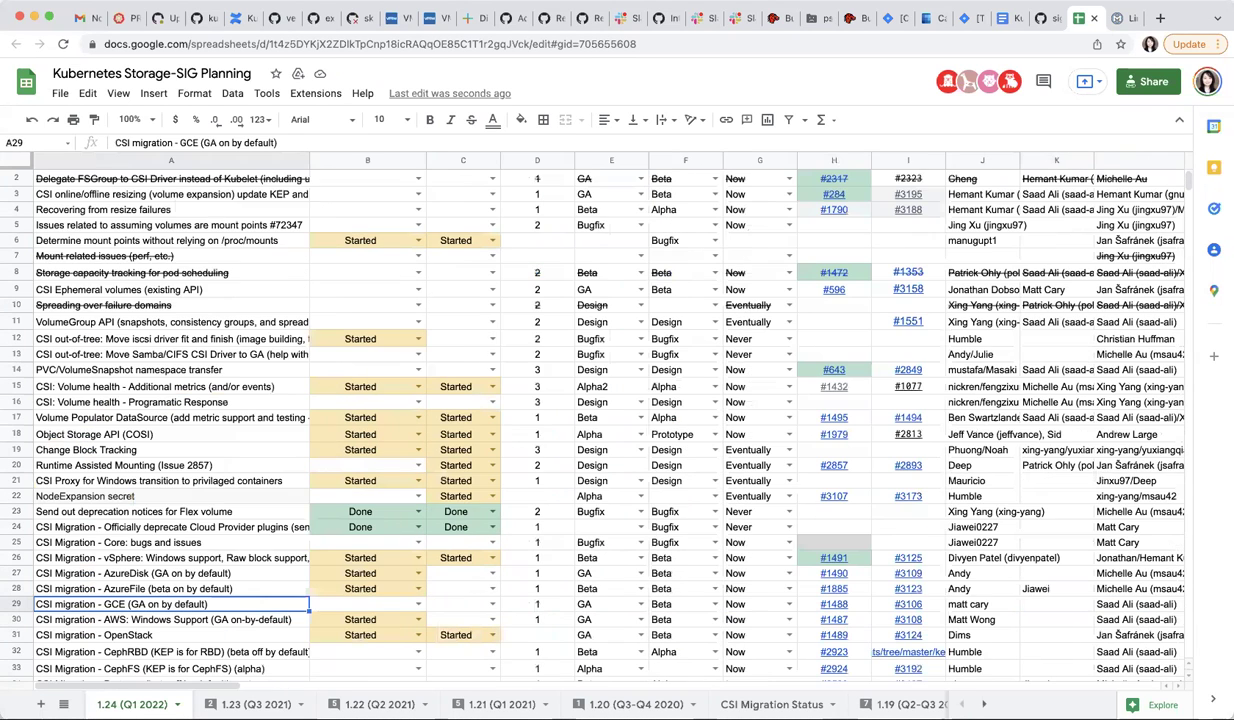
Step: Enter "already on by default beta; delay to 1.25 GA" as the GCE migration row's 2/10/22 update
key(Right)
key(Right)
key(Right)
key(Right)
key(Right)
key(Right)
key(Right)
key(Right)
key(Right)
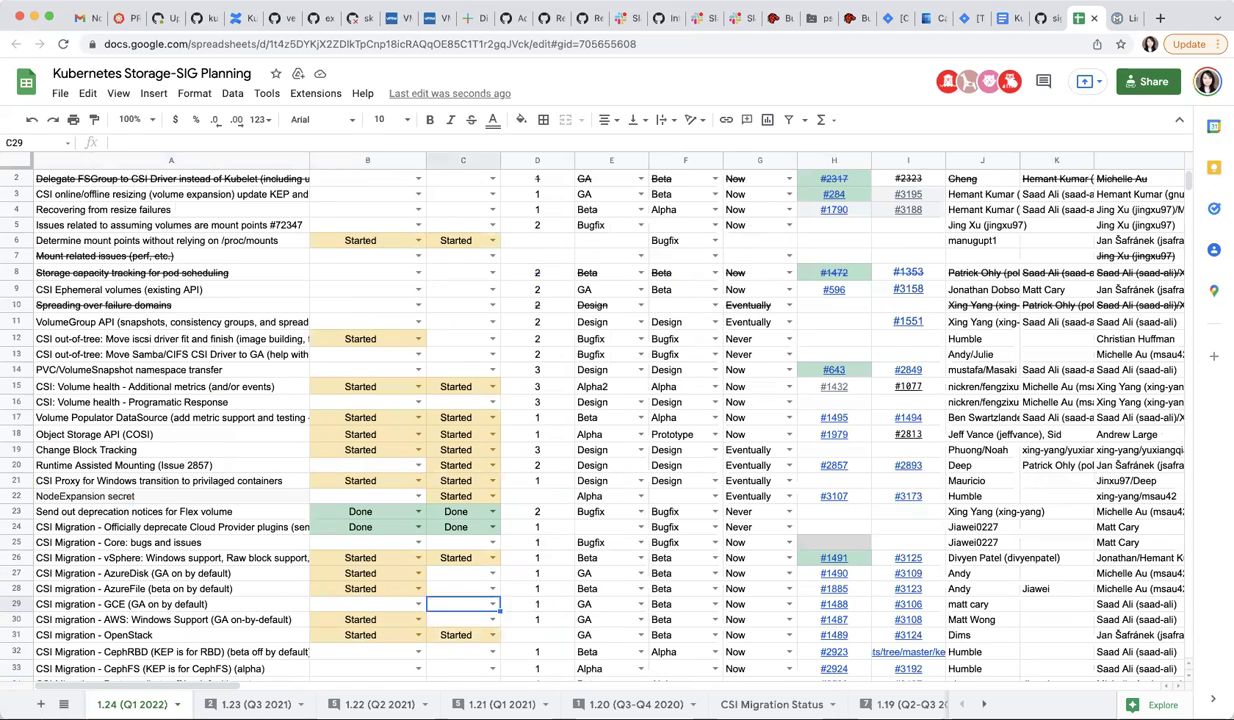
key(Right)
key(Right)
key(Right)
key(Right)
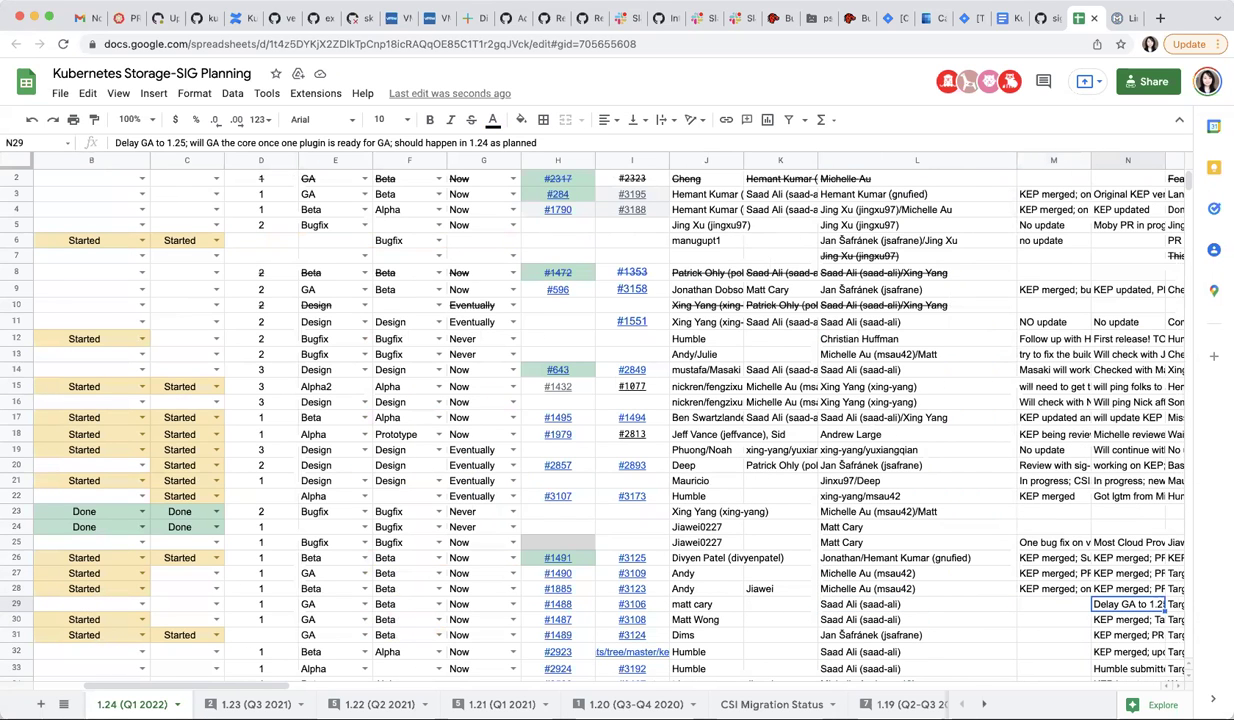
key(Left)
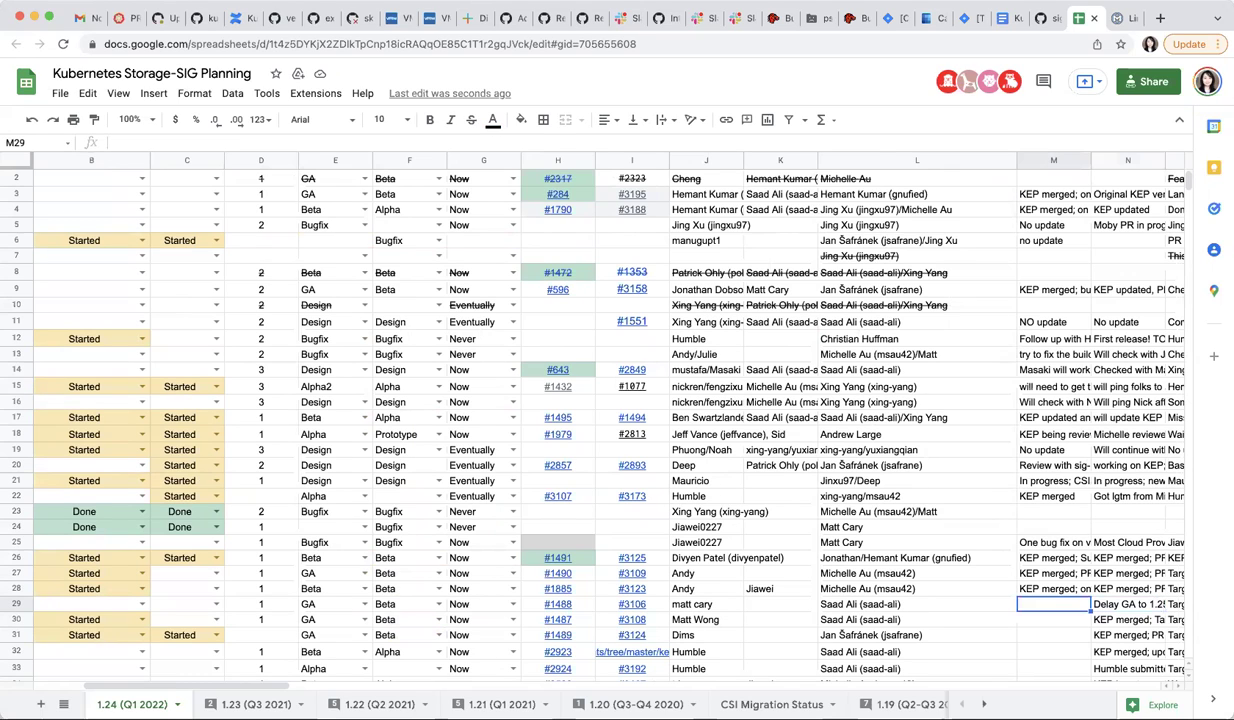
text(already)
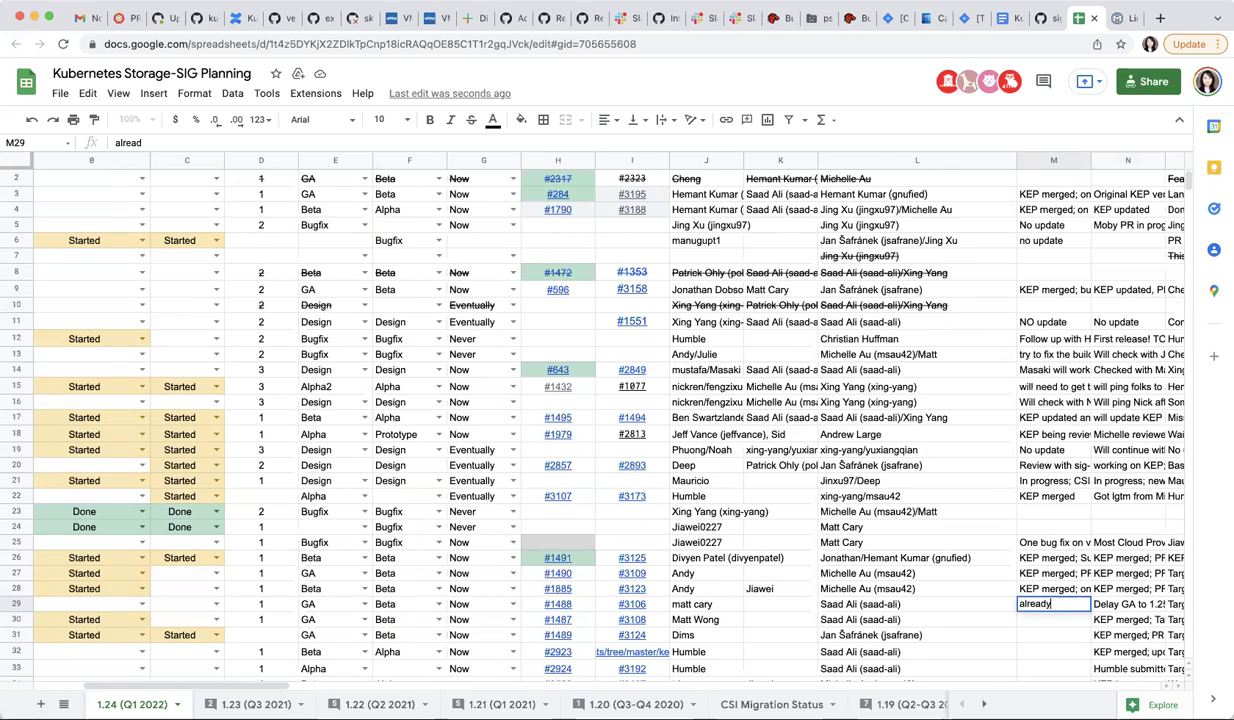
text( on by default beta;)
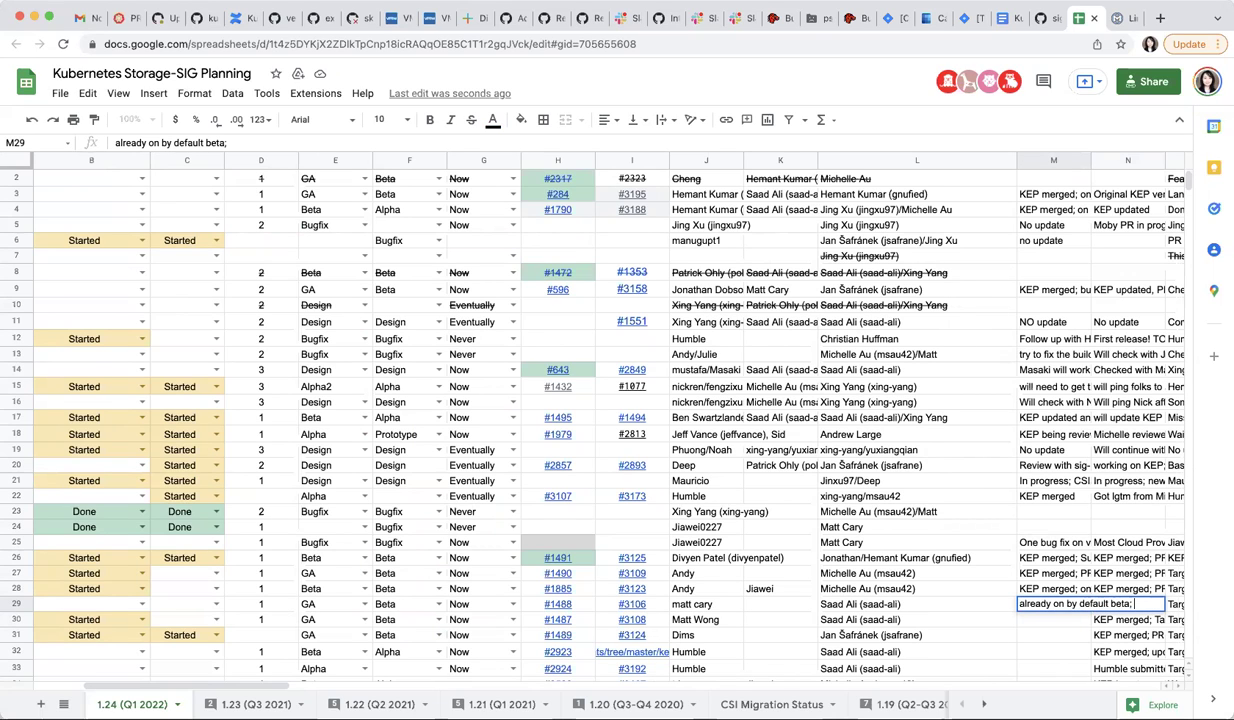
key(BackSpace)
key(BackSpace)
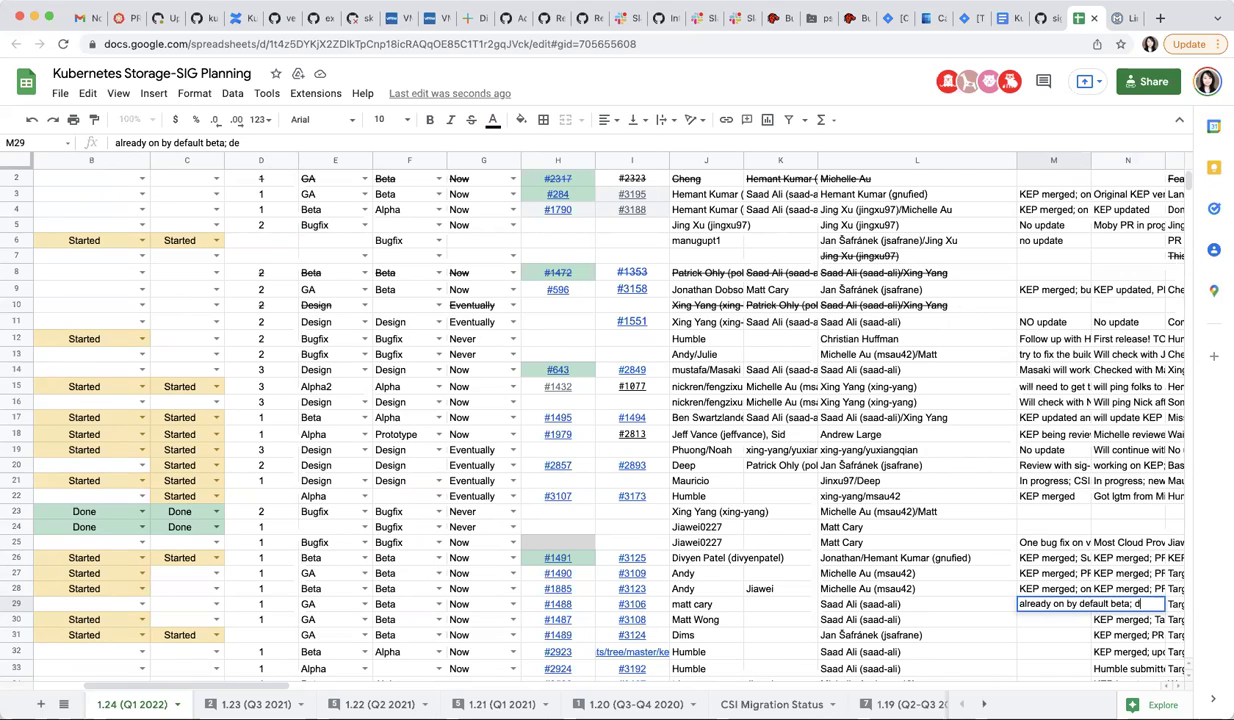
text(;)
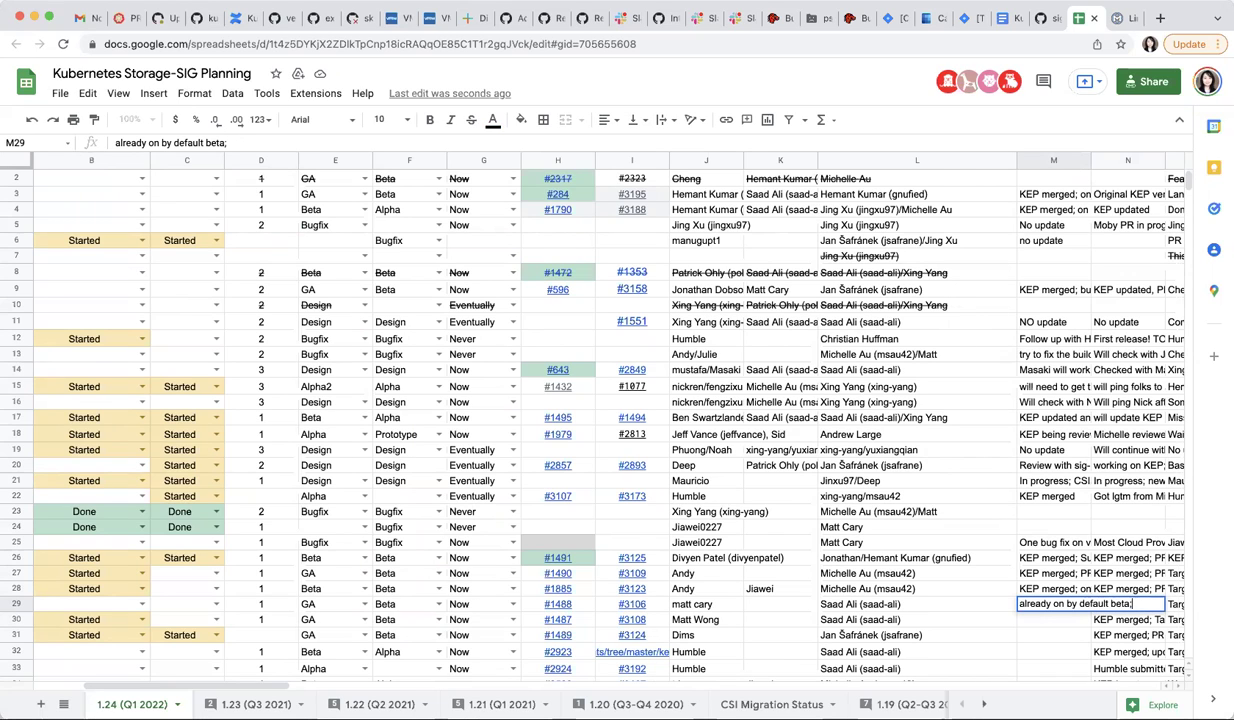
text( delay to 1.25 GA)
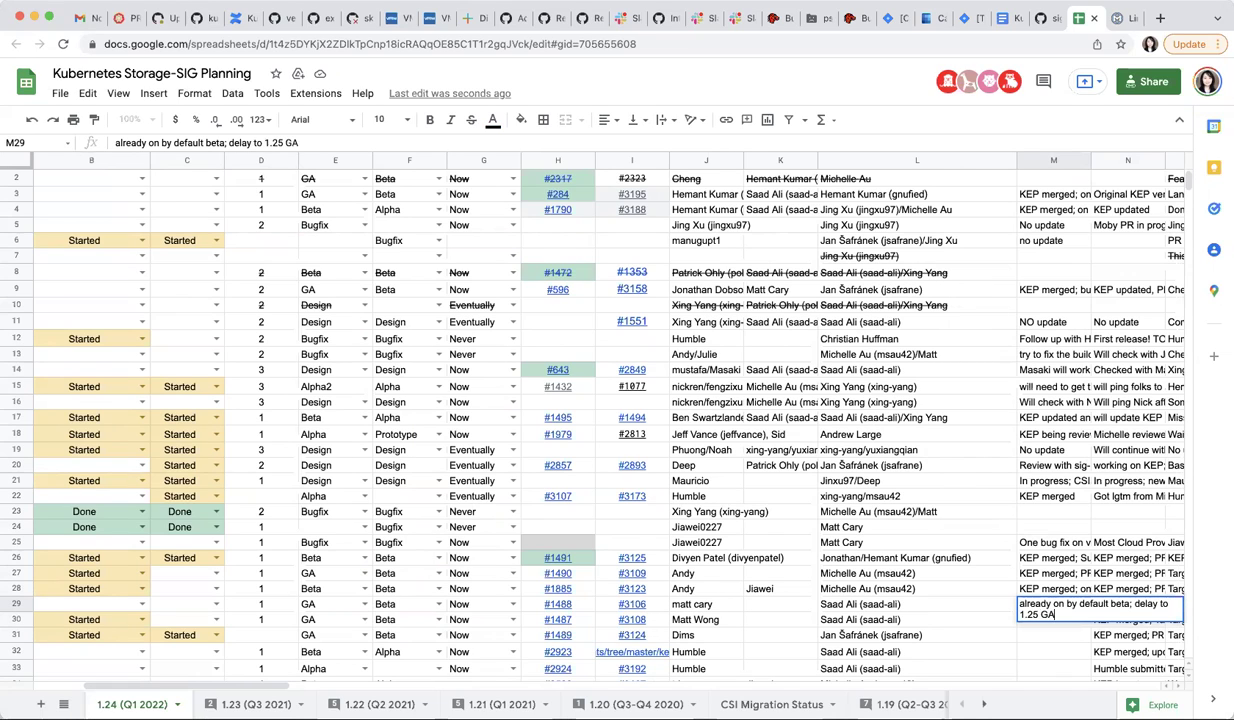
key(Return)
key(Up)
key(Down)
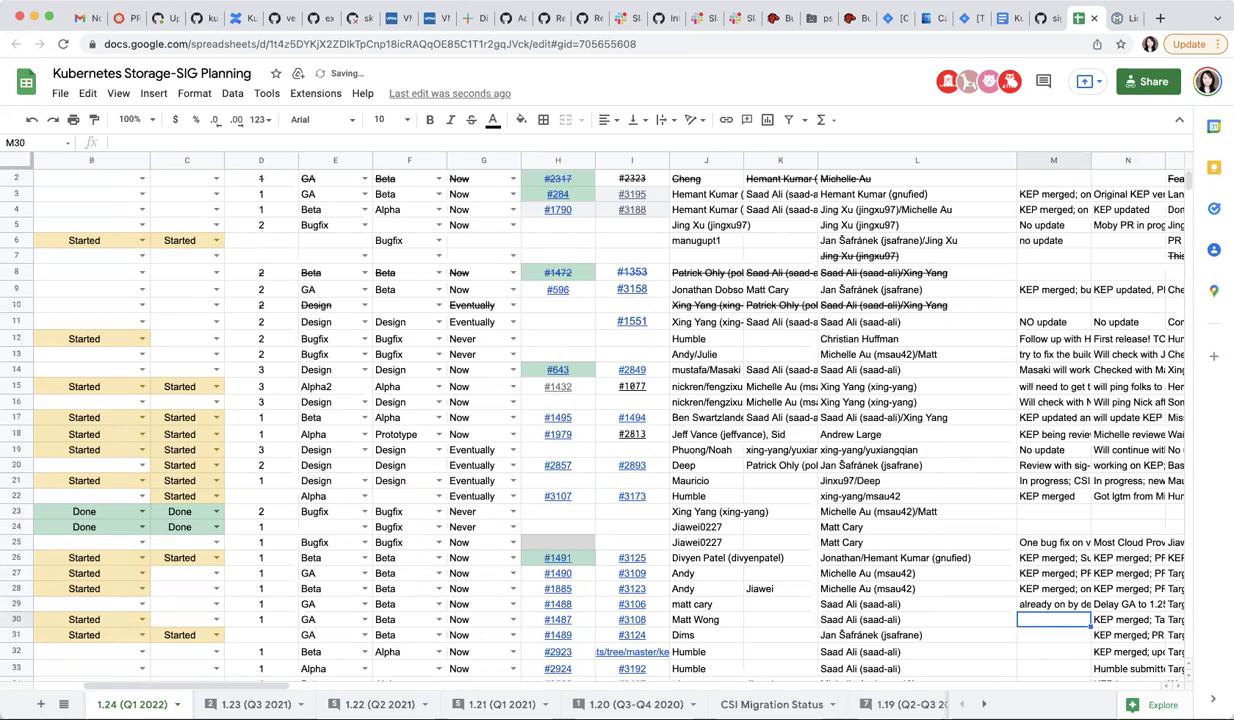
key(Left)
key(Right)
click(1053, 604)
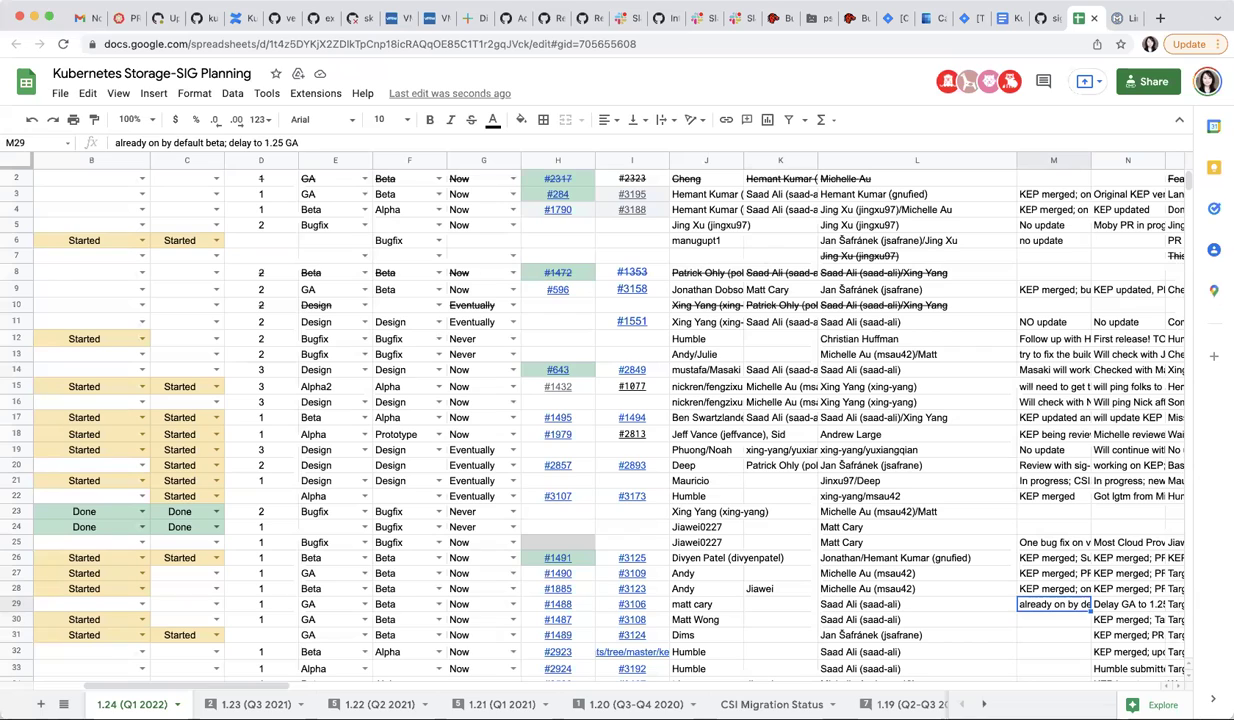
click(1053, 588)
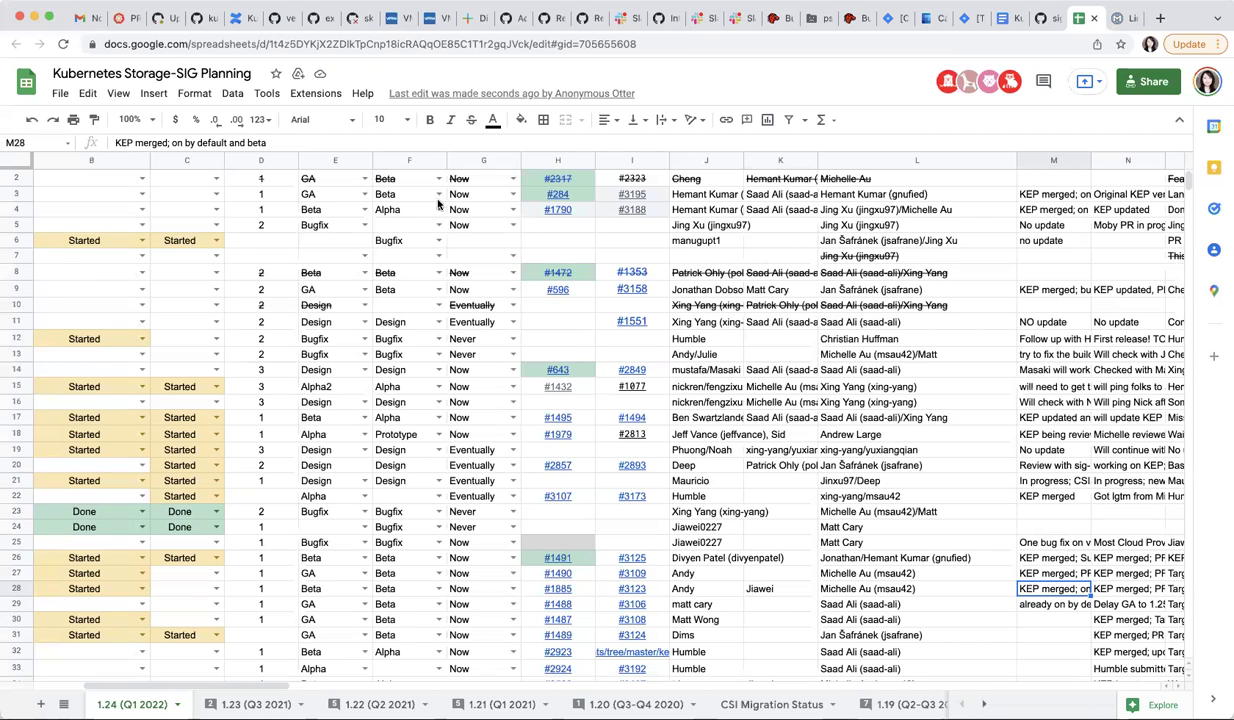
click(280, 142)
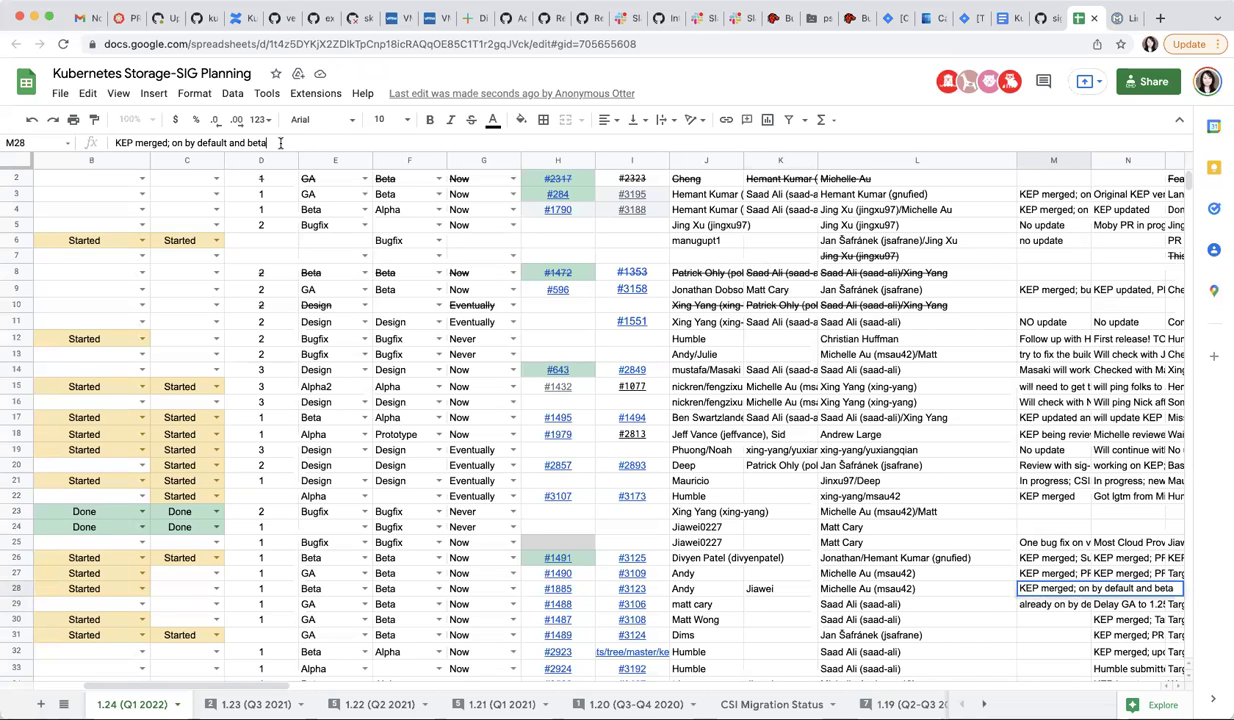
text(;)
key(BackSpace)
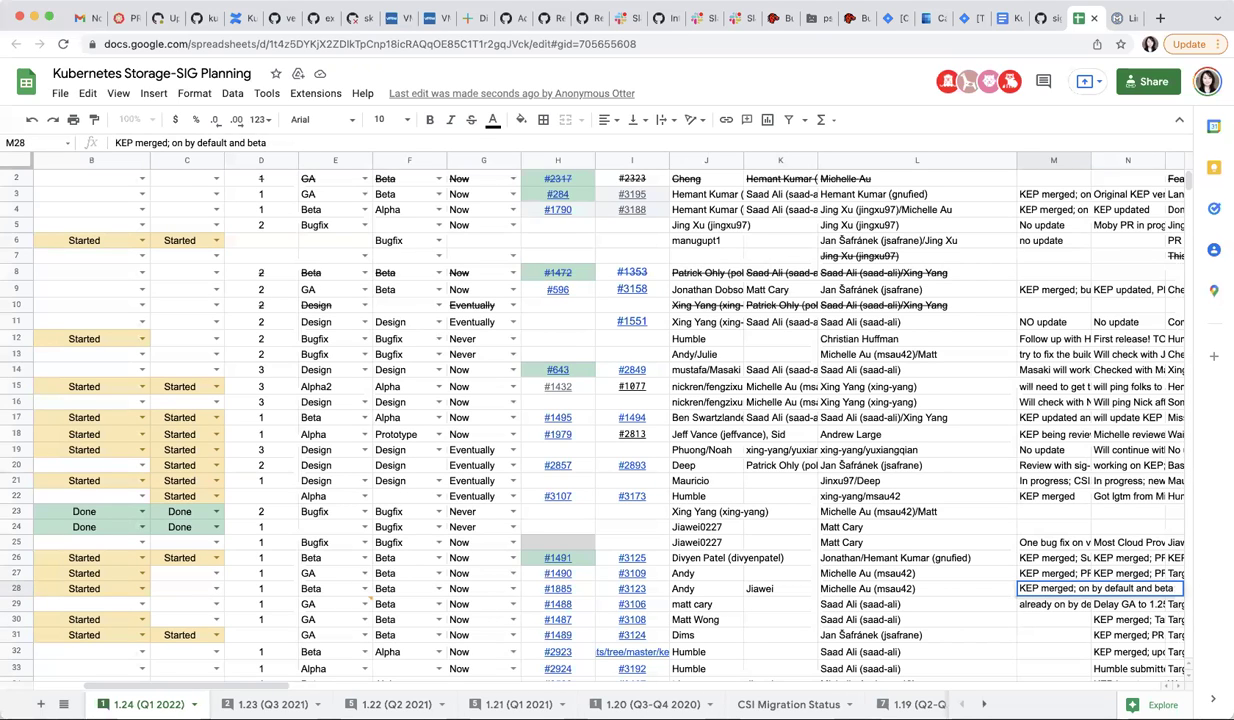
click(1055, 575)
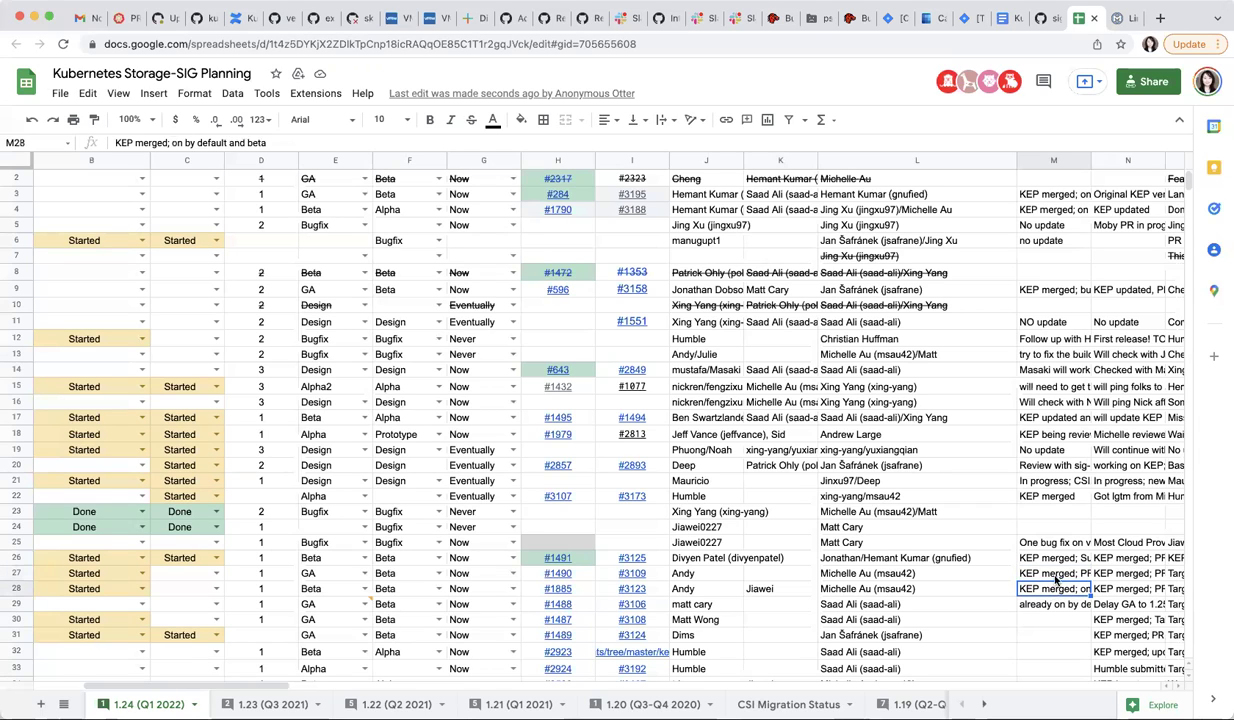
Step: Compare the 2/10/22 updates of the AzureDisk and AzureFile migration rows
click(1050, 591)
click(1053, 574)
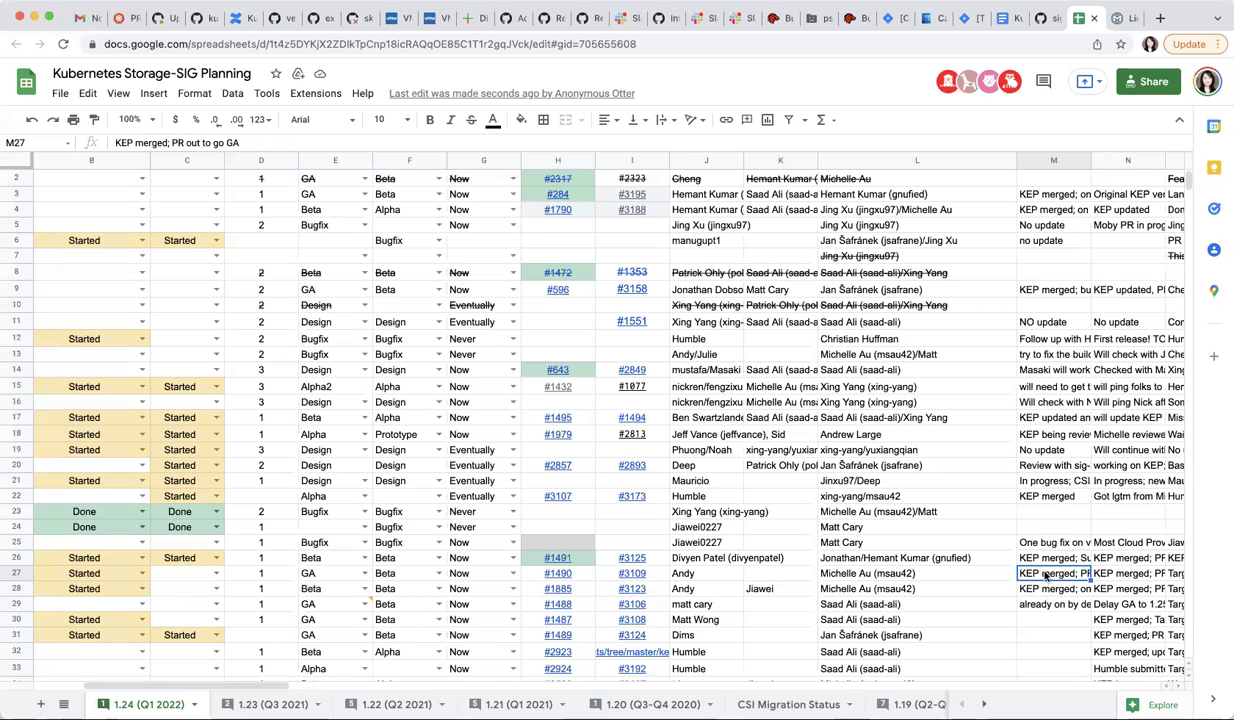
click(1005, 557)
click(1015, 573)
click(1055, 588)
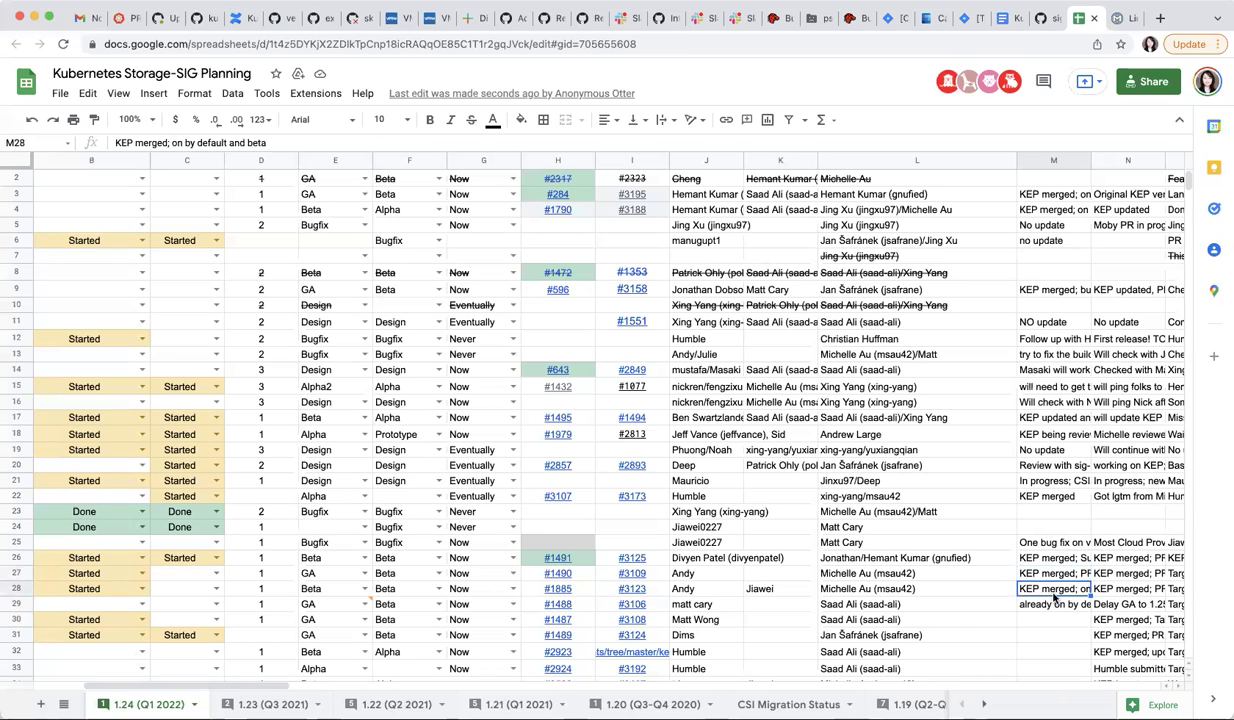
click(1058, 576)
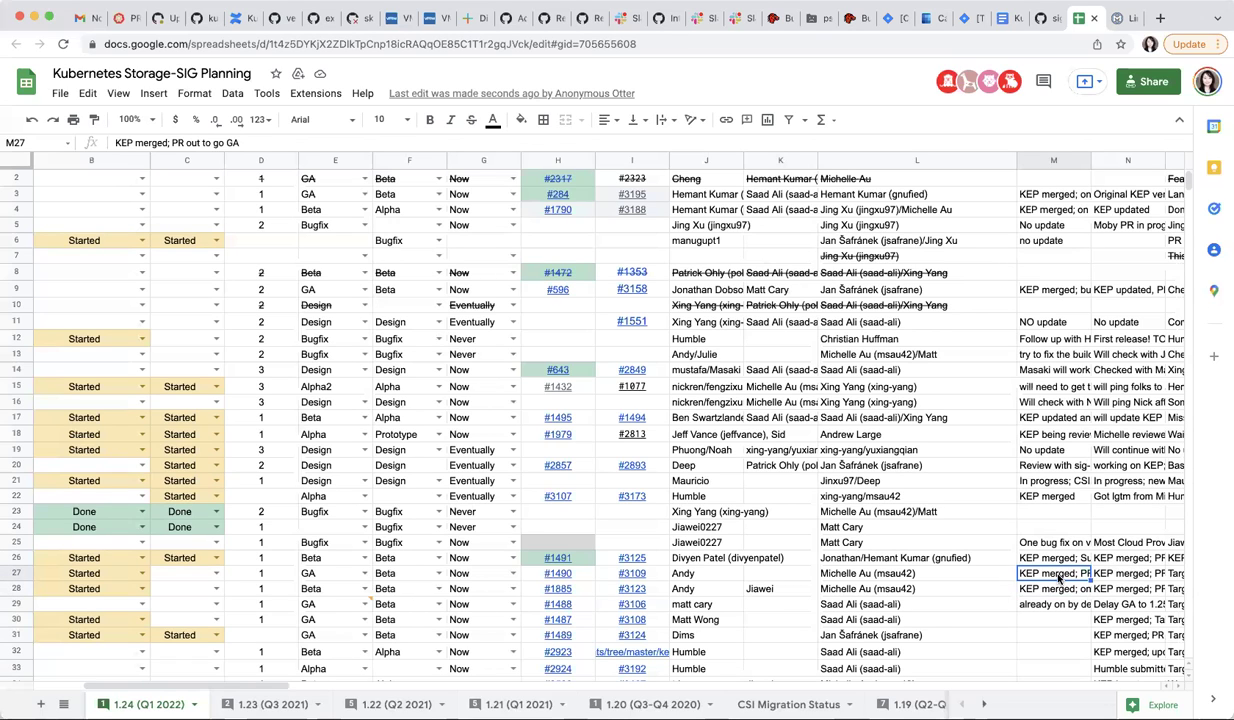
Step: Append "; in-tree cloud provider can't be removed until both file and disk" to the AzureFile migration row's 2/10/22 update
key(Down)
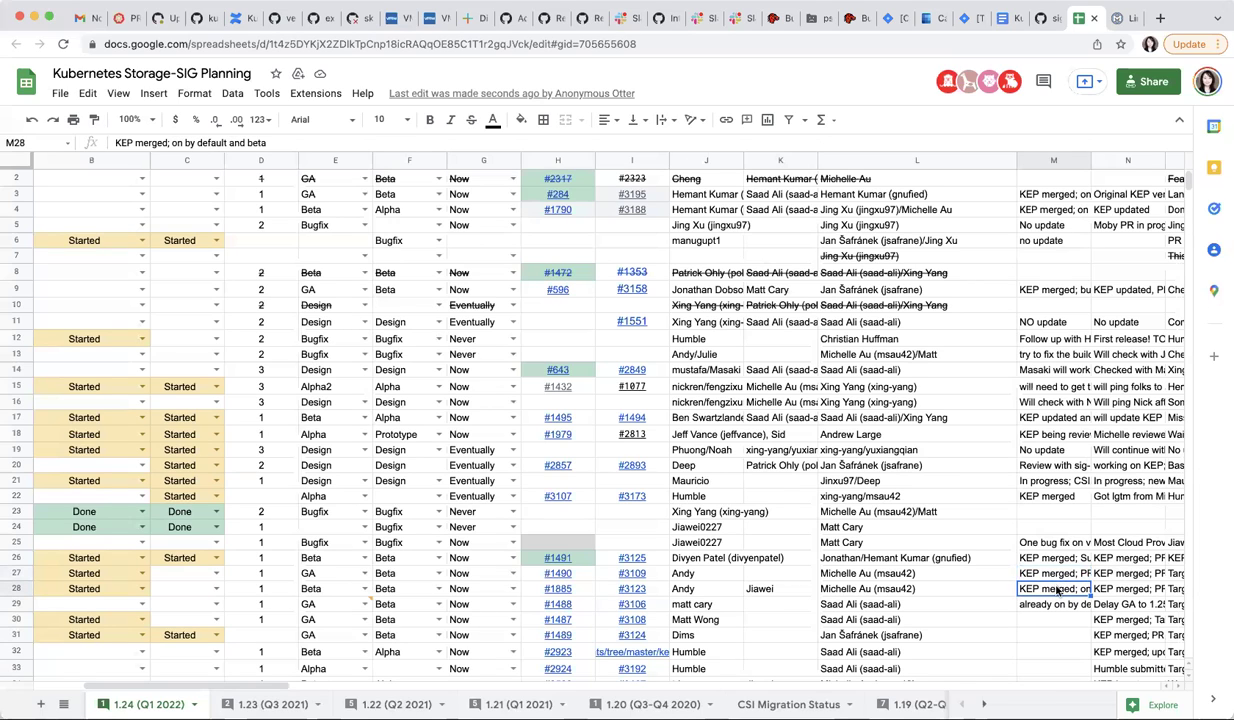
key(Return)
text(; in-tree)
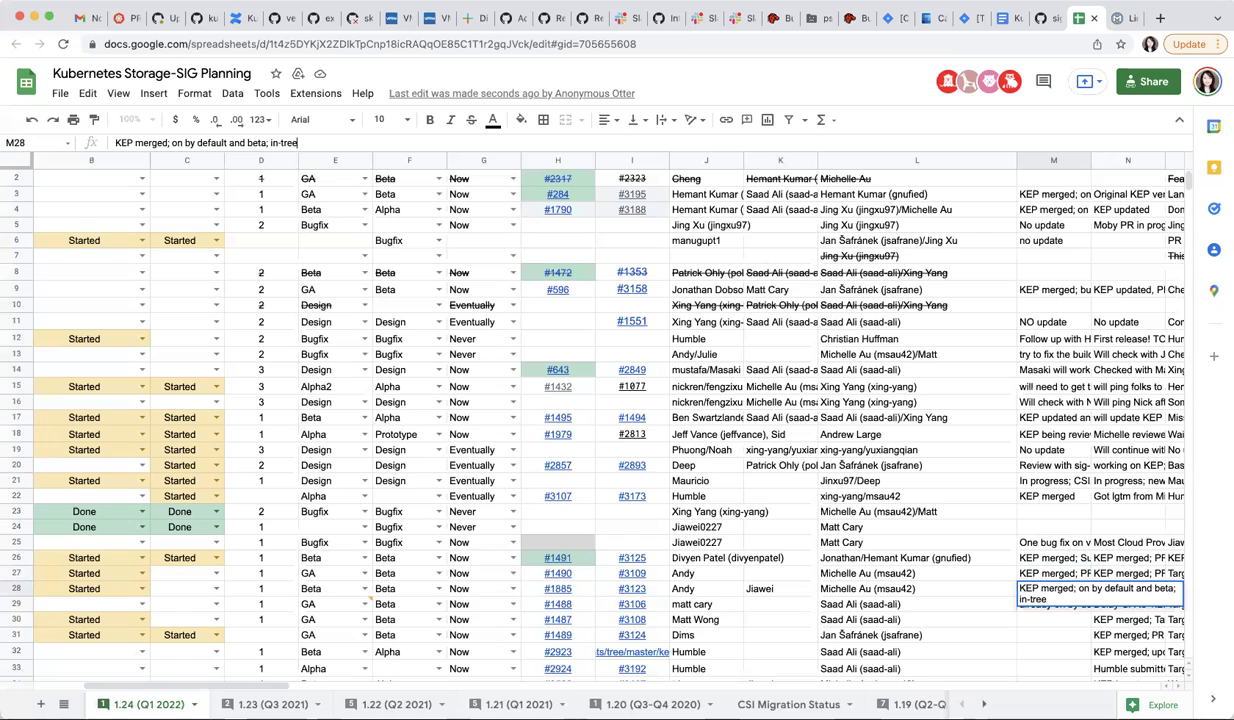
text( cloud provid)
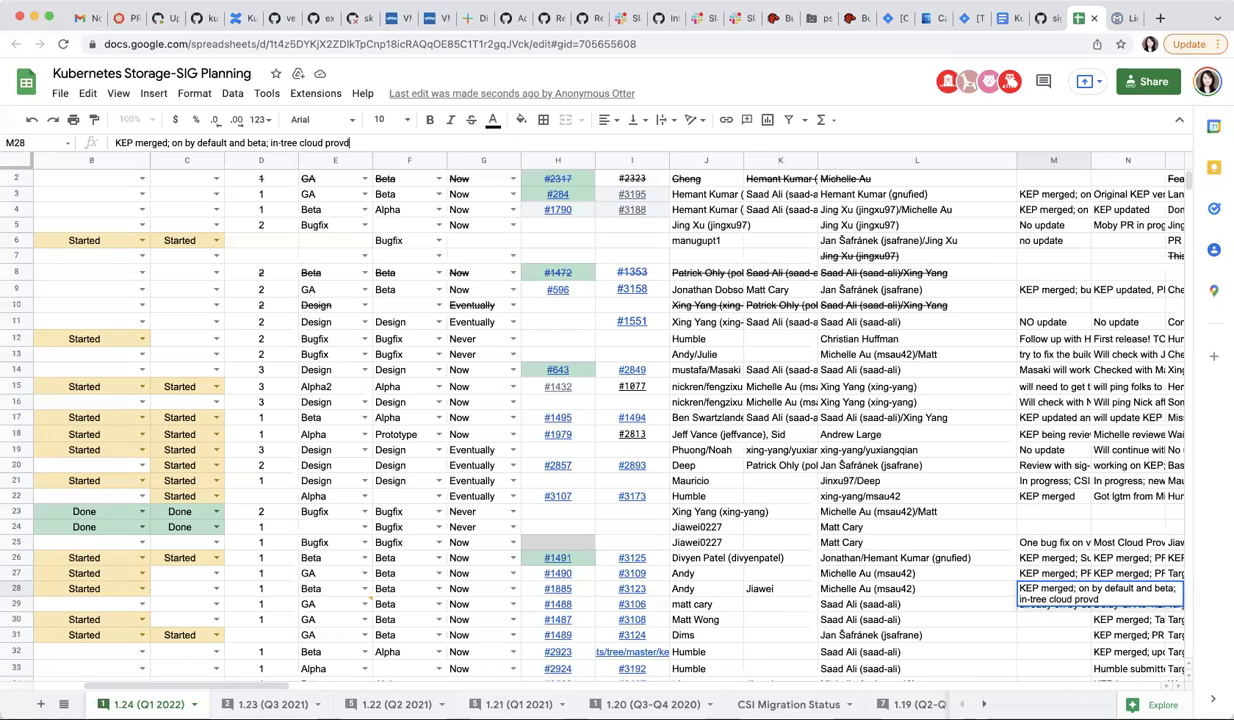
text(er)
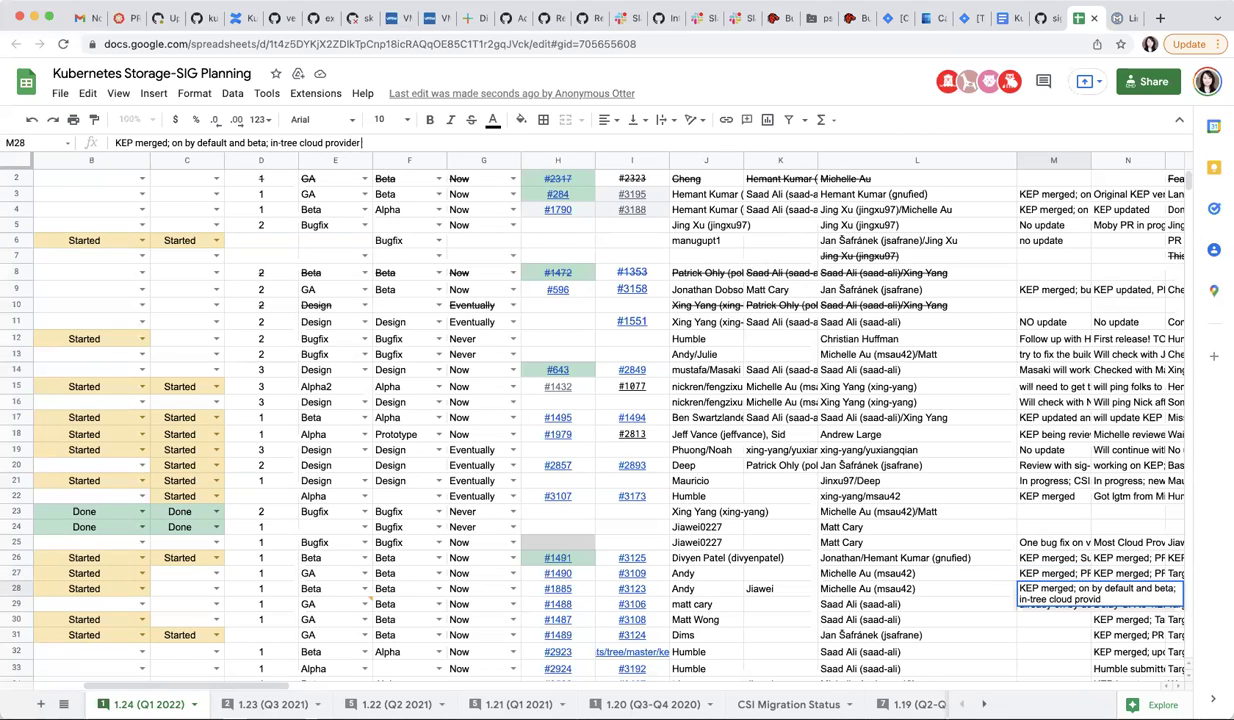
text( can't be remov)
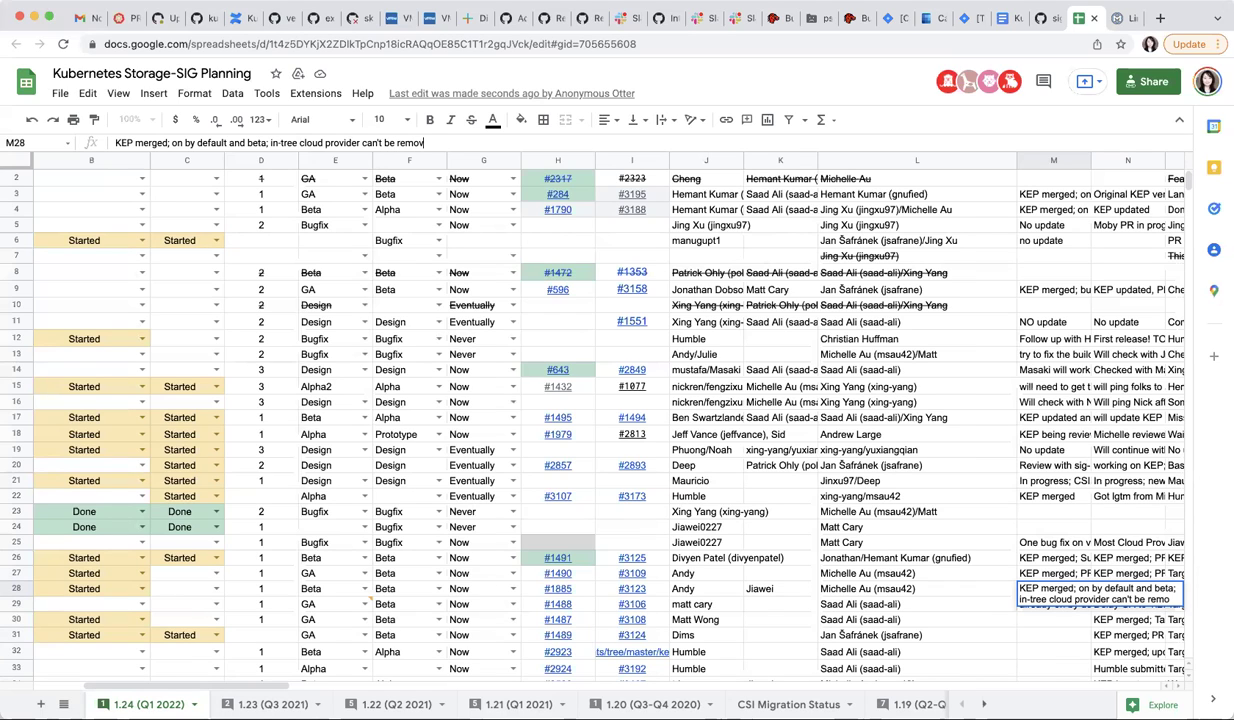
text(ed until both)
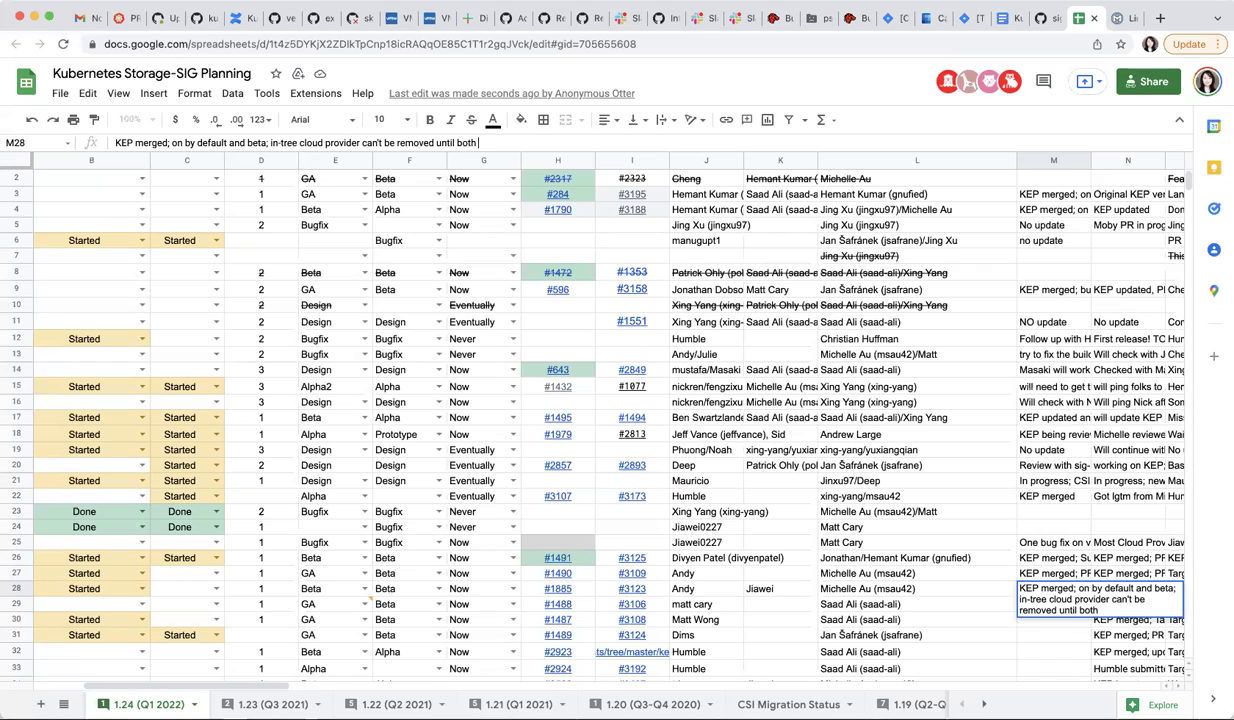
text( file and diskare)
key(BackSpace)
key(BackSpace)
key(BackSpace)
key(Return)
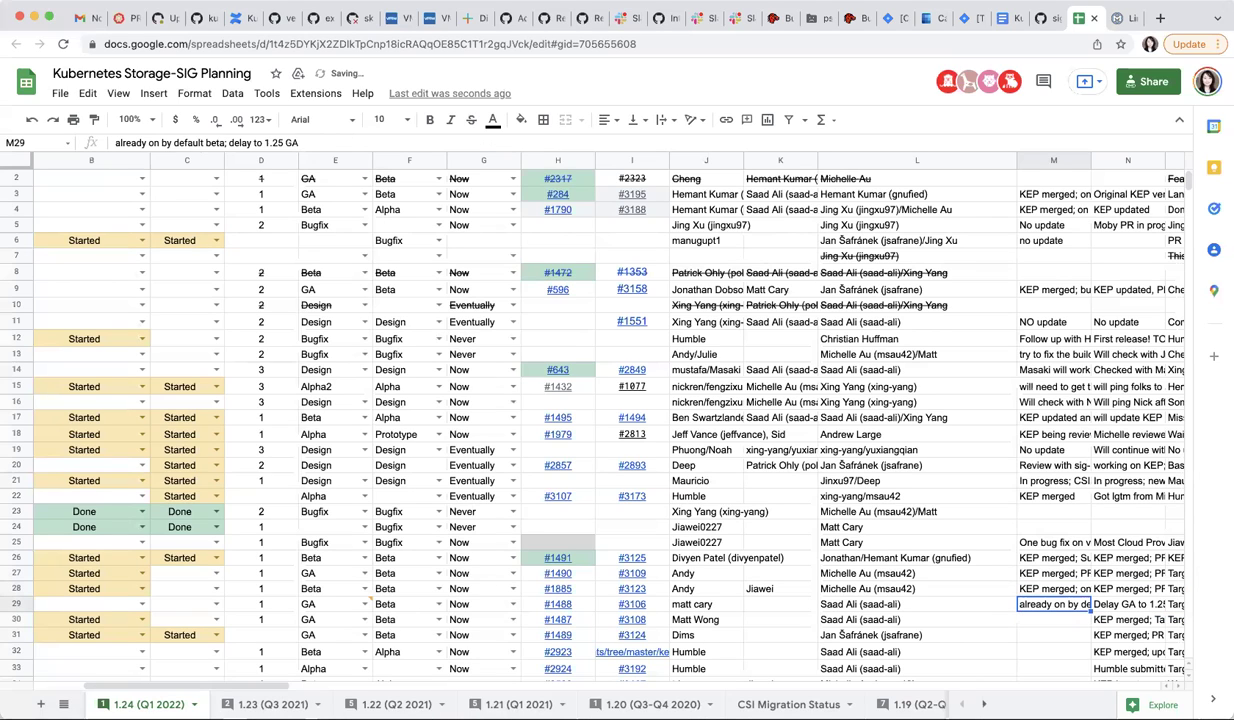
Step: Check the feature name of the row below the GCE migration and return to that row's empty 2/10/22 update
click(1053, 619)
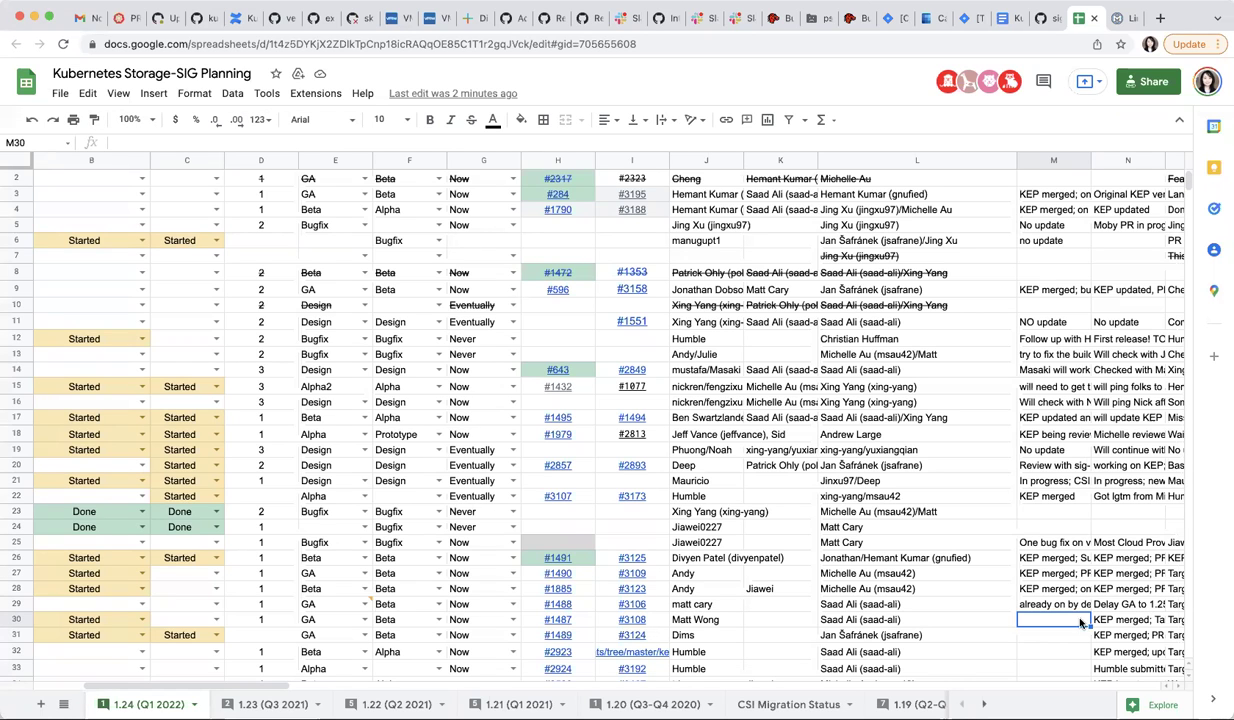
key(Left)
key(Left)
key(Left)
key(Left)
key(Left)
key(Left)
key(Left)
key(Left)
key(Left)
key(Left)
key(Left)
key(Left)
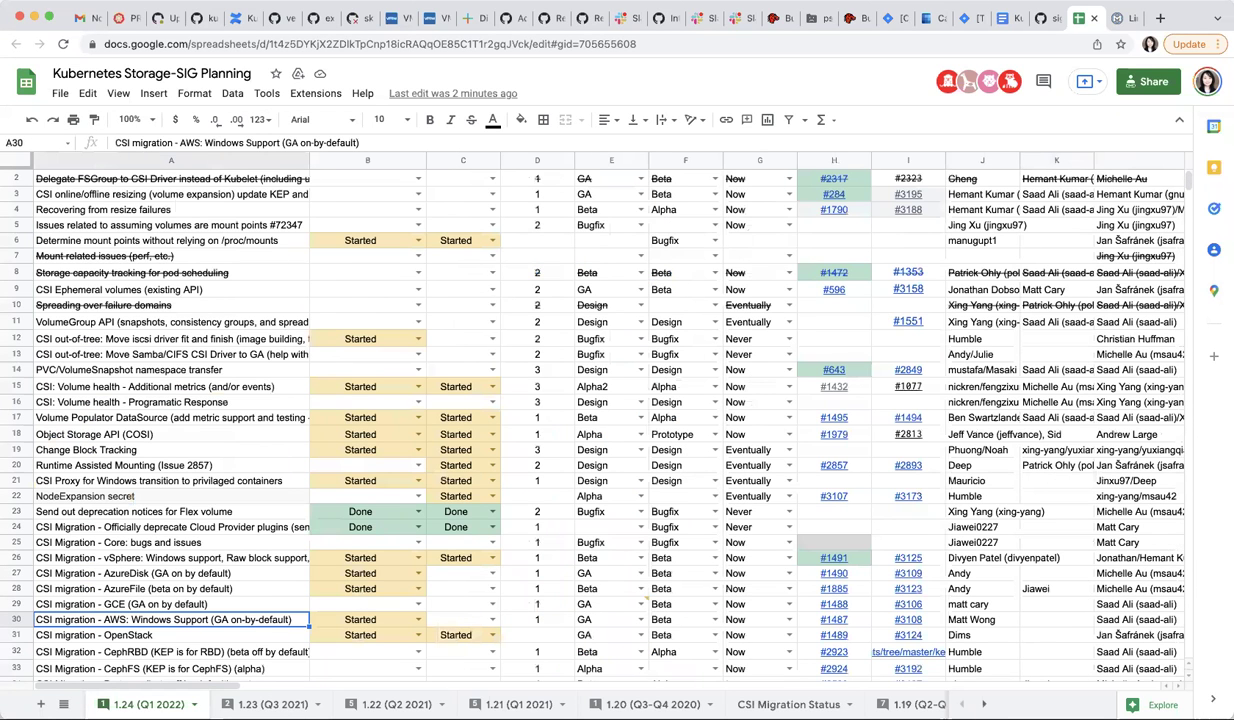
key(Right)
key(Right)
key(Right)
key(Right)
key(Right)
key(Right)
key(Right)
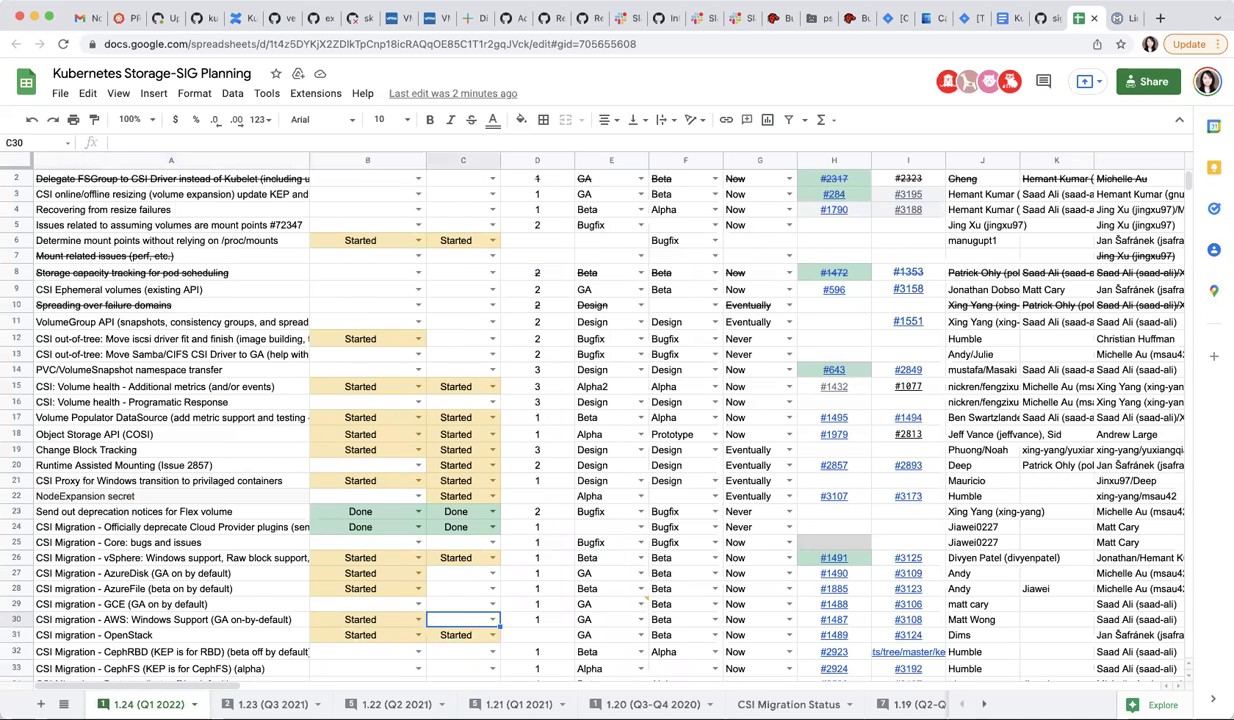
key(Right)
key(Right)
key(Right)
key(Right)
key(Right)
key(Right)
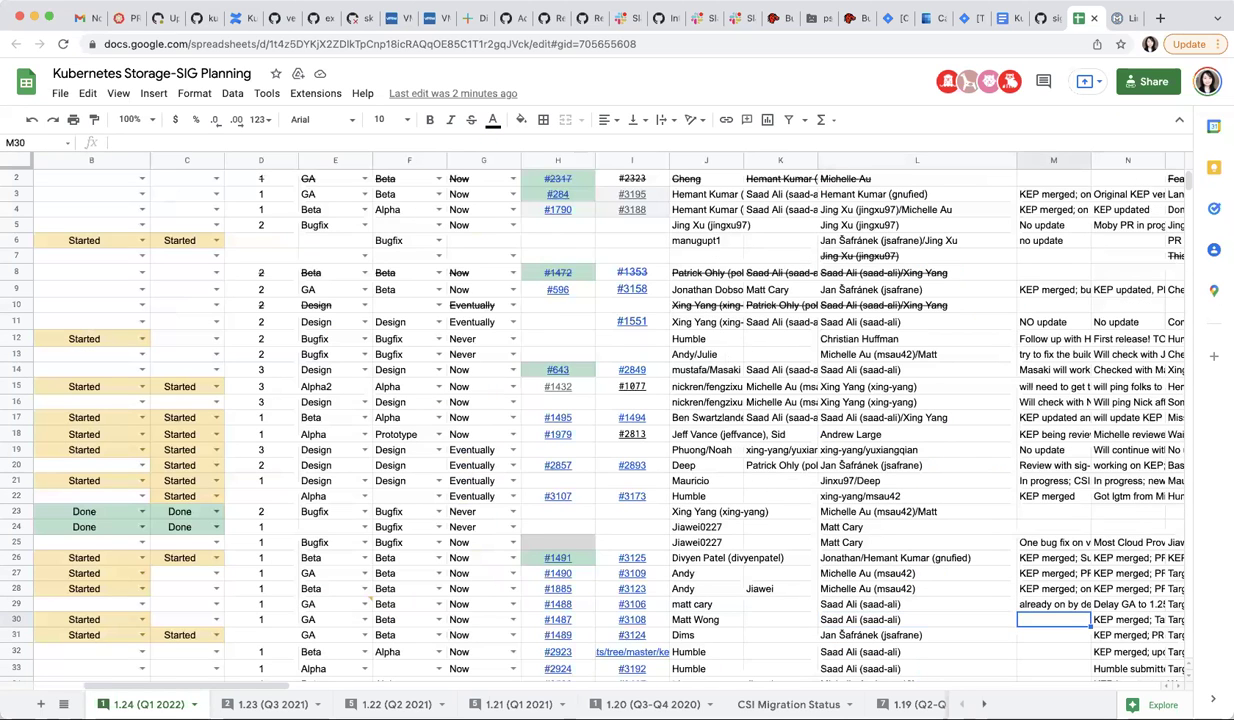
Step: Enter "Will delay to 1.25" as the AWS migration row's 2/10/22 update
click(1053, 619)
text(Will deal)
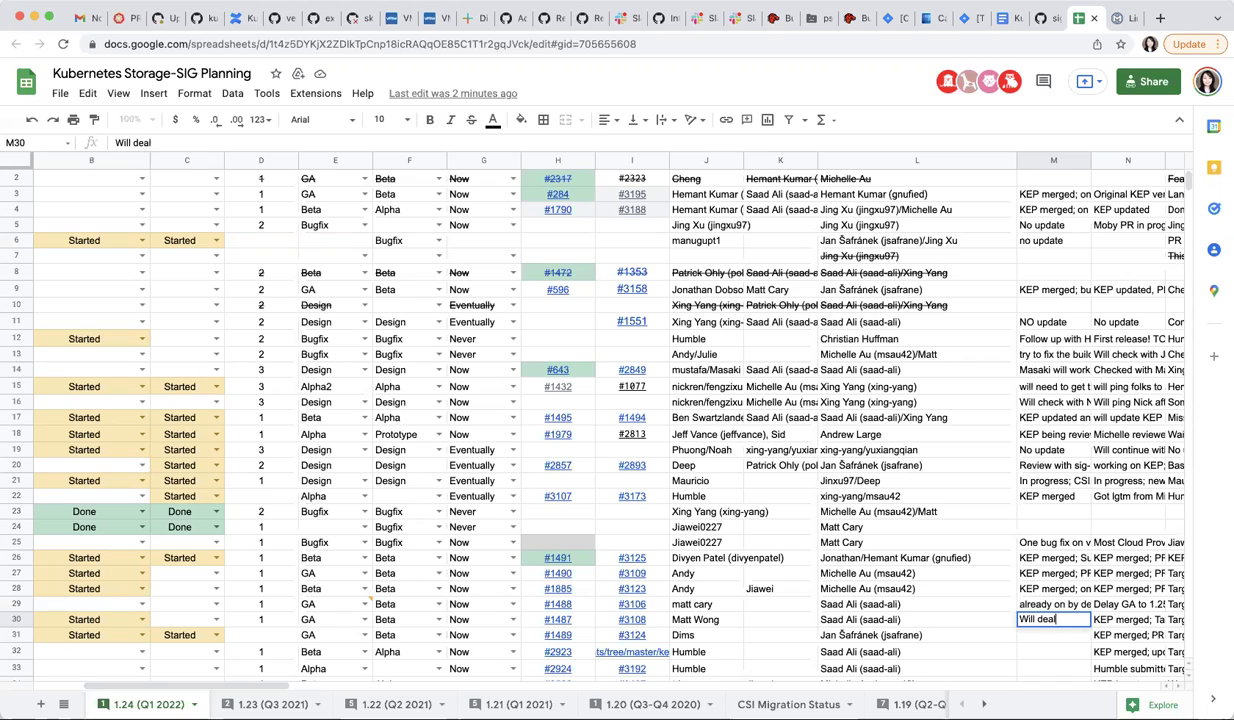
key(BackSpace)
key(BackSpace)
text(lay to 1.25)
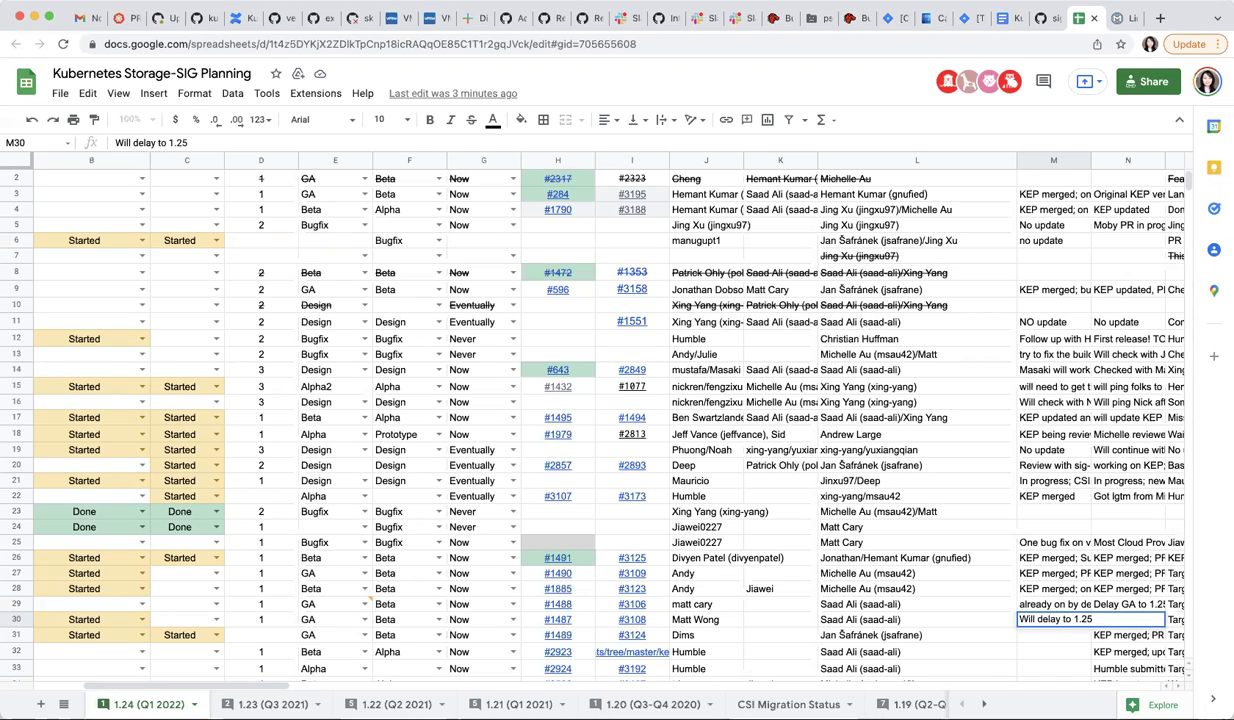
Step: Change the AWS migration row's target stage for 1.24 to Beta
key(Left)
key(Left)
key(Left)
key(Left)
key(Left)
key(Left)
key(Left)
key(Left)
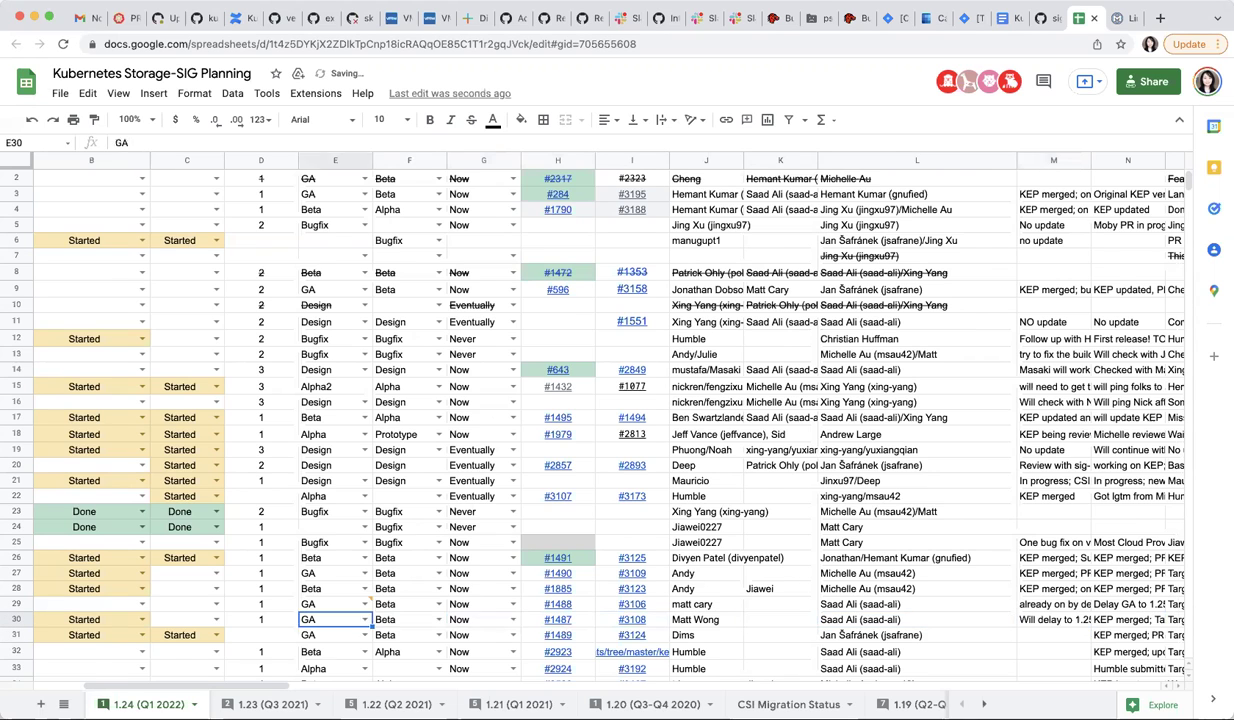
scroll(600, 420, left, 5)
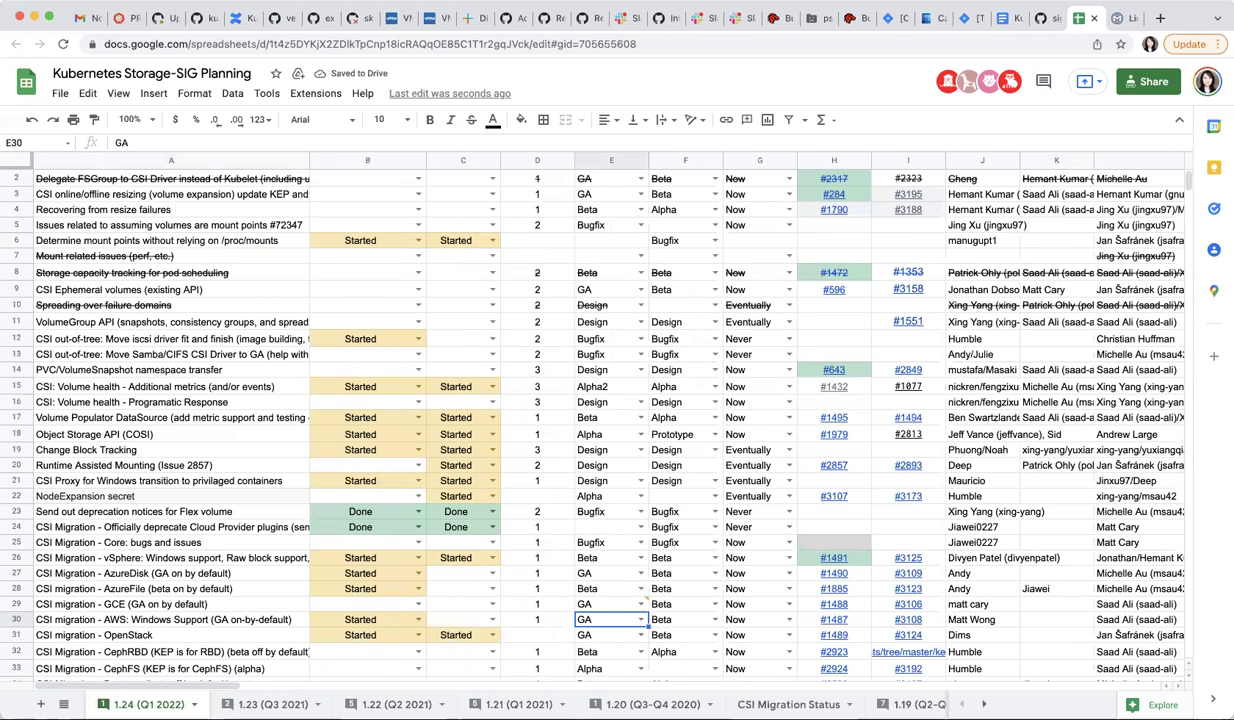
click(641, 619)
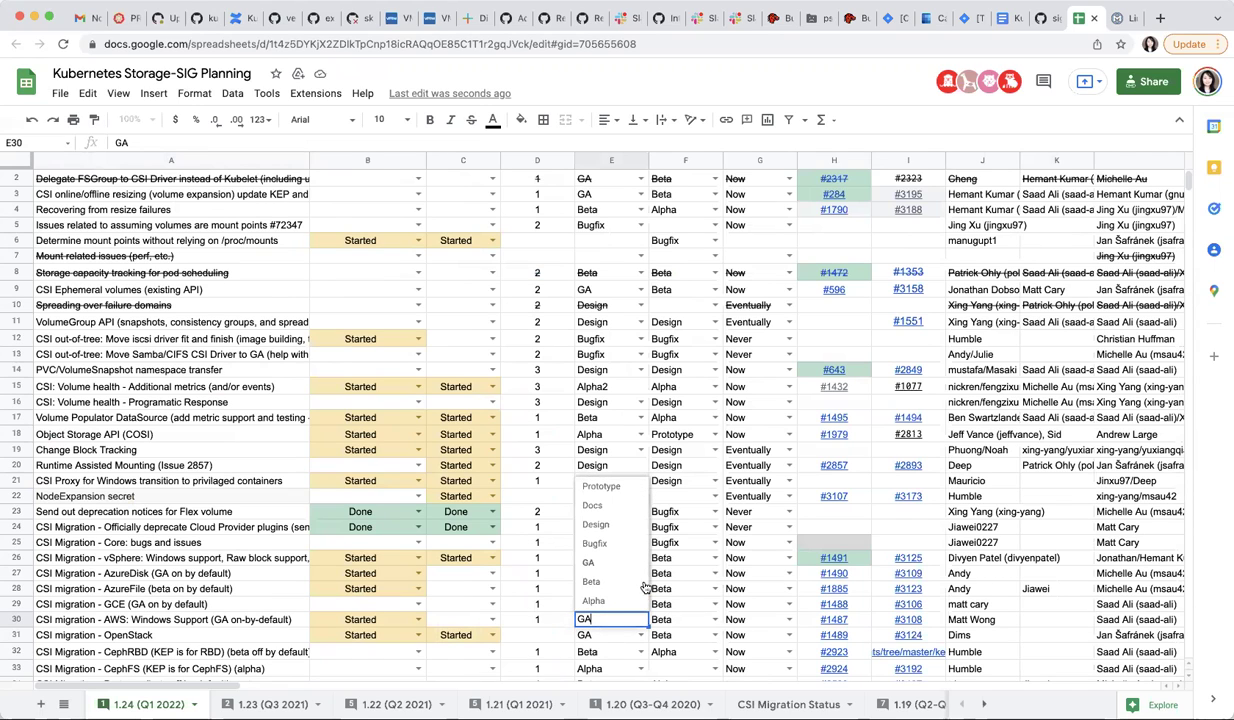
click(598, 581)
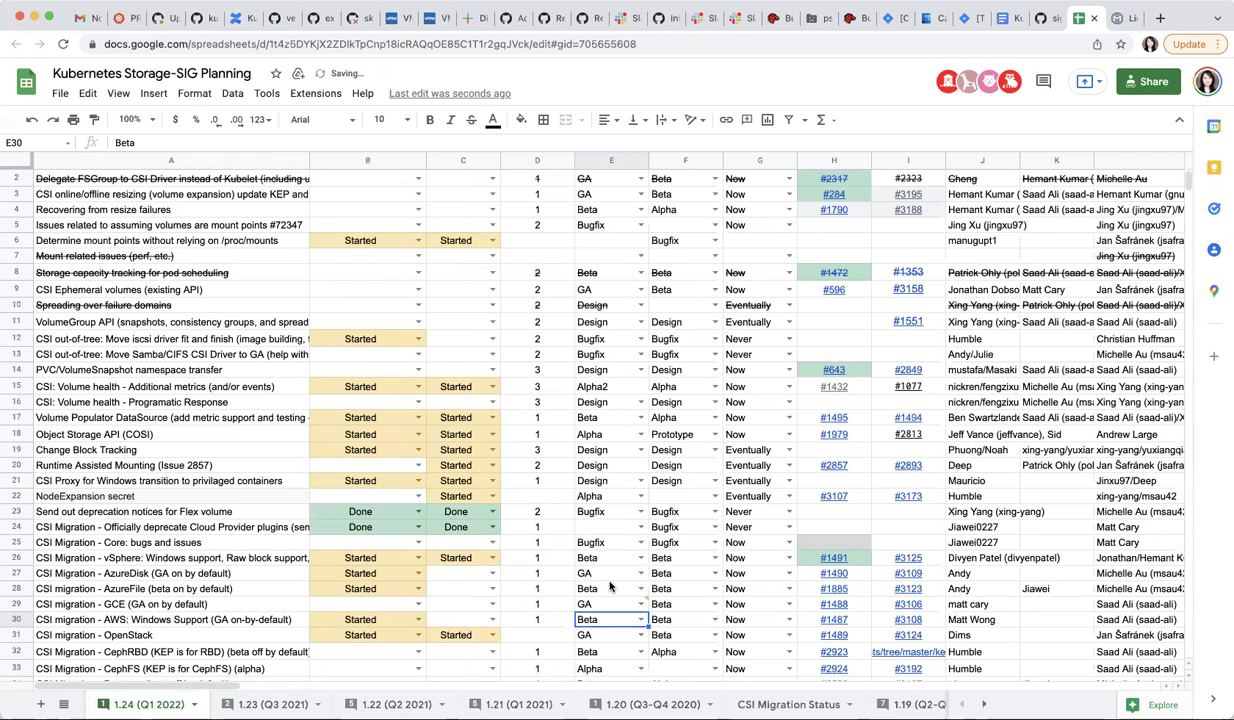
Step: Change the GCE migration row's target stage for 1.24 to Beta
mouse_move(625, 603)
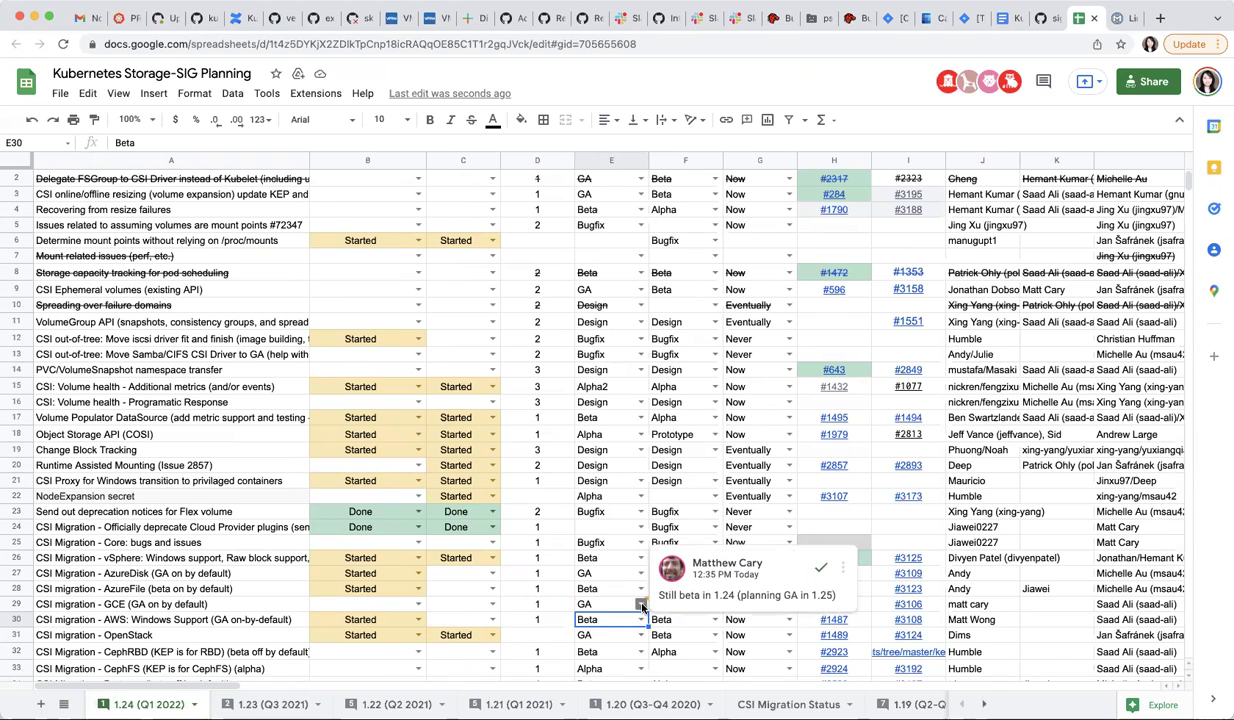
click(641, 605)
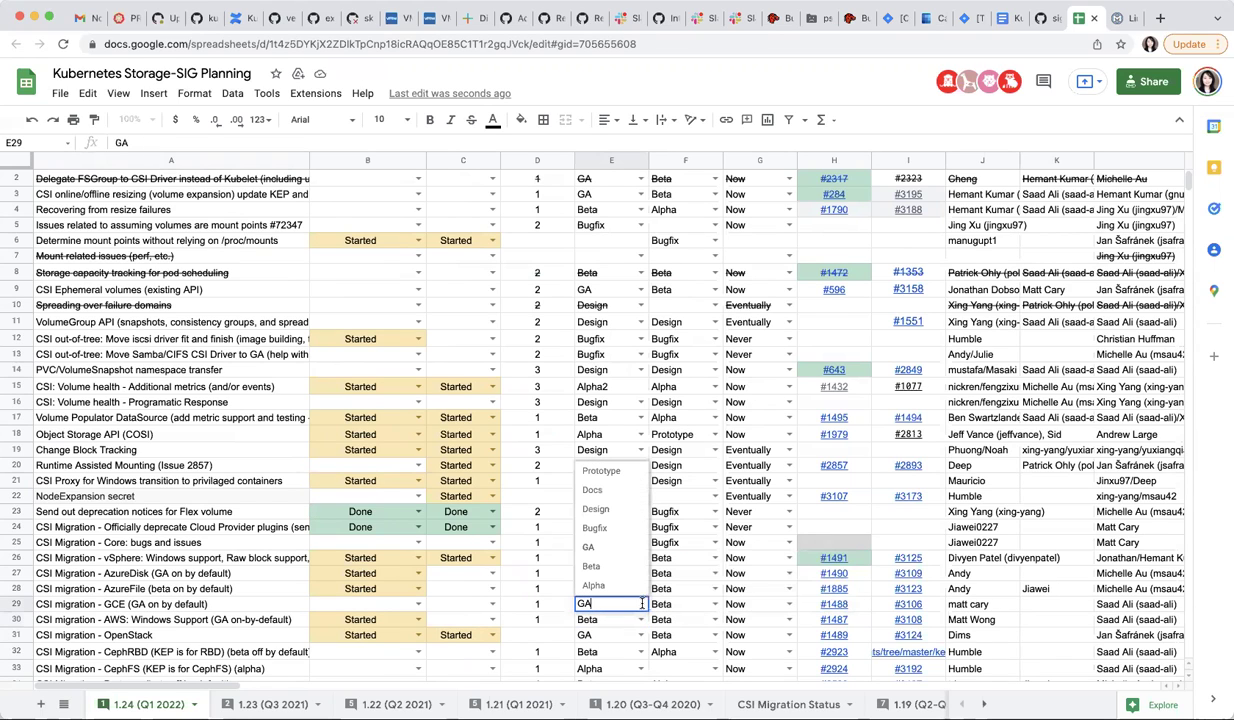
click(609, 565)
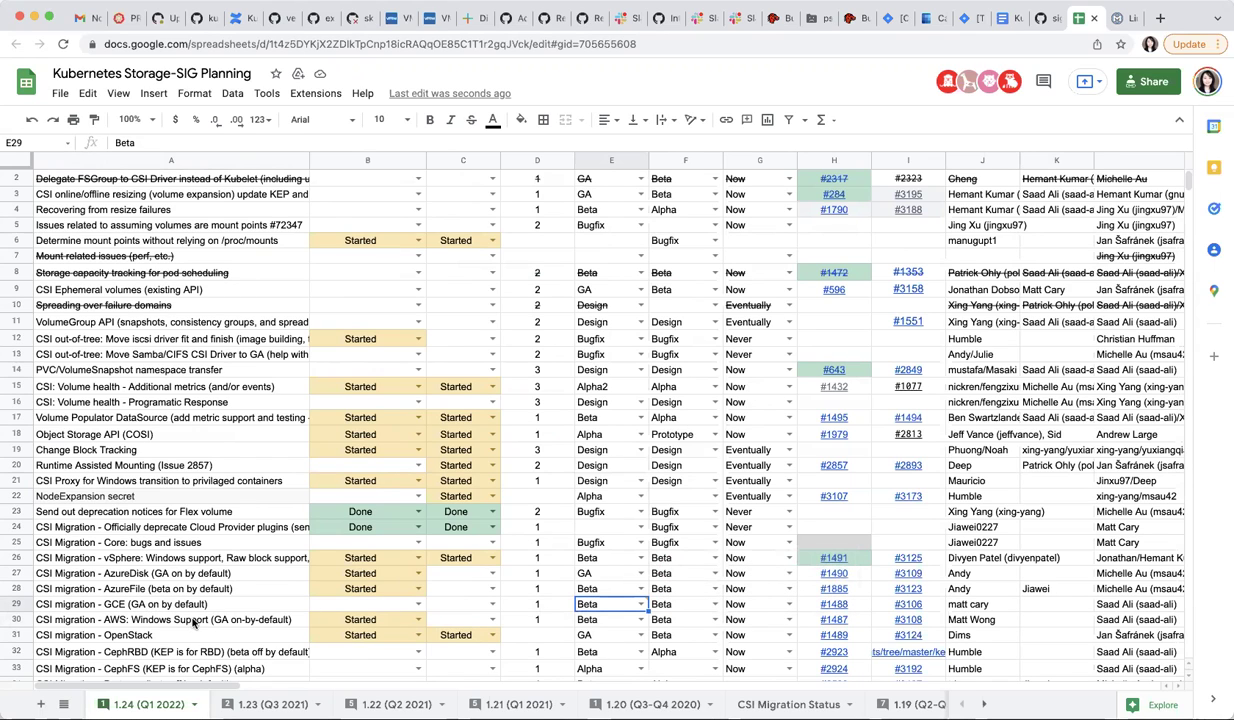
Step: Edit the GCE migration's feature name to read "CSI migration - GCE (Beta on by default)"
click(178, 604)
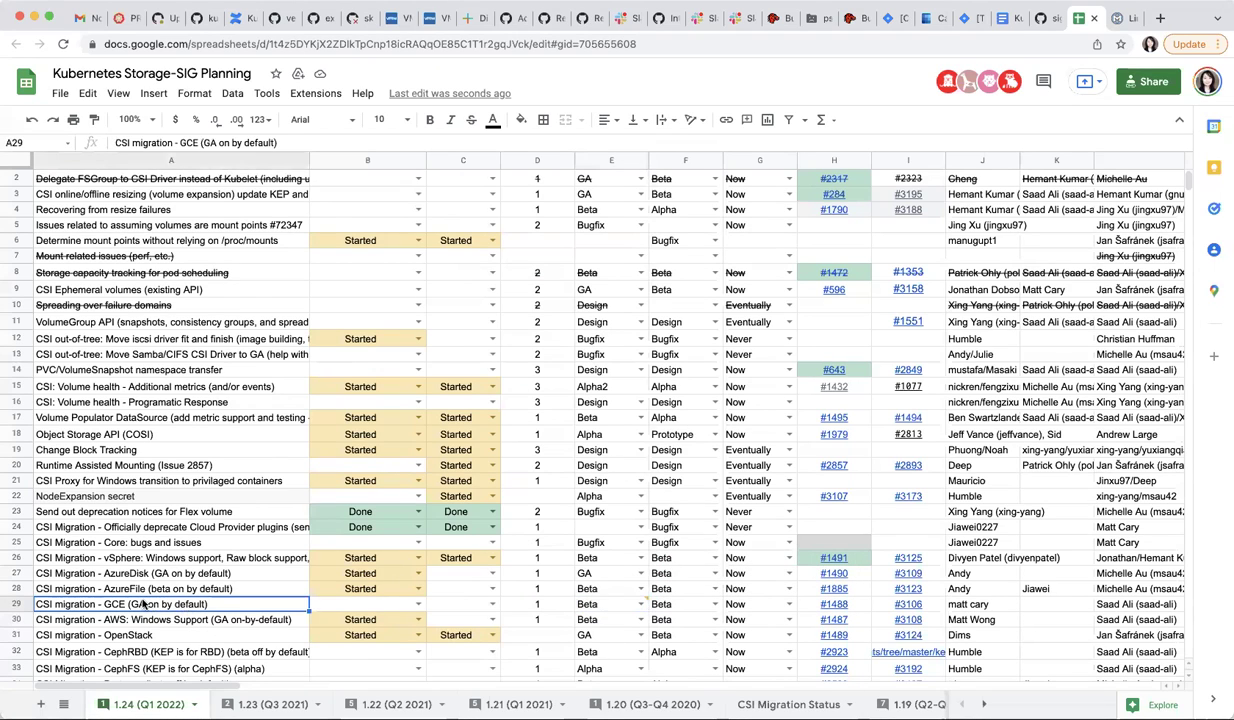
click(216, 142)
key(BackSpace)
key(BackSpace)
text(Beta)
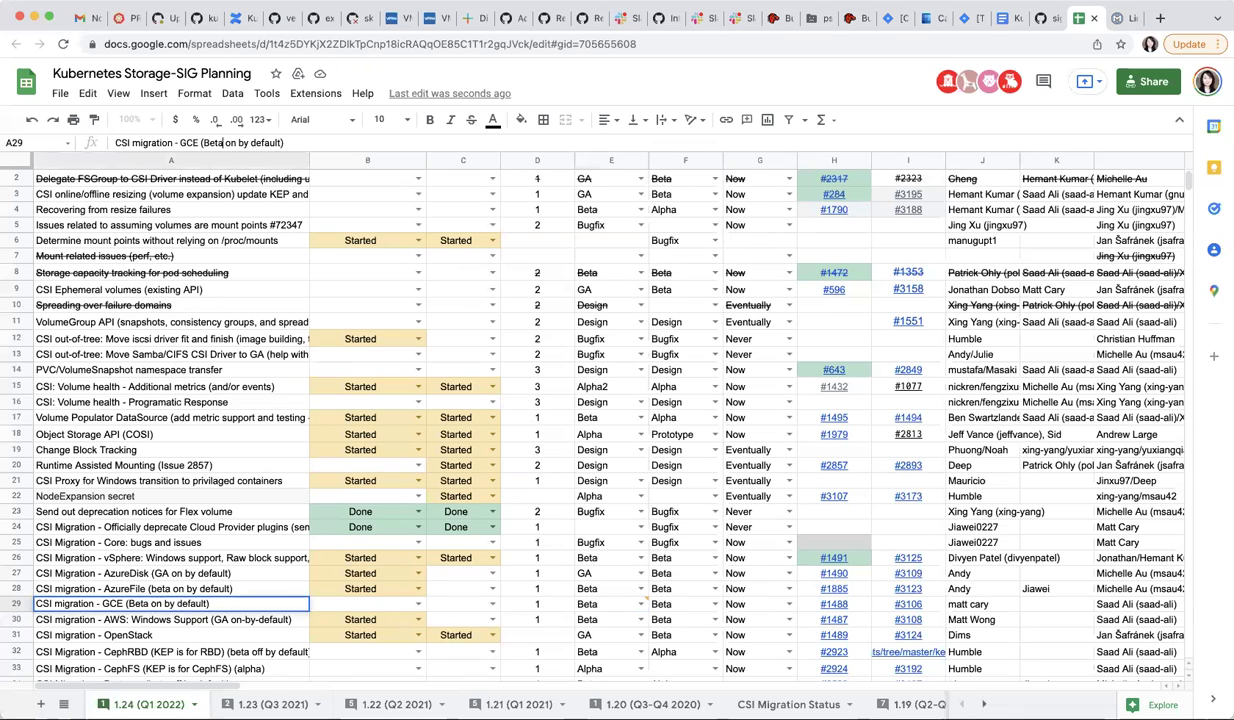
key(Return)
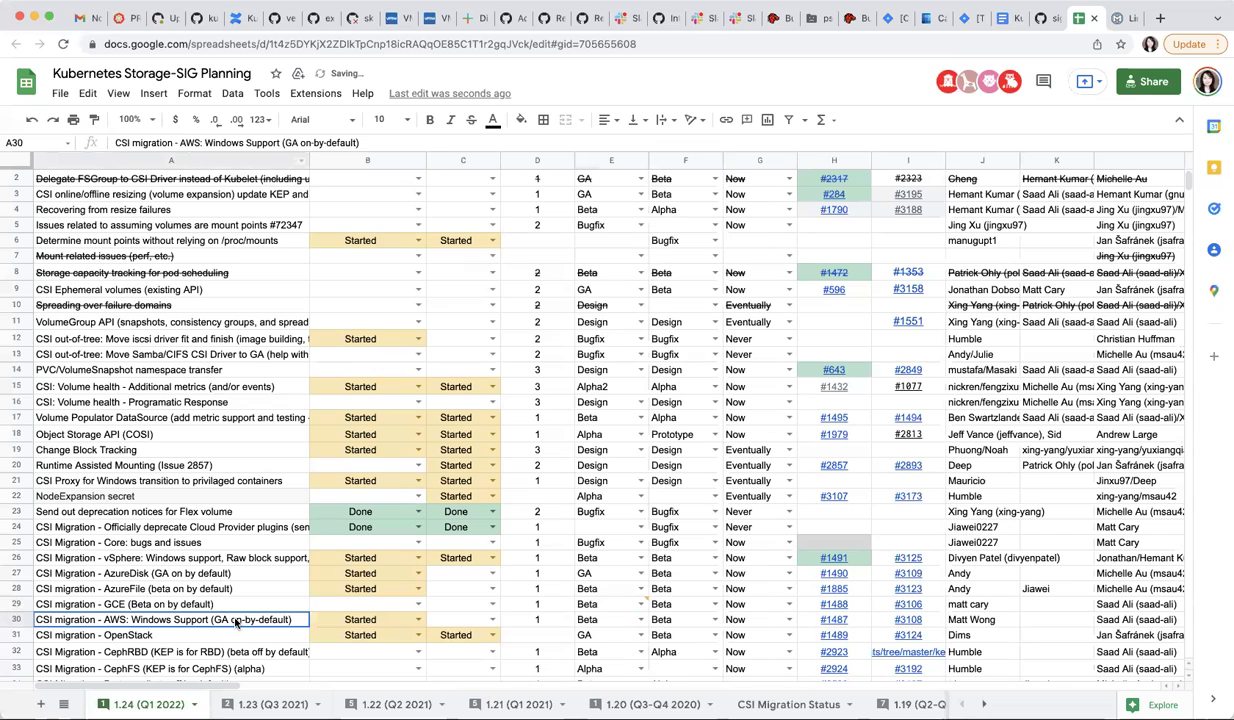
Step: Edit the AWS migration's feature name to read "CSI migration - AWS: Windows Support (Beta on-by-default)"
click(284, 142)
key(BackSpace)
key(BackSpace)
text(Beta)
key(Return)
Step: Read the OpenStack migration row's earlier status updates and return to its empty 2/10/22 update
key(Down)
key(Down)
key(Up)
key(Up)
key(Up)
key(Down)
key(Right)
key(Right)
key(Right)
key(Right)
key(Right)
key(Right)
key(Right)
key(Right)
key(Right)
key(Right)
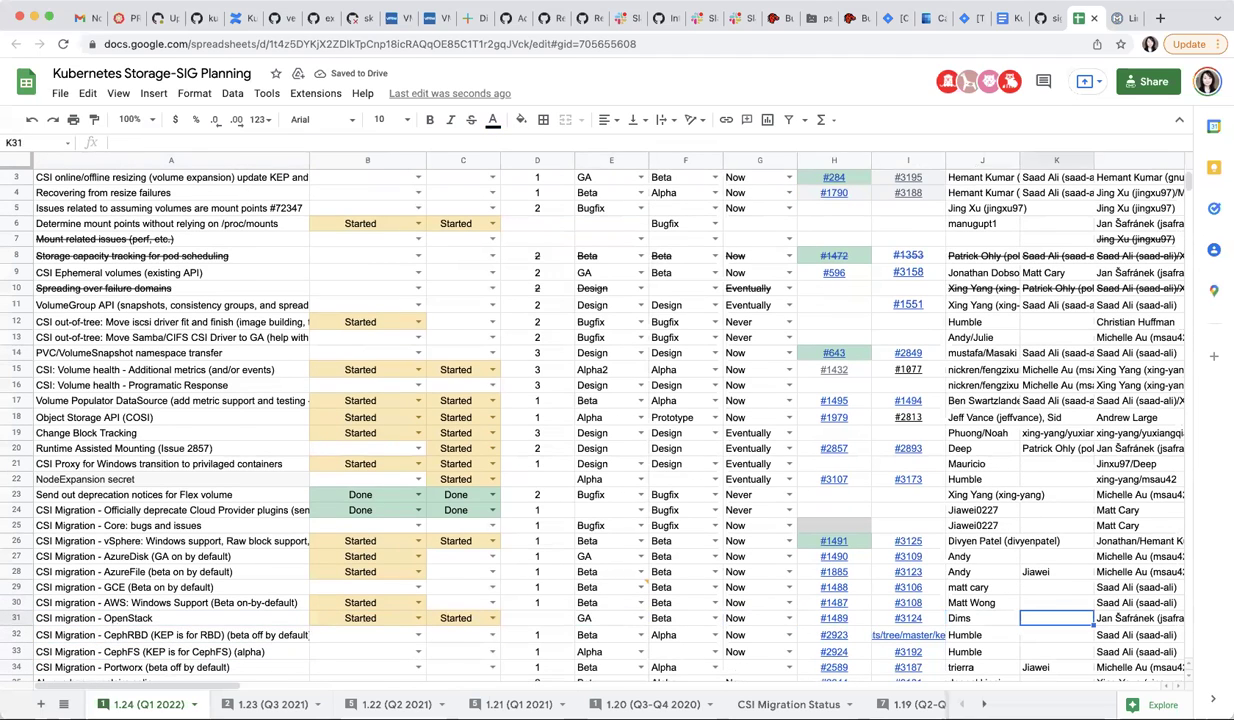
key(Right)
key(Right)
key(Right)
key(Right)
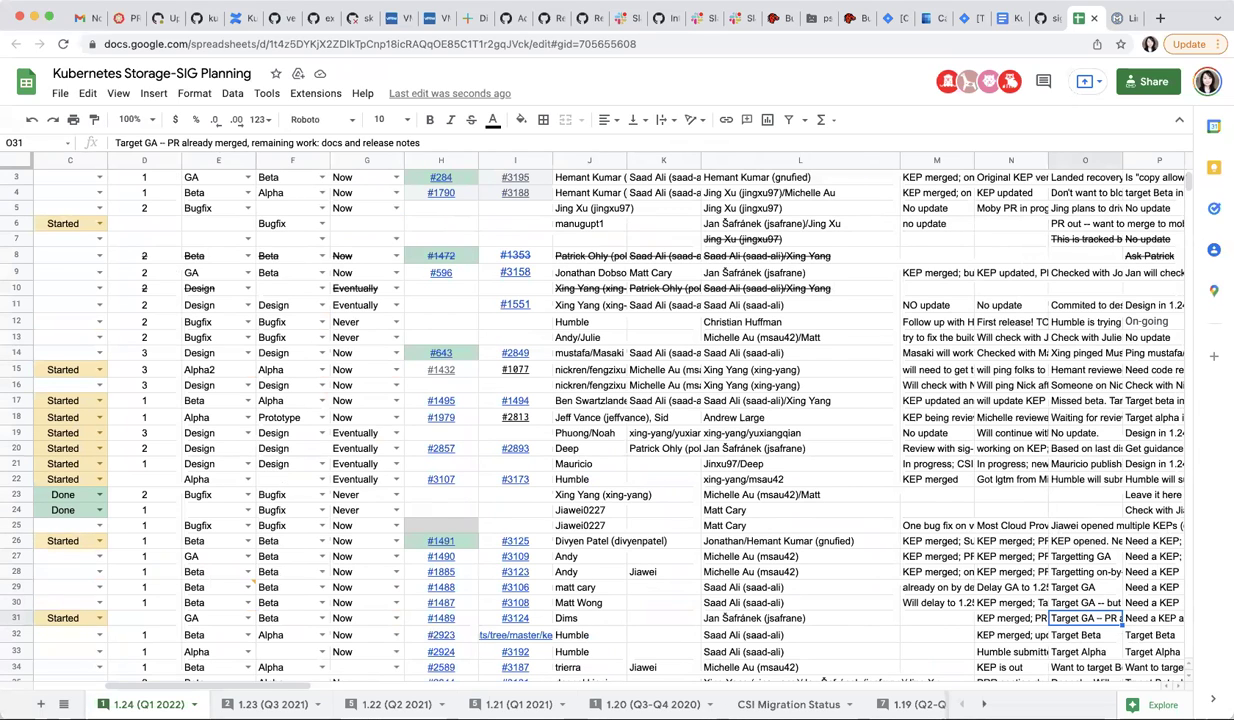
key(Left)
key(Left)
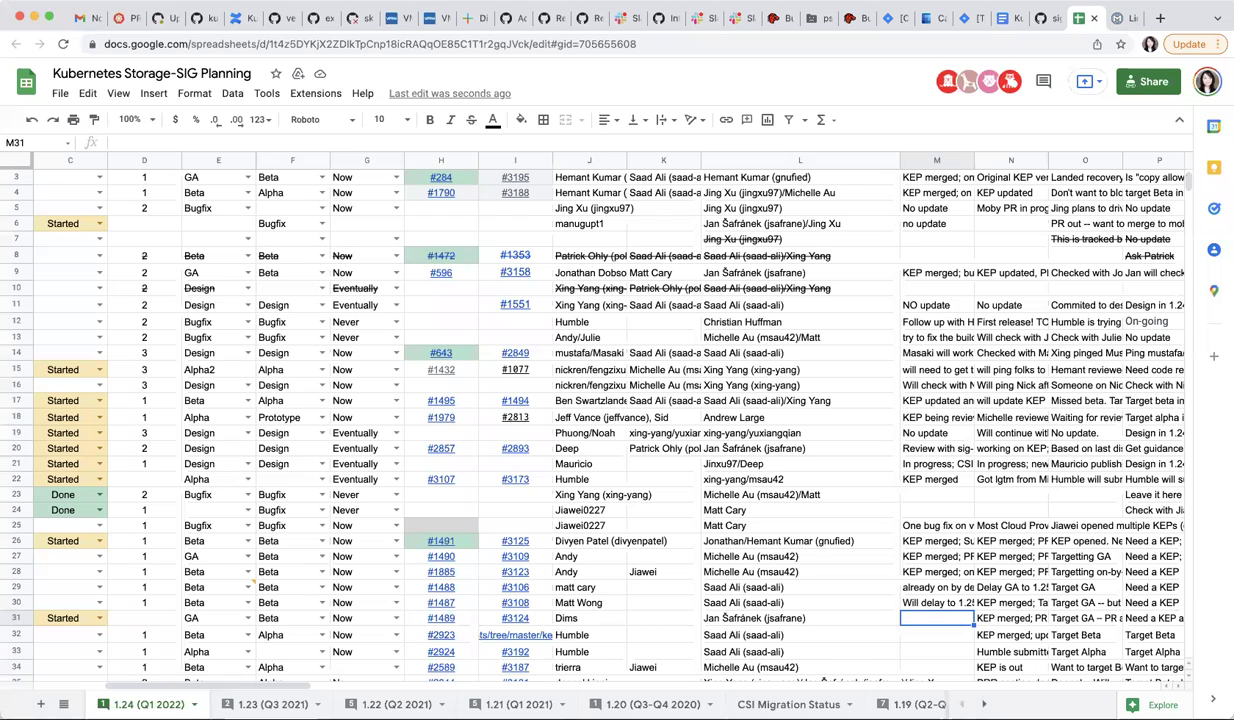
Step: Enter "Will", the assignee's name and "for doc update" as the OpenStack migration row's 2/10/22 update
text(Will Dims for do)
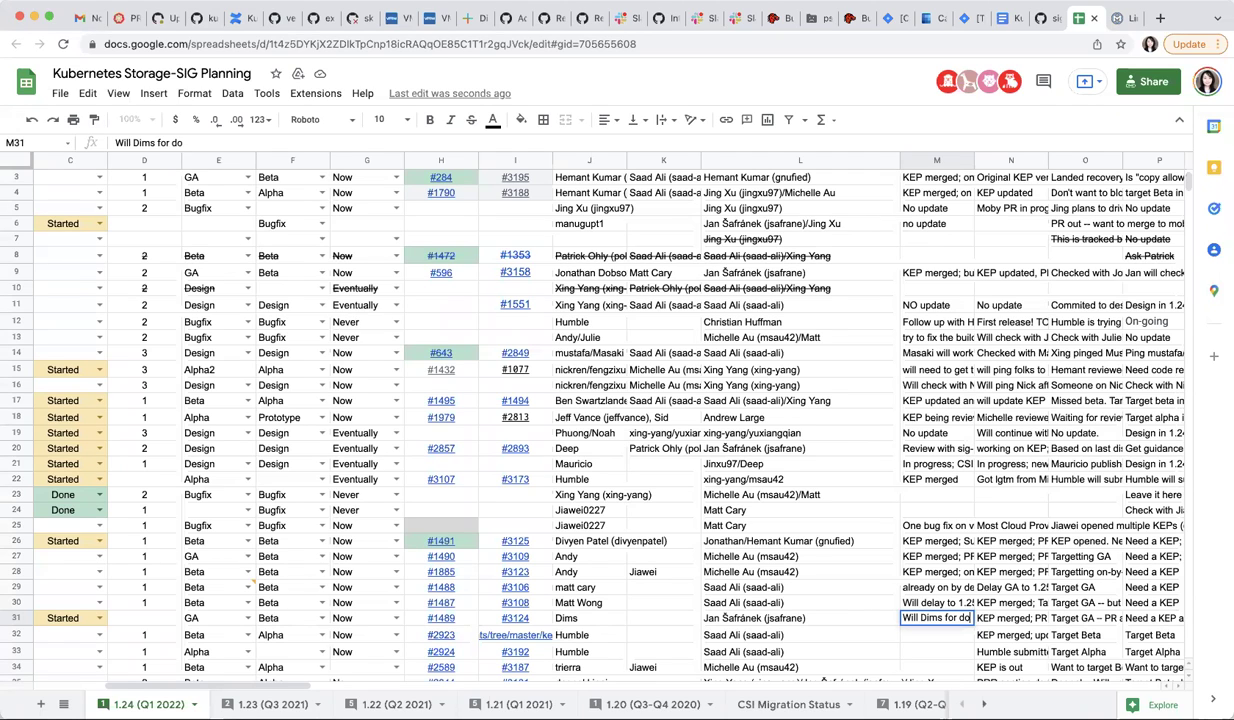
text(c update)
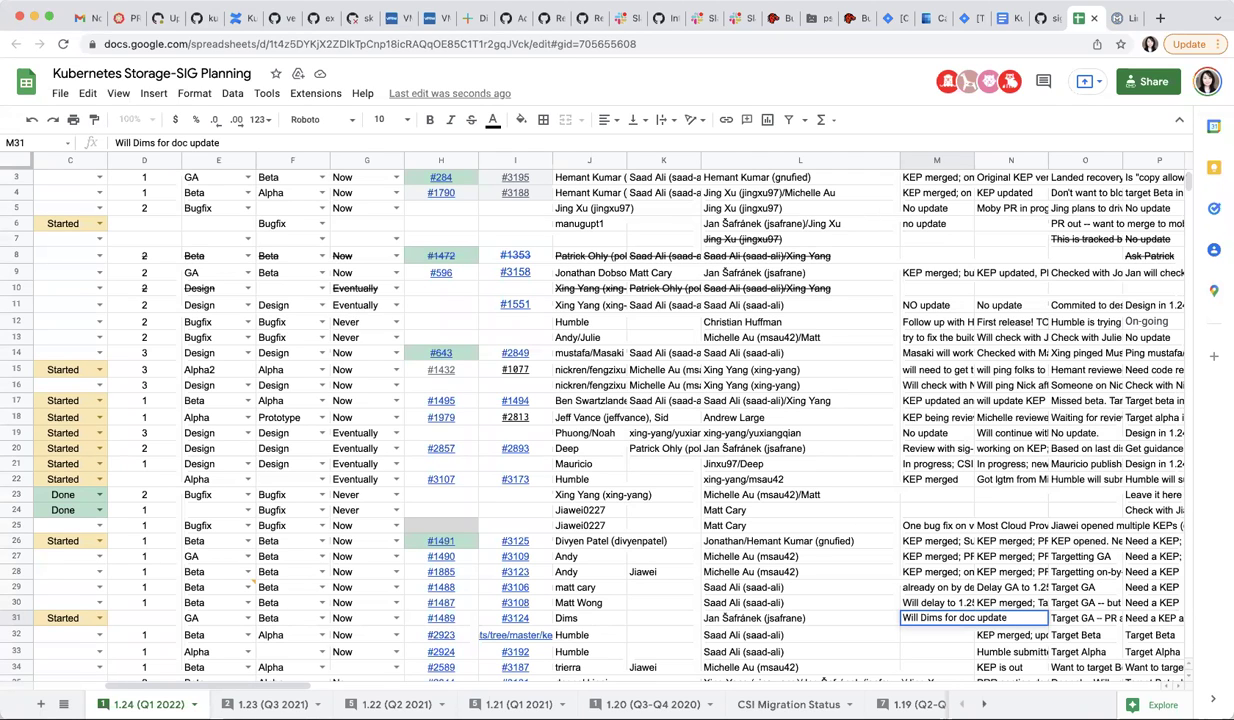
key(Return)
Step: Return to the feature names and look through the entries below OpenStack, ending at the CephRBD migration
key(Left)
key(Left)
key(Left)
key(Left)
key(Left)
key(Left)
key(Left)
key(Left)
key(Left)
key(Left)
key(Left)
key(Left)
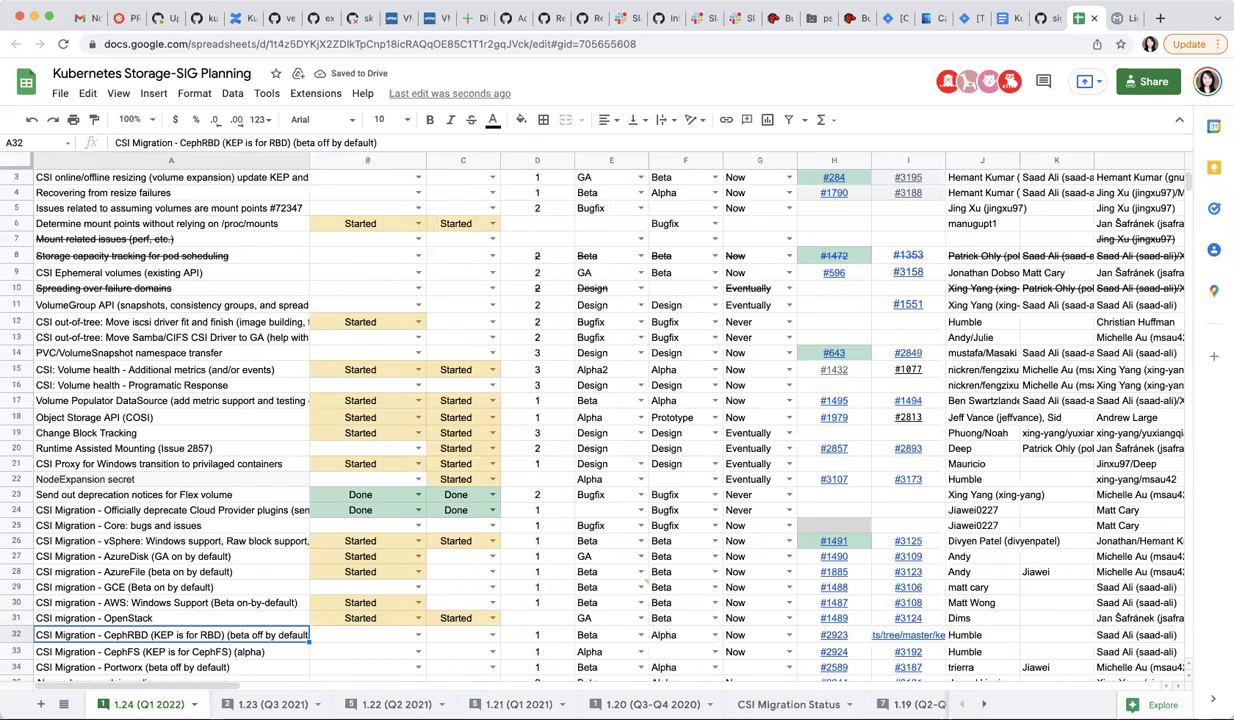
key(Down)
key(Down)
key(Down)
key(Down)
key(Down)
key(Down)
key(Down)
key(Up)
key(Up)
key(Up)
key(Up)
key(Up)
key(Up)
key(Up)
key(Up)
key(Down)
key(Down)
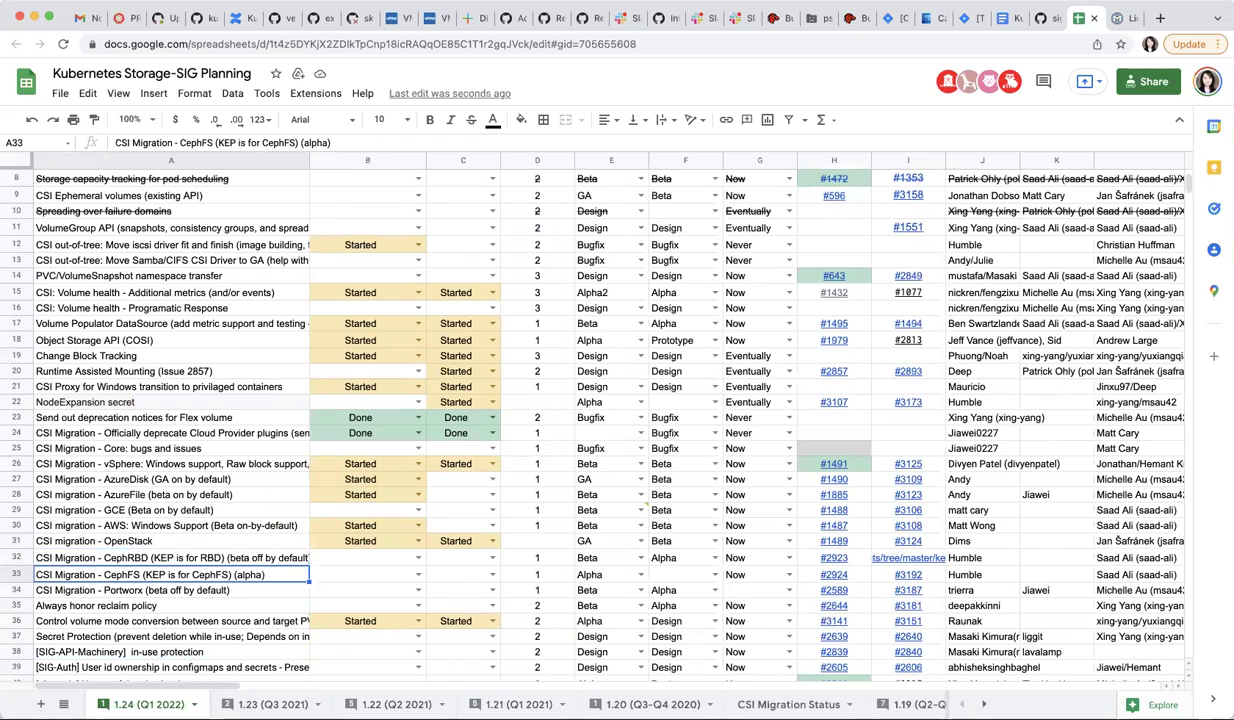
key(Up)
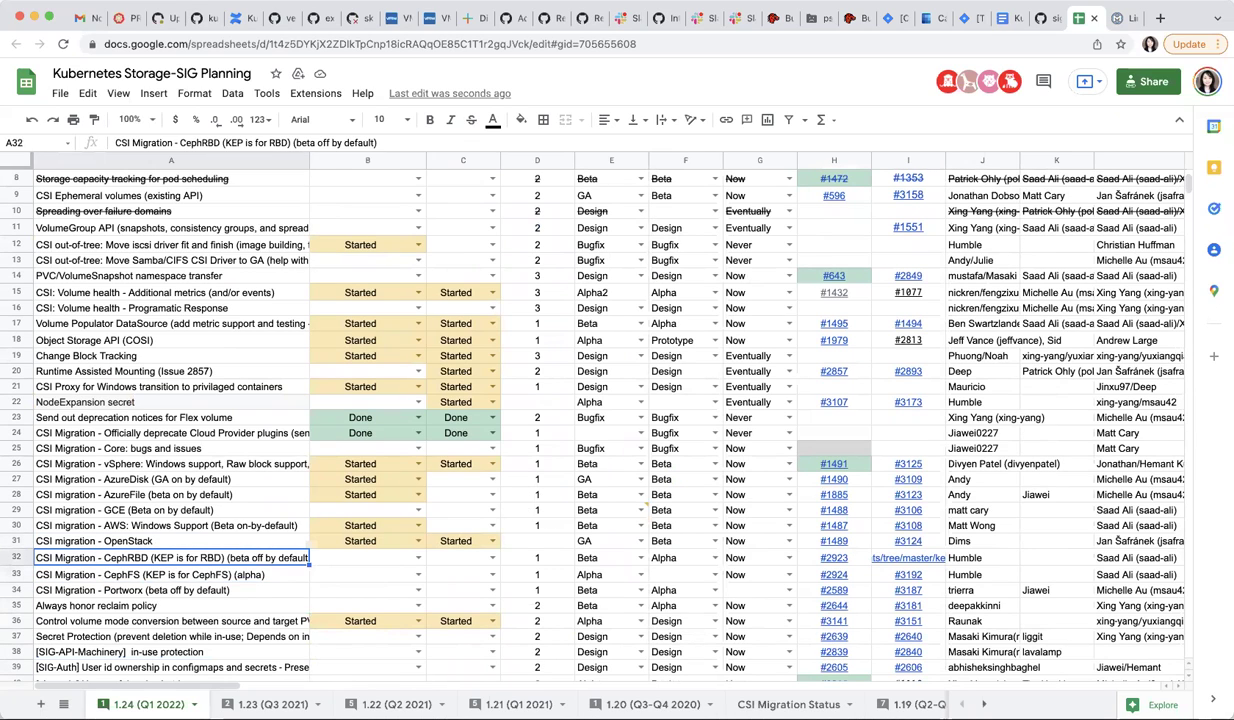
Step: Read the previous status updates of the CephRBD and CephFS migration rows
key(Right)
key(Right)
key(Right)
key(Right)
key(Right)
key(Right)
key(Right)
key(Right)
key(Right)
key(Right)
key(Right)
key(Right)
key(Right)
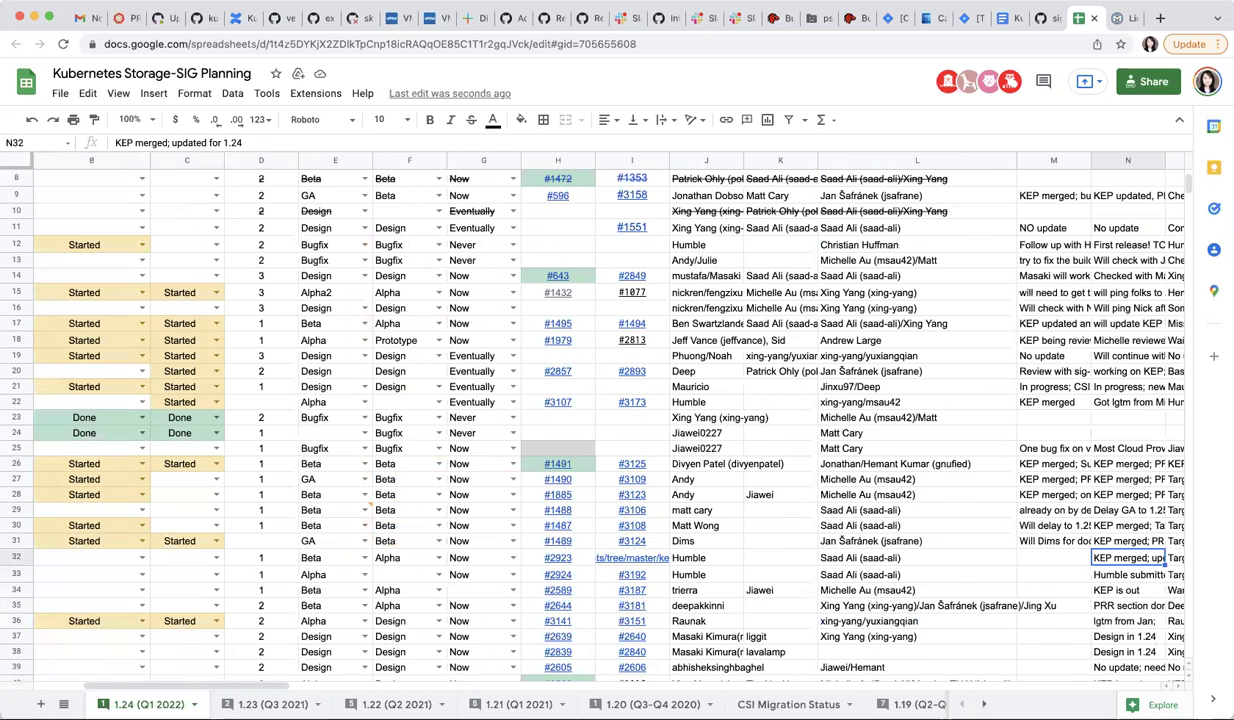
key(Down)
key(Up)
Step: Enter "KEP merged" as the 2/10/22 update for both the CephRBD and CephFS migration rows
key(Left)
text(KEP merg)
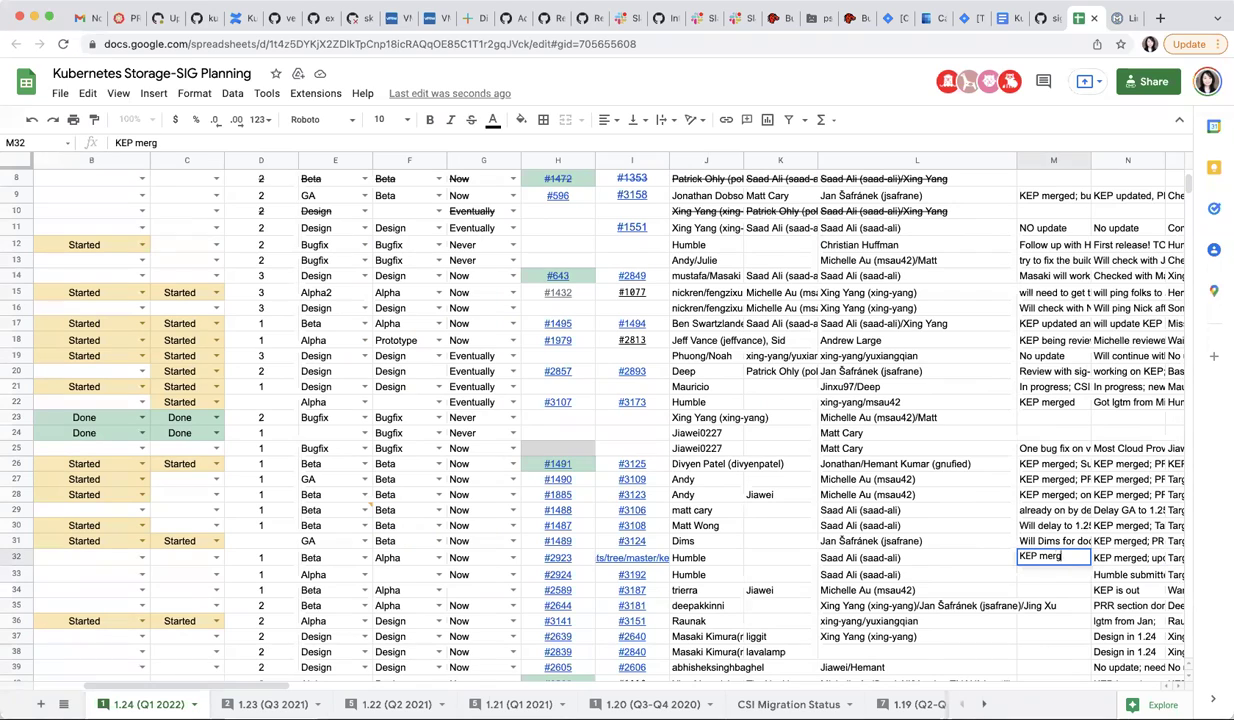
key(Return)
text(KE)
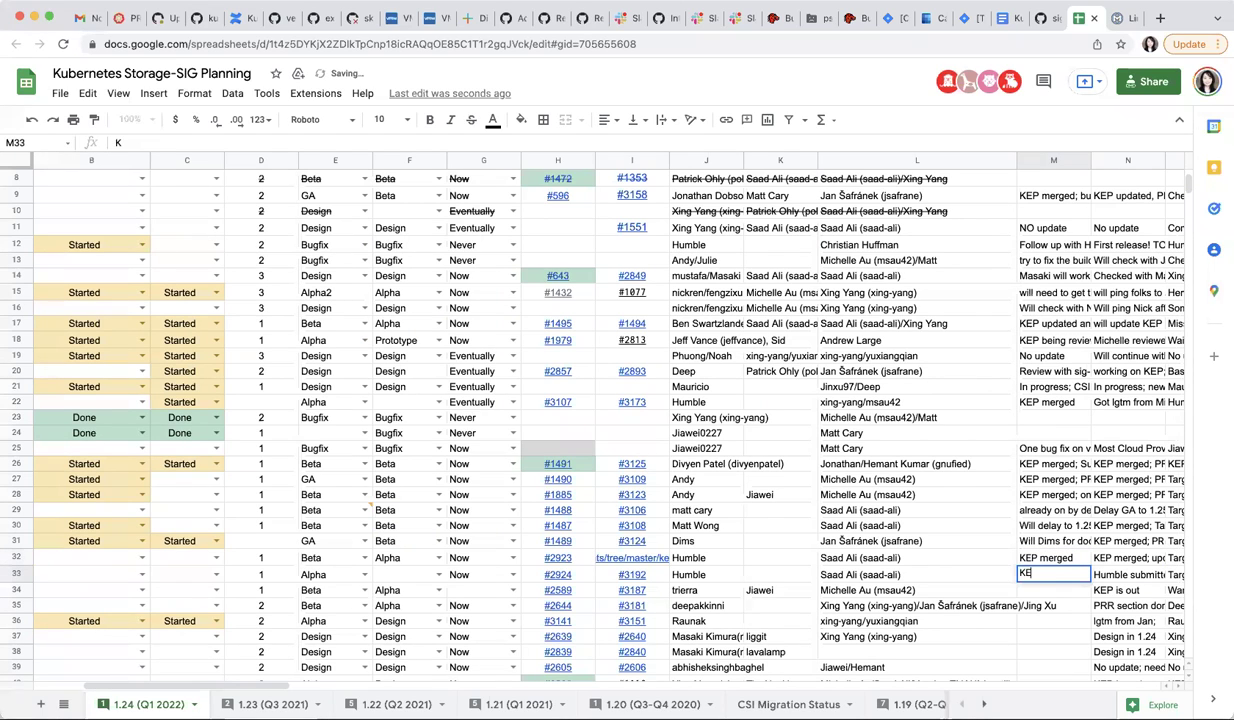
text(P merged)
key(Return)
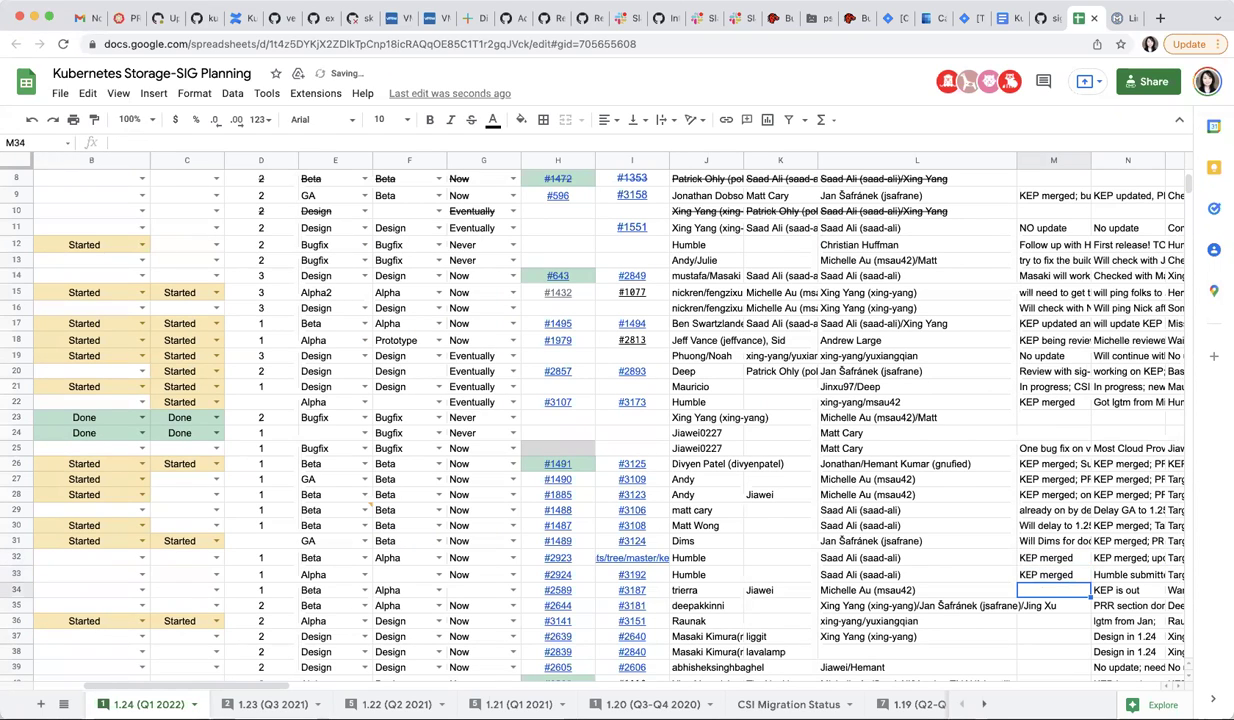
Step: Mark the CephRBD migration as Started in both status columns and the CephFS migration as Started in the first one
key(Left)
key(Left)
key(Left)
key(Left)
key(Left)
key(Left)
key(Left)
key(Left)
key(Left)
key(Left)
key(Left)
key(Left)
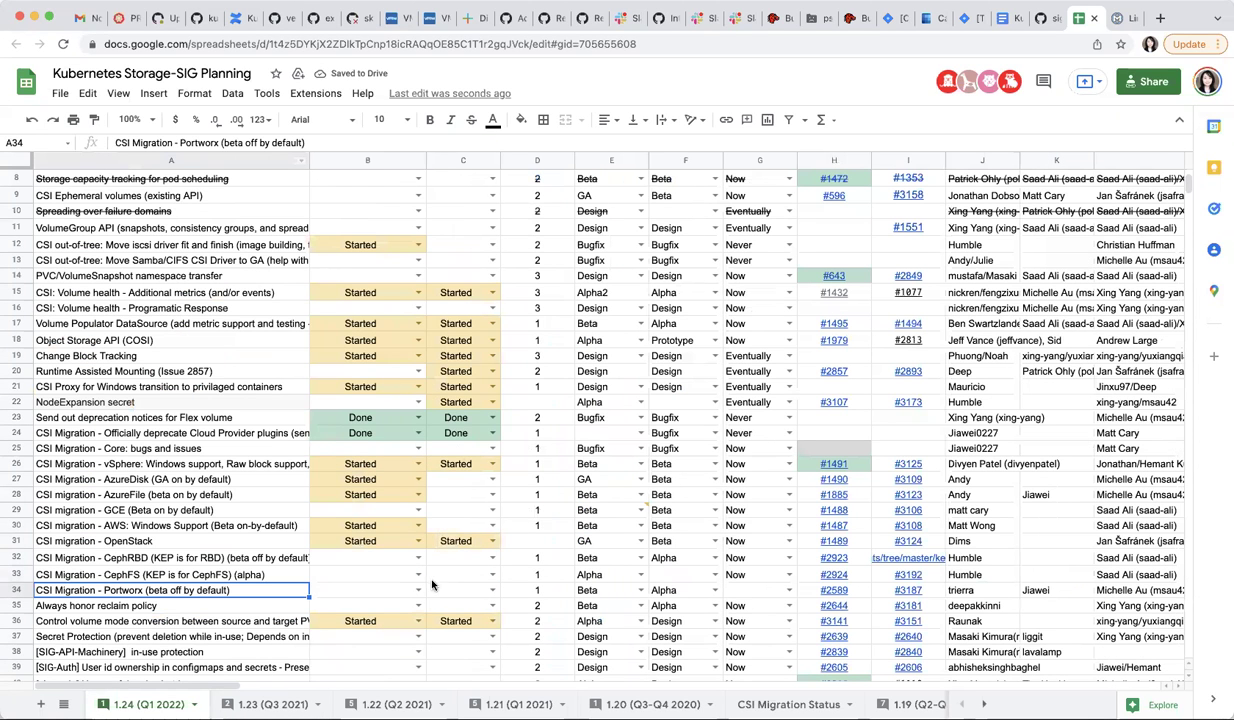
click(418, 557)
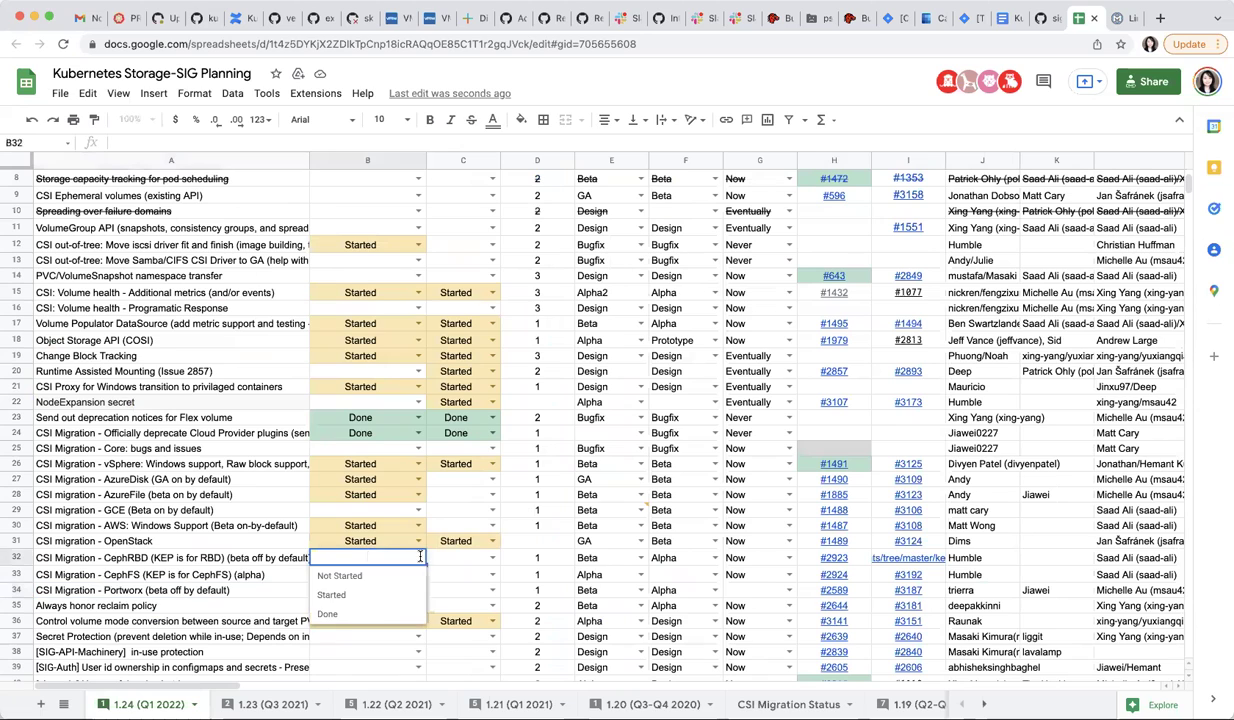
click(364, 595)
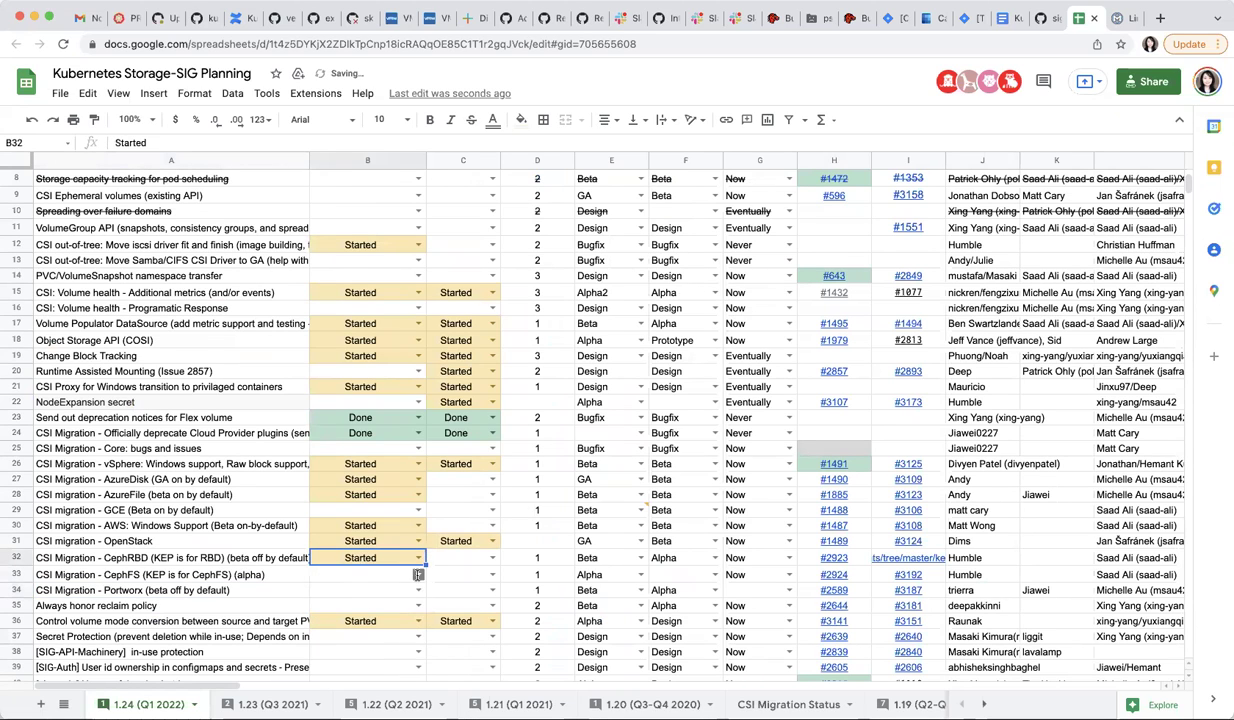
click(418, 574)
click(350, 601)
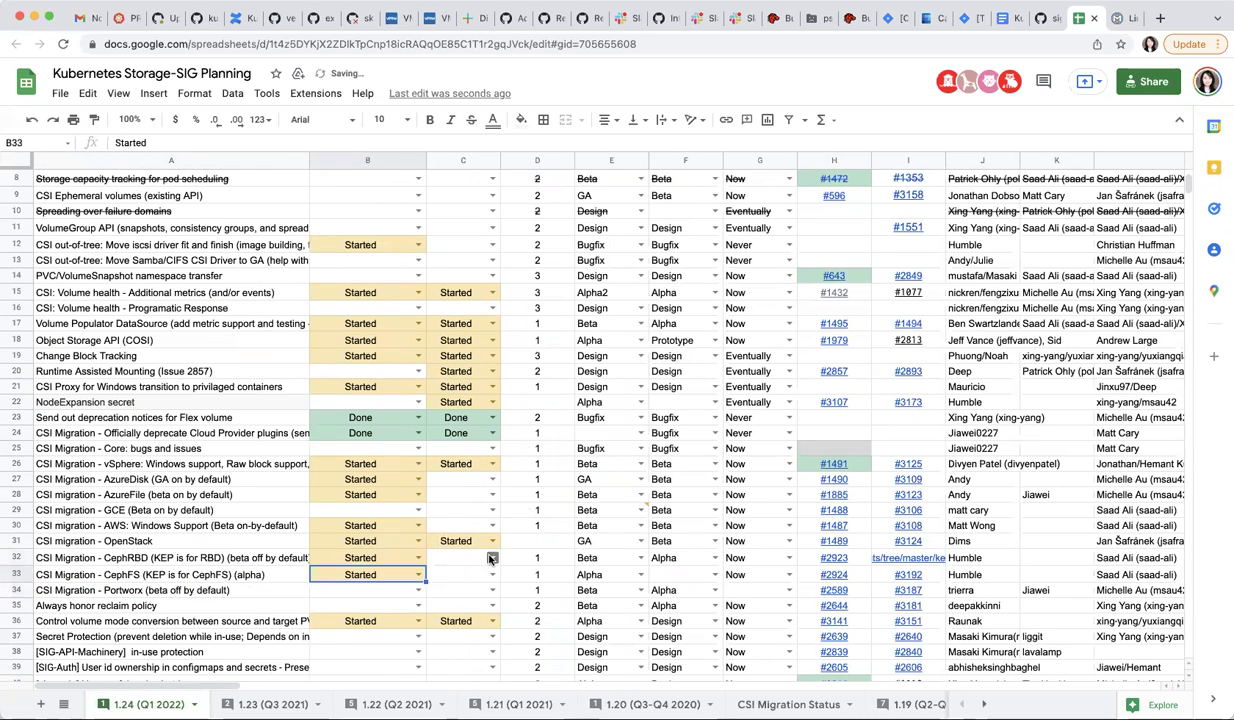
click(491, 558)
click(452, 585)
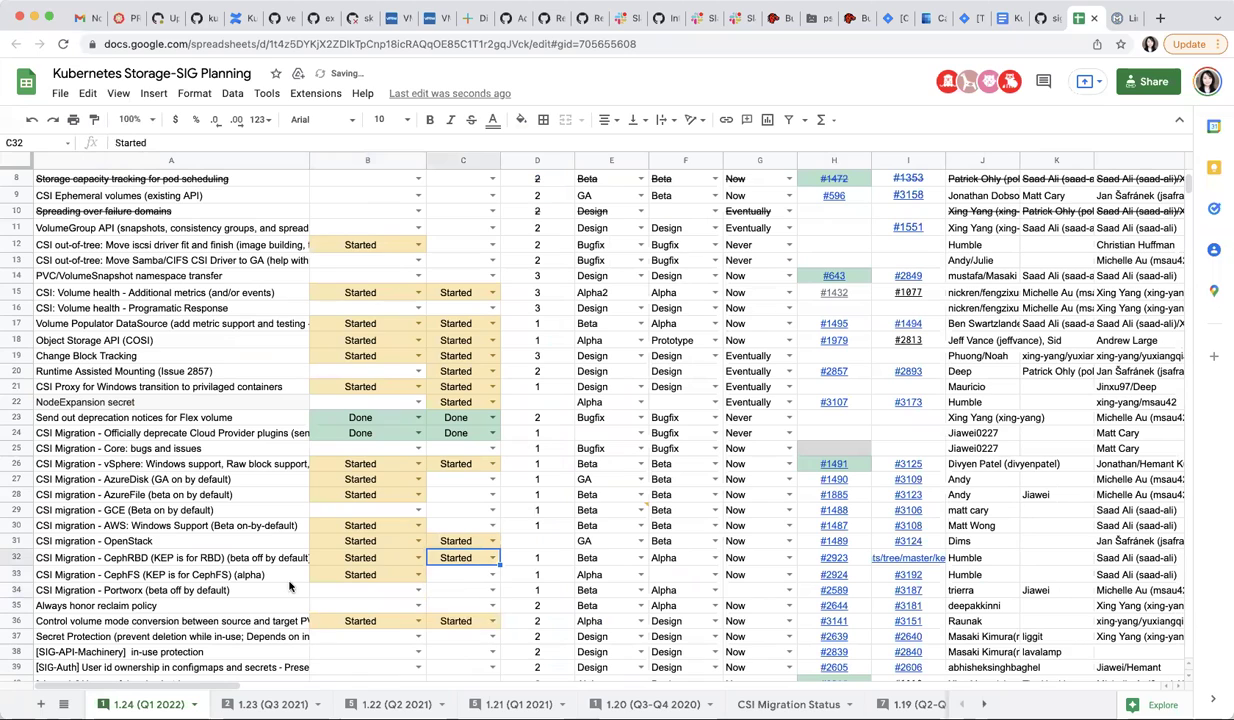
Step: Mark the Portworx migration row as Started in both status columns
click(212, 590)
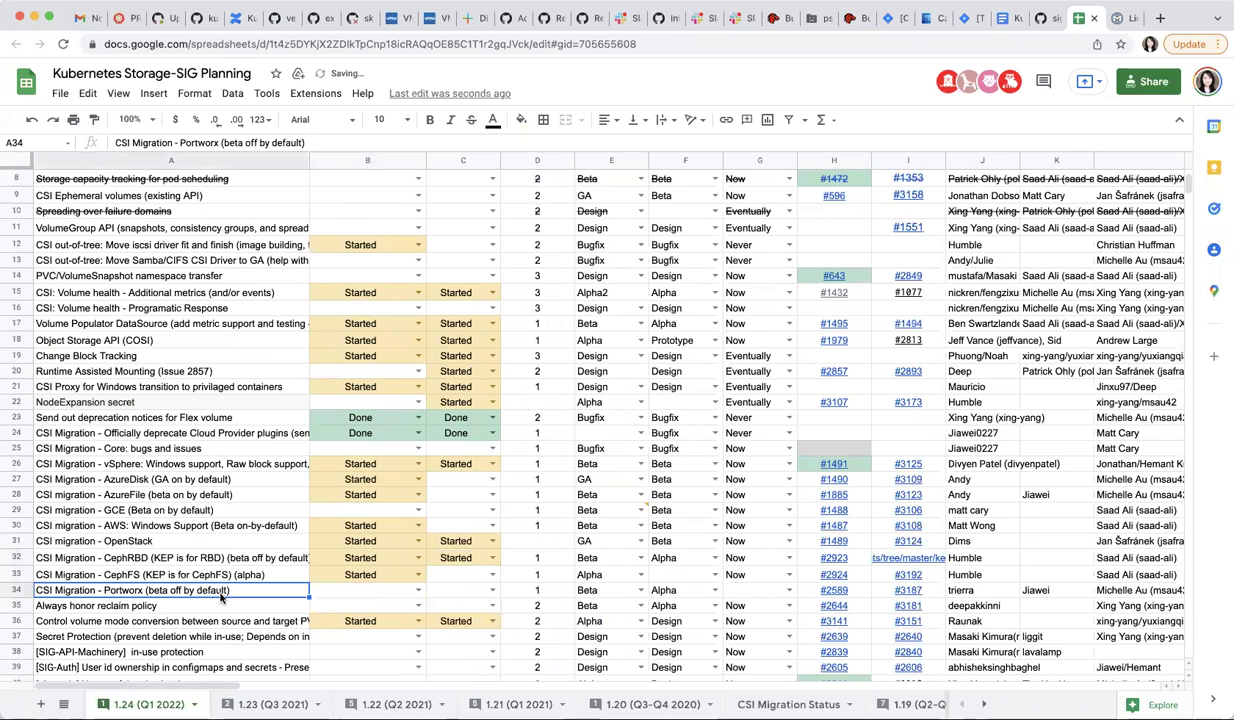
click(418, 590)
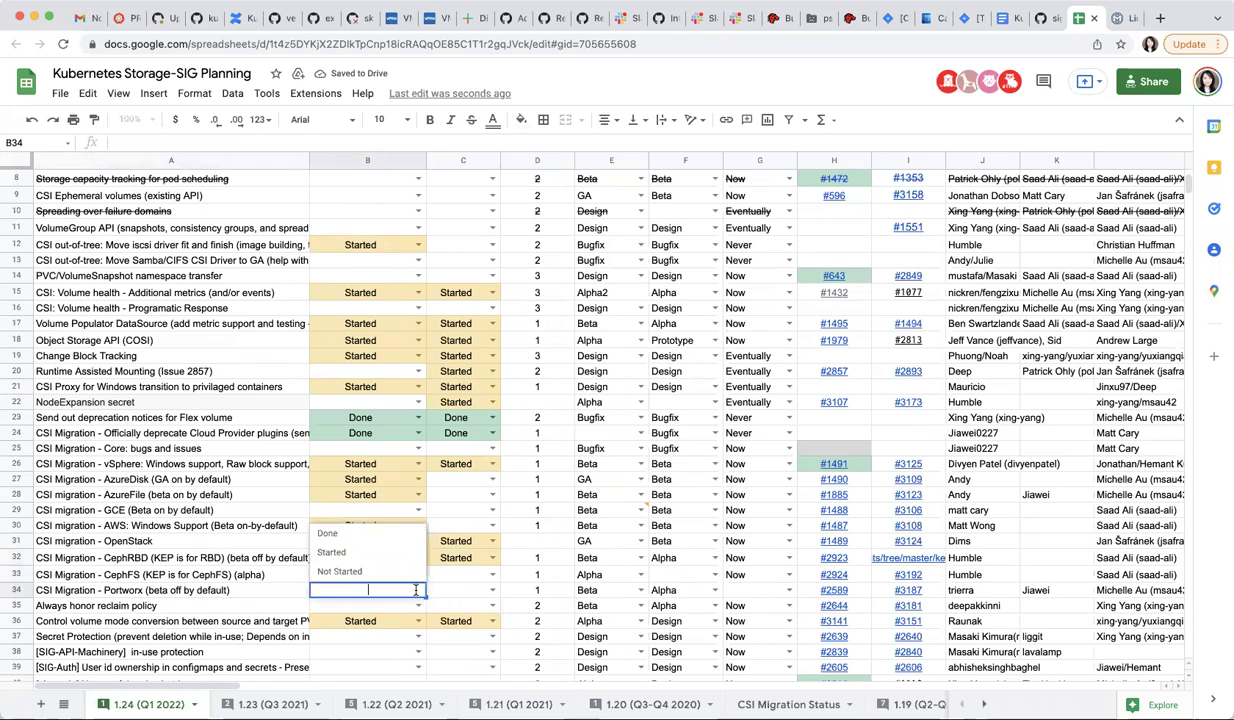
click(345, 553)
click(491, 590)
click(467, 556)
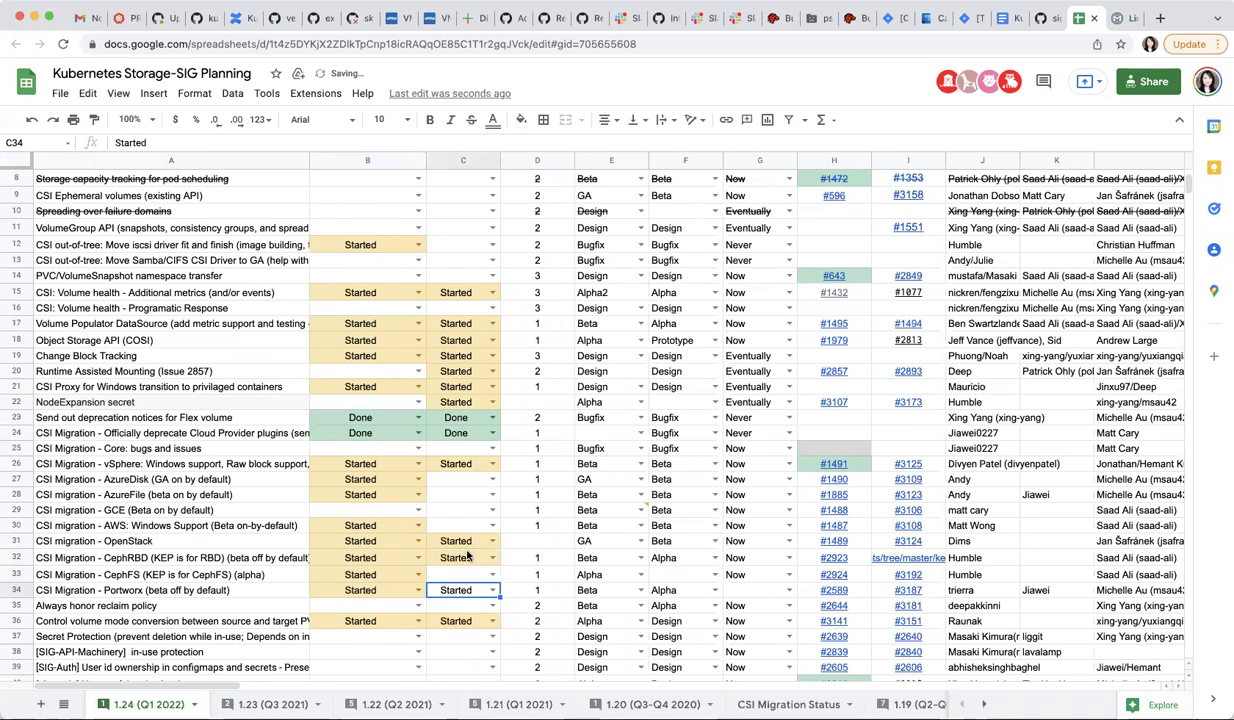
Step: Enter "KEP merged" as the Portworx migration row's 2/10/22 update
click(1137, 592)
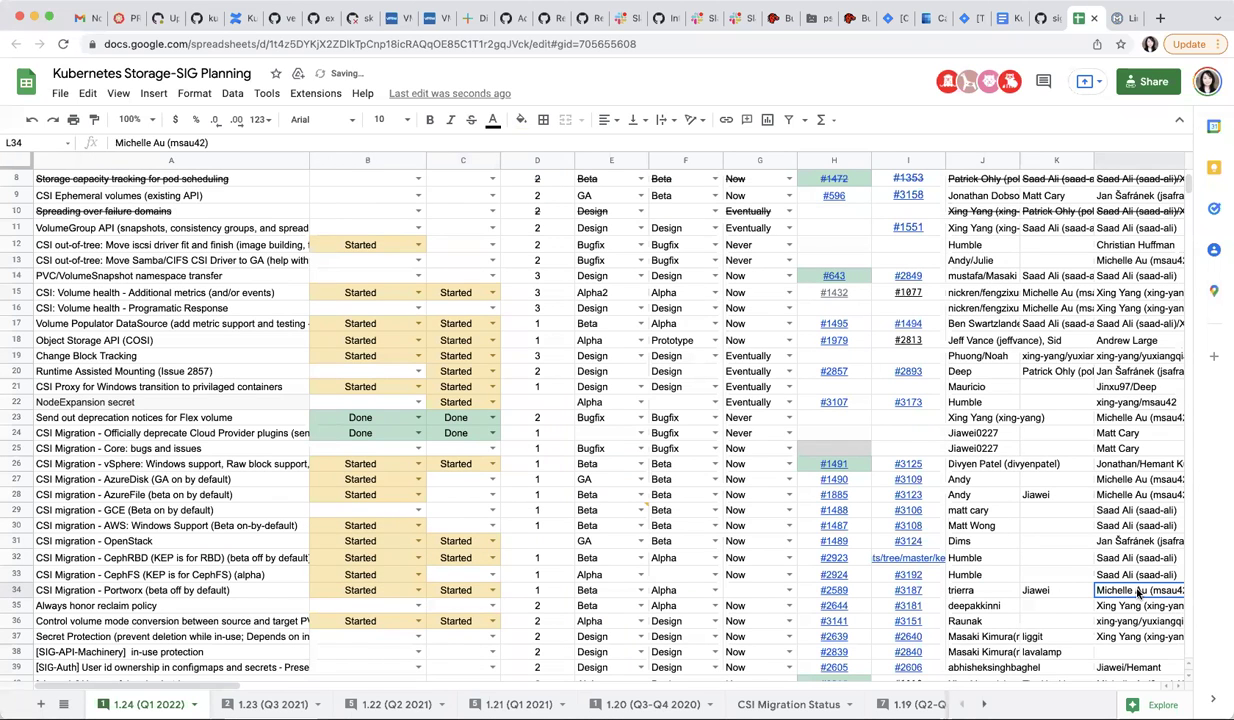
key(Right)
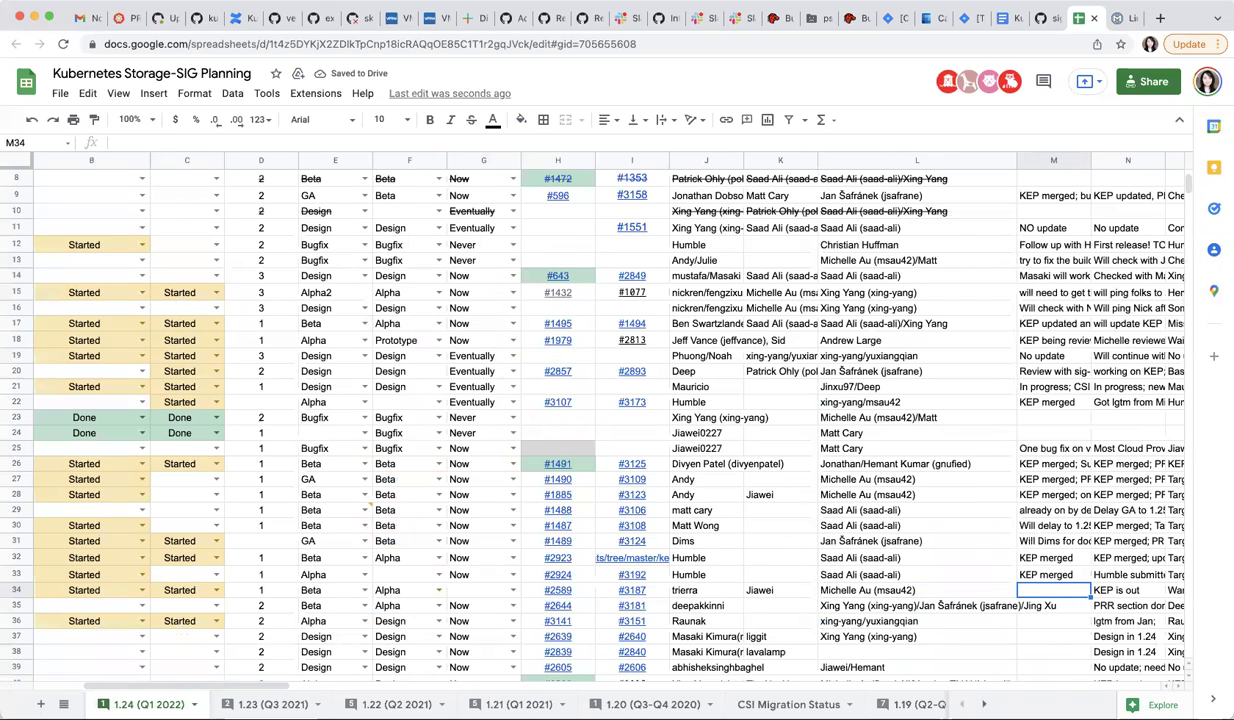
text(KEP merged)
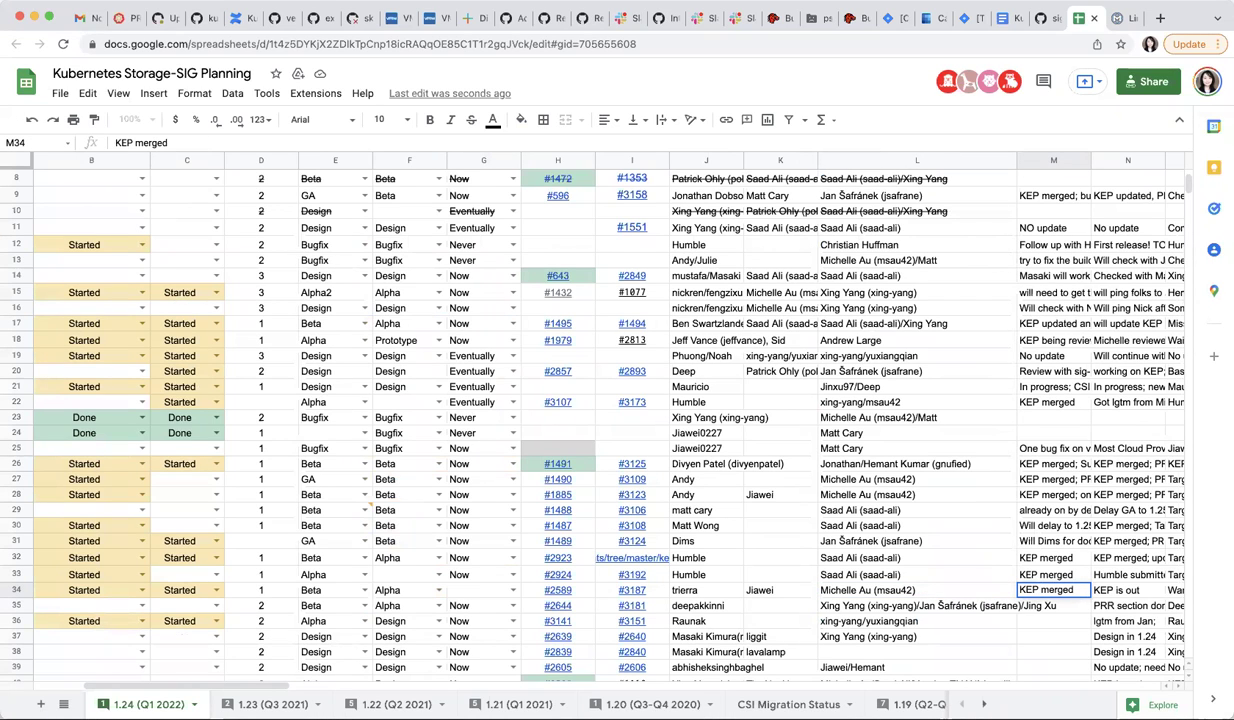
key(Return)
click(1053, 590)
click(916, 590)
click(1053, 590)
click(916, 590)
Step: Mark the "Always honor reclaim policy" row as Started in both status columns
key(Left)
key(Left)
key(Left)
key(Left)
key(Left)
key(Left)
key(Left)
key(Left)
key(Left)
key(Left)
key(Left)
key(Down)
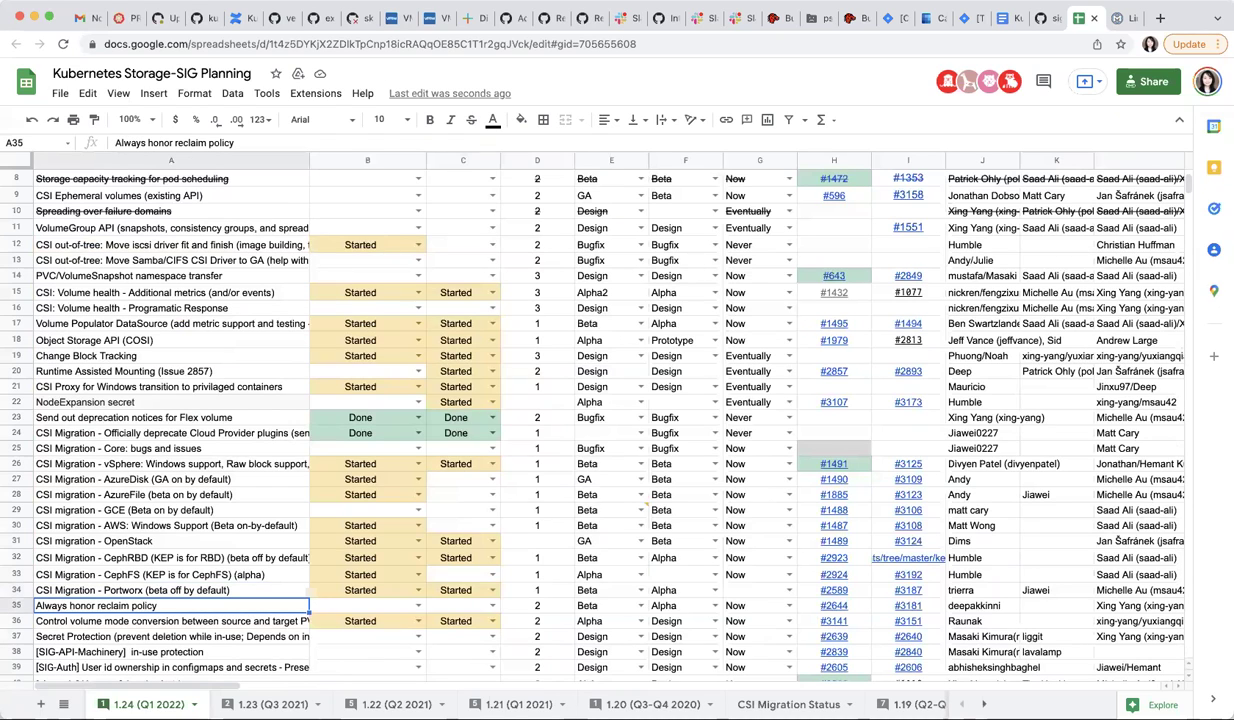
key(Right)
key(Right)
key(Right)
key(Right)
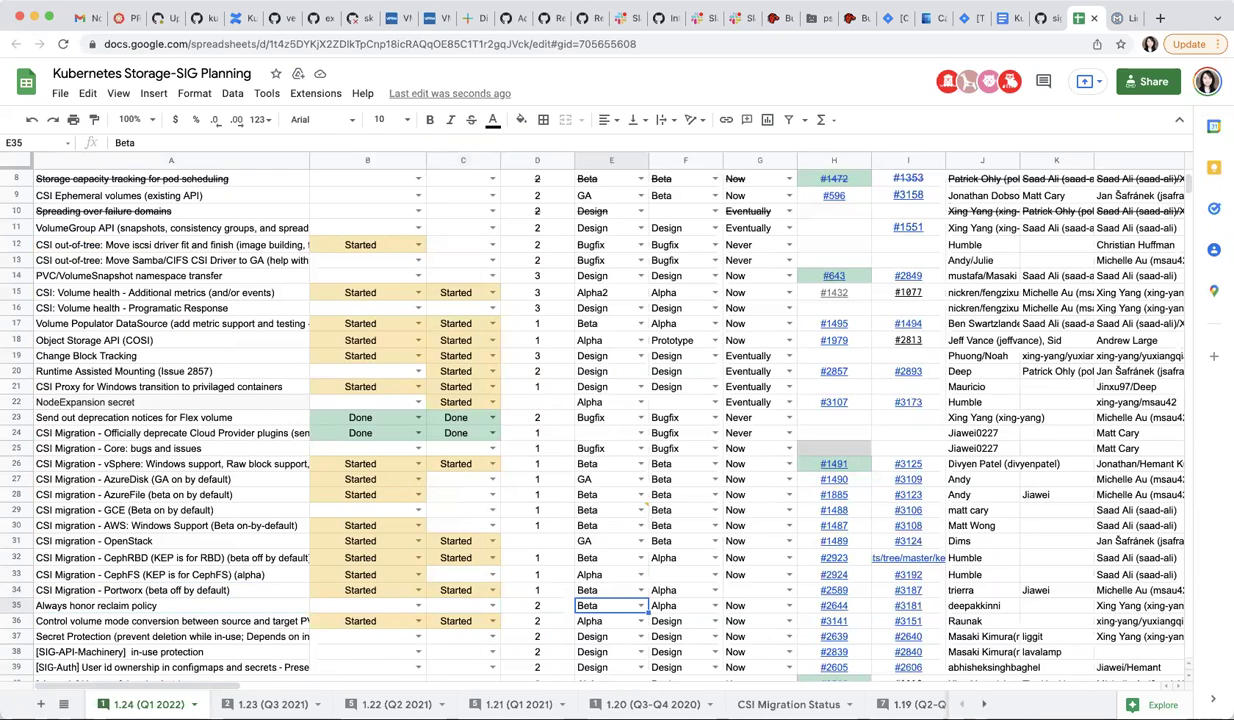
key(Left)
key(Left)
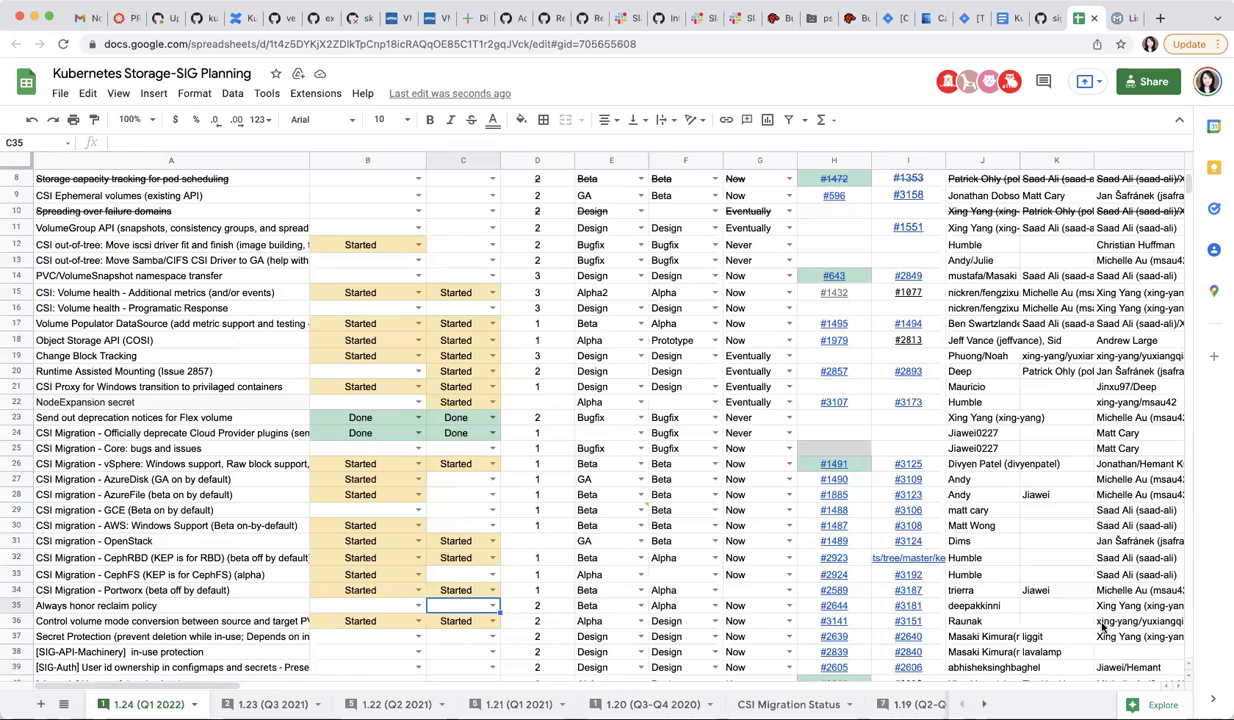
click(490, 605)
click(460, 570)
click(418, 605)
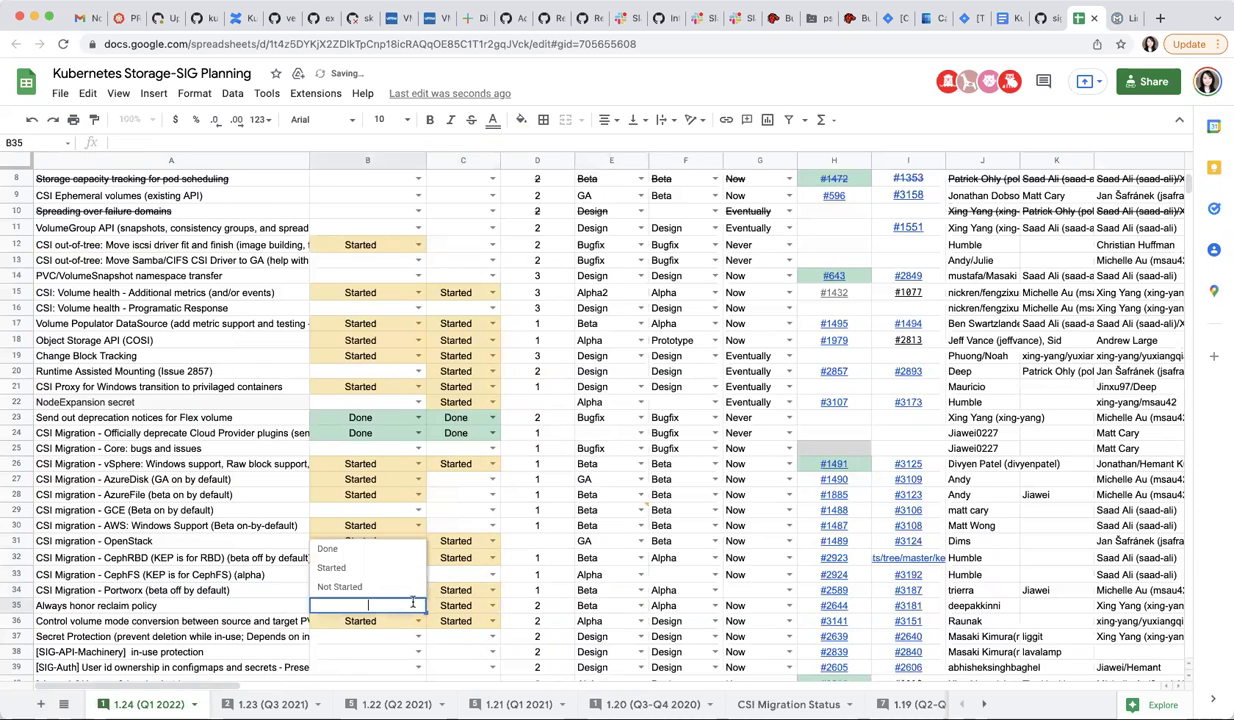
click(356, 567)
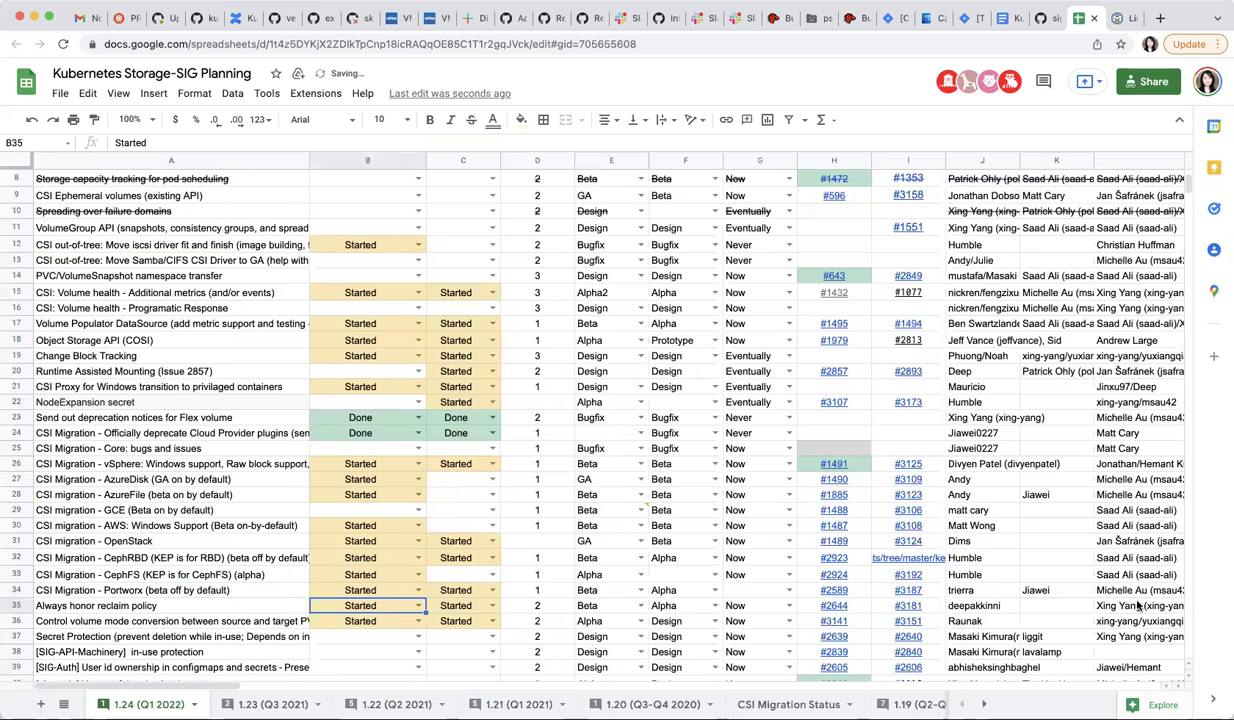
Step: Enter "KEP merged; work on implementation" as the 2/10/22 update for the "Always honor reclaim policy" row
click(1104, 603)
key(Right)
key(Right)
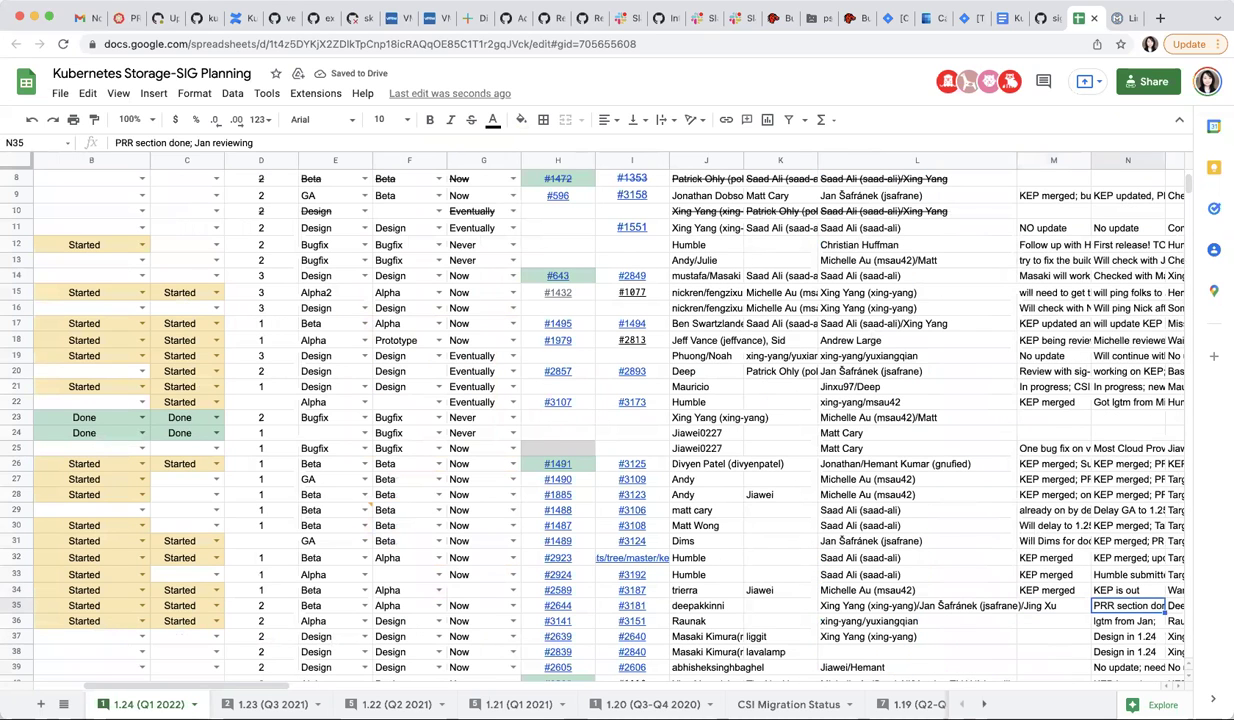
key(Left)
text(KEP mer)
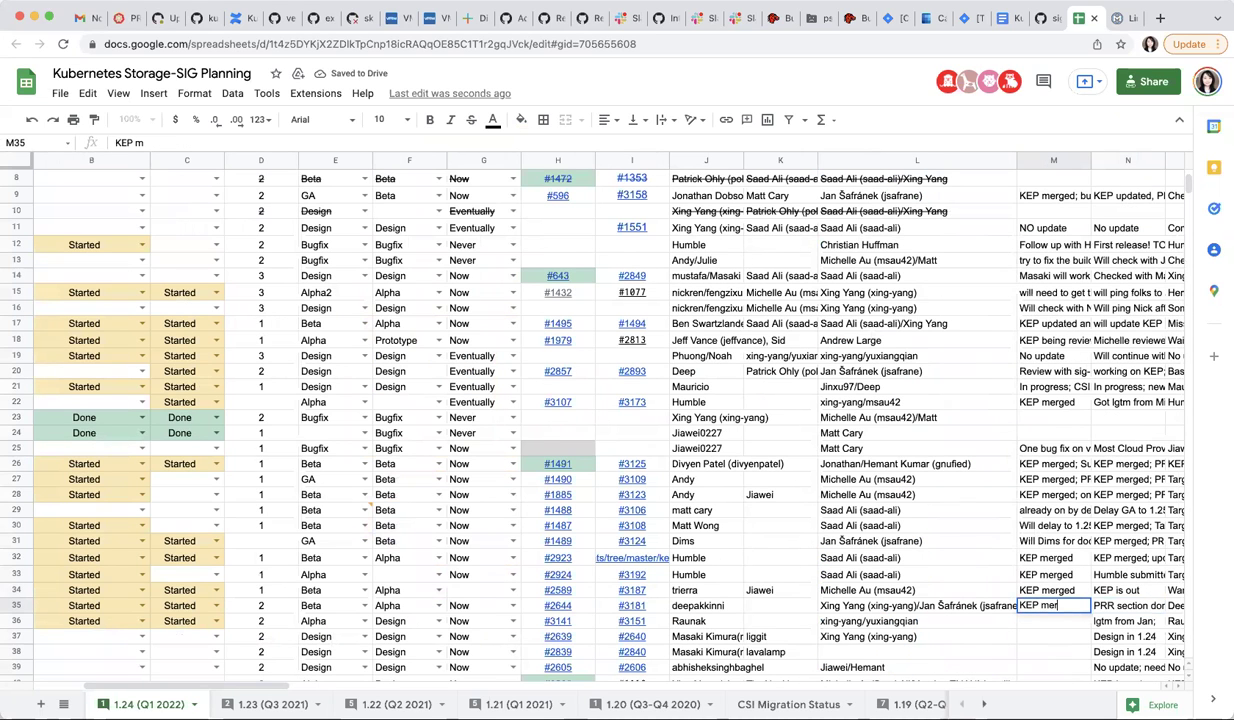
text(ged; work on implementation)
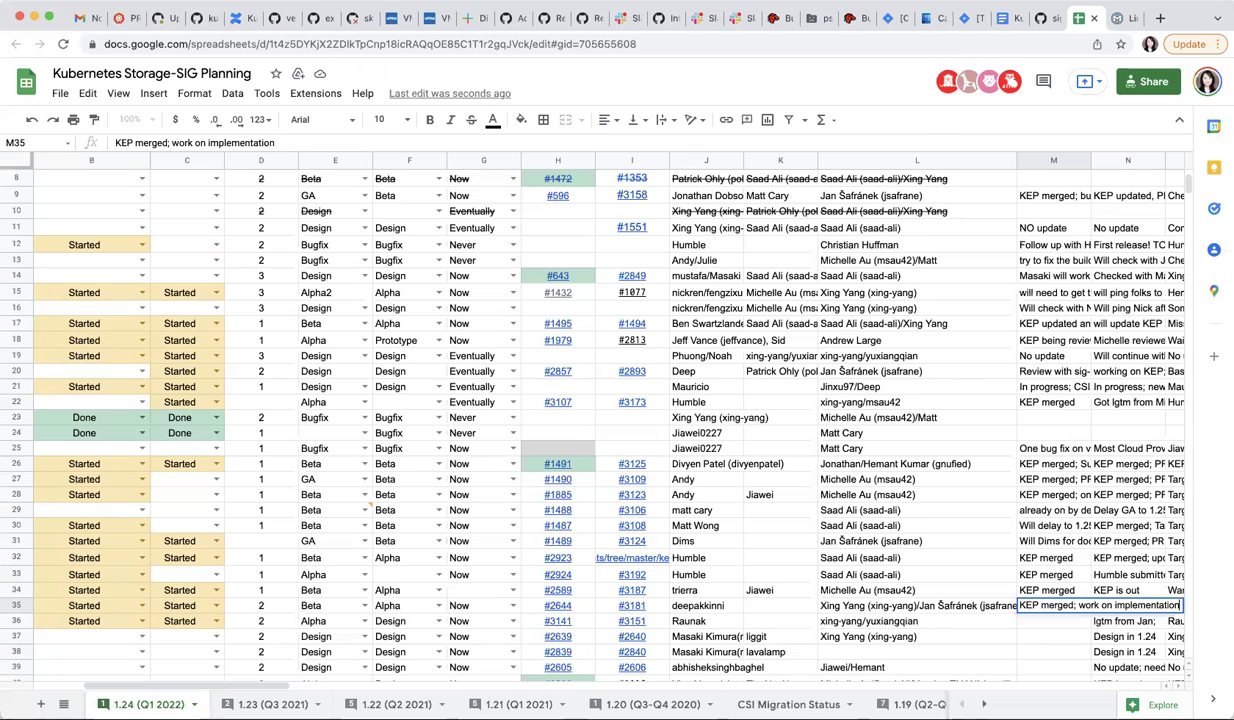
key(Return)
Step: Enter "KEP merged;", the assignee's name and "will work on implementation" as the 2/10/22 update for the volume mode conversion row
key(Home)
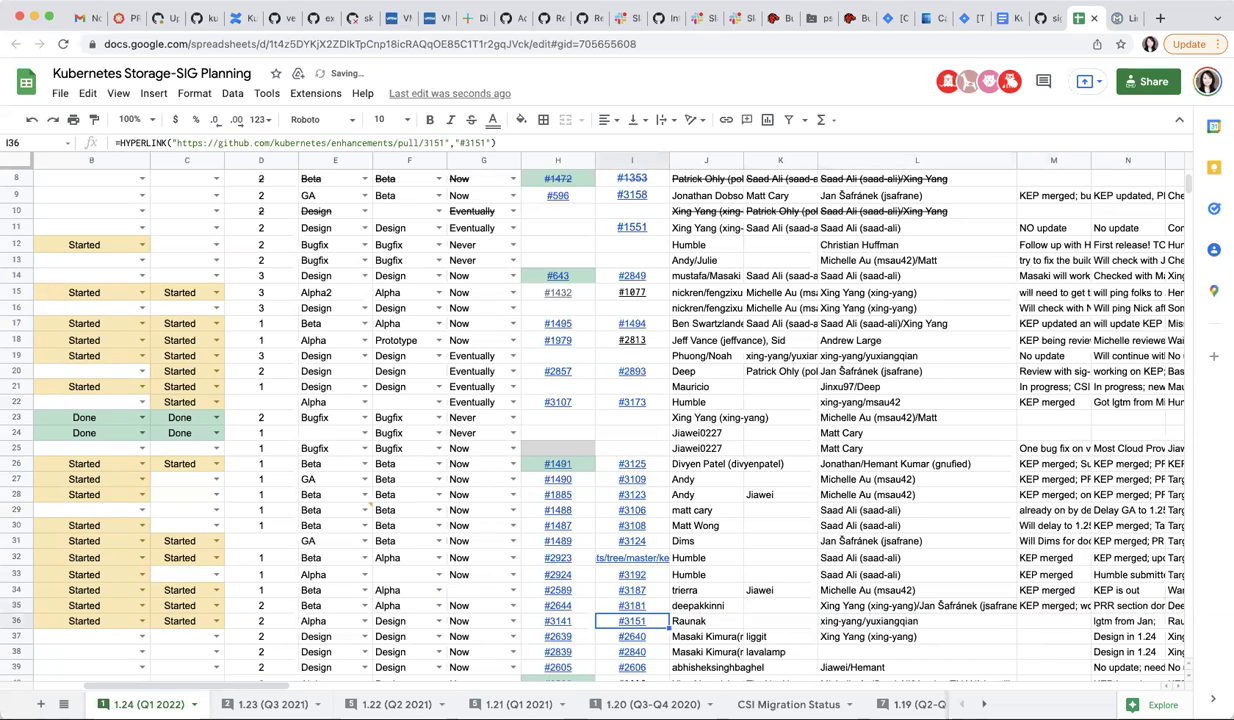
key(Up)
key(Down)
key(Down)
key(Up)
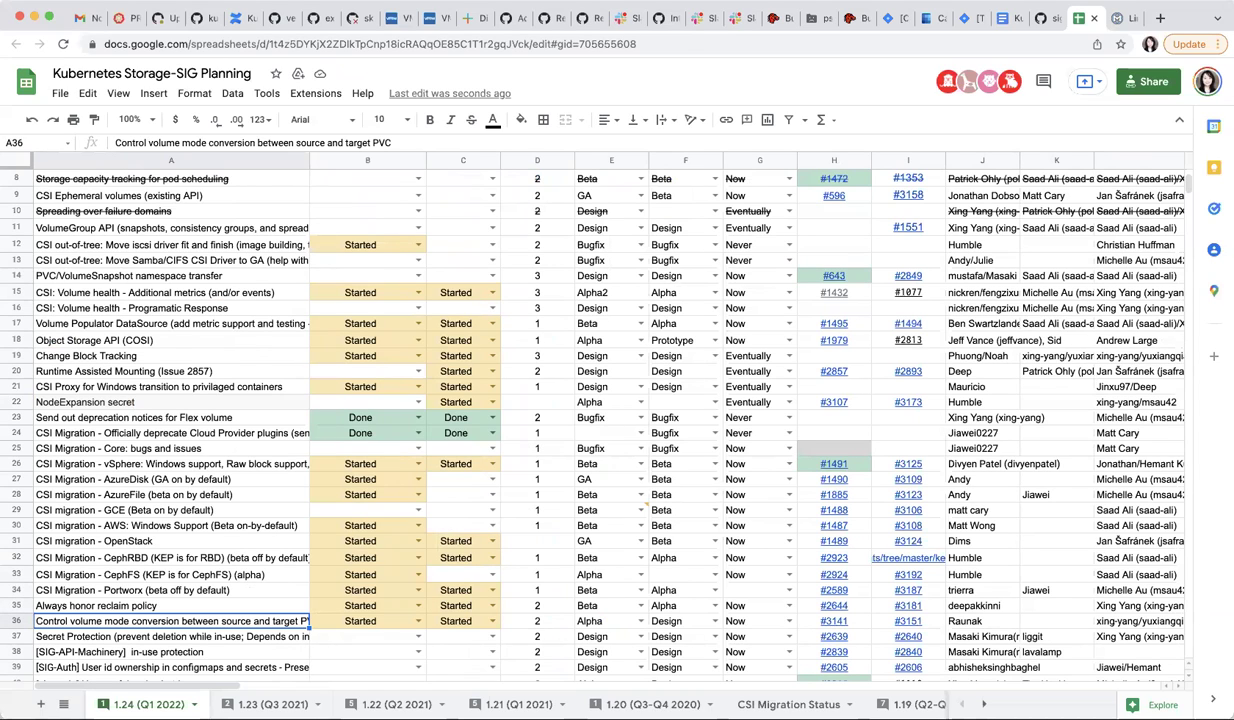
key(Right)
key(Right)
key(Right)
key(Right)
key(Right)
key(Right)
key(Right)
key(Right)
key(Right)
key(Right)
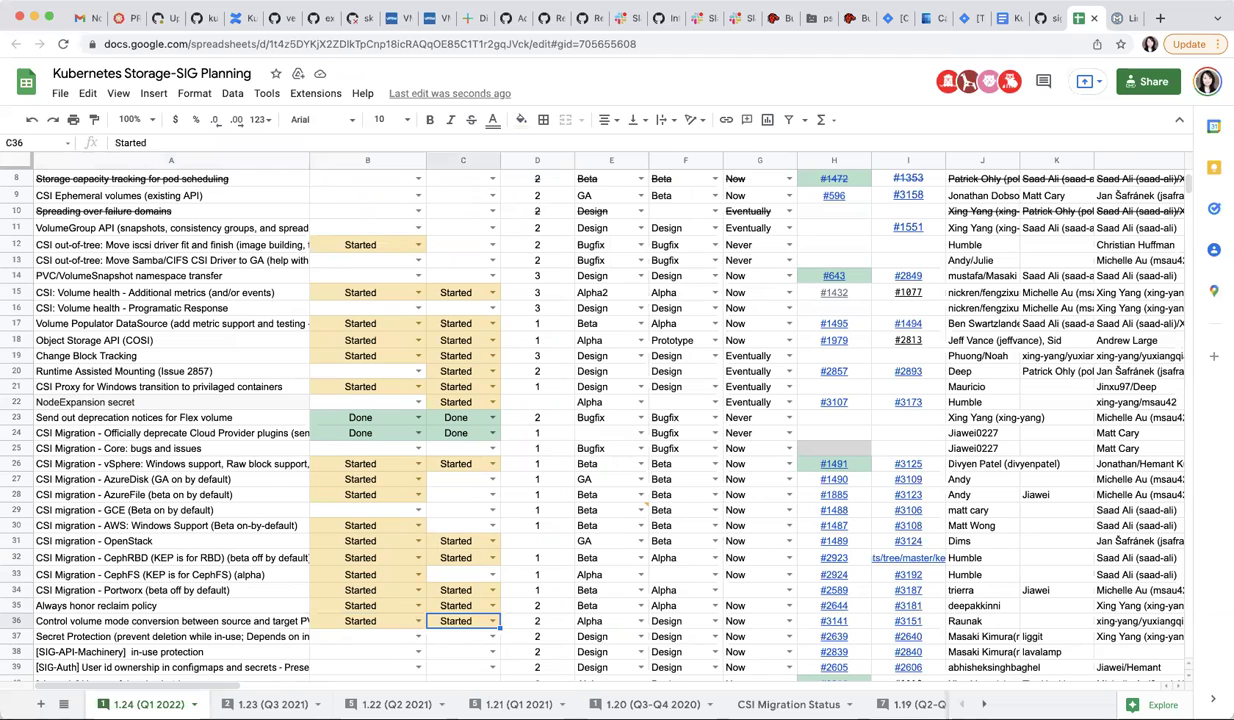
key(Right)
key(Right)
key(Right)
key(Left)
text(KEP me)
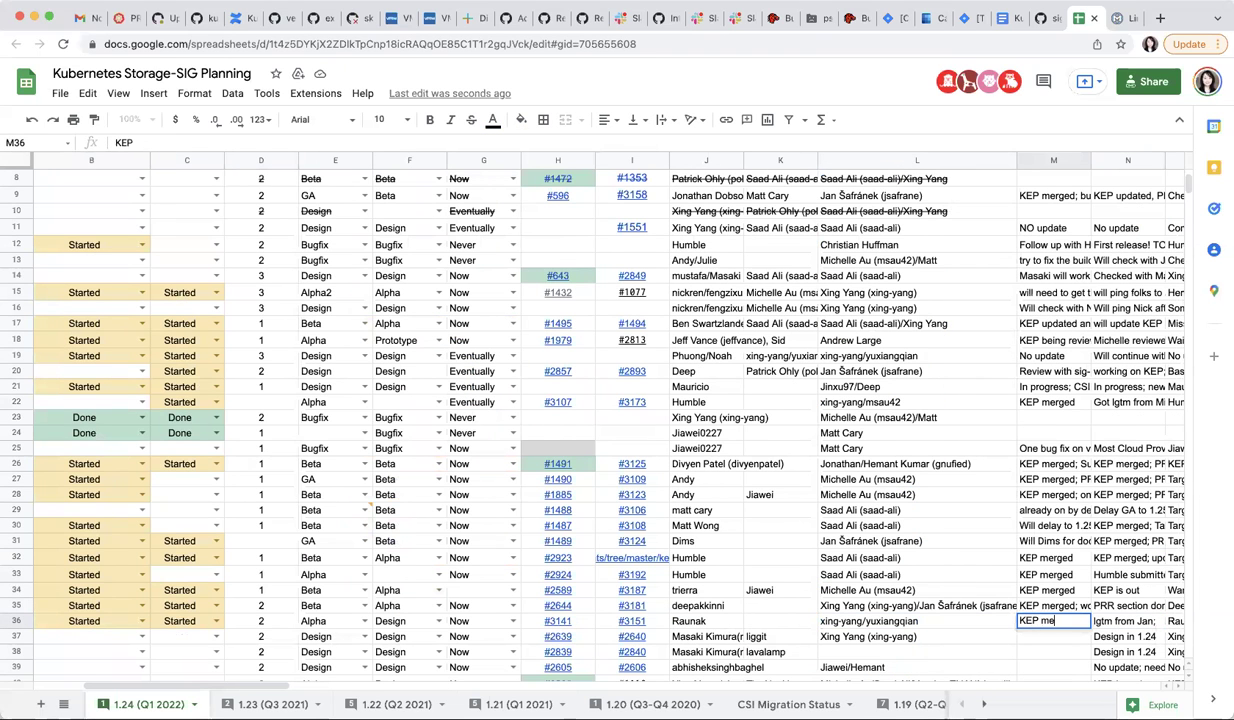
text(rged; Raunk)
text( will work on)
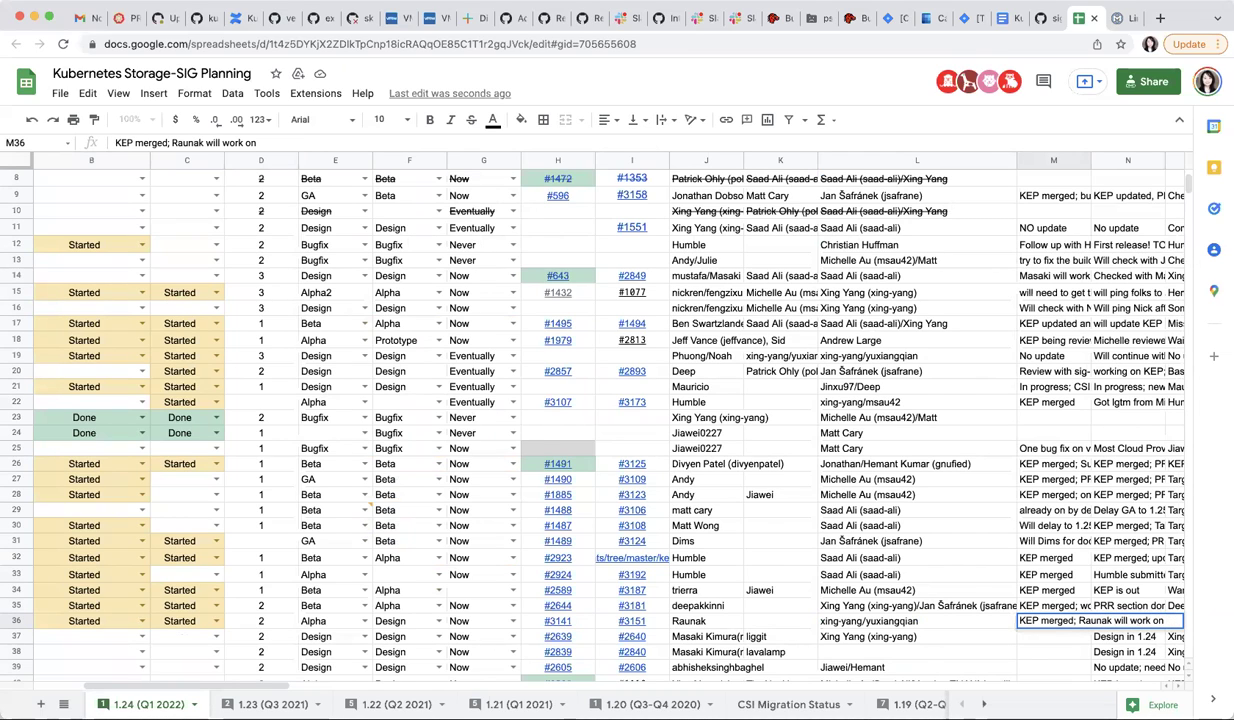
text( impe)
text(ementation)
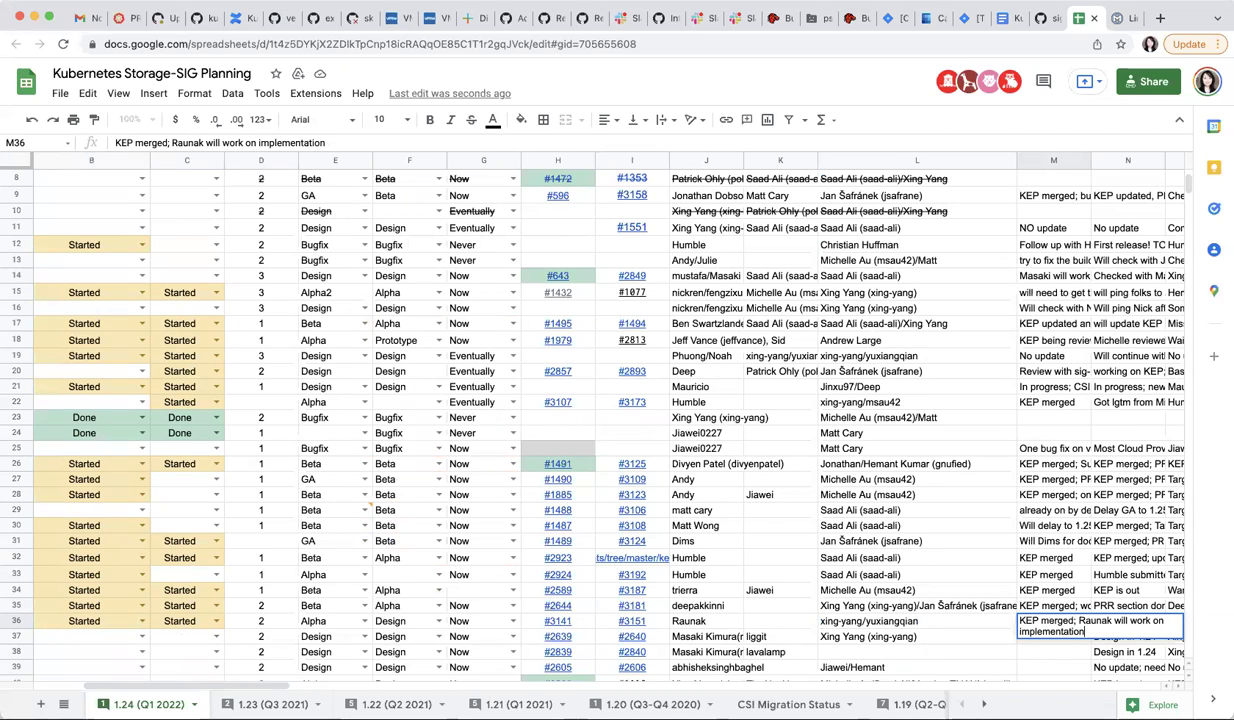
key(Return)
Step: Look through the feature names below the volume mode conversion row, then return to Secret Protection
click(916, 636)
key(Home)
key(Down)
key(Down)
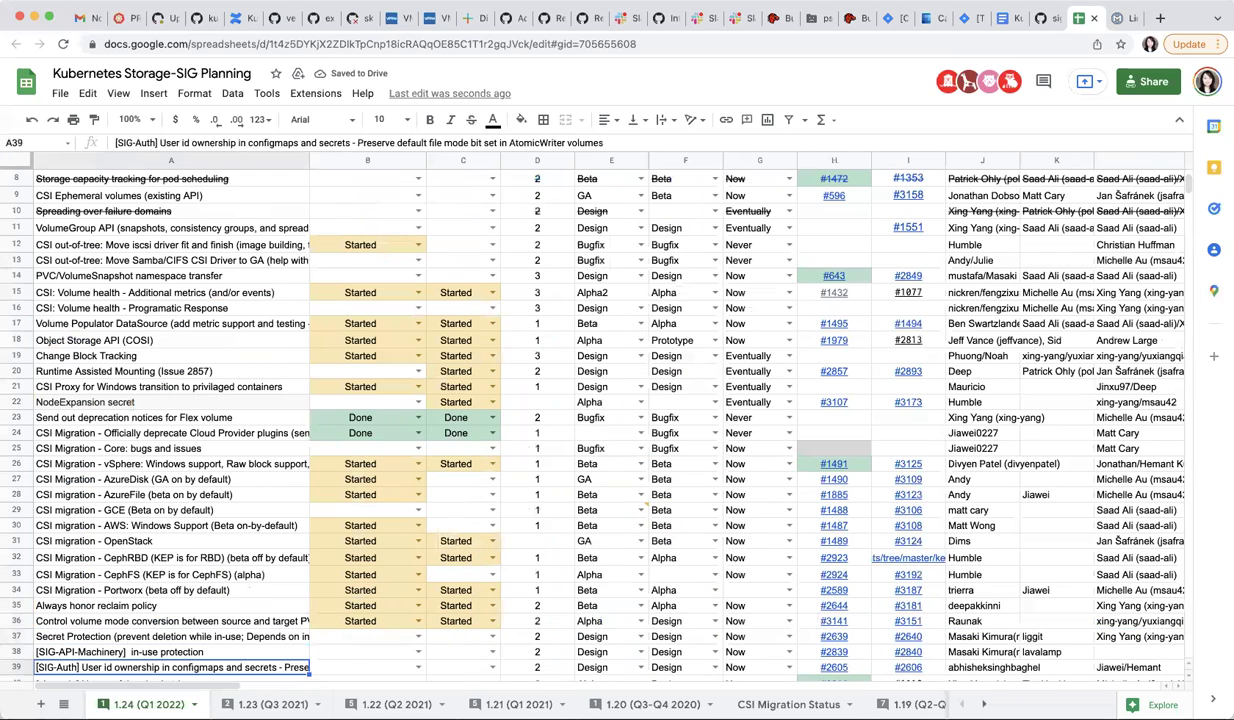
key(Down)
key(Down)
key(Up)
key(Up)
key(Up)
key(Up)
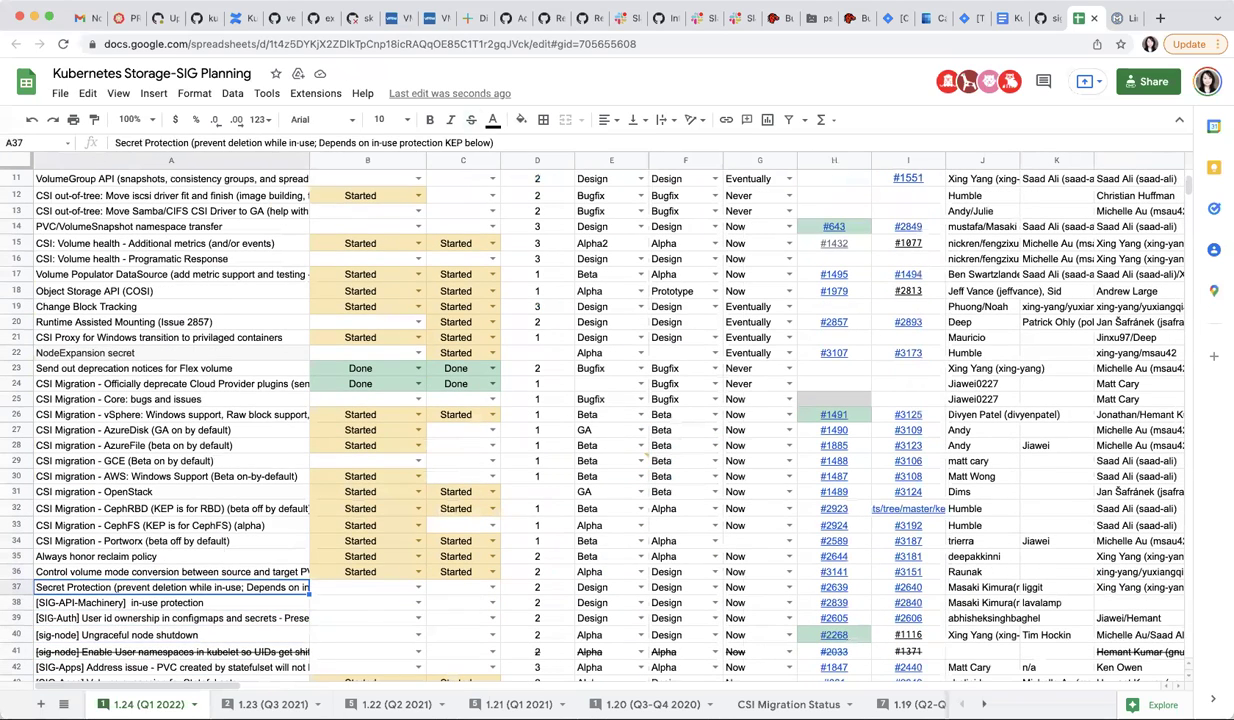
key(Down)
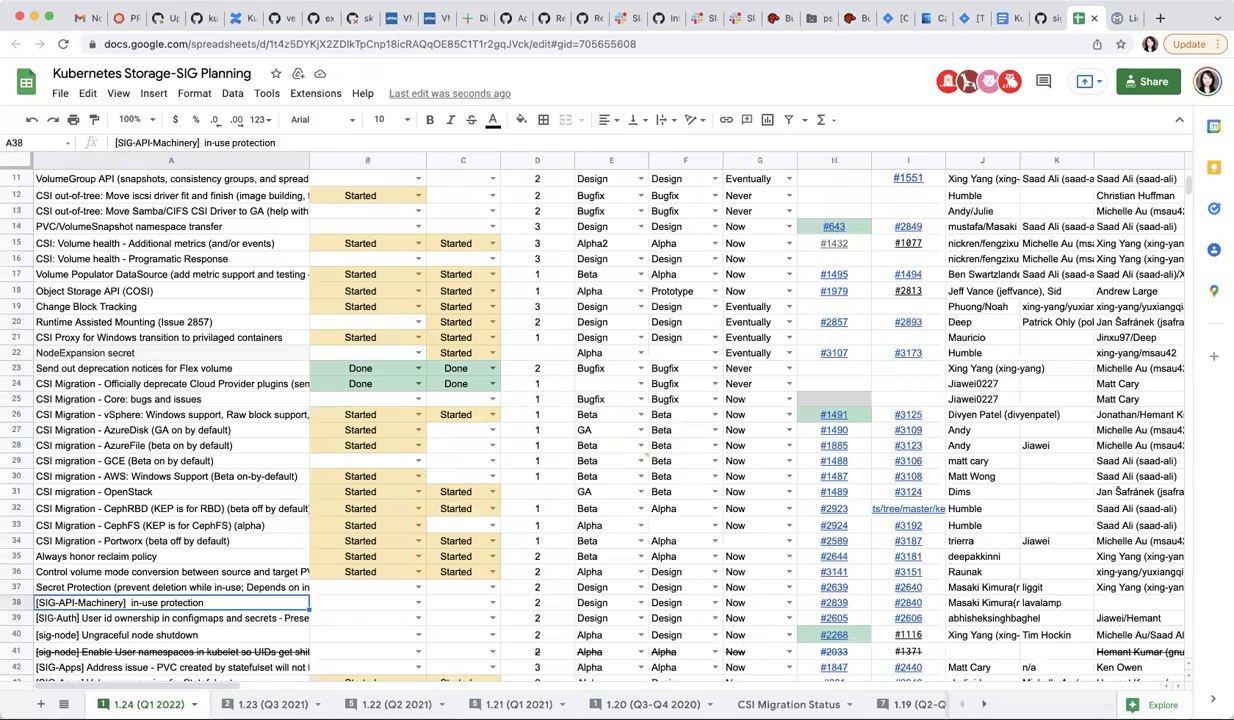
key(Up)
Step: Read across the Secret Protection row to check who is assigned to it
key(Right)
key(Right)
key(Right)
key(Right)
key(Right)
key(Right)
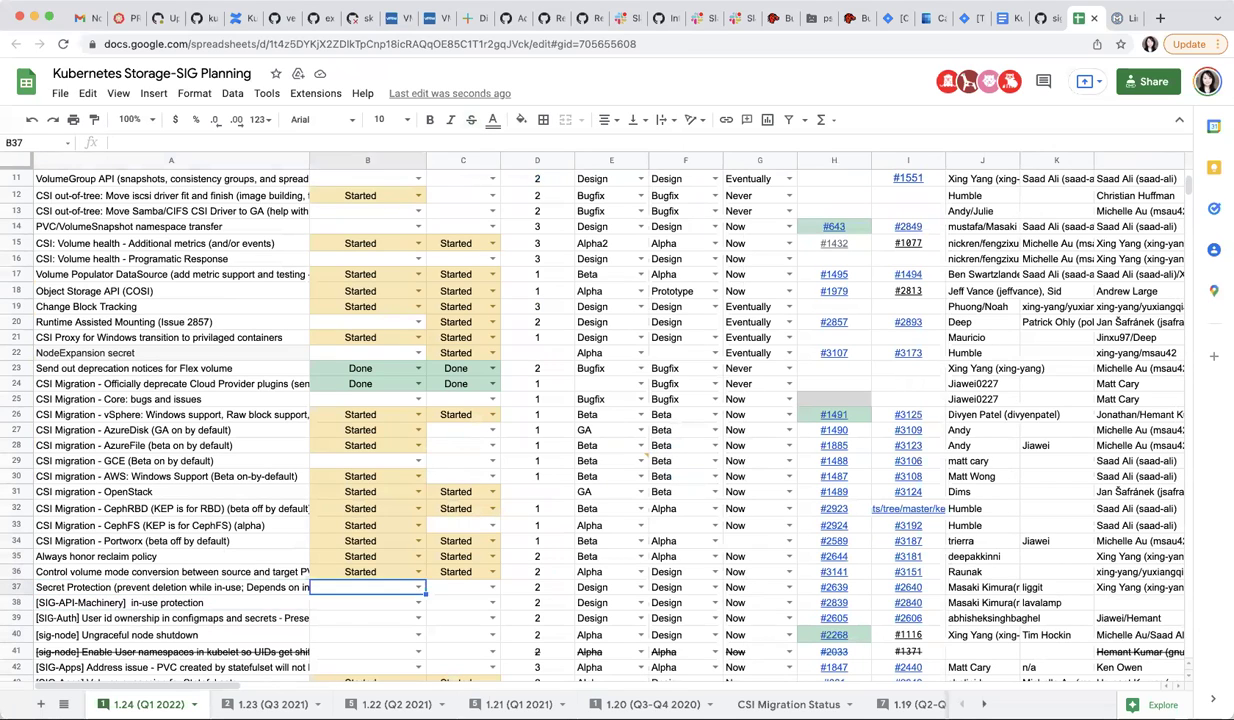
key(Right)
key(Right)
key(Right)
key(Right)
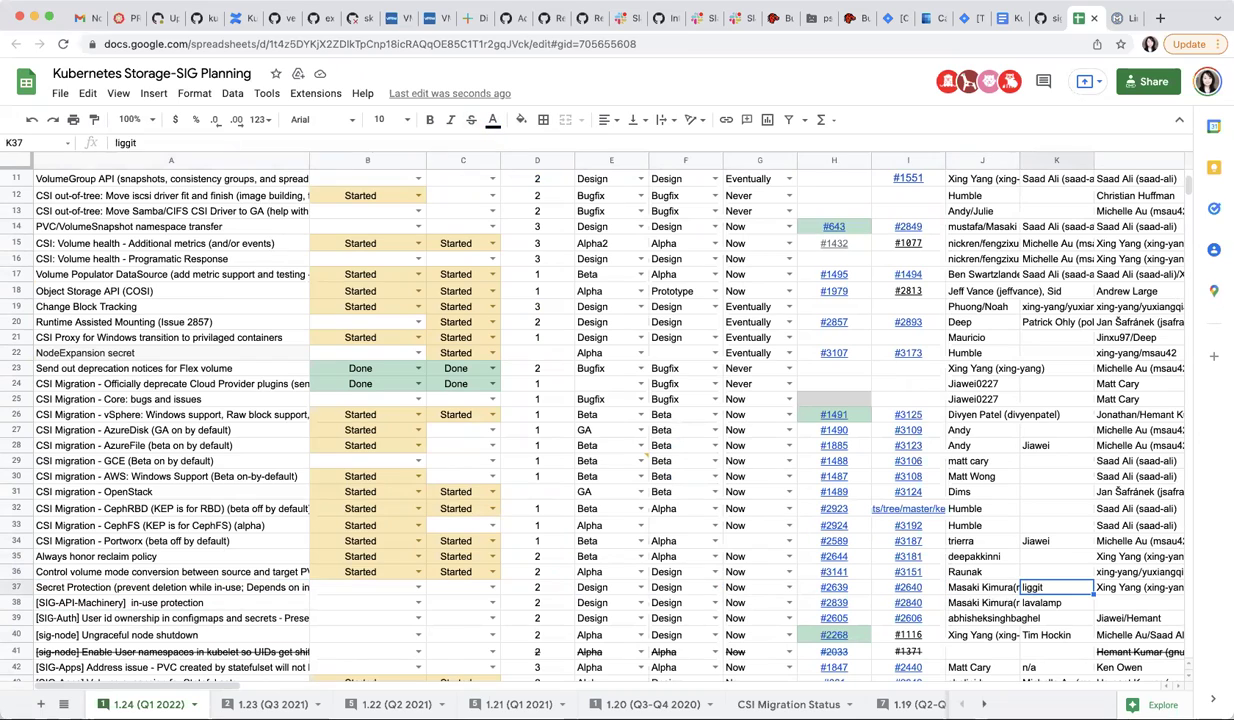
key(Left)
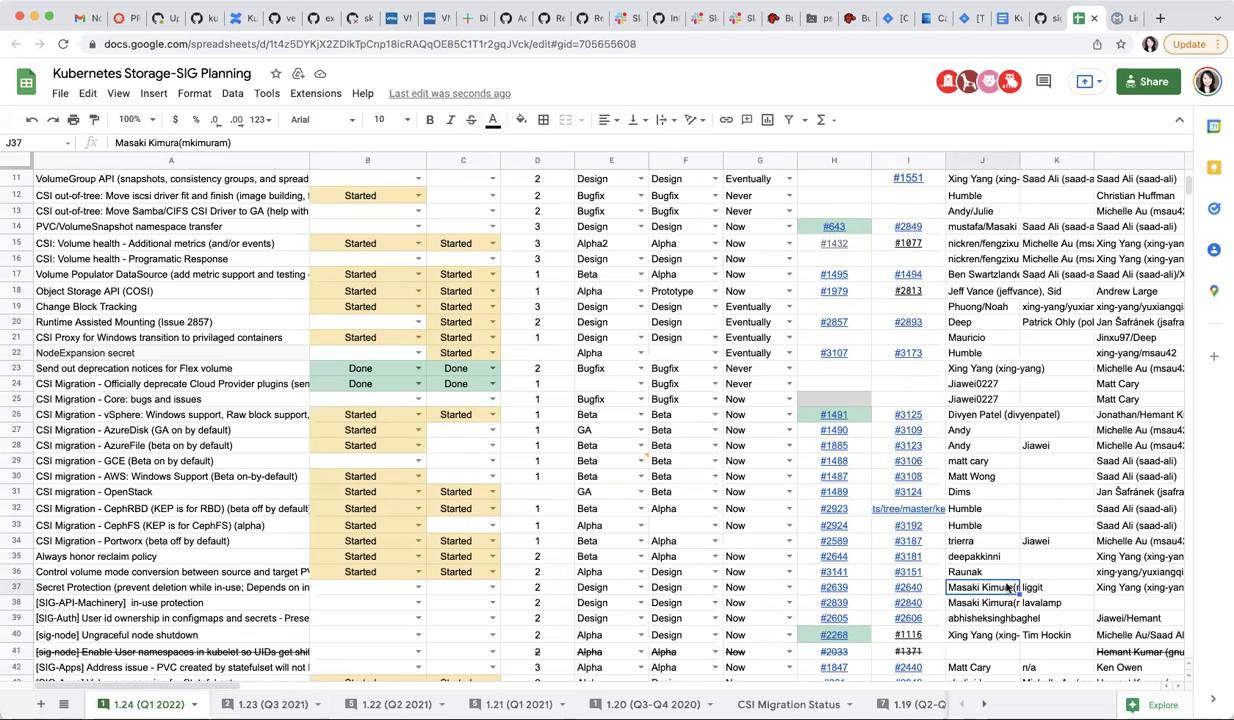
Step: Enter "Design" as the 2/10/22 update for both the Secret Protection and [SIG-API-Machinery] in-use protection rows
key(Right)
key(Right)
key(Right)
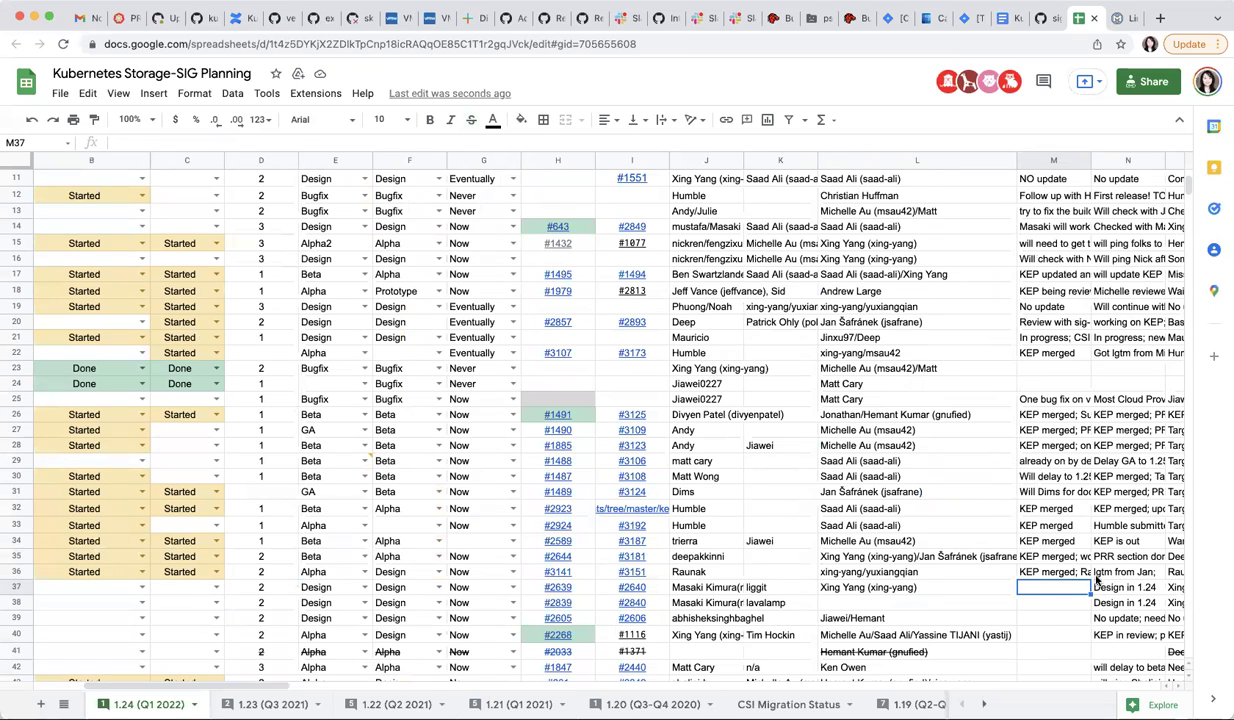
text(Di)
text(sign)
key(Return)
text(Desing)
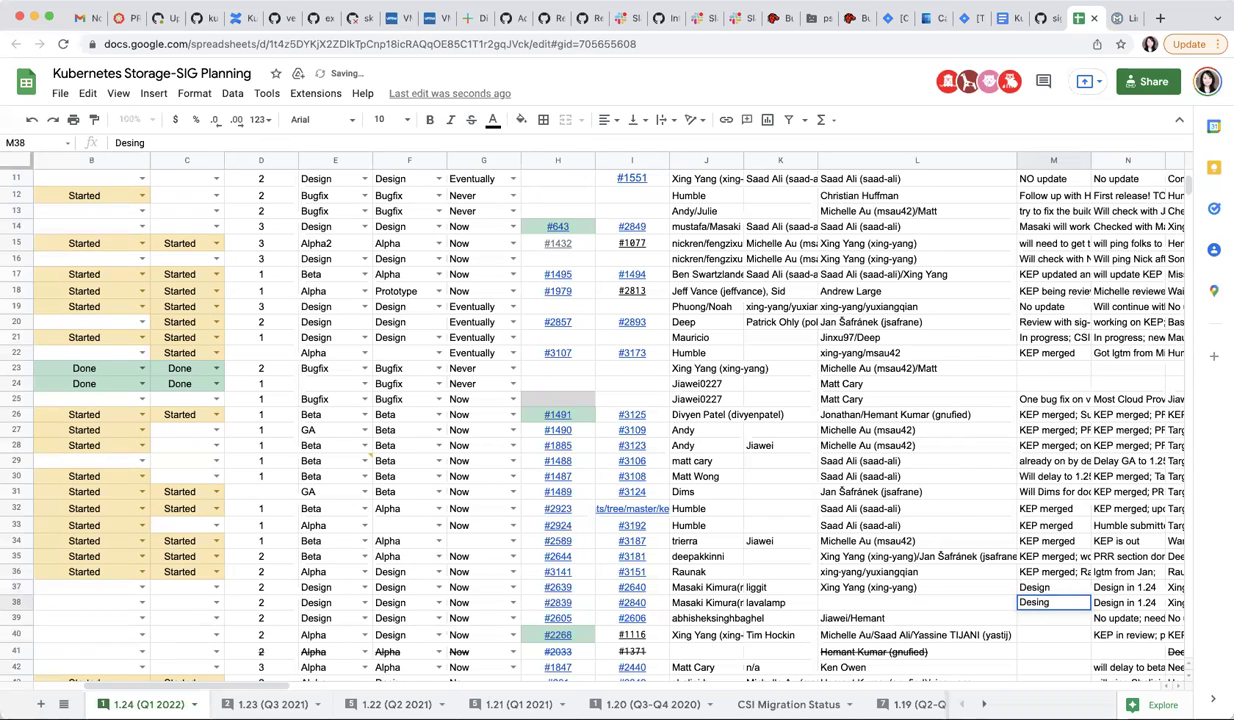
Step: Read across the [SIG-Auth] user id ownership row, checking its feature name, targets and earlier updates
key(Left)
key(Left)
key(Left)
key(Left)
key(Left)
key(Left)
key(Left)
key(Left)
key(Left)
key(Left)
key(Left)
key(Left)
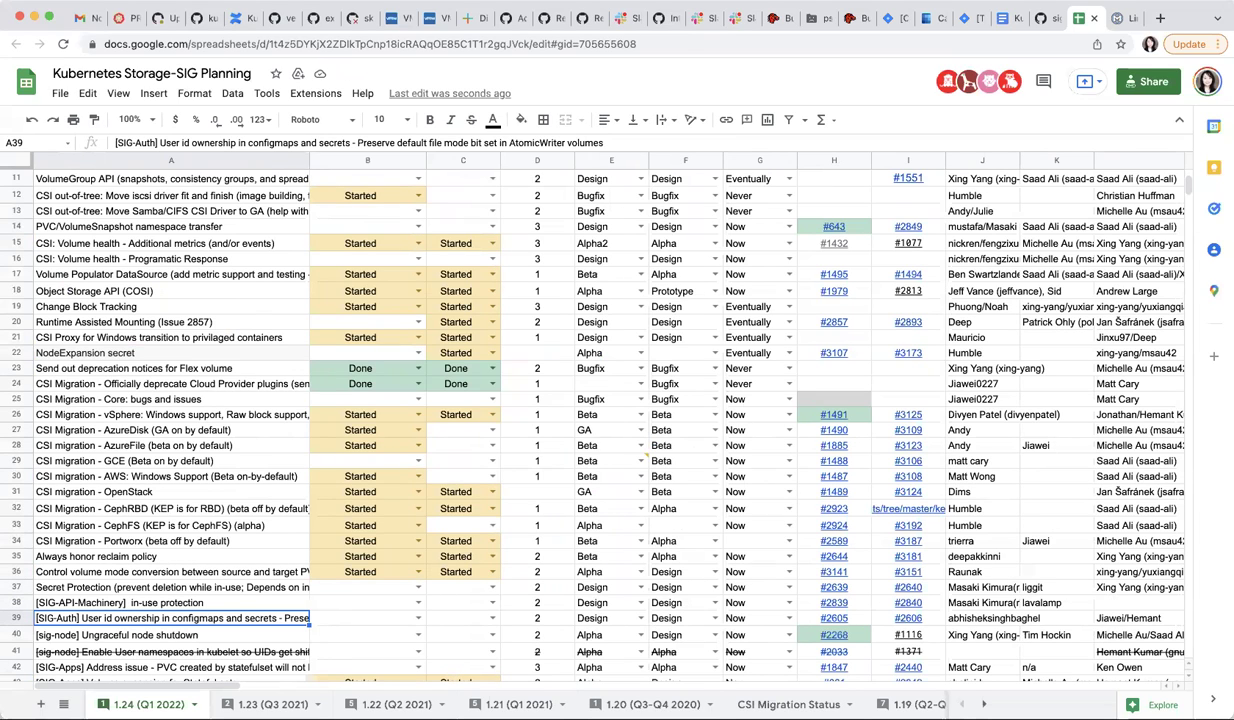
key(Right)
key(Right)
key(Right)
key(Right)
key(Right)
key(Right)
key(Right)
key(Right)
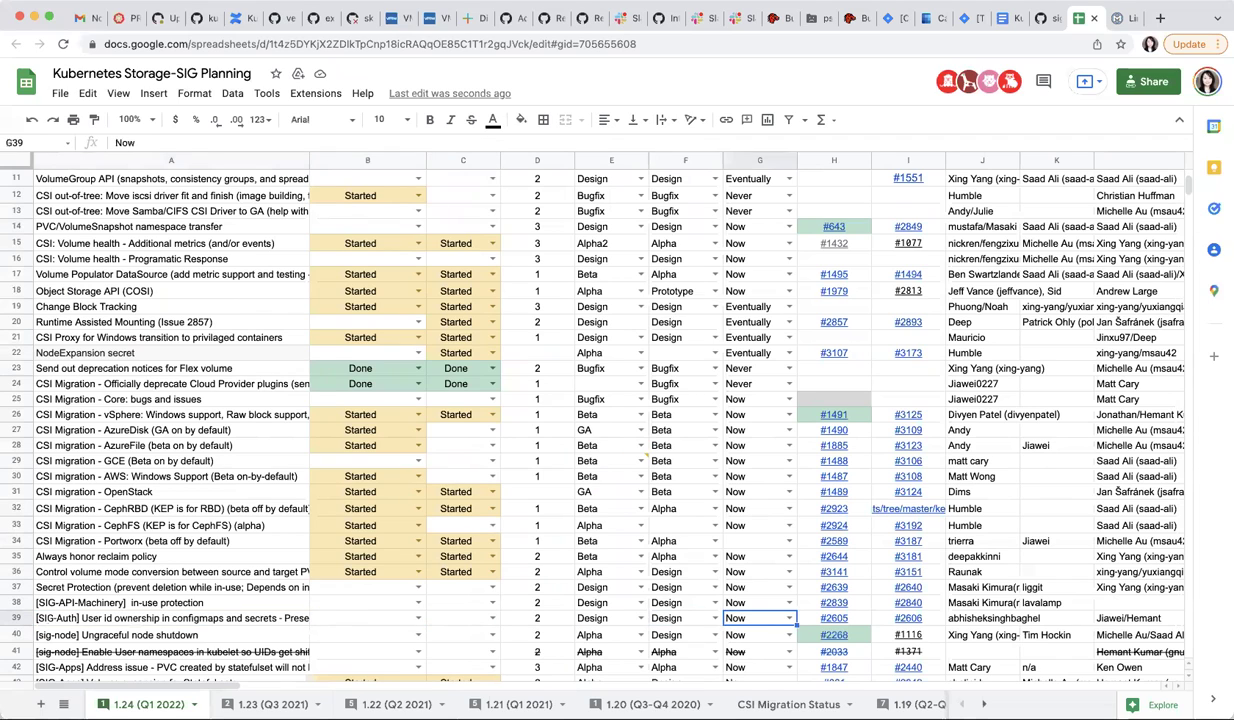
key(Right)
key(Right)
key(Right)
key(Right)
key(Right)
key(Right)
key(Right)
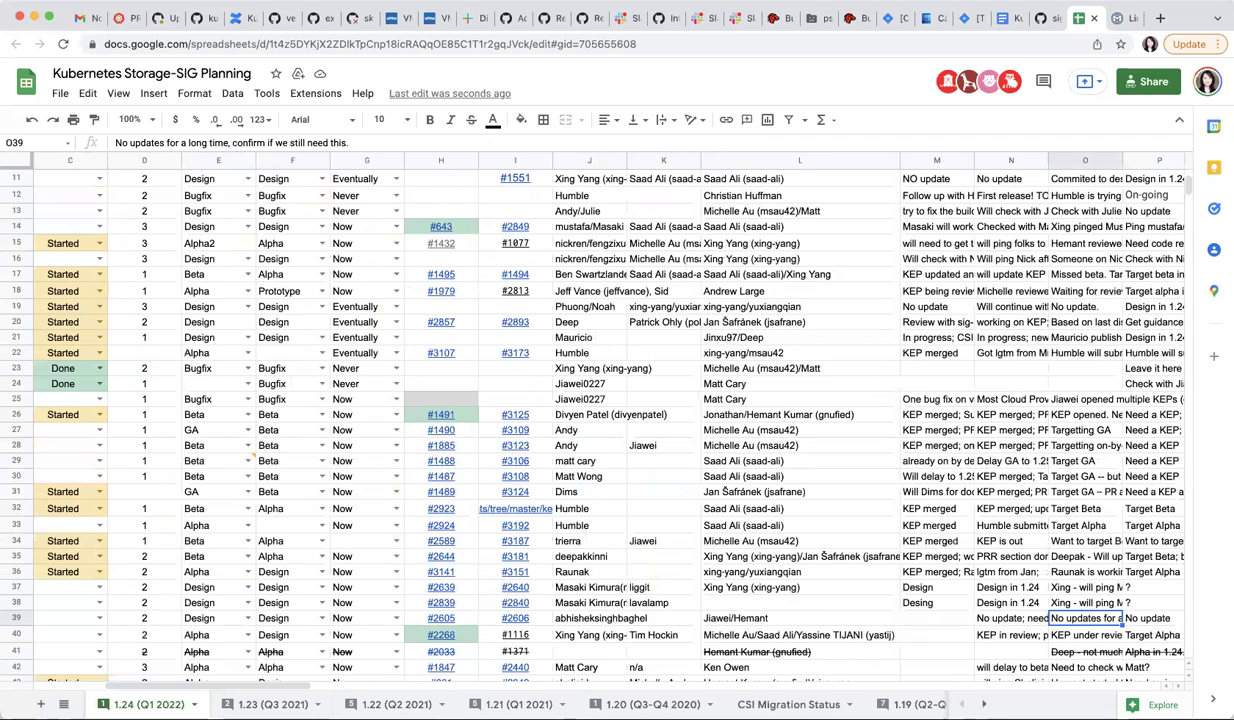
key(Left)
key(Left)
key(Left)
key(Left)
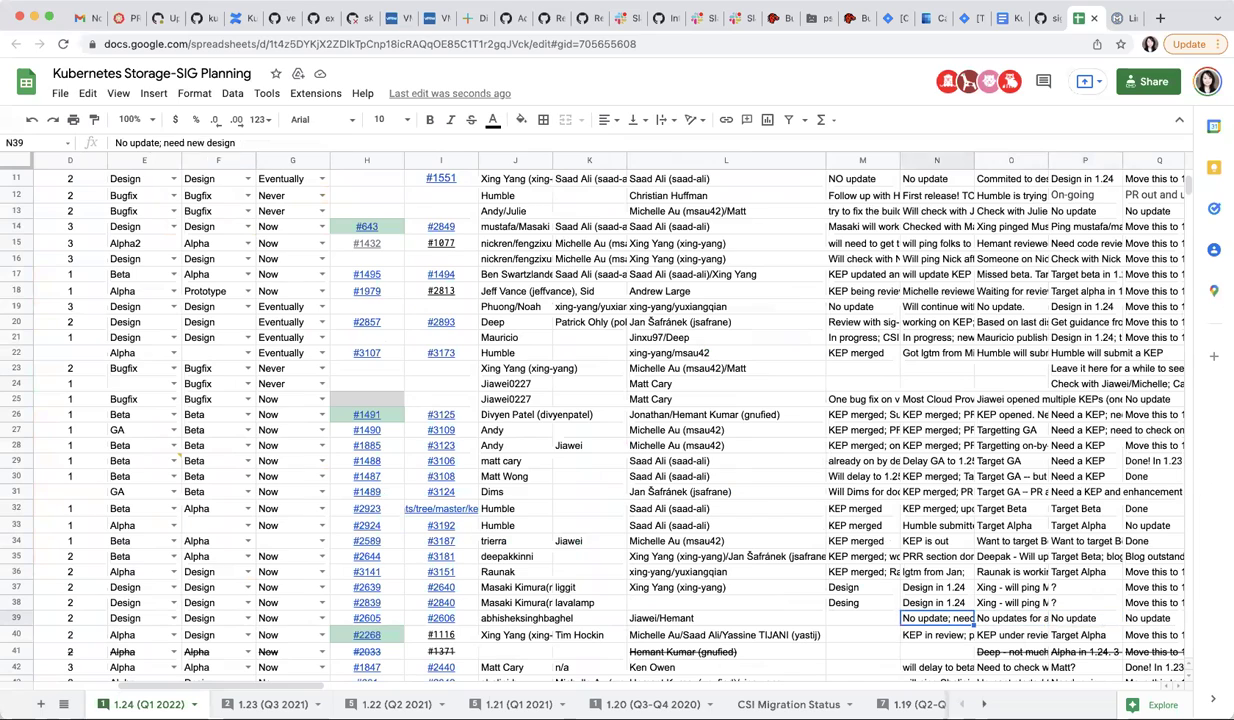
Step: Correct the misspelled 2/10/22 update for the [SIG-API-Machinery] in-use protection row to "Design"
key(Right)
click(840, 598)
click(155, 143)
key(BackSpace)
key(BackSpace)
key(BackSpace)
key(BackSpace)
text(sign)
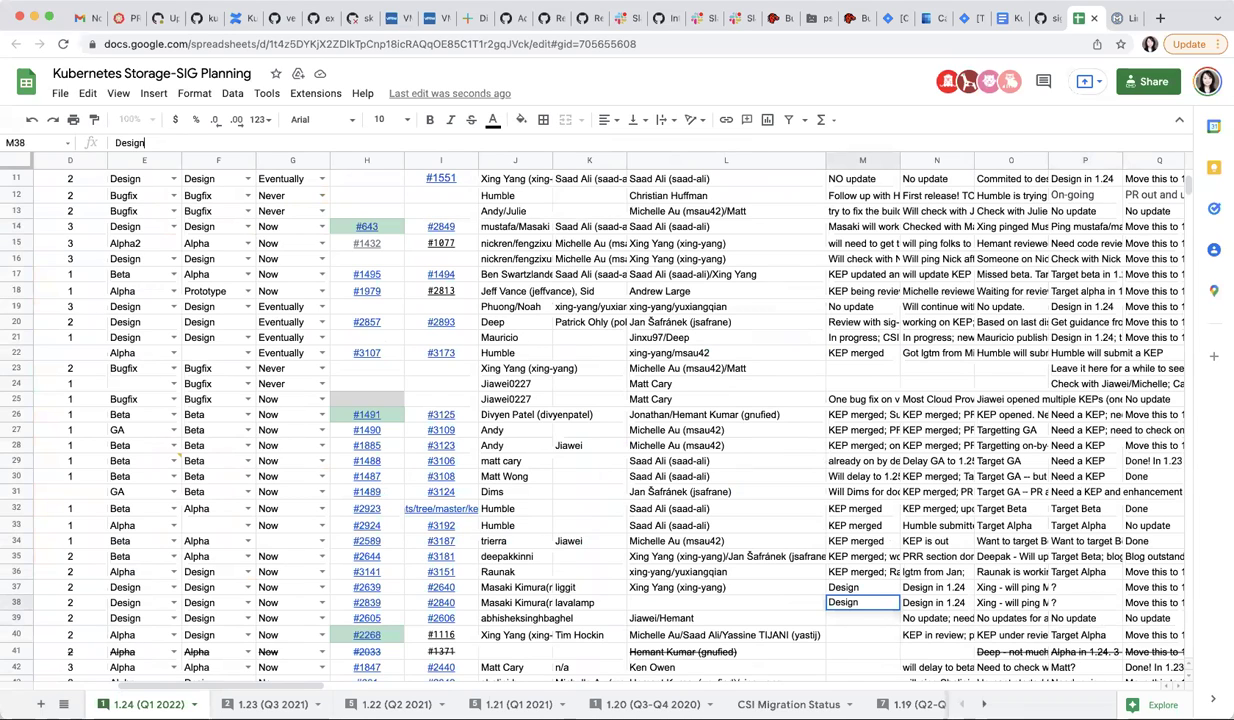
Step: Enter "No update; anyone want to own this?" as the 2/10/22 update for the [SIG-Auth] user id ownership row
key(Return)
text(No update)
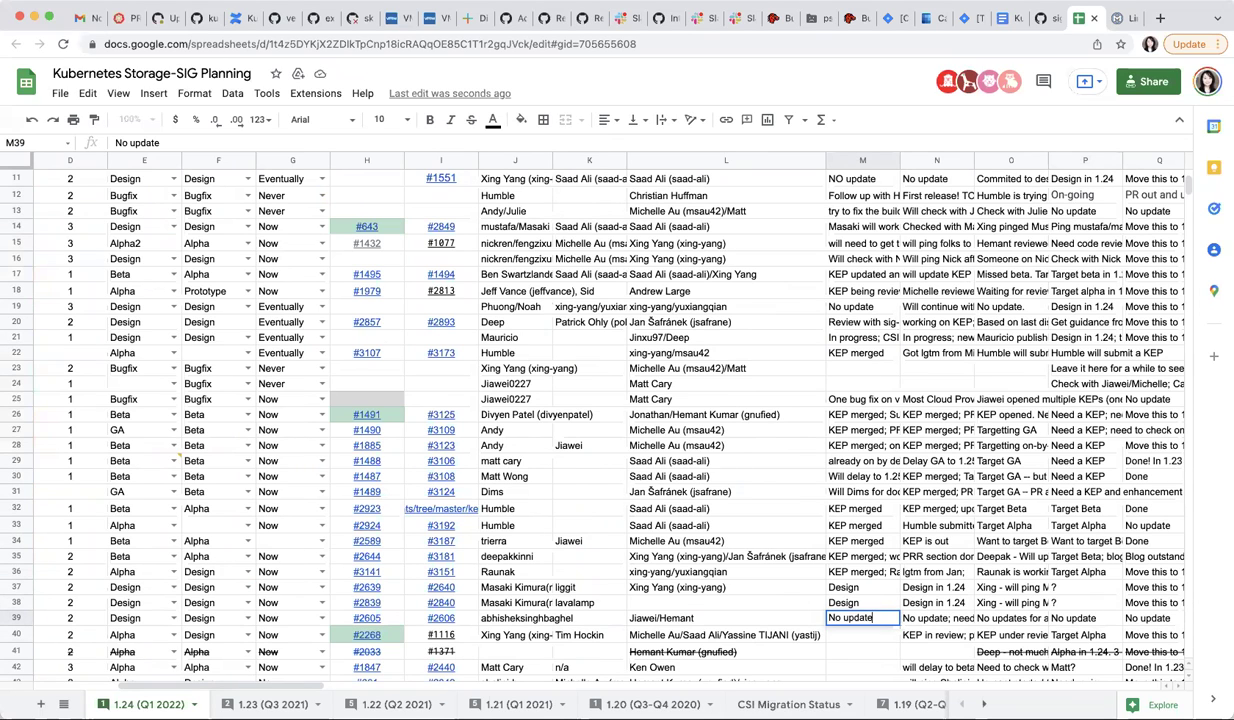
text(; anyone want to )
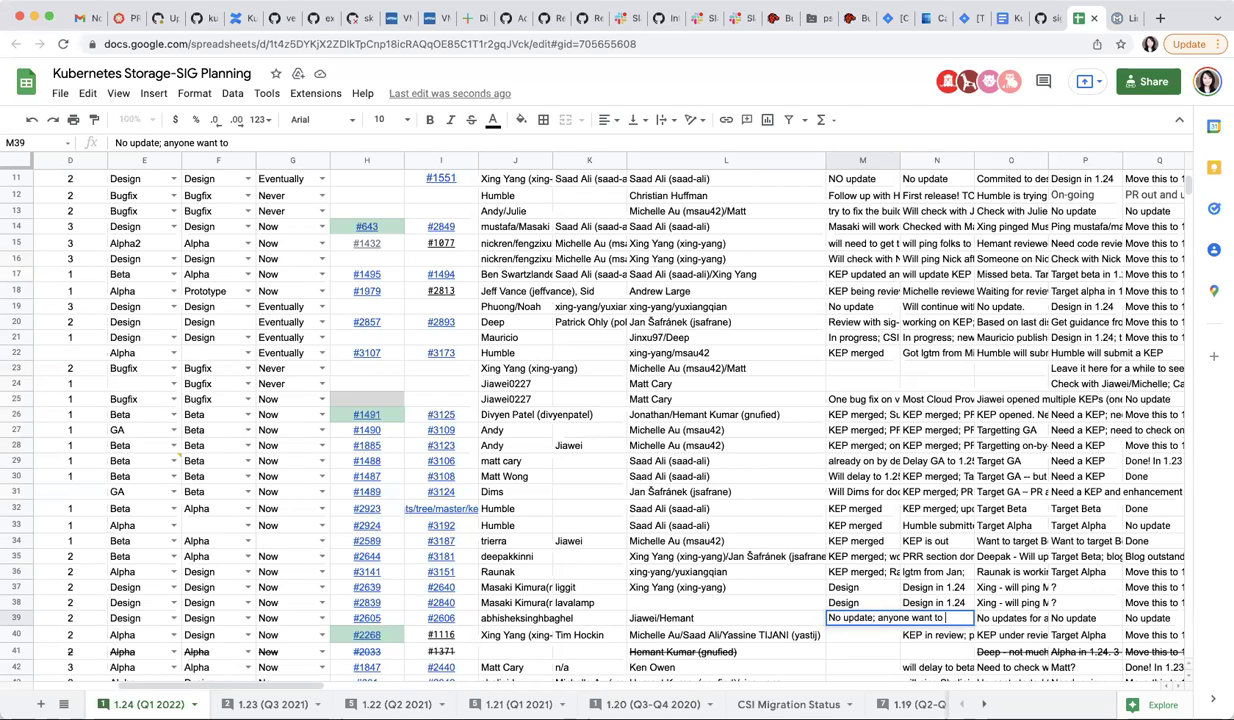
text(own)
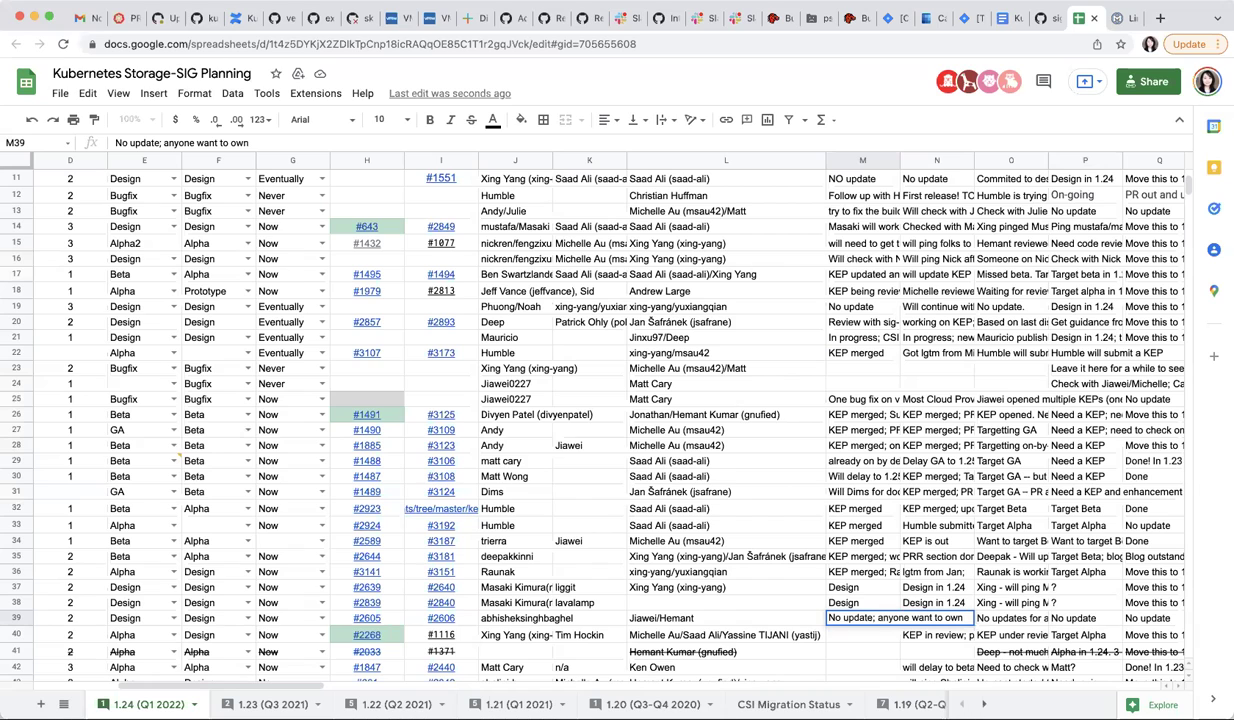
text( this?)
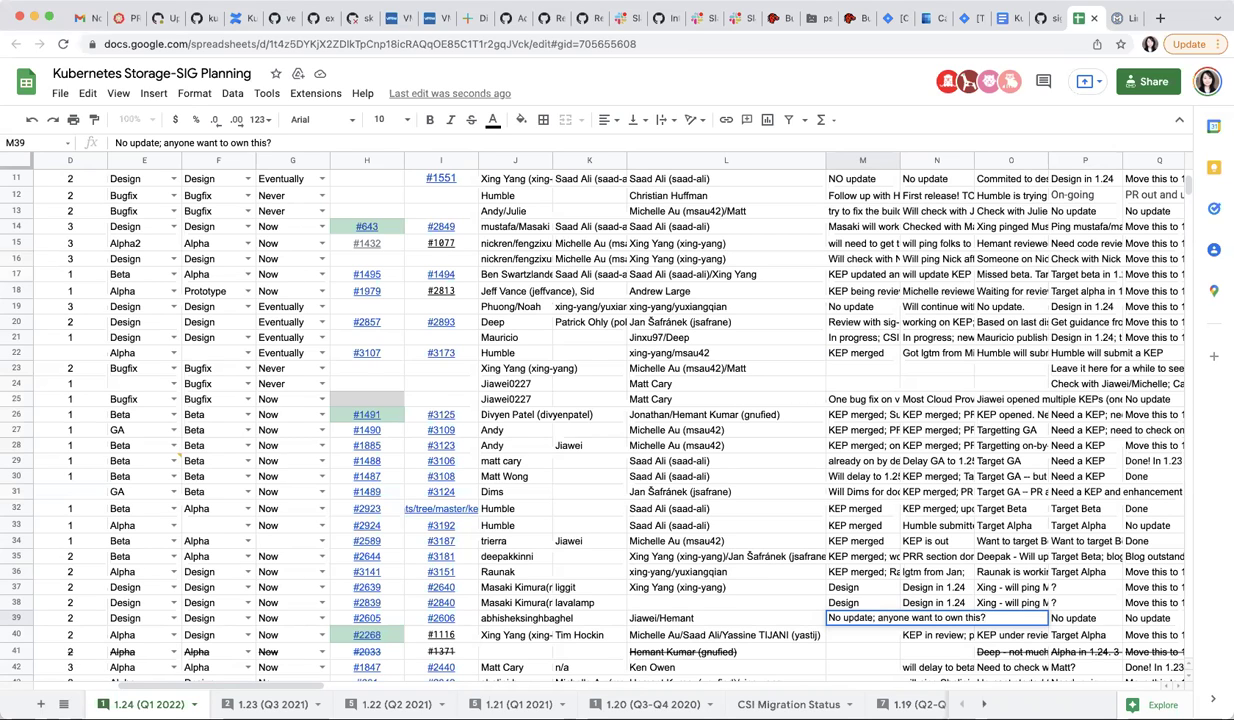
key(ctrl+Return)
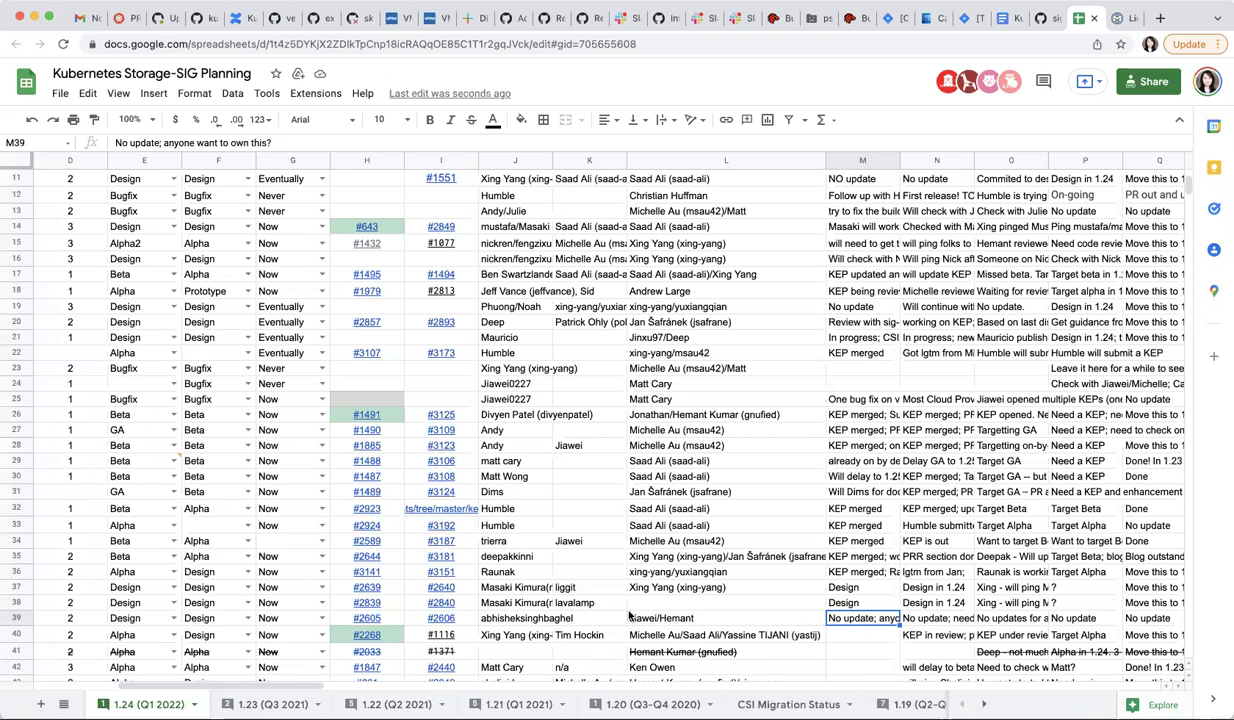
Step: Review the [SIG-Auth] user id ownership row again, from its assignee and targets to the feature name
click(512, 618)
key(Left)
key(Left)
key(Left)
key(Left)
key(Left)
key(Left)
key(Left)
key(Left)
key(Left)
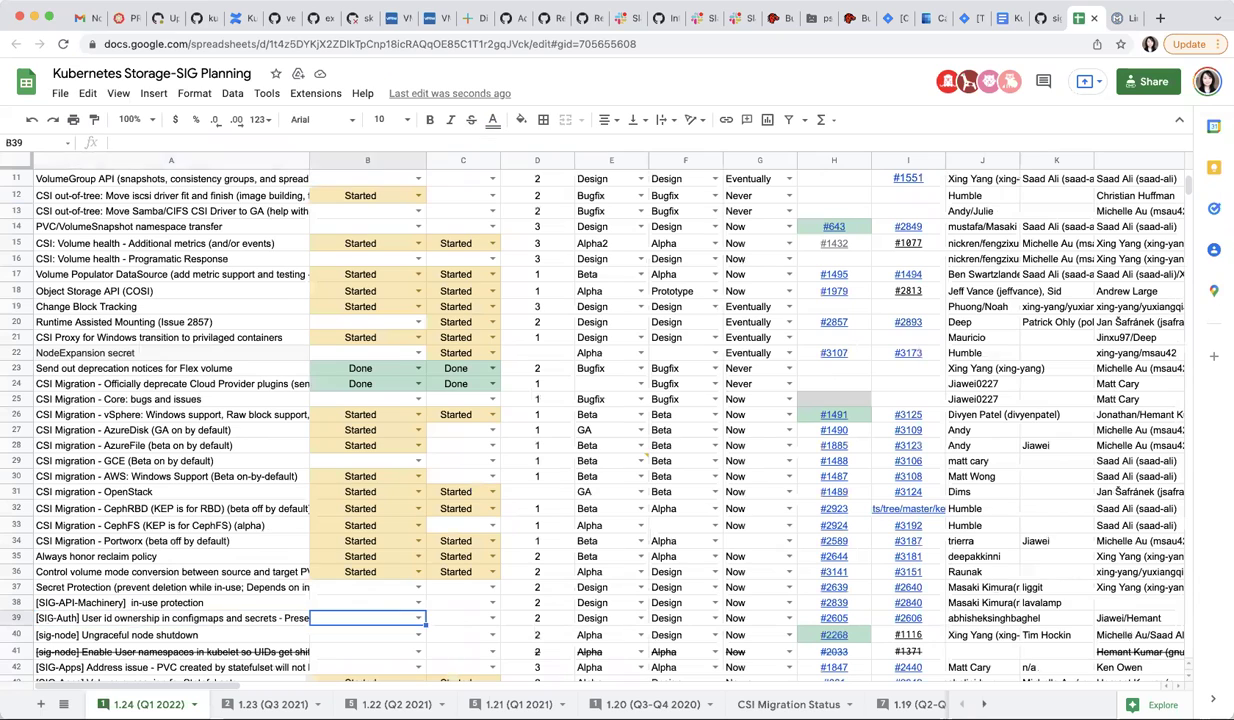
key(Right)
key(Right)
key(Right)
key(Right)
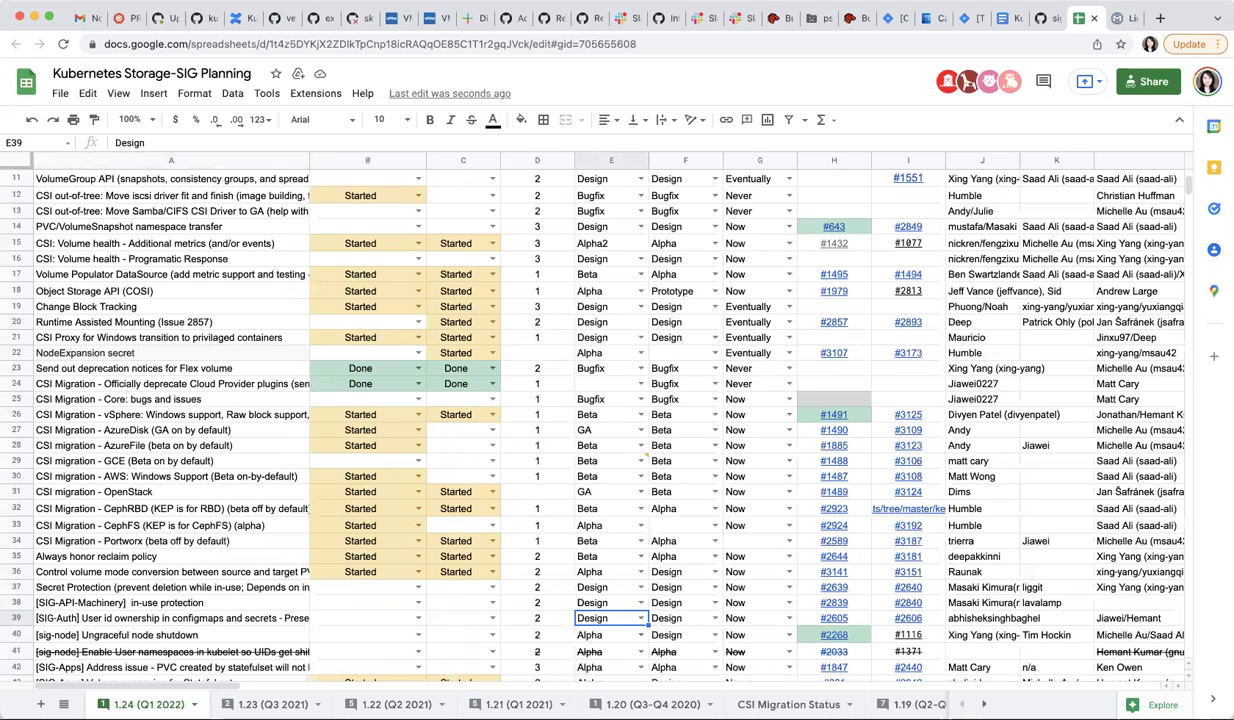
key(Right)
key(Right)
key(Right)
key(Right)
key(Right)
key(Right)
key(Right)
key(Right)
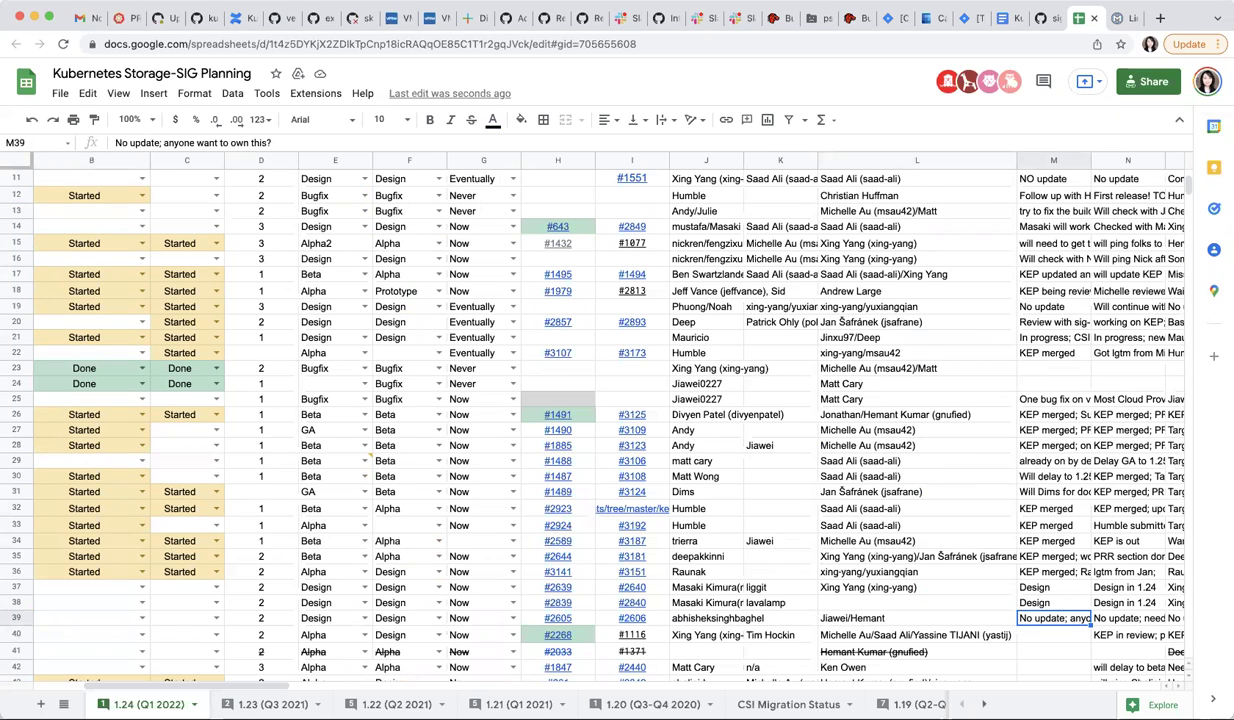
key(Left)
key(Left)
key(Left)
key(Left)
key(Left)
key(Left)
key(Left)
key(Left)
key(Left)
key(Left)
key(Left)
key(Left)
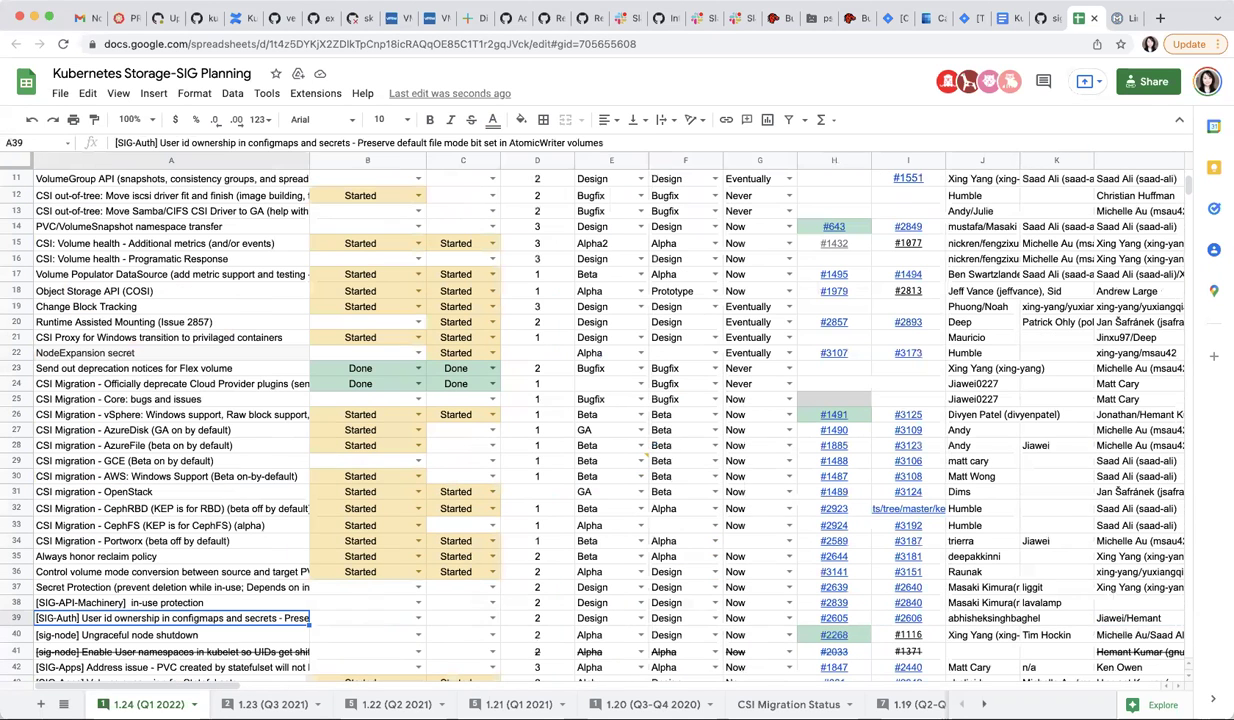
Step: Set the first status of the [sig-node] Ungraceful node shutdown row to Started
key(Down)
key(Down)
key(Up)
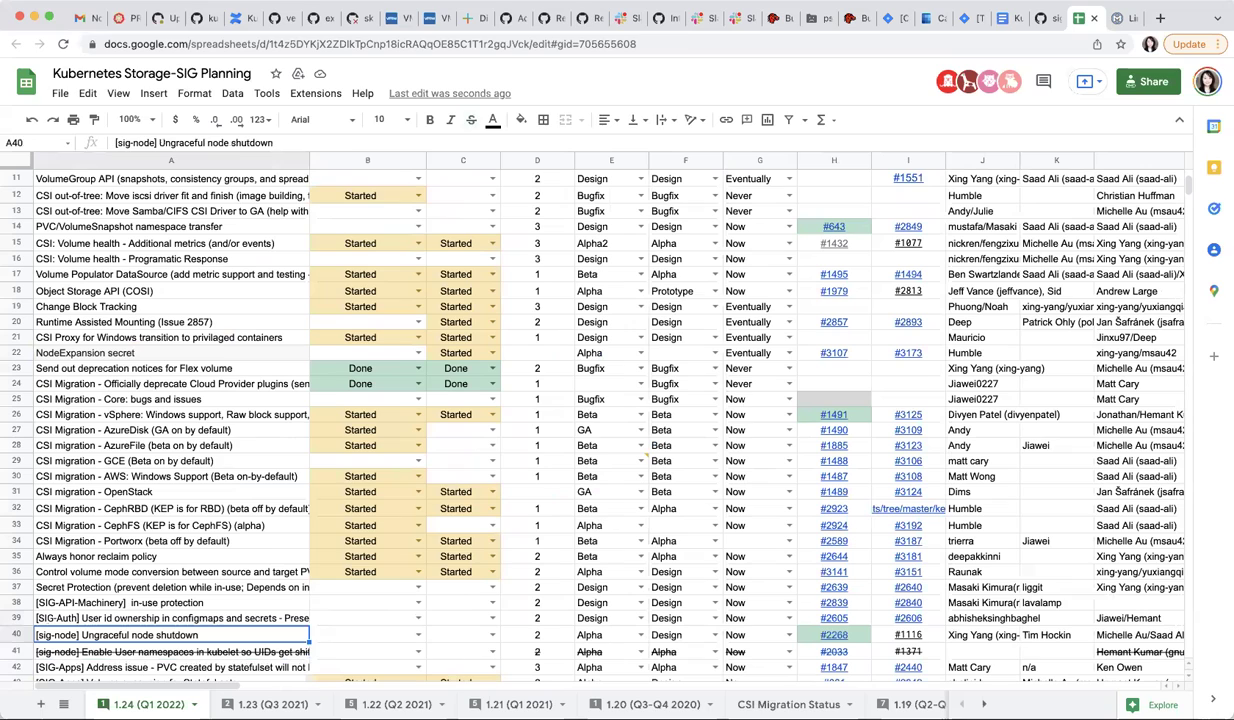
key(Right)
key(Right)
key(Right)
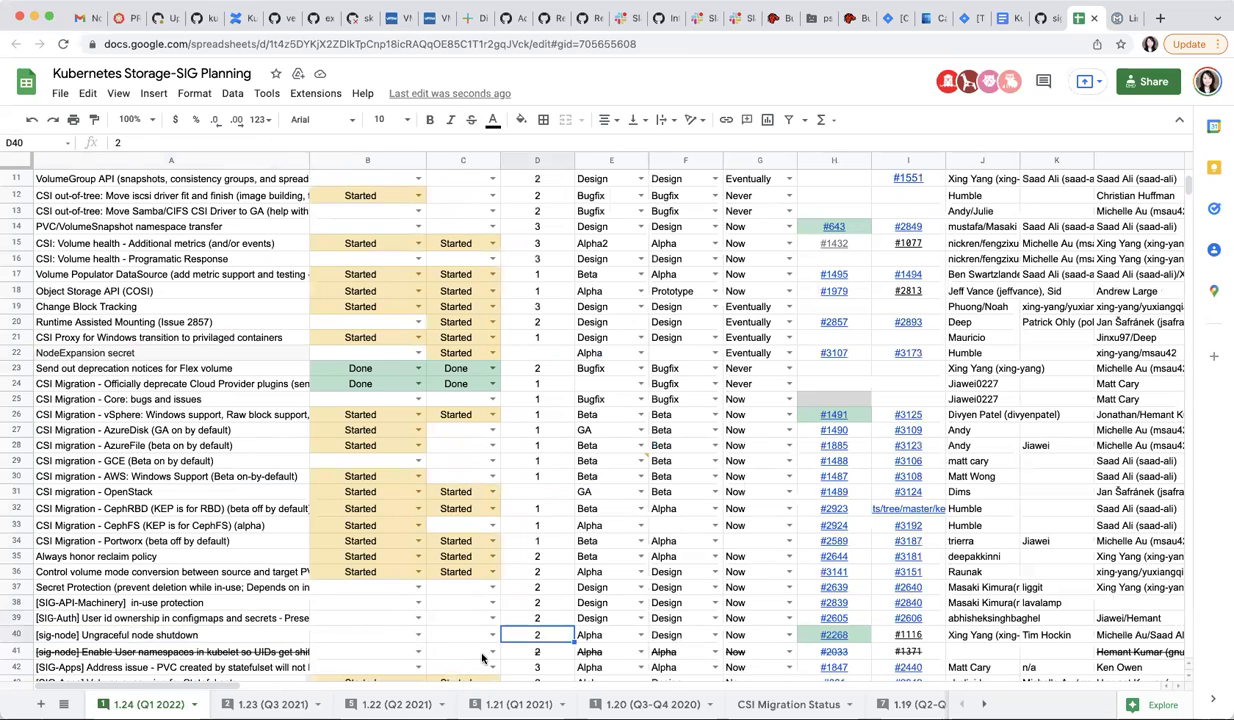
click(492, 634)
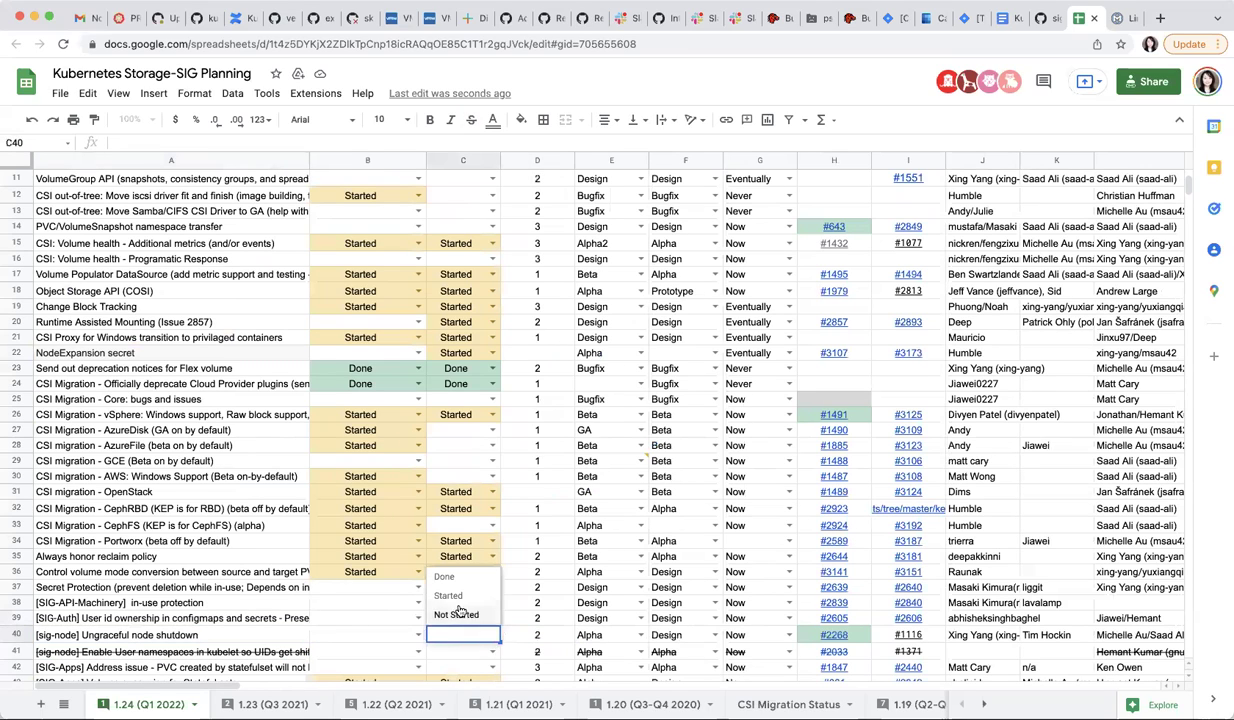
click(415, 634)
click(340, 594)
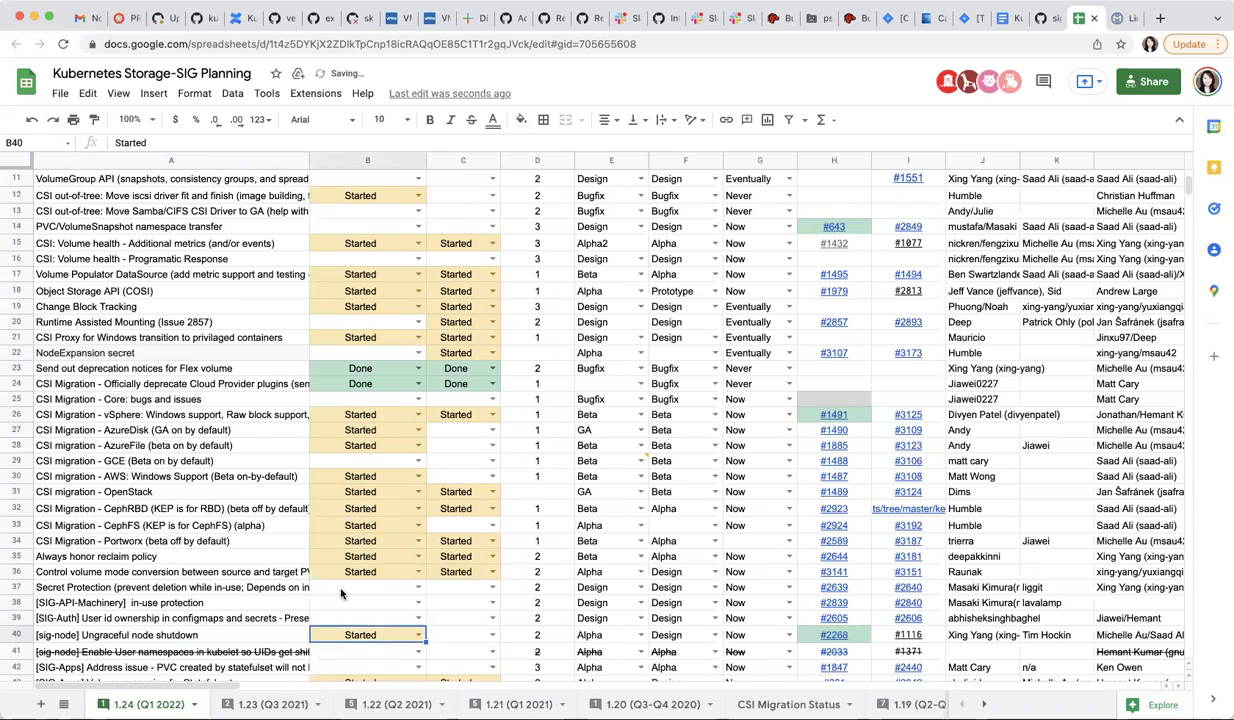
Step: Enter "KEP merged" as the 2/10/22 update for the Ungraceful node shutdown row
click(1030, 634)
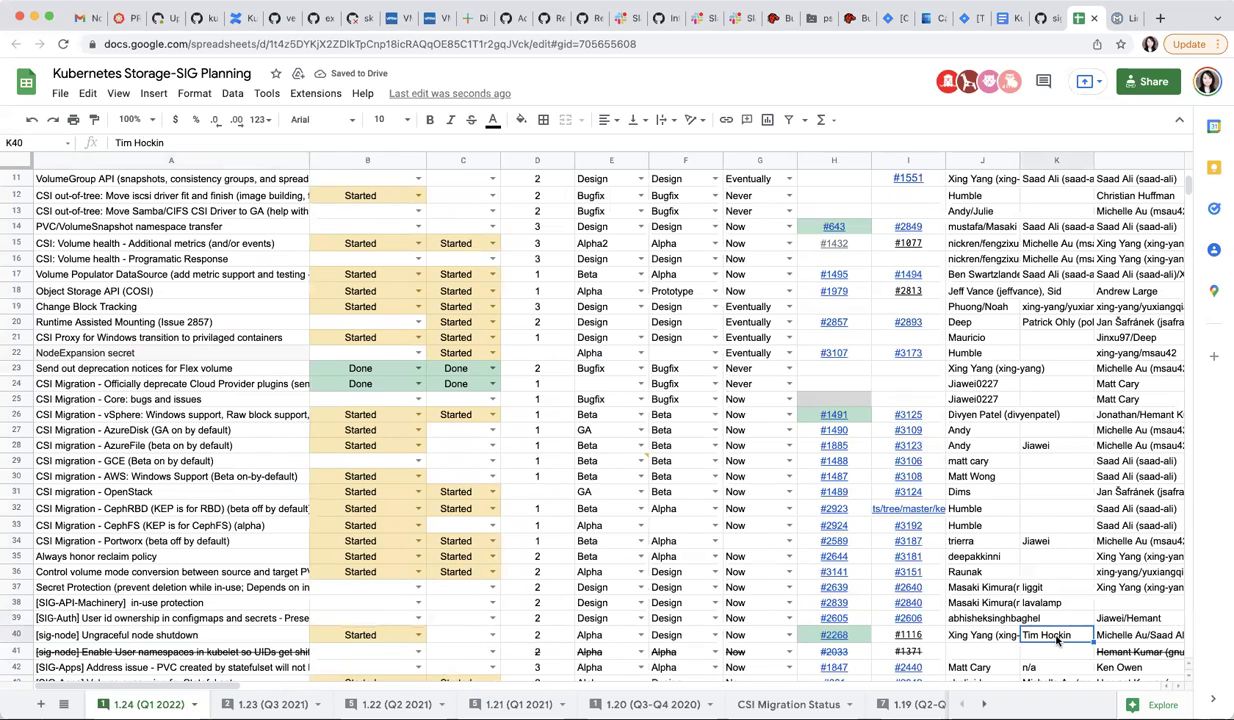
key(Right)
key(Right)
text(K)
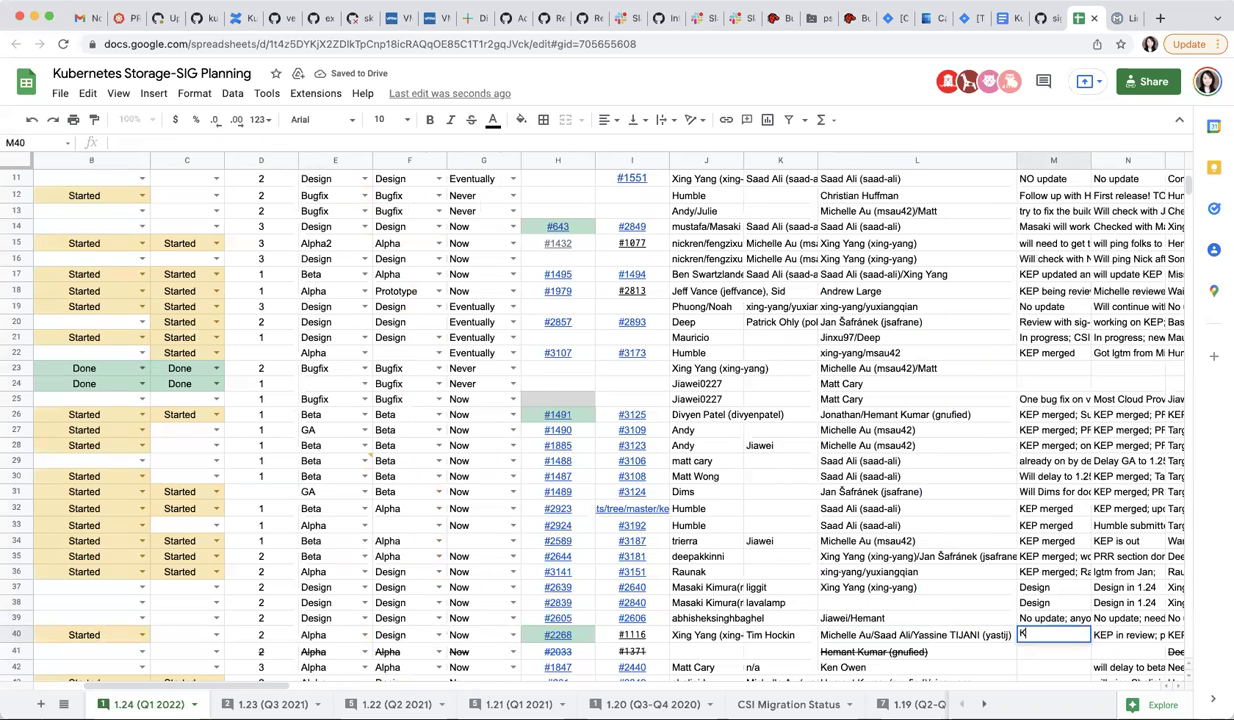
text(EP merged)
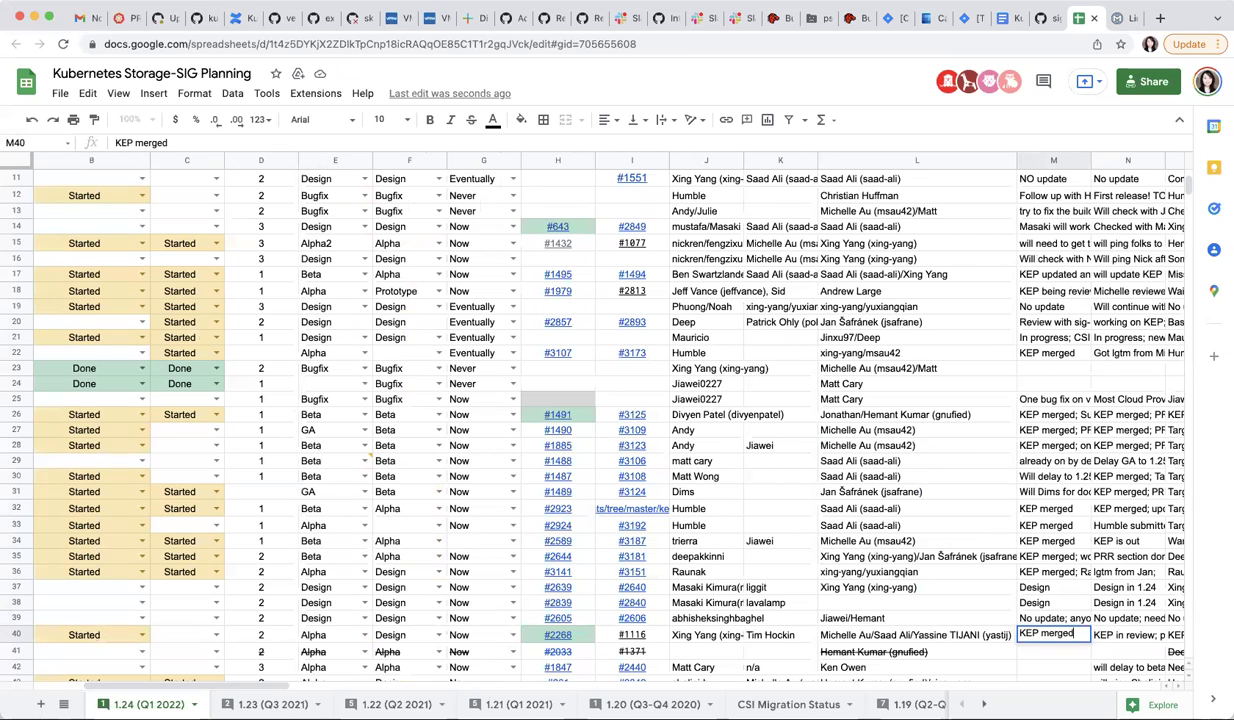
key(Return)
key(Up)
Step: Check who is assigned to Ungraceful node shutdown, then look through the feature names in the rows below it
key(Left)
key(Left)
key(Left)
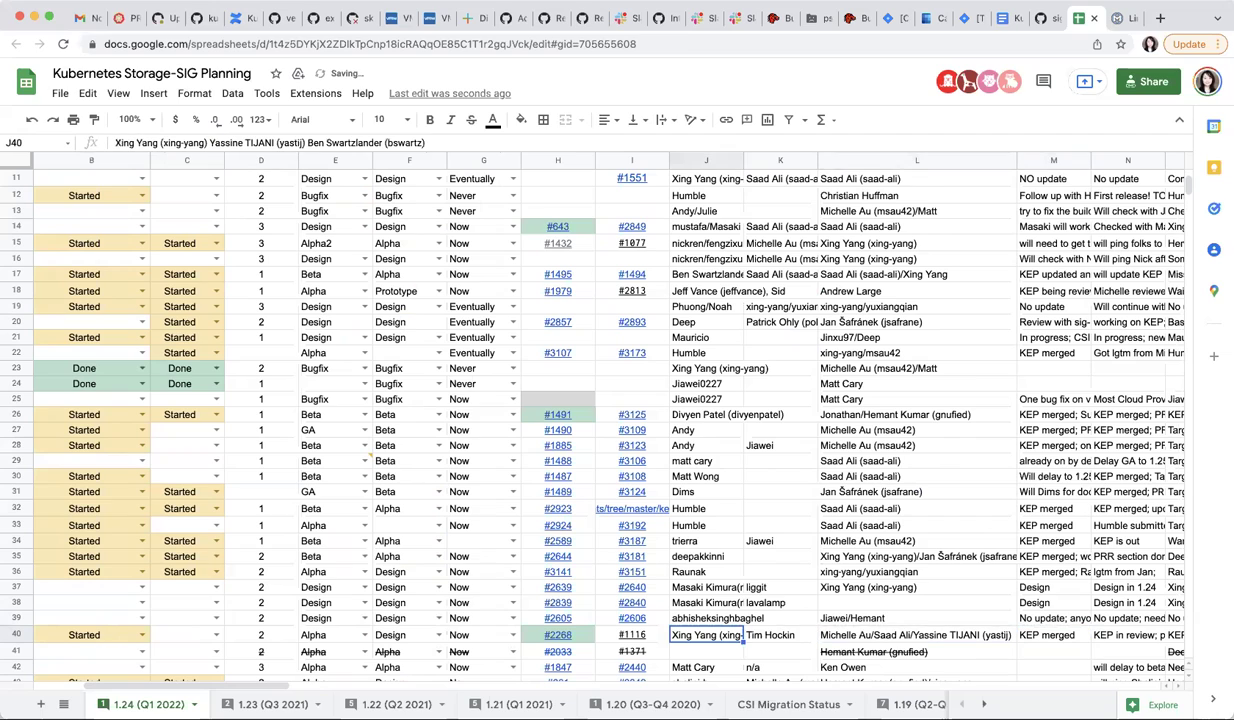
key(Right)
key(Right)
key(Right)
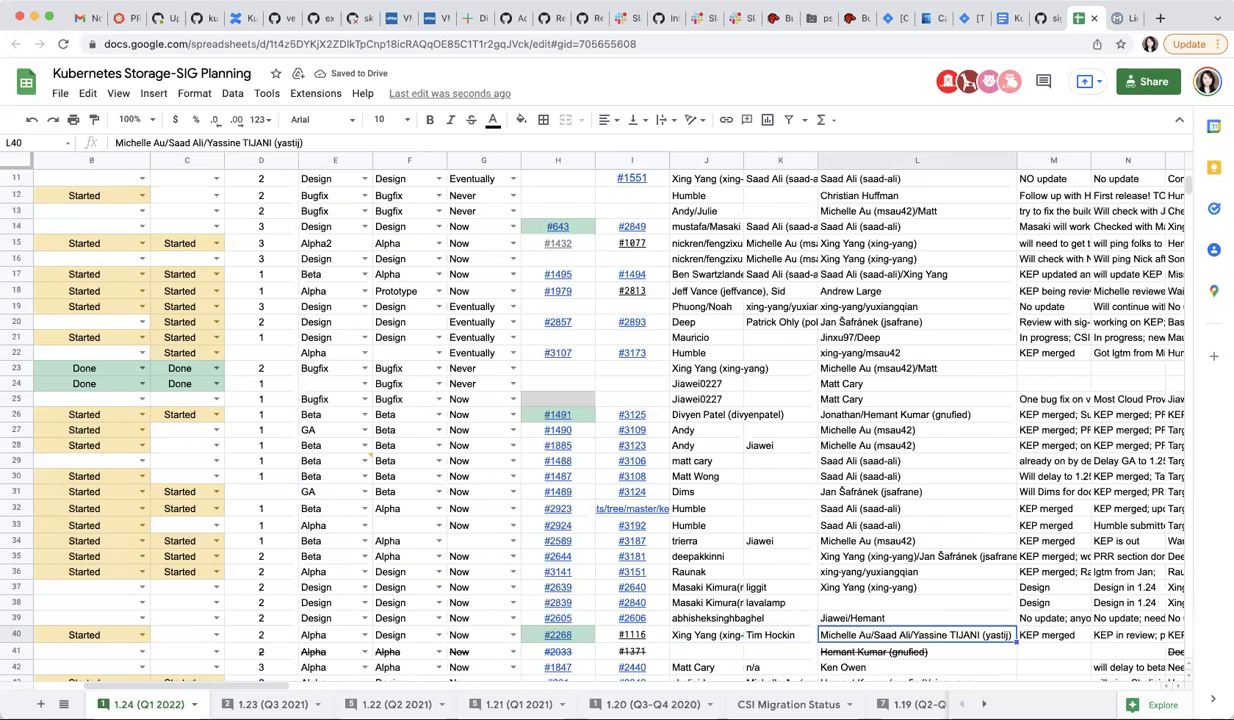
key(Down)
key(Left)
key(Left)
key(Left)
key(Left)
key(Left)
key(Left)
key(Left)
key(Left)
key(Left)
key(Left)
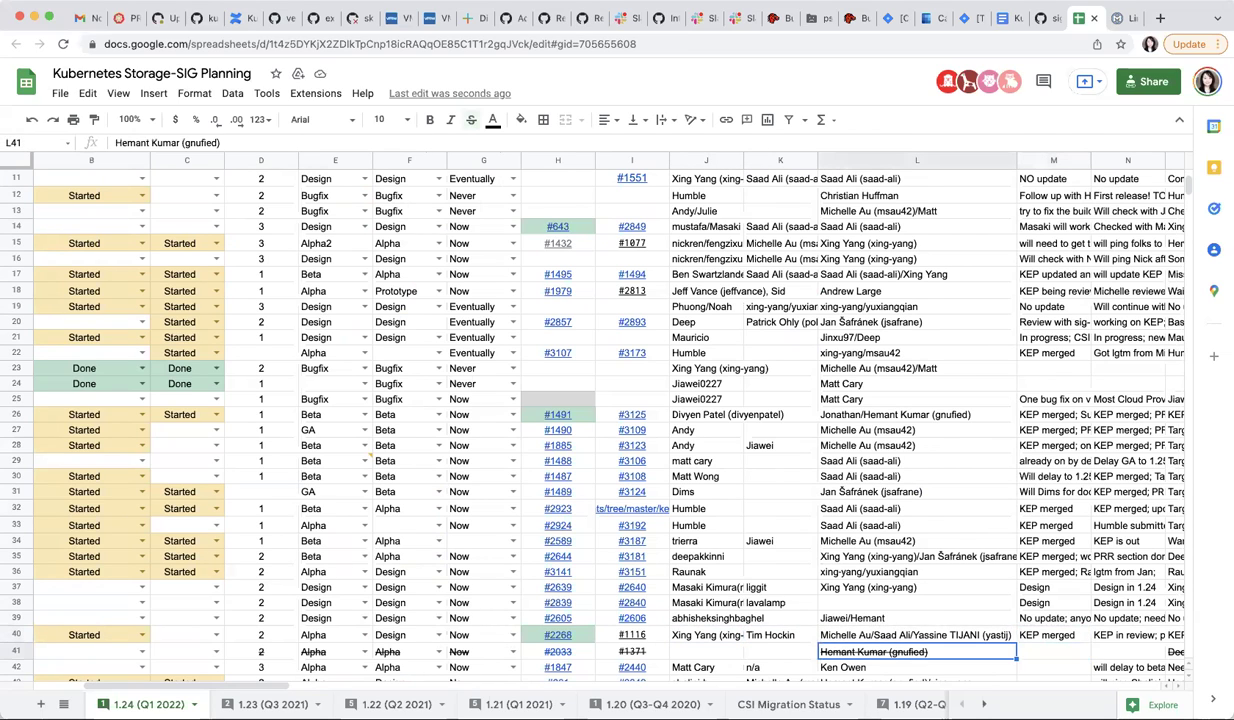
key(Left)
key(Left)
key(Down)
key(Down)
key(Down)
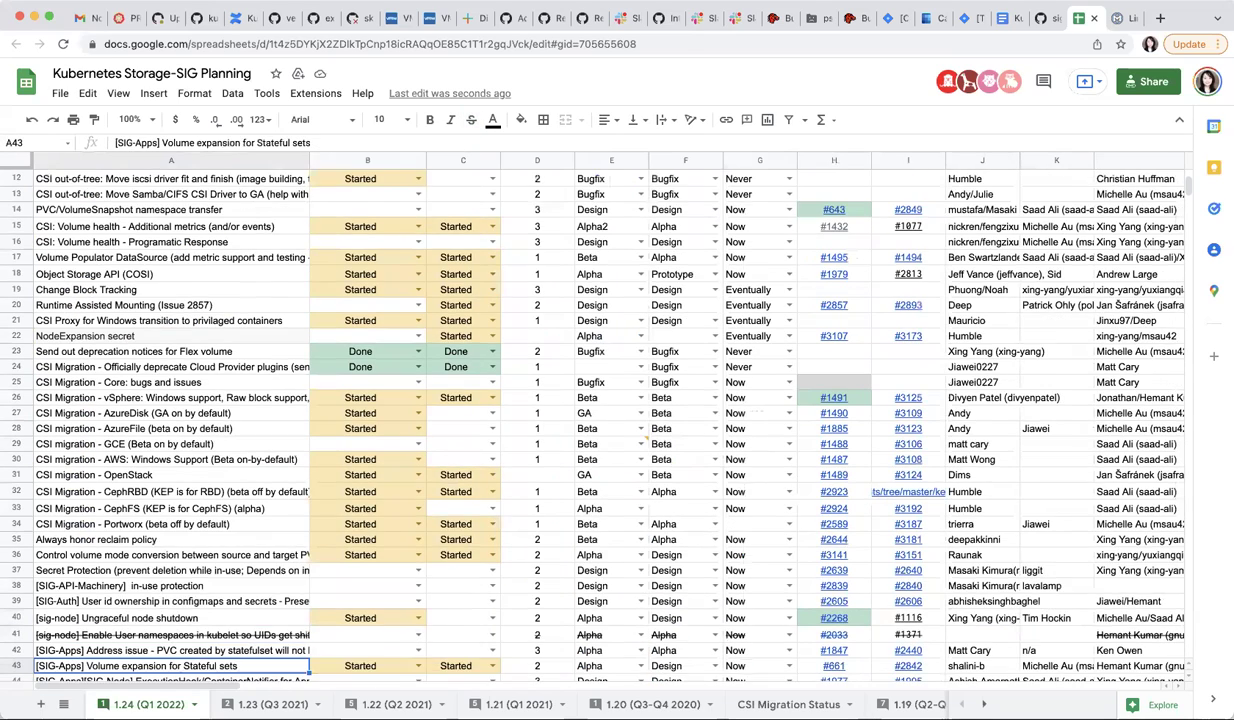
key(Up)
key(Up)
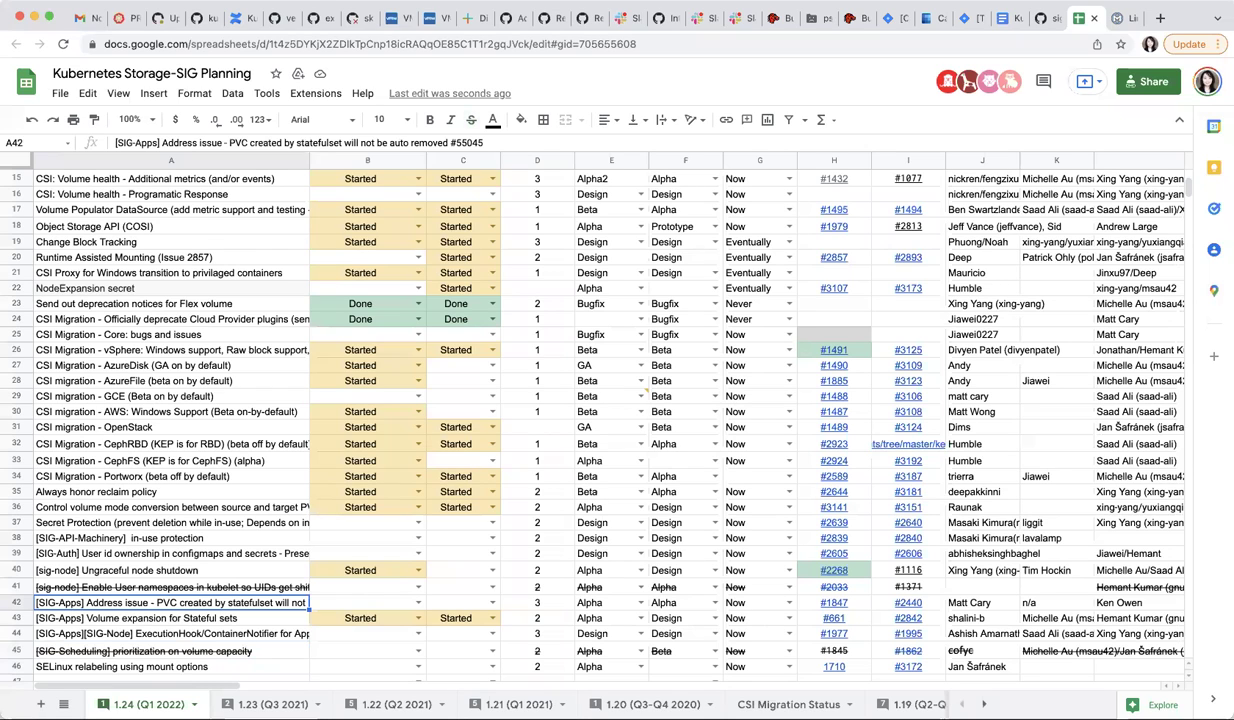
Step: Enter "Stay in Alpha in 1.24" as the 2/10/22 update for the [SIG-Apps] row about PVCs created by statefulset
key(Right)
key(Right)
key(Right)
key(Right)
key(Right)
key(Right)
key(Right)
key(Right)
key(Right)
key(Right)
key(Right)
key(Right)
key(Right)
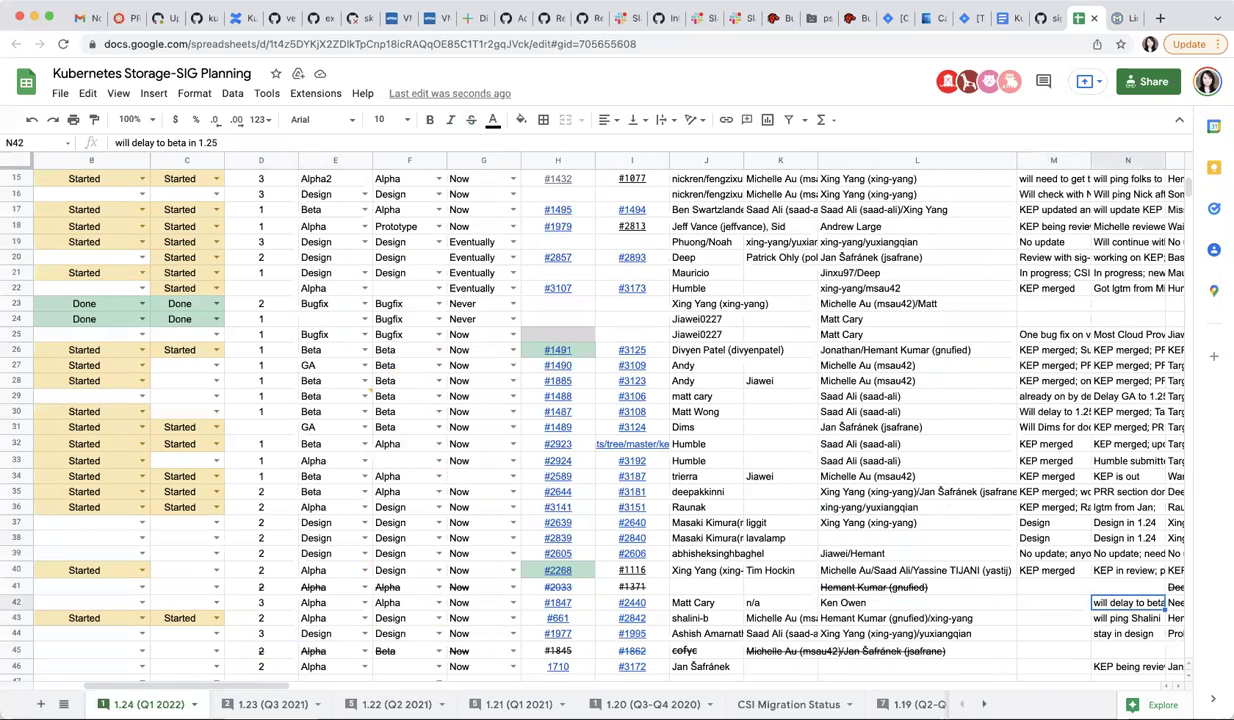
key(Left)
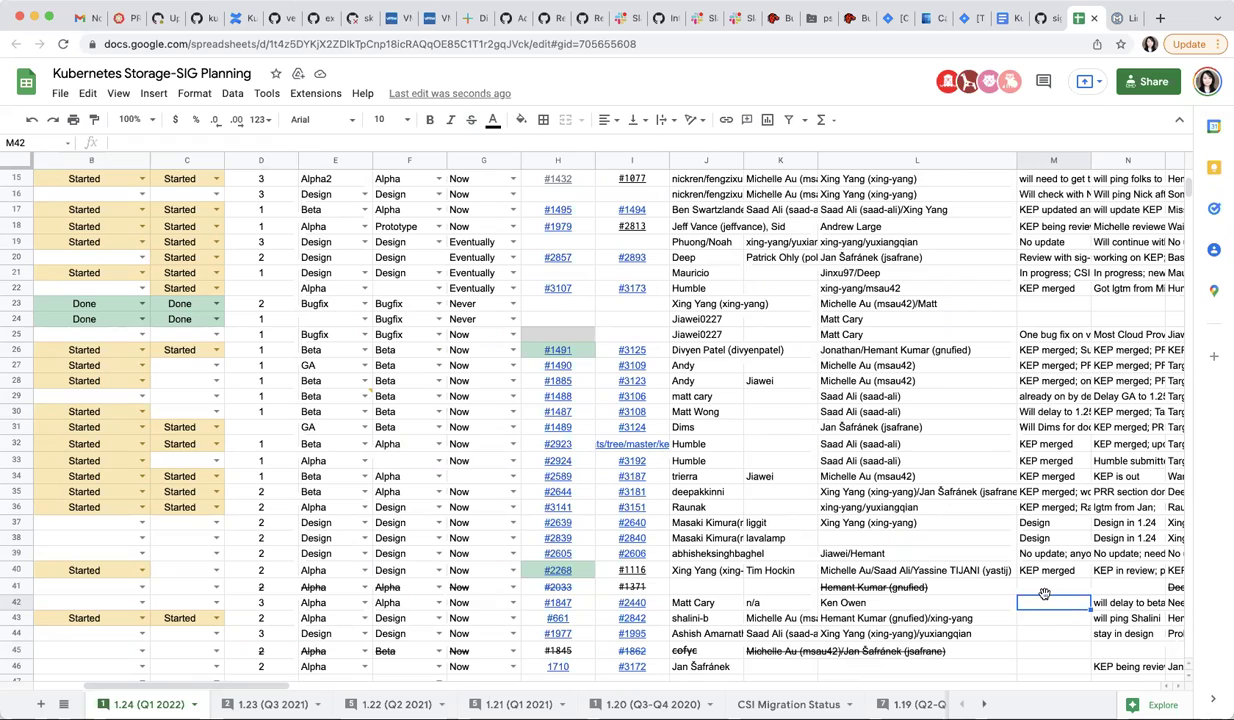
text(Stay in Alpha in 1.24)
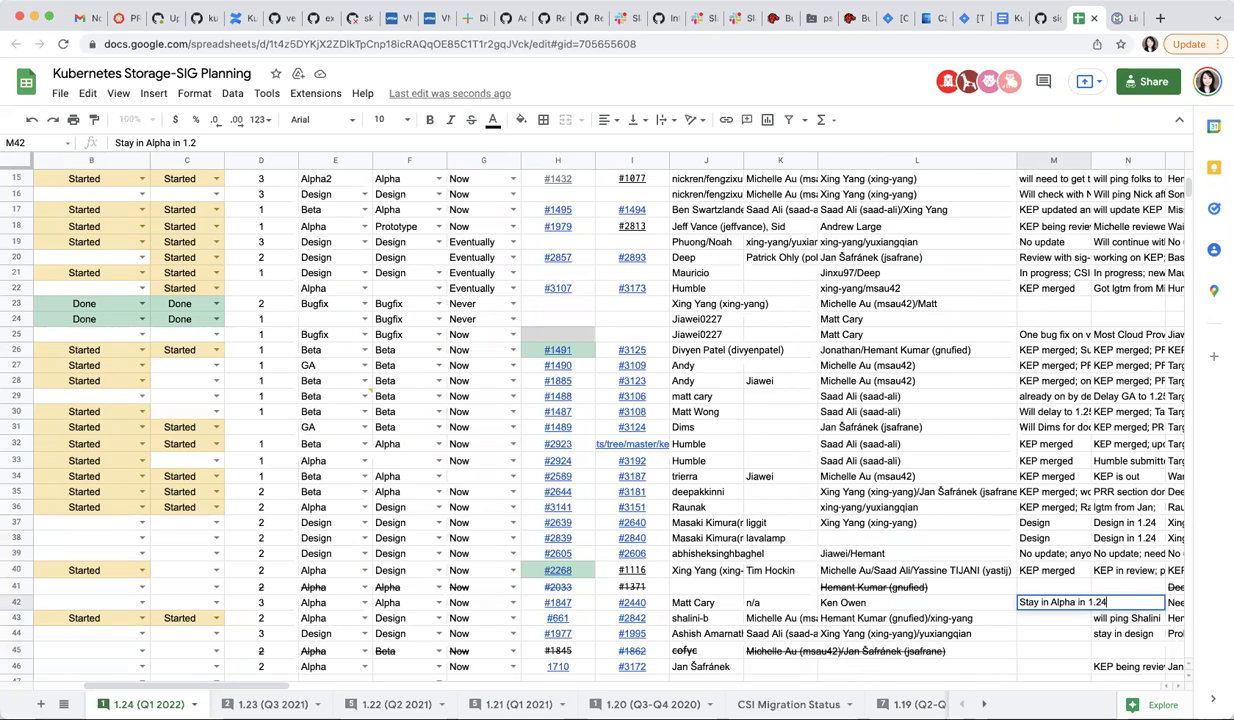
key(Return)
Step: Check the feature name and tracking links of the [SIG-Apps] row just below the statefulset PVC row
key(Left)
key(Left)
key(Left)
key(Left)
key(Left)
key(Left)
key(Left)
key(Left)
key(Left)
key(Left)
key(Left)
key(Left)
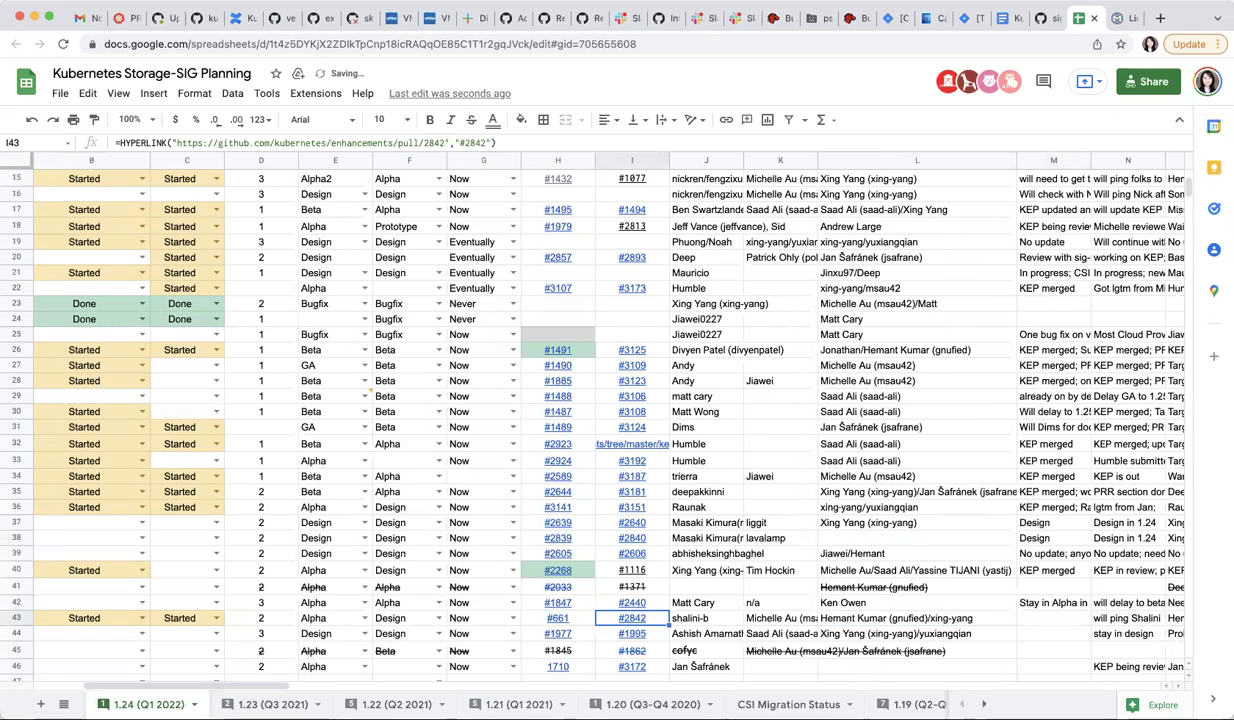
key(Down)
key(Up)
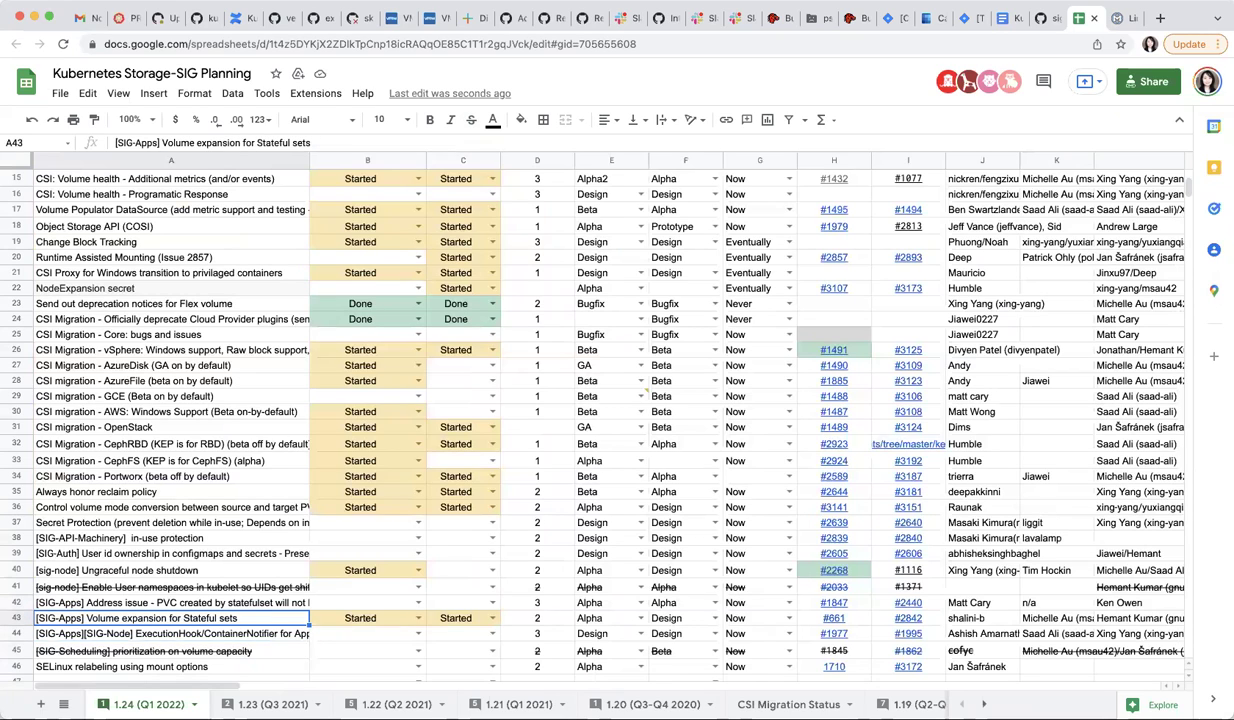
key(Right)
key(Right)
key(Right)
key(Right)
key(Right)
key(Right)
key(Right)
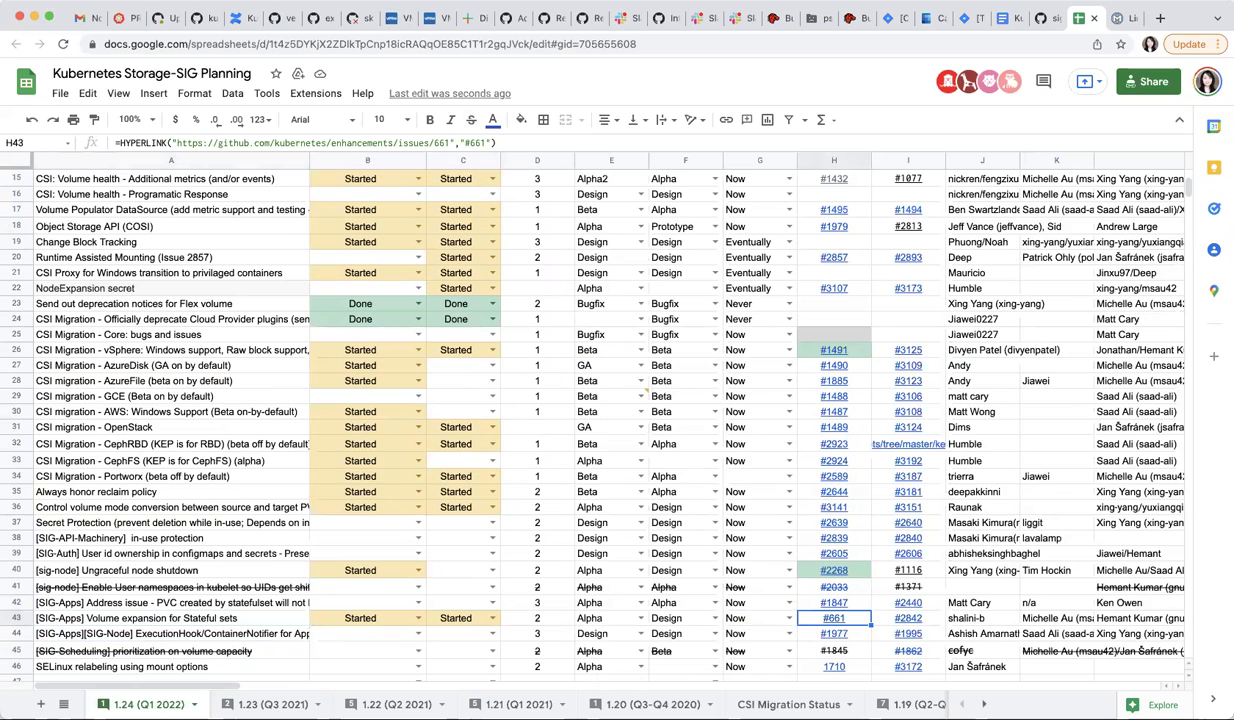
Step: Note as the 2/10/22 update for Volume expansion for Stateful sets that the contributor will be checked with, and set its 1.24 target to Design
key(Right)
key(Right)
key(Right)
key(Right)
key(Right)
key(Right)
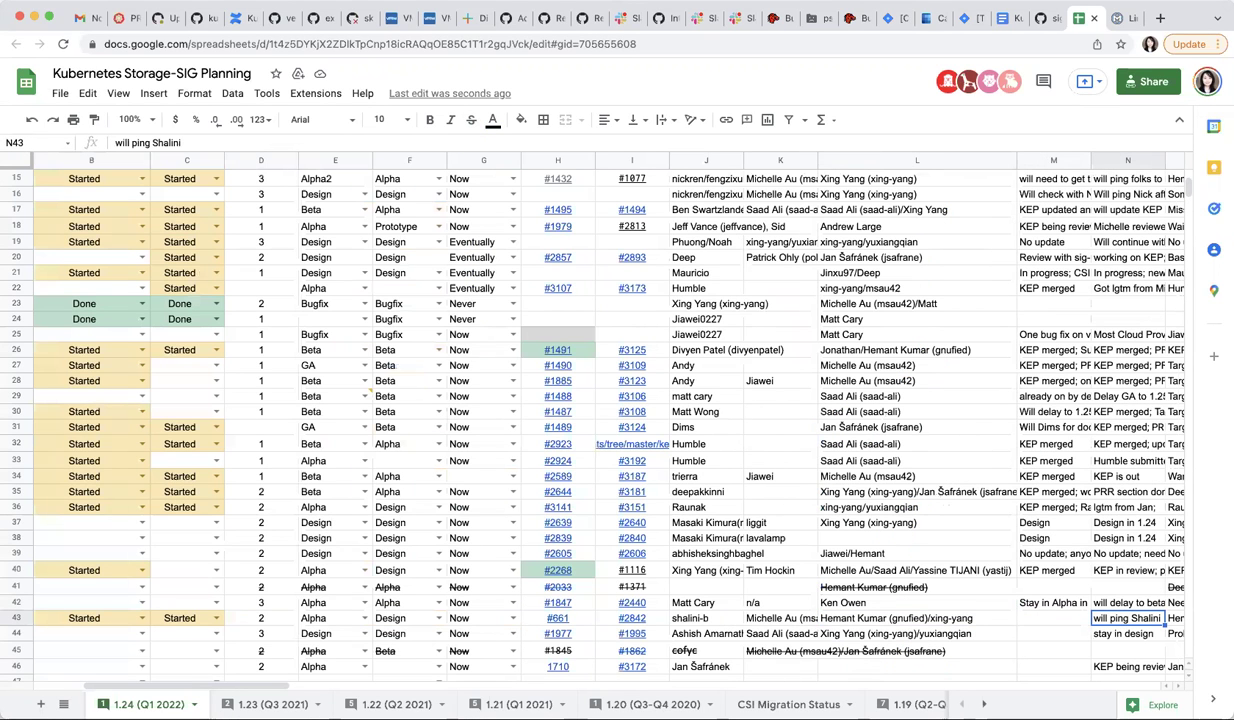
key(Left)
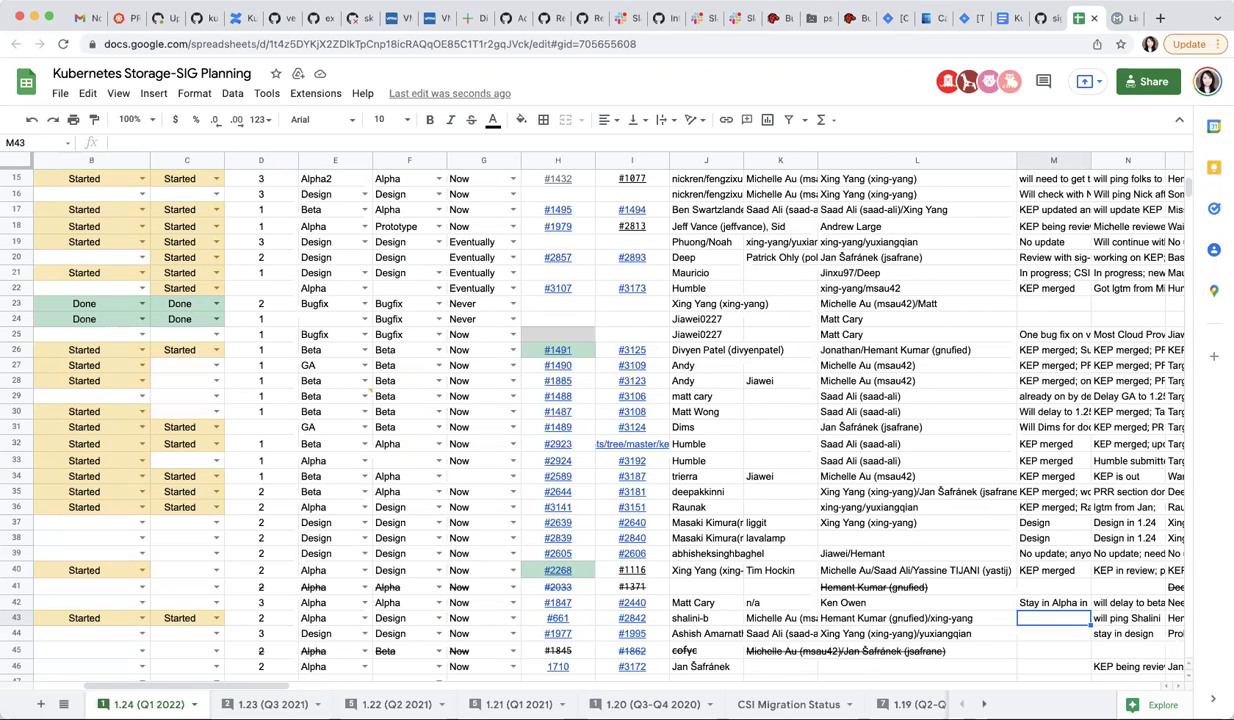
text(Will check )
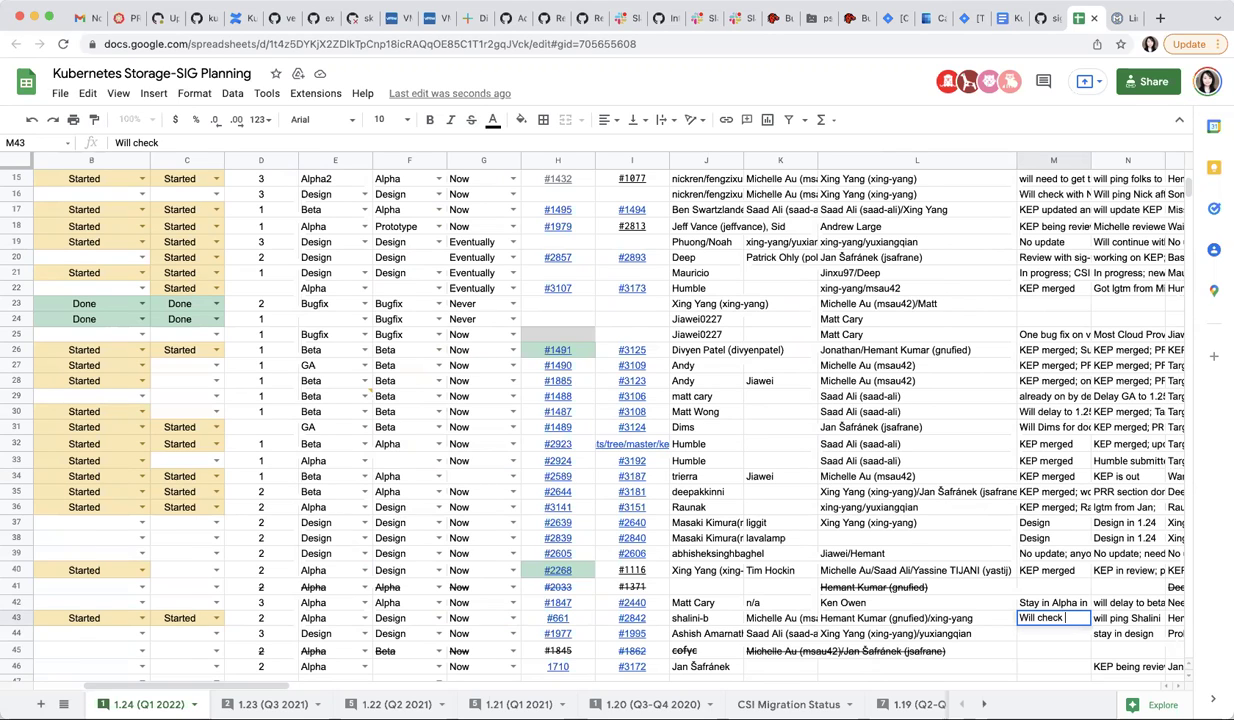
text(with Shalini)
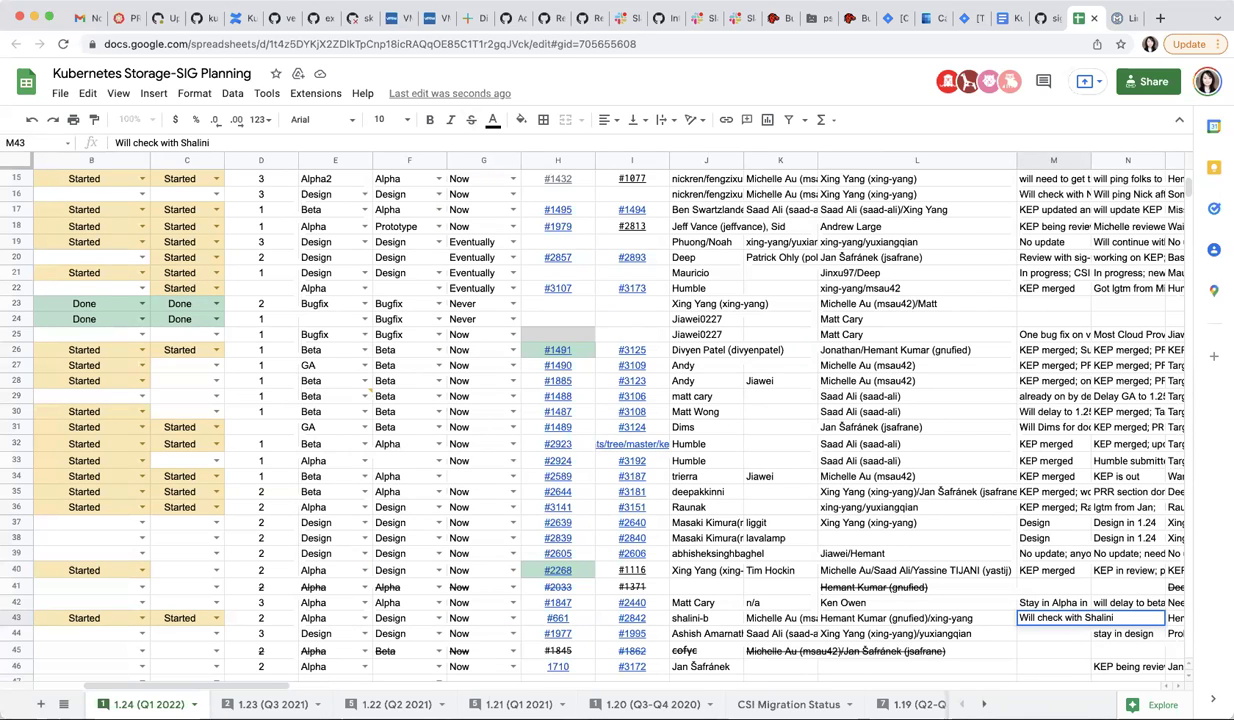
key(Return)
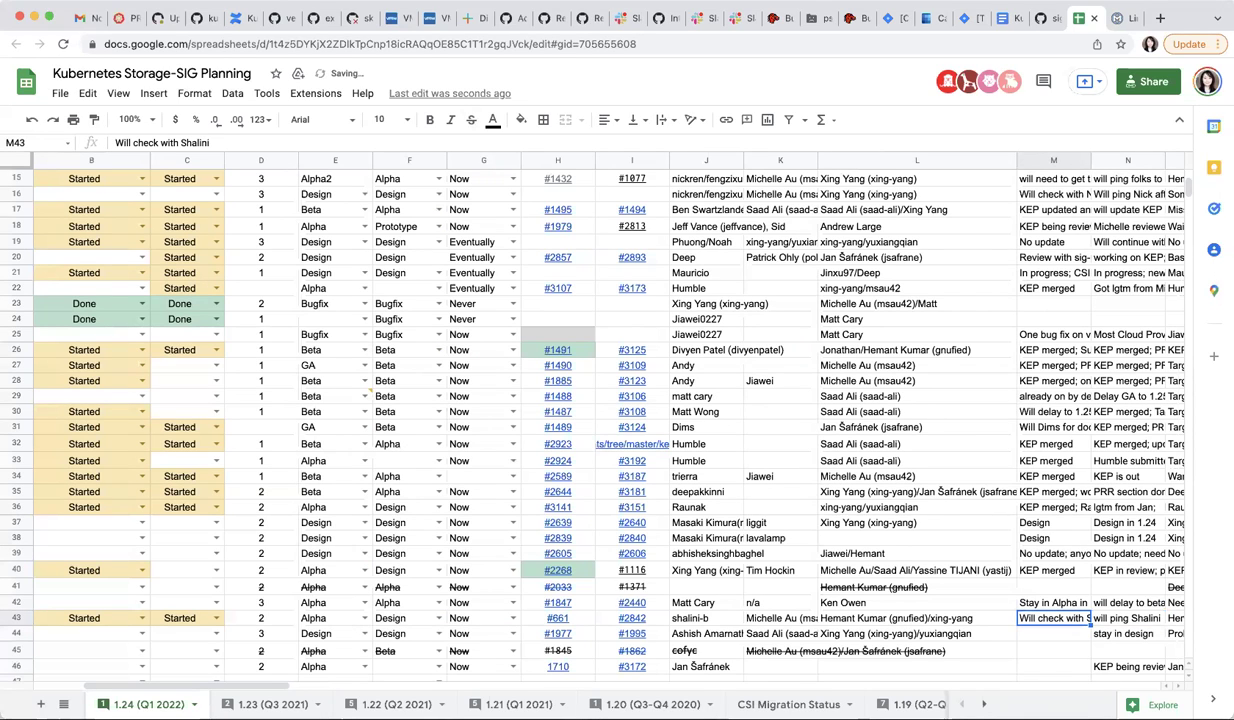
double_click(366, 618)
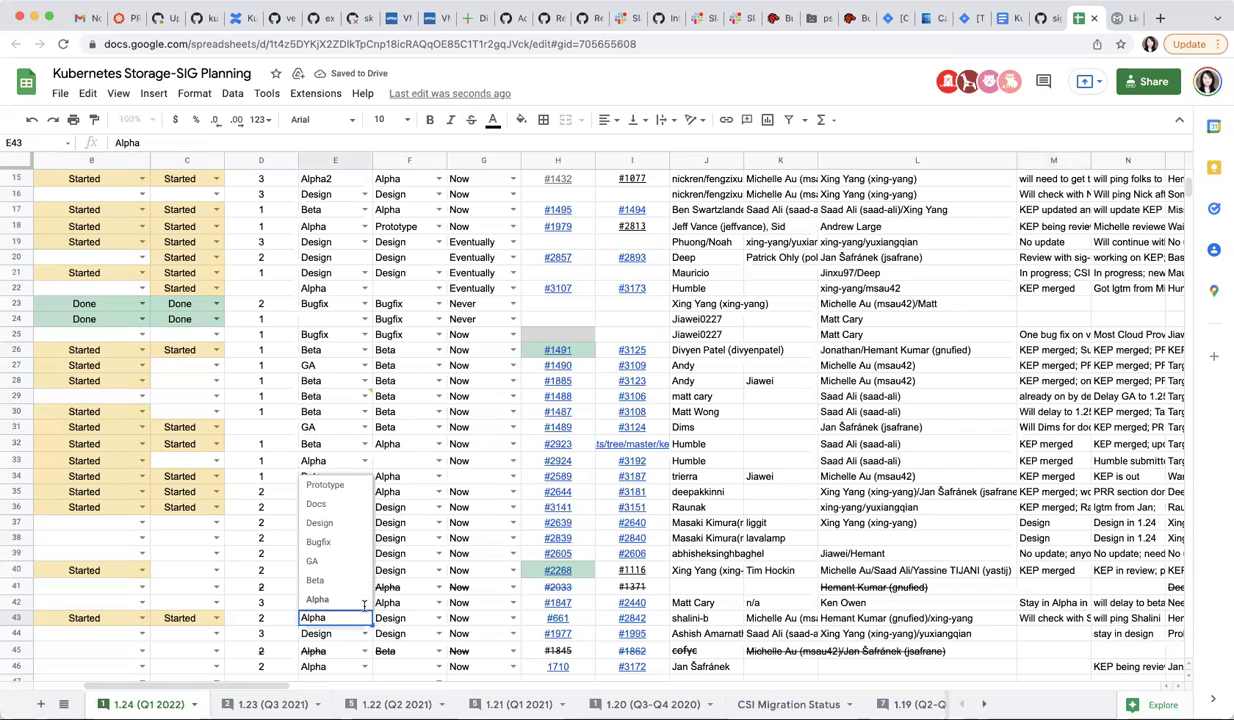
click(320, 522)
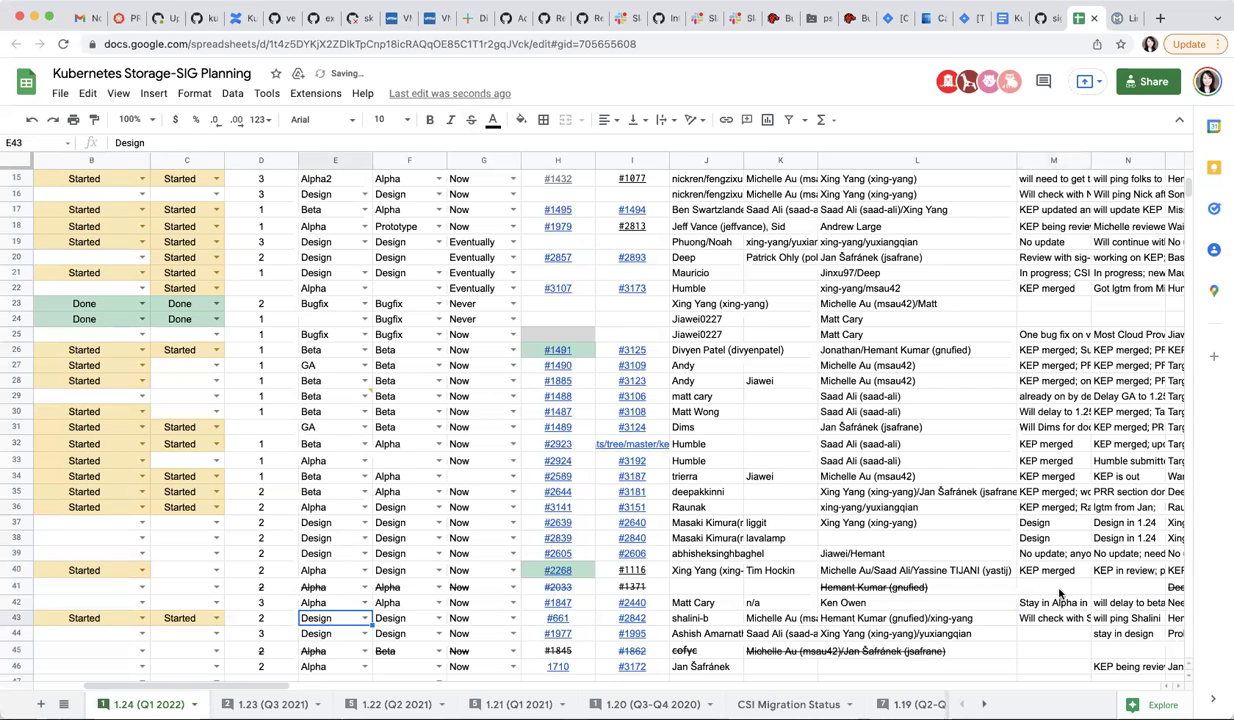
Step: Append "; will need to add the flow in the KEP (how Pod gets restarted, pvc update, etc)" to the Volume expansion update
click(1057, 619)
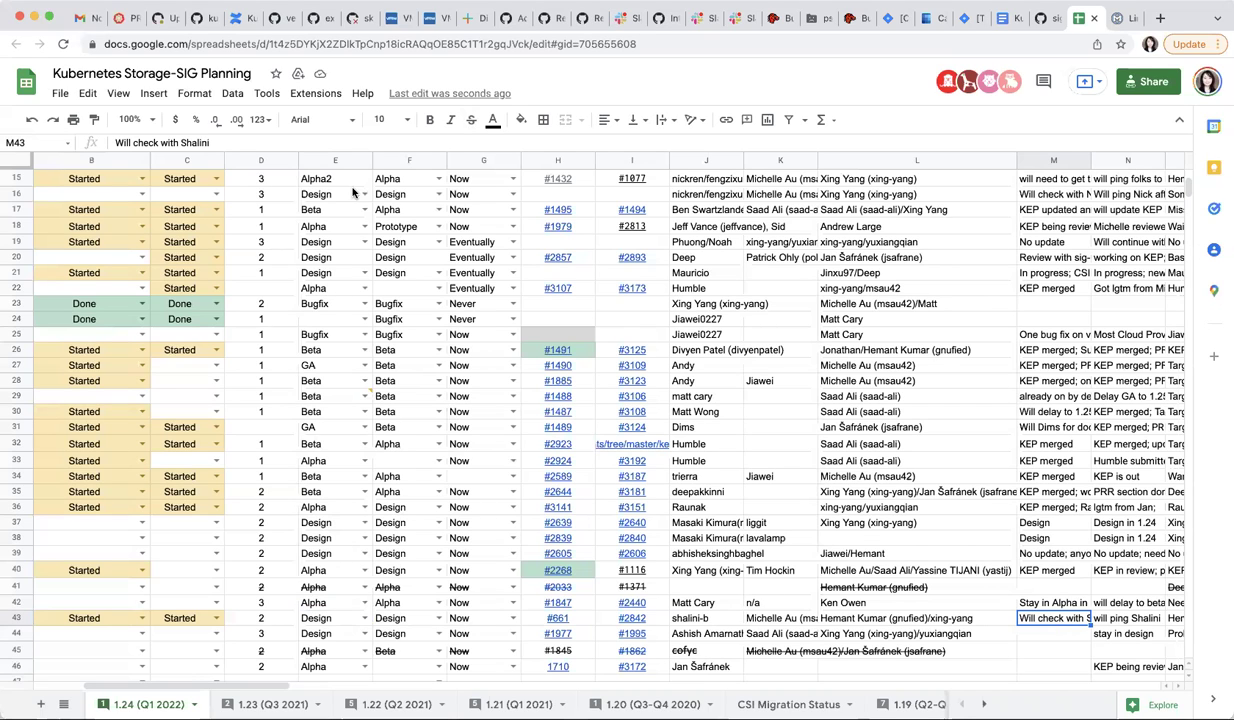
key(Return)
text(;)
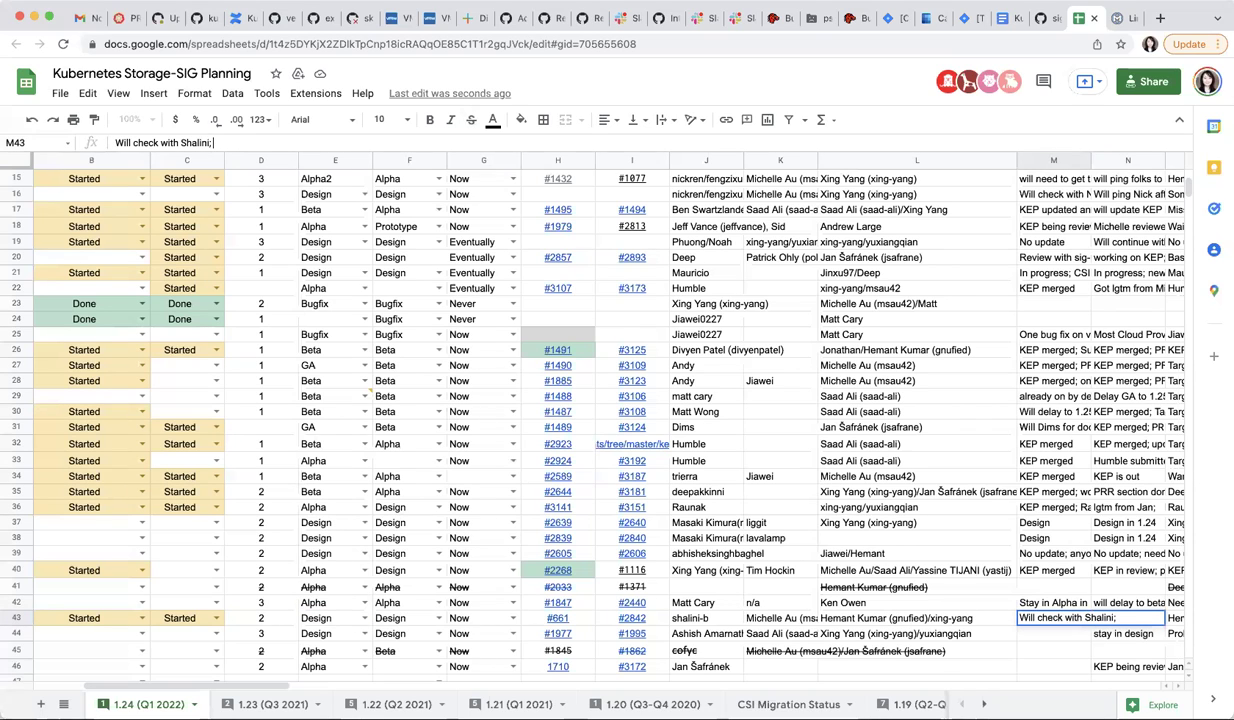
text( will need to add the flow)
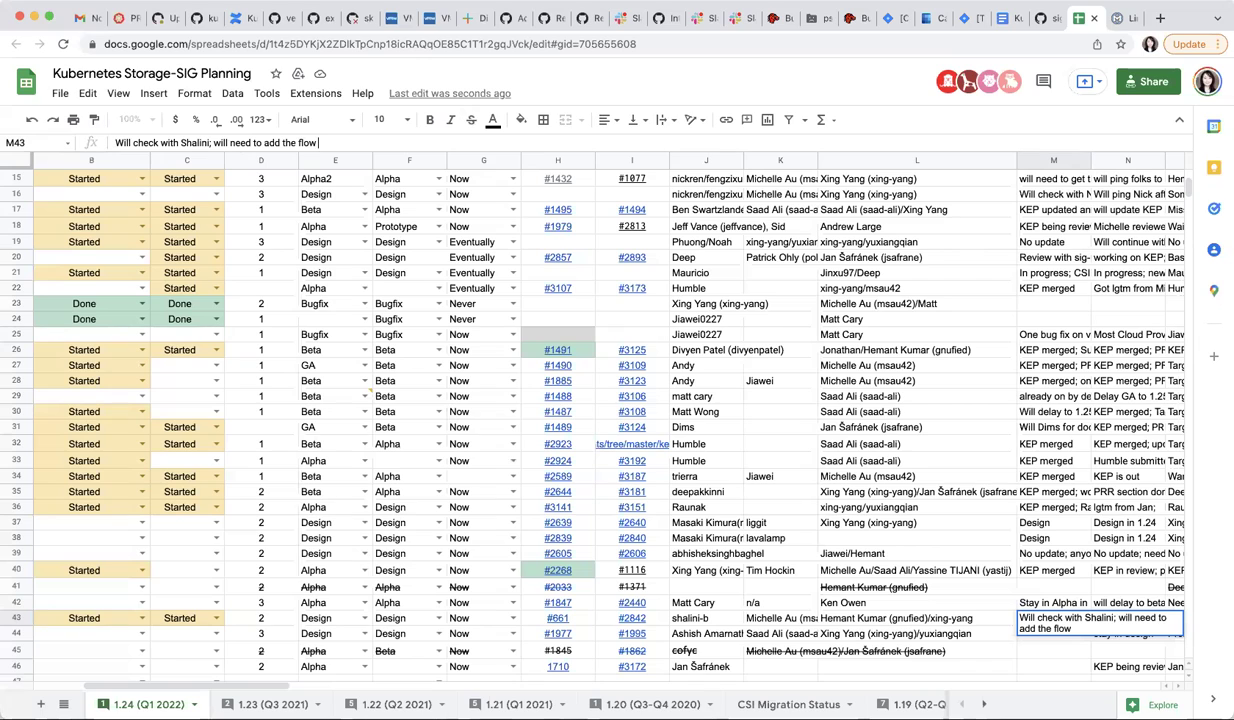
text( in the)
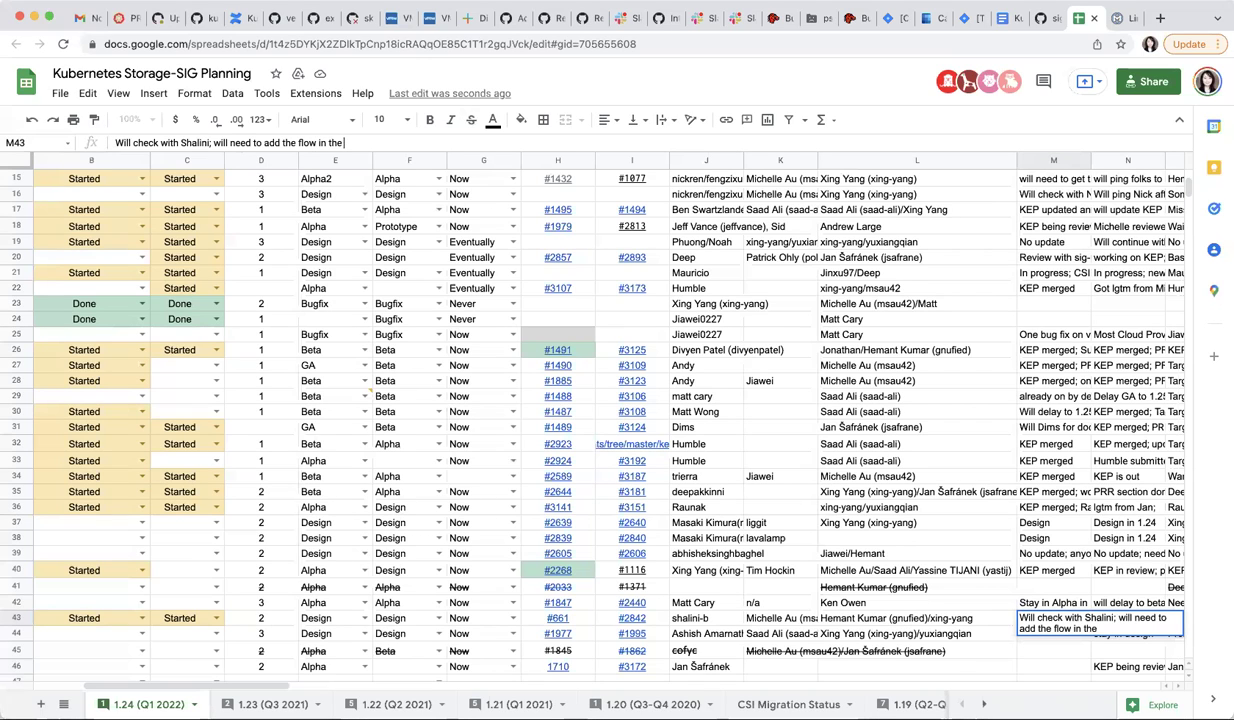
text(P (how Po)
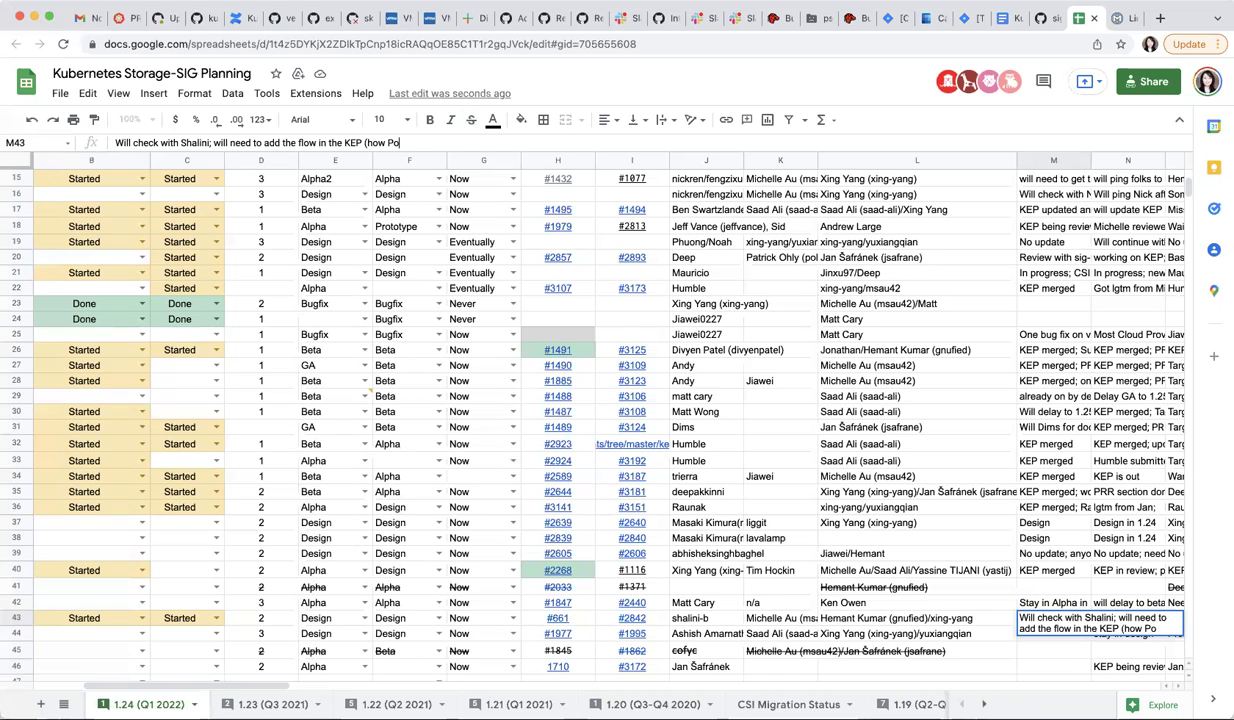
text(d gets )
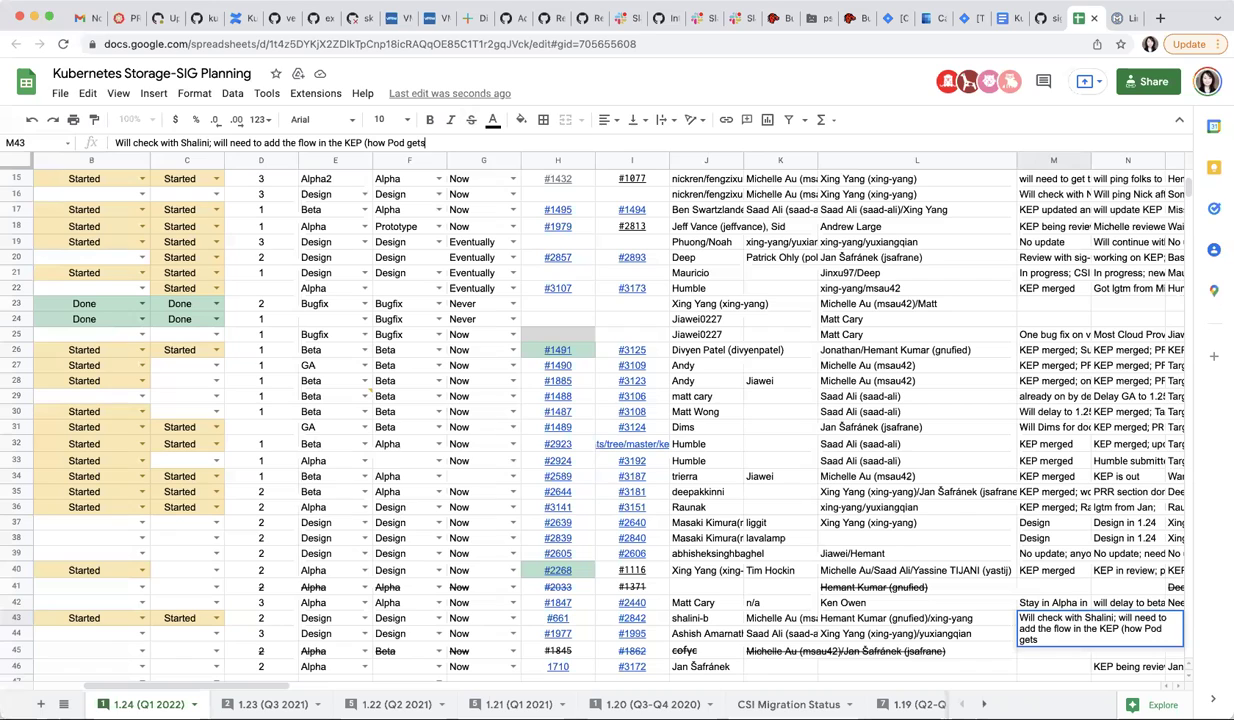
text(restarted, pvc update, etc)
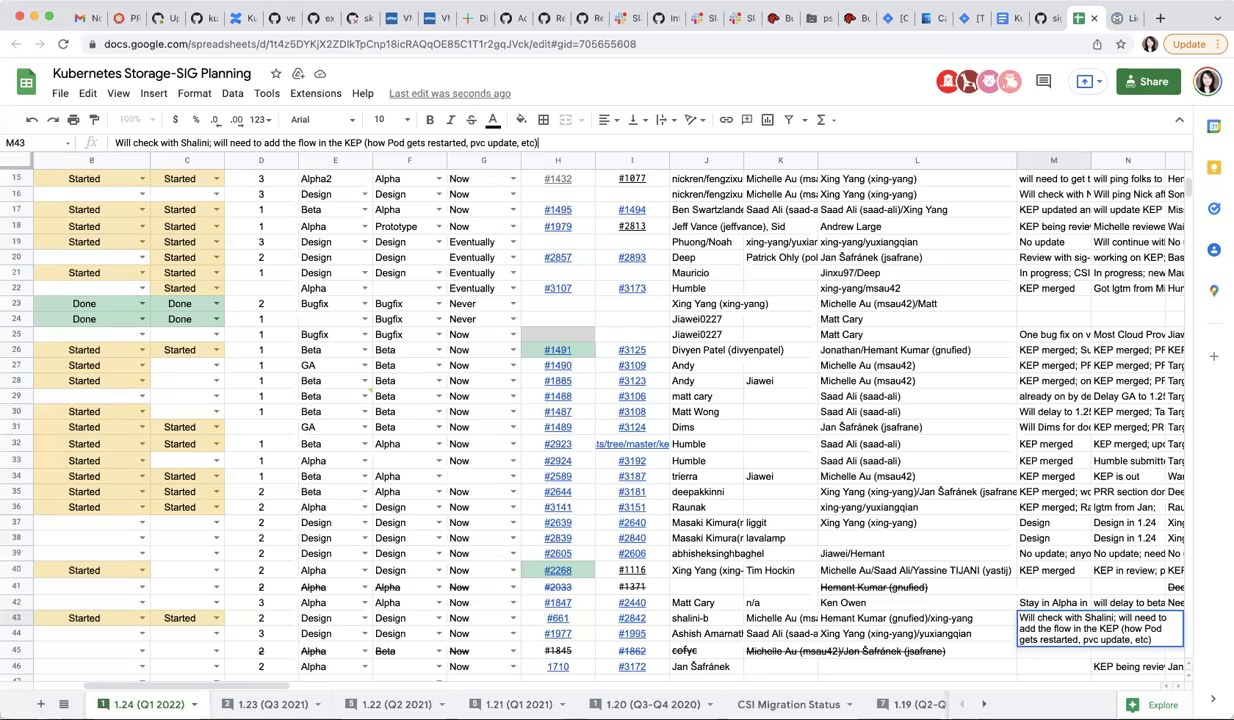
key(Return)
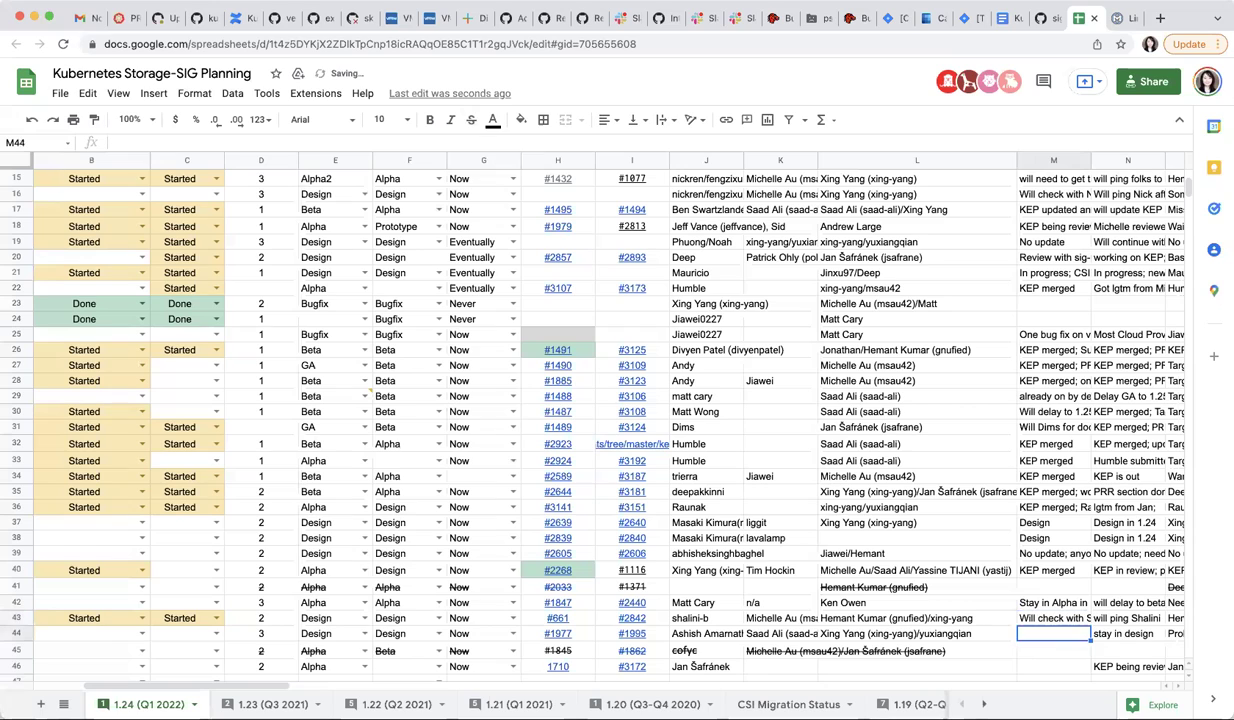
Step: Review the Volume expansion update, then check the feature name of the row directly below it
click(1053, 618)
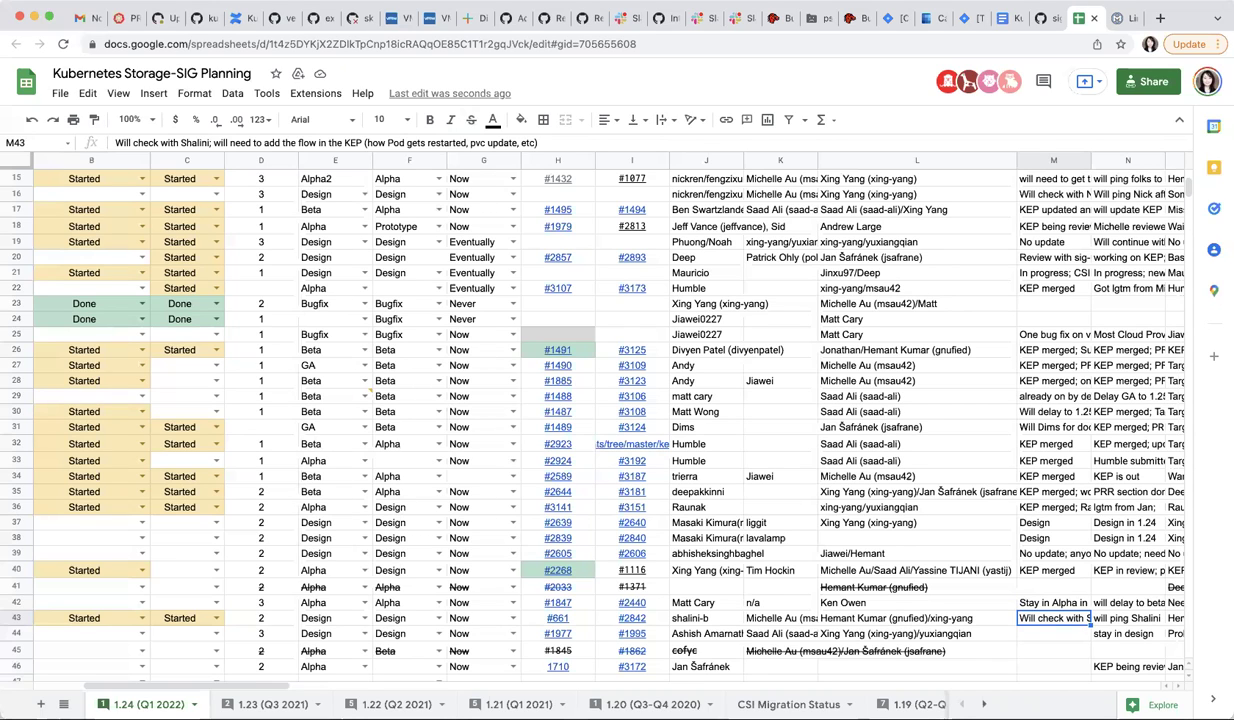
click(1053, 633)
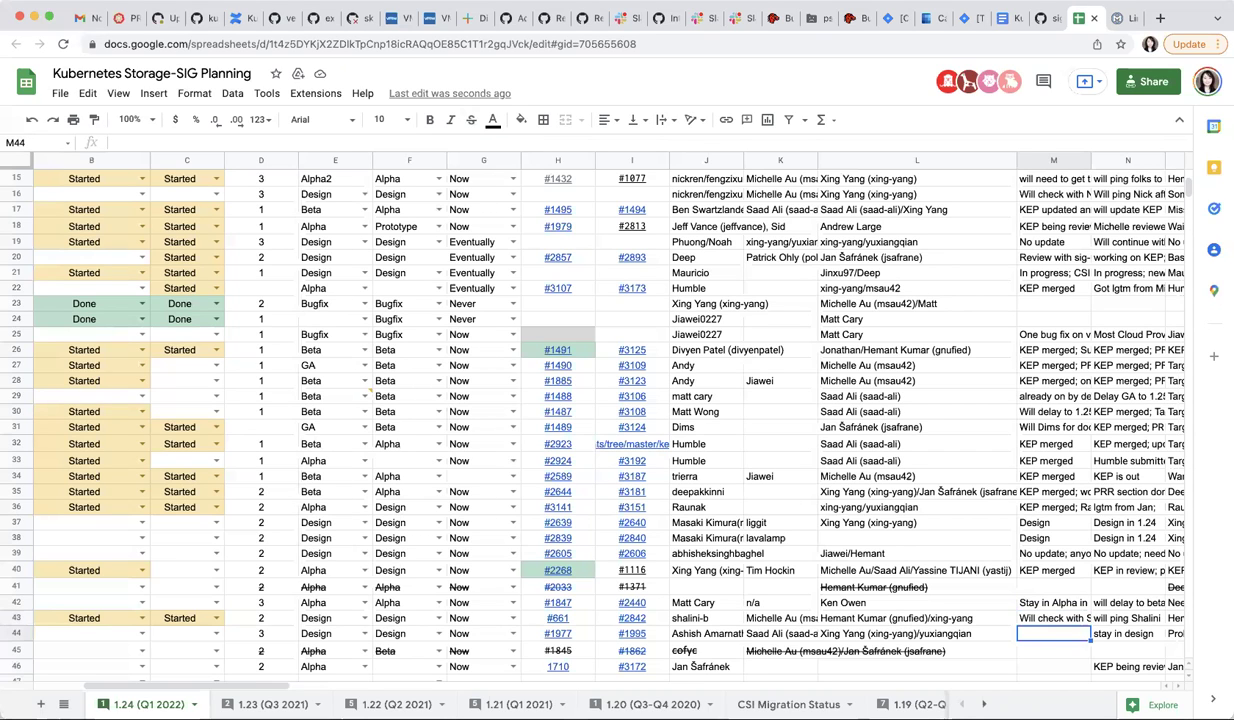
click(1053, 618)
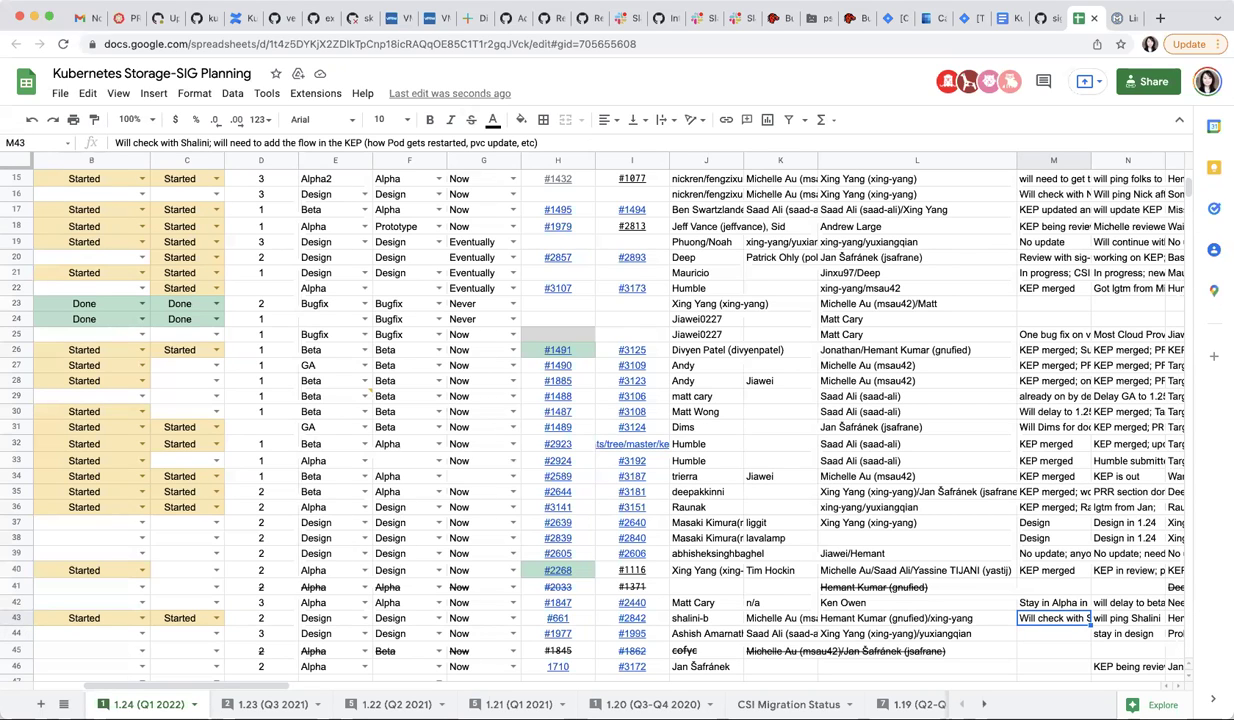
click(1053, 633)
key(Left)
key(Left)
key(Left)
key(Left)
key(Left)
key(Left)
key(Left)
key(Left)
key(Left)
key(Left)
key(Left)
key(Left)
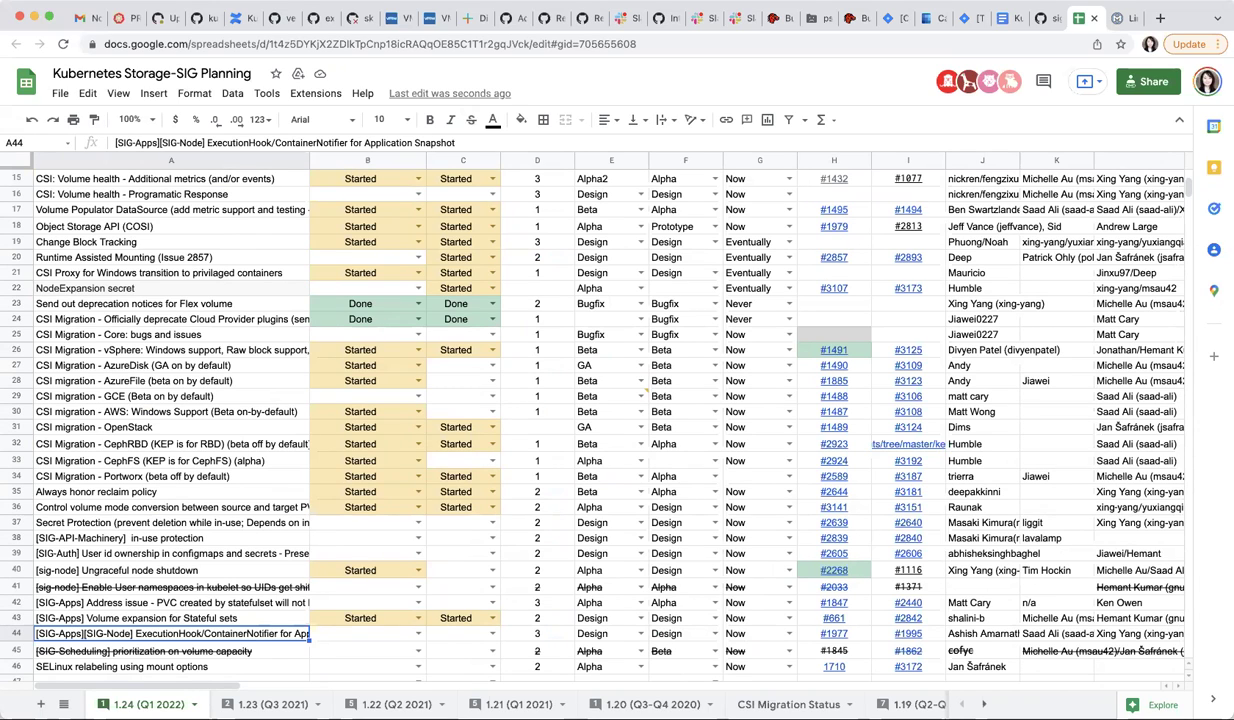
Step: Enter "design" as the 2/10/22 update for the [SIG-Apps][SIG-Node] ExecutionHook/ContainerNotifier row
key(Right)
key(Right)
key(Right)
key(Right)
key(Right)
key(Right)
key(Right)
key(Right)
key(Right)
key(Right)
key(Right)
key(Right)
key(Right)
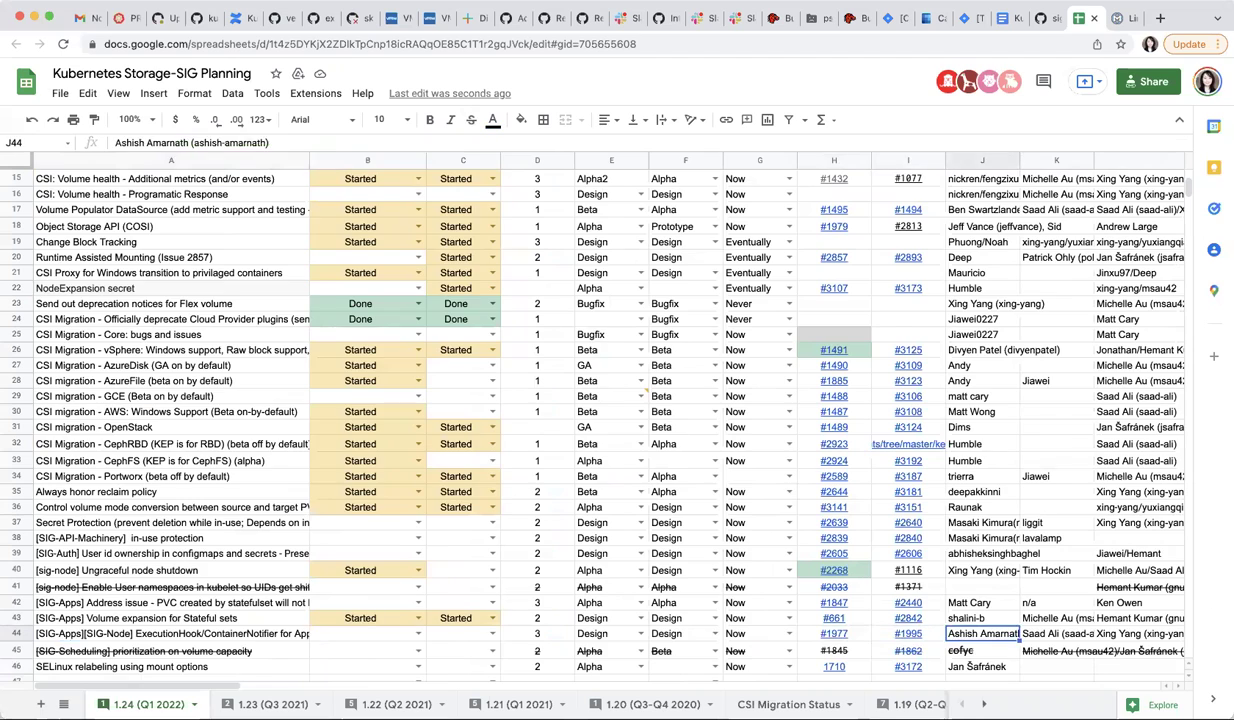
key(Left)
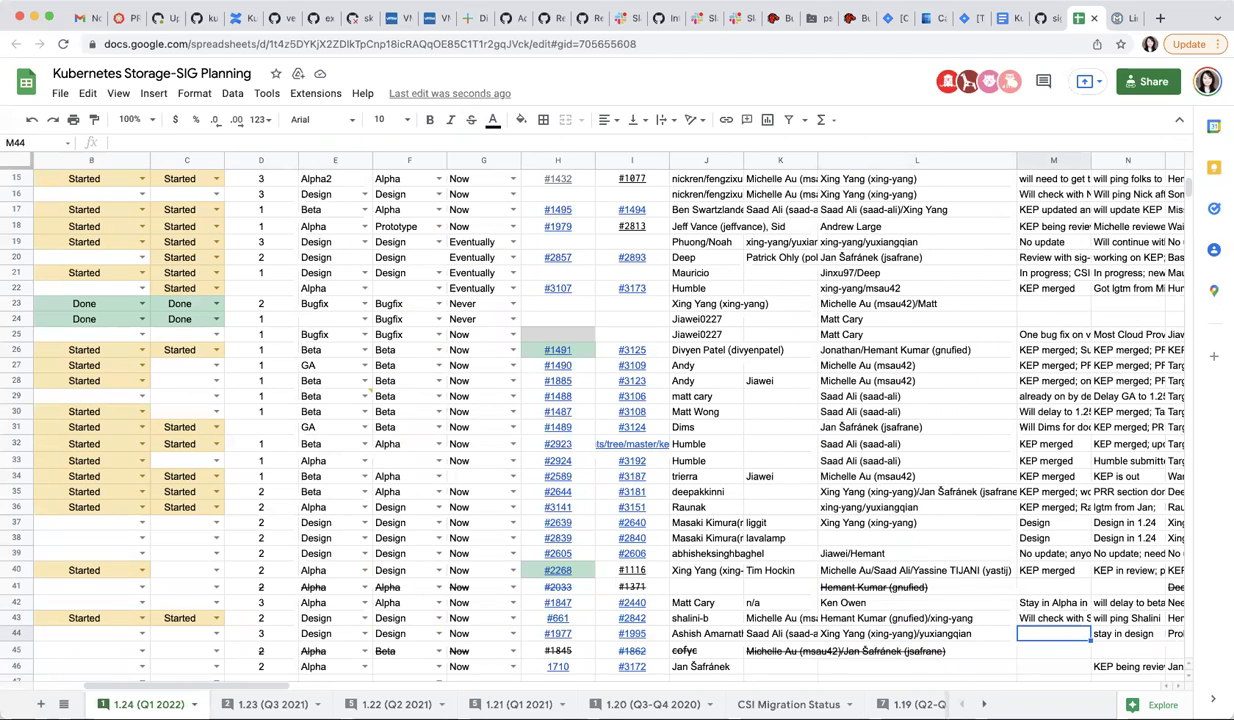
text(design)
key(Return)
Step: Skip the struck-through row and set the first status of the SELinux relabeling using mount options row to Started
key(Down)
key(Left)
key(Left)
key(Left)
key(Left)
key(Left)
key(Left)
key(Left)
key(Left)
key(Left)
key(Left)
key(Left)
key(Left)
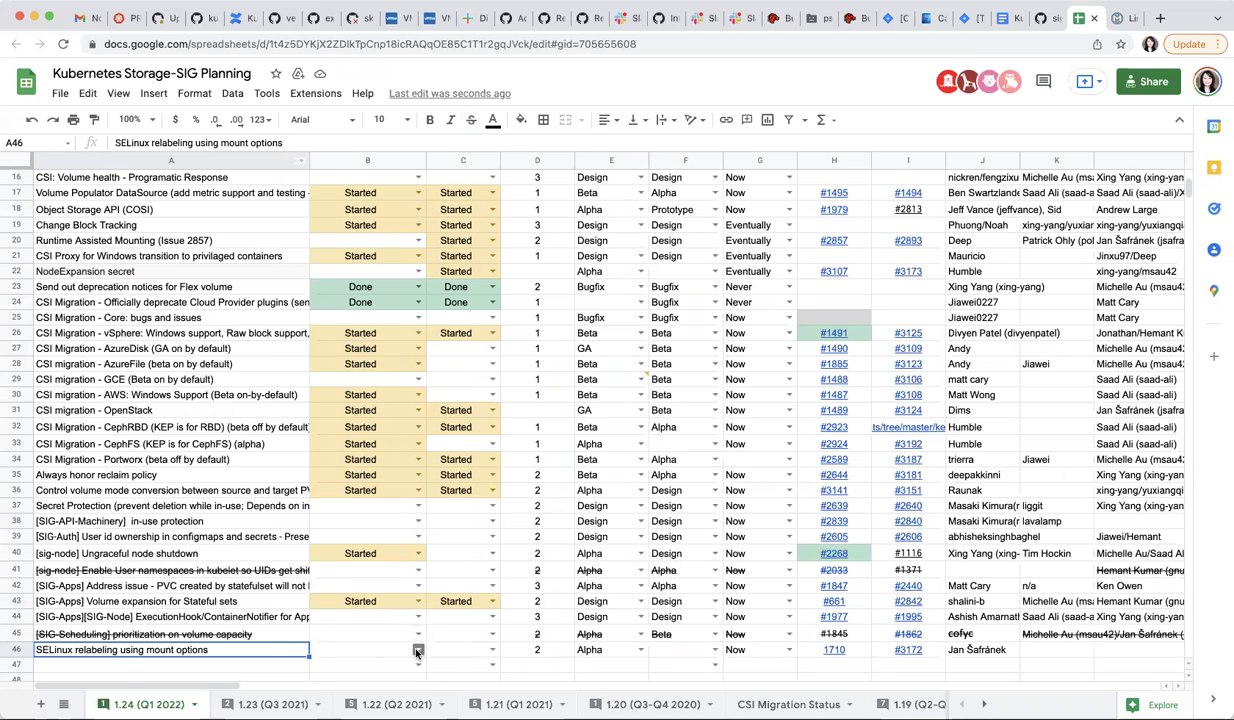
click(414, 649)
click(333, 608)
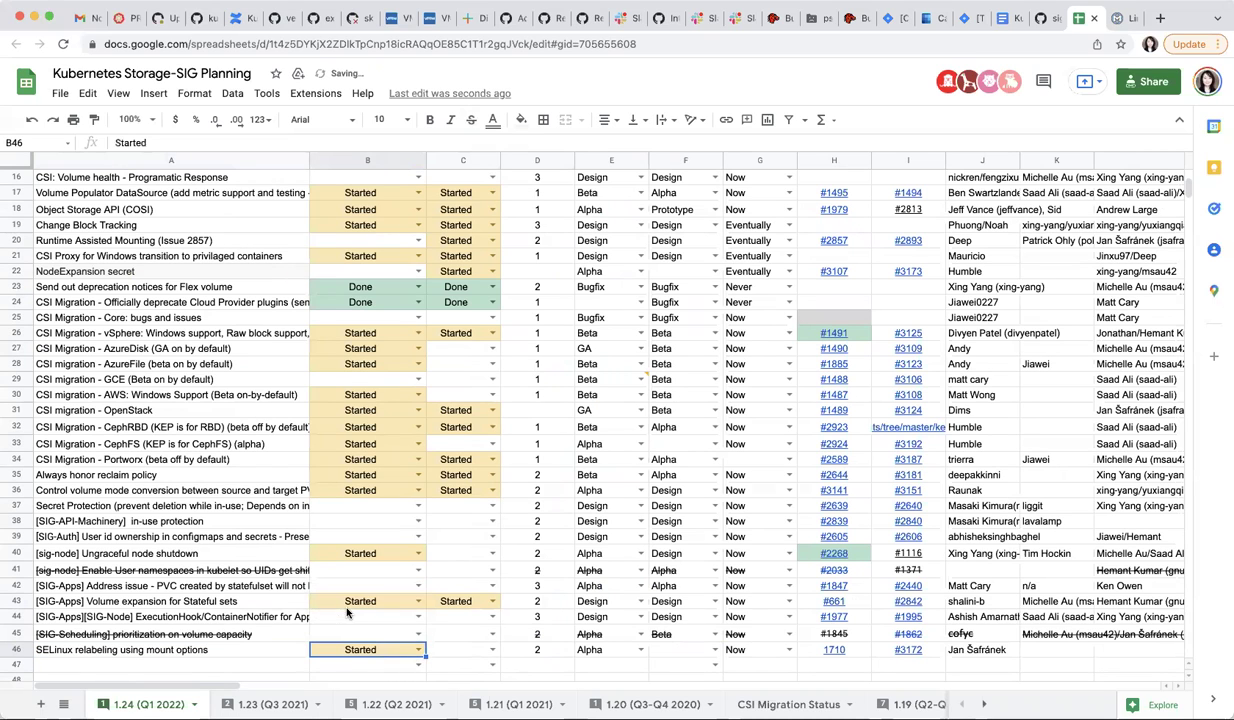
Step: Enter "KEP merged; will start coding soon" as the 2/10/22 update for the SELinux relabeling row
click(1035, 647)
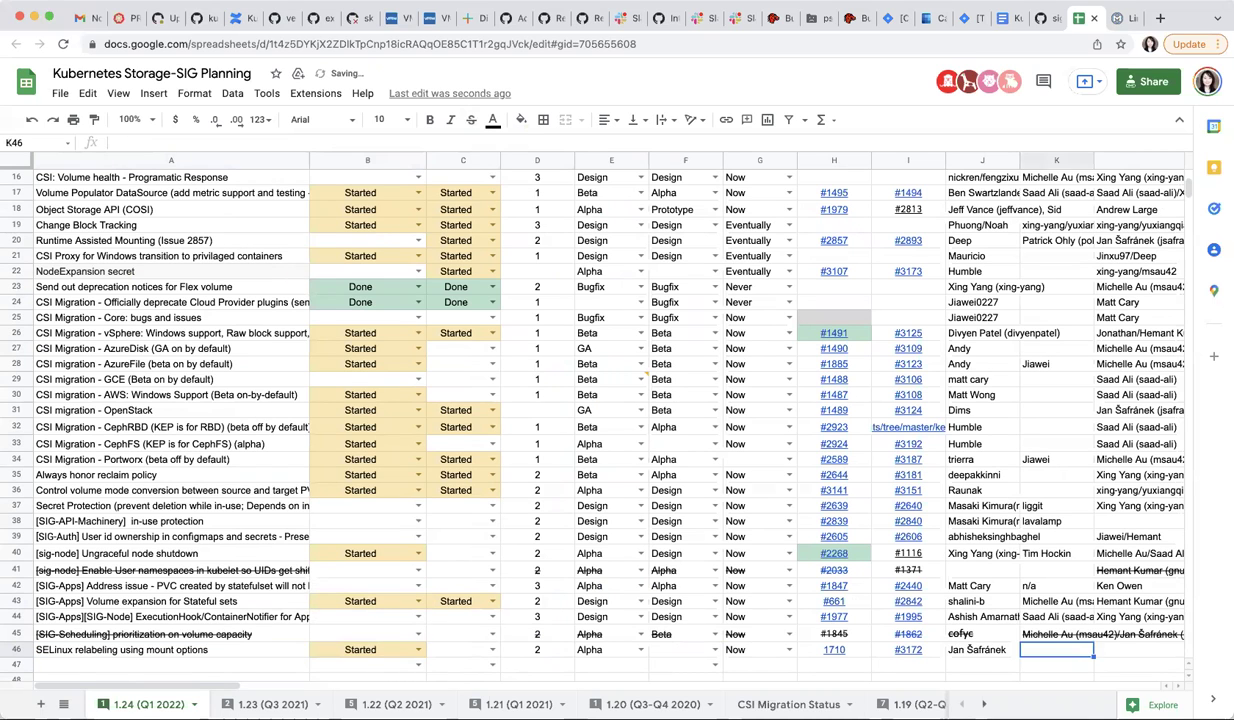
key(Right)
key(Right)
text(K)
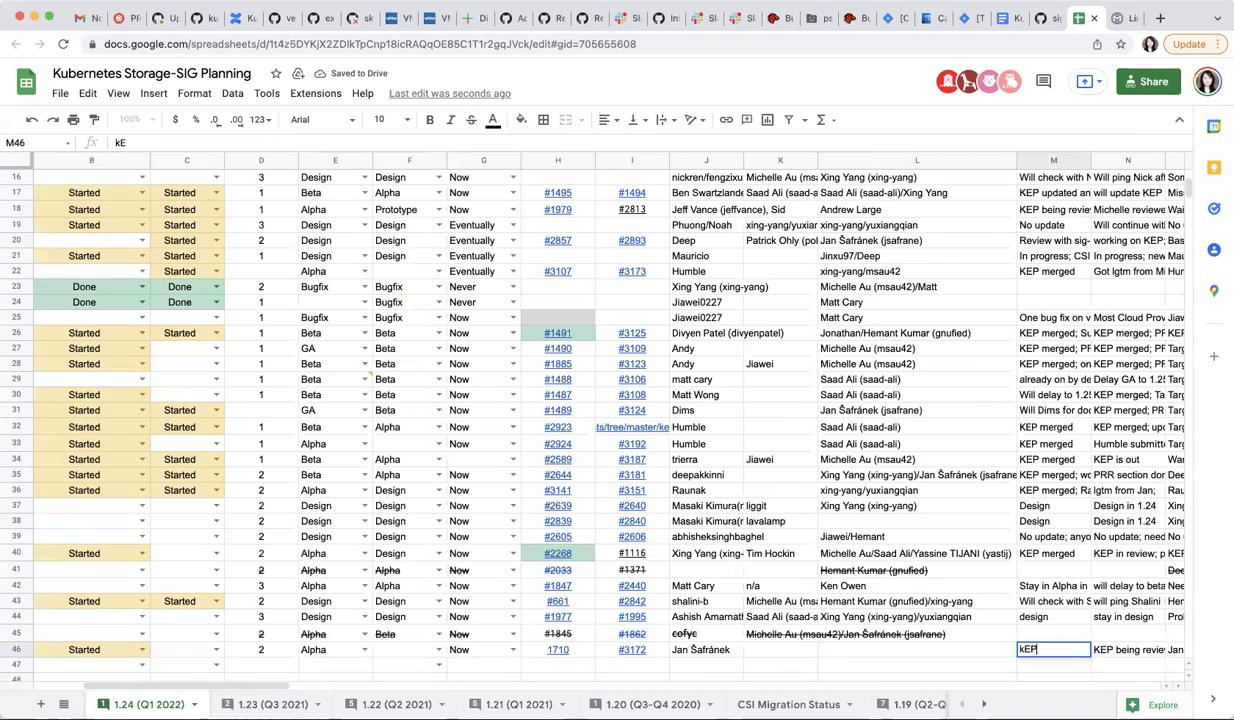
text(EP me)
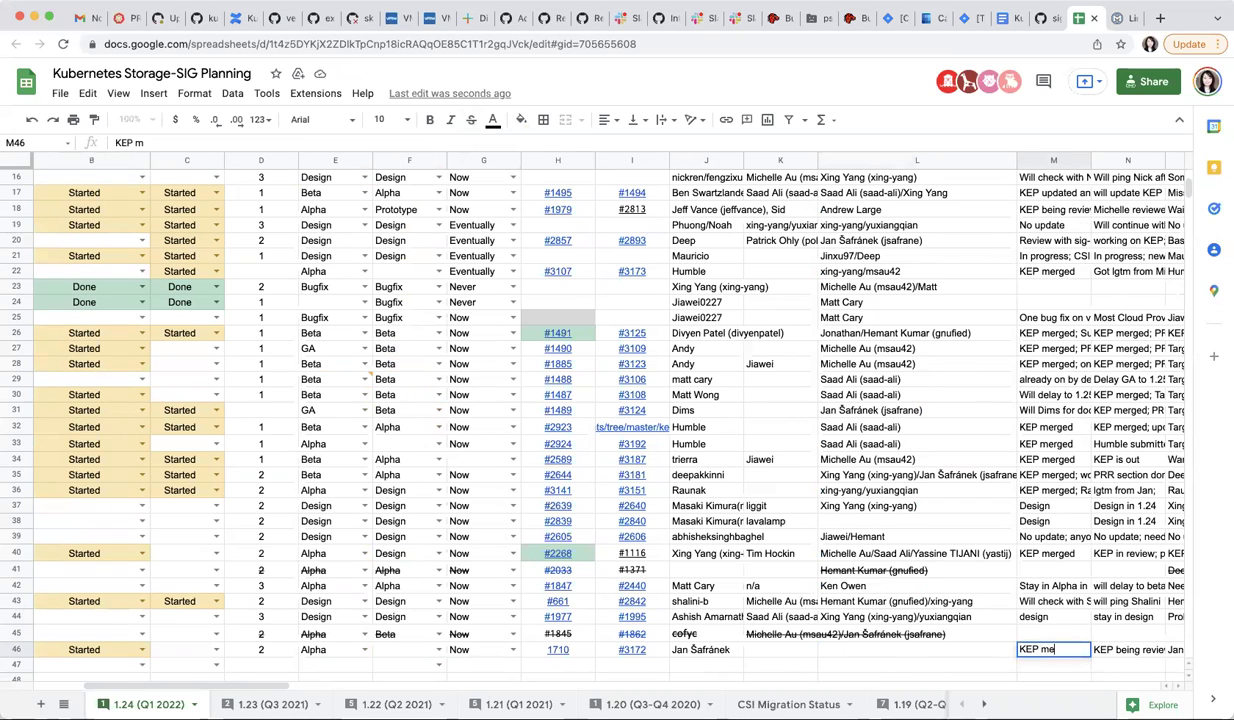
text(rged; will)
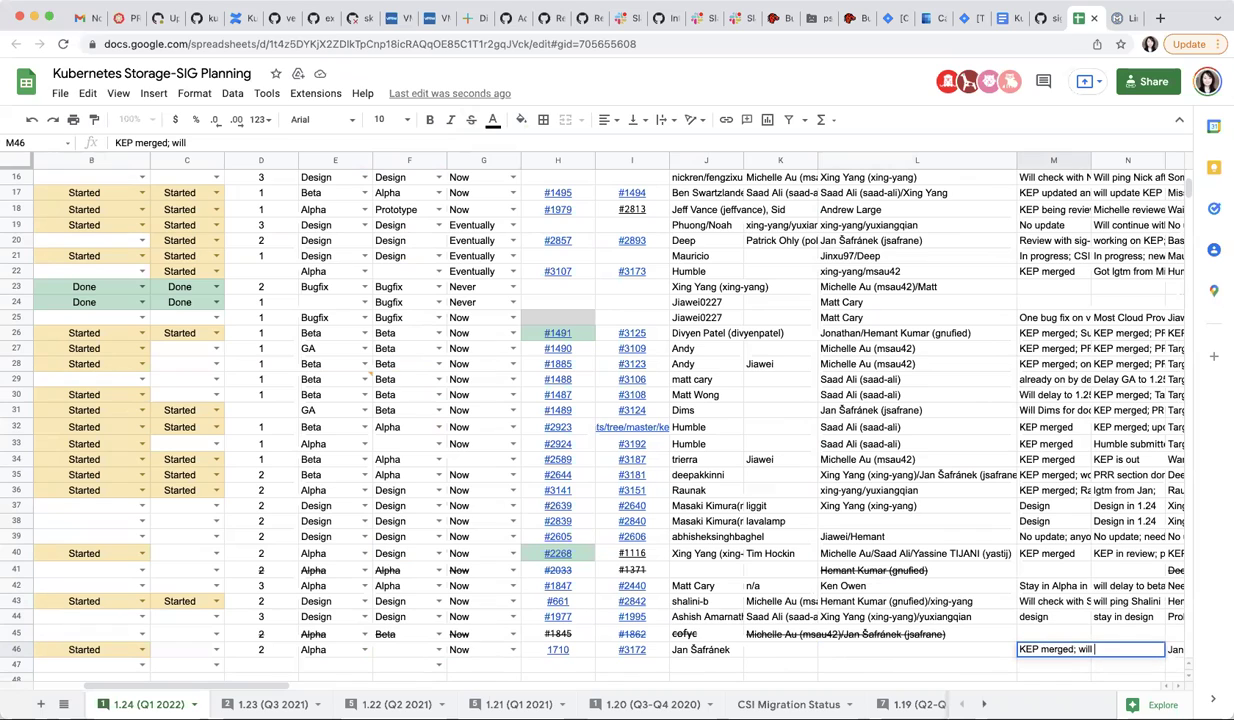
text( start coding soon)
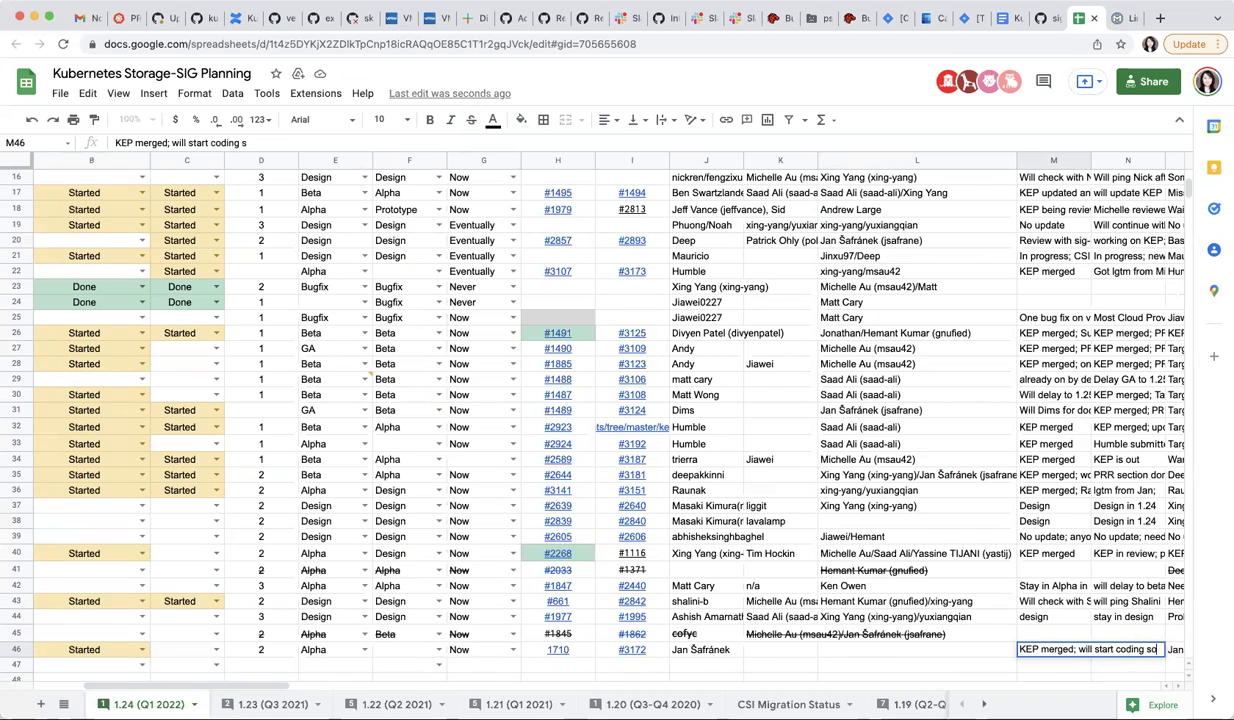
key(Return)
Step: Go back to the SELinux relabeling feature name and look over the feature list for rows still missing an update
key(Up)
key(Left)
key(Left)
key(Left)
key(Left)
key(Left)
key(Left)
key(Left)
key(Left)
key(Left)
key(Left)
key(Left)
key(Left)
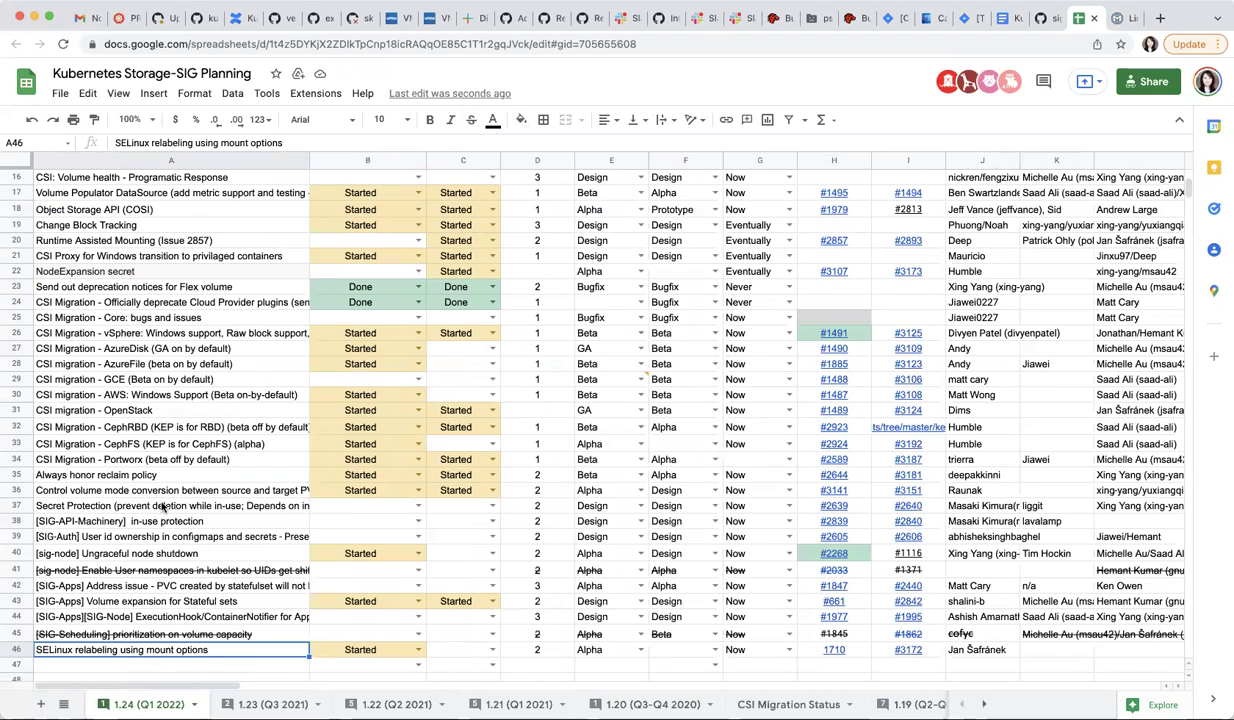
Step: Switch to the Kubernetes Storage SIG Meeting Notes/Agenda document and review the Feb 10, 2022 agenda, including PRs, design reviews and Misc
click(1004, 26)
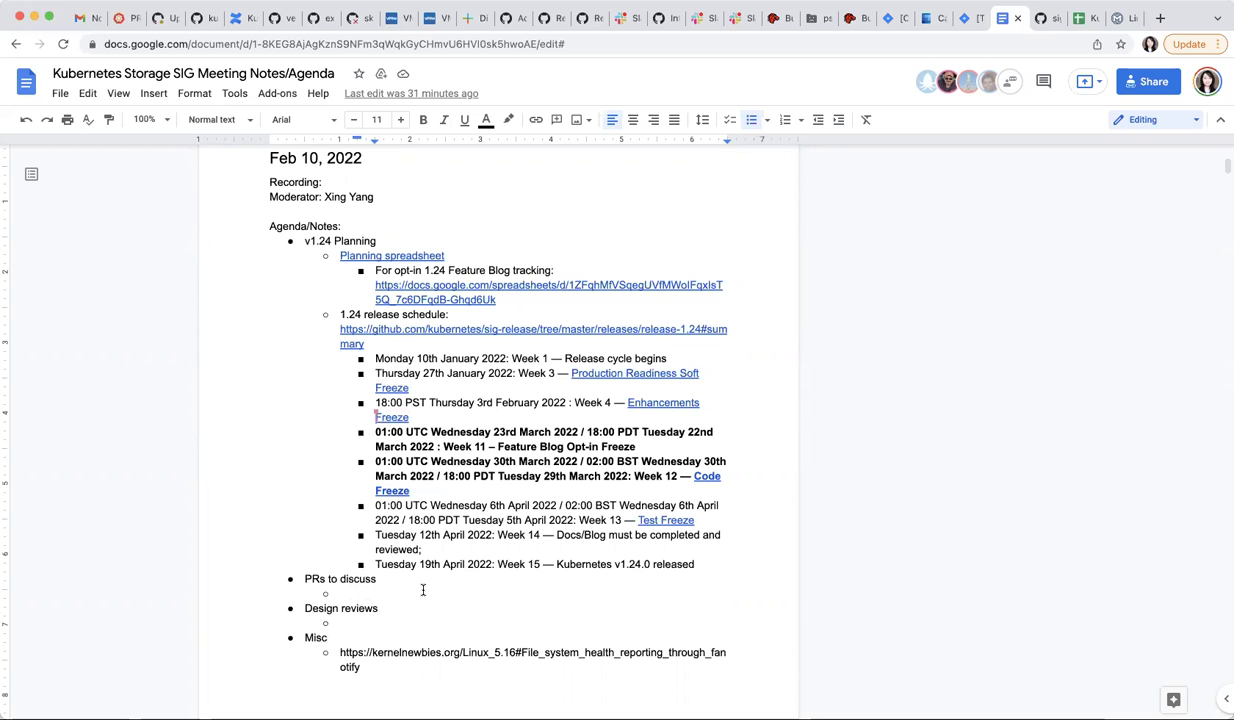
click(384, 673)
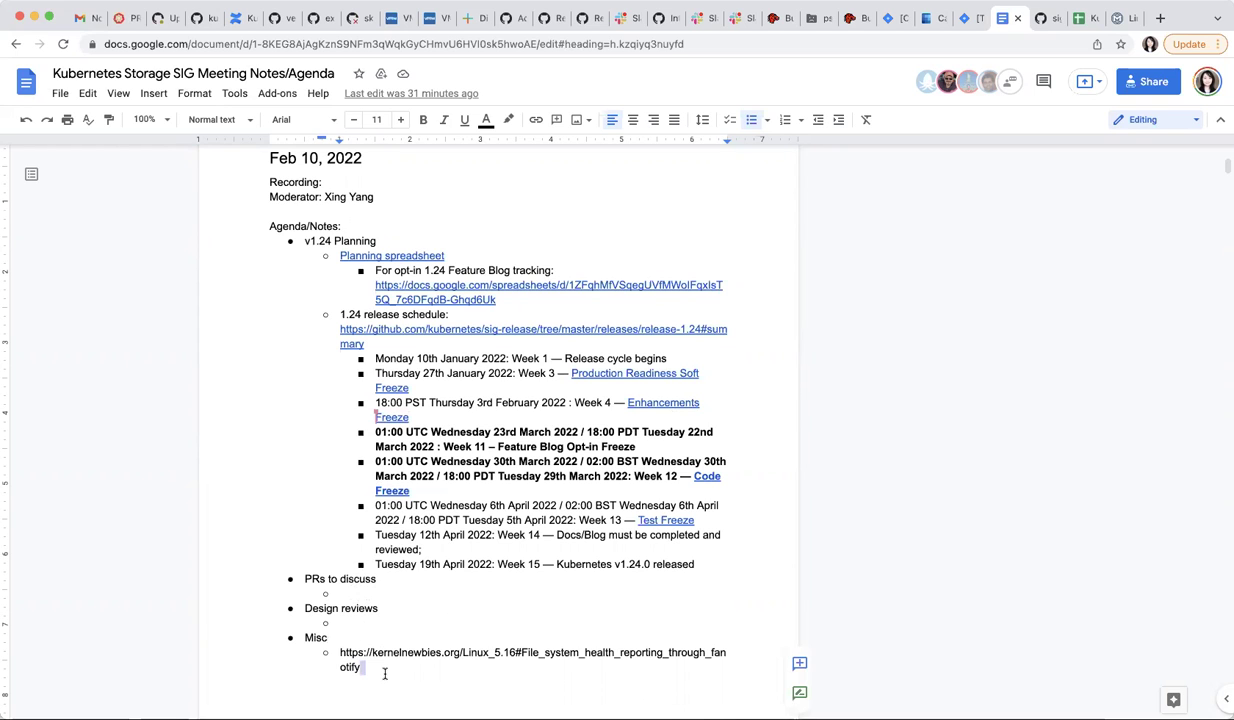
key(Down)
key(Down)
key(Down)
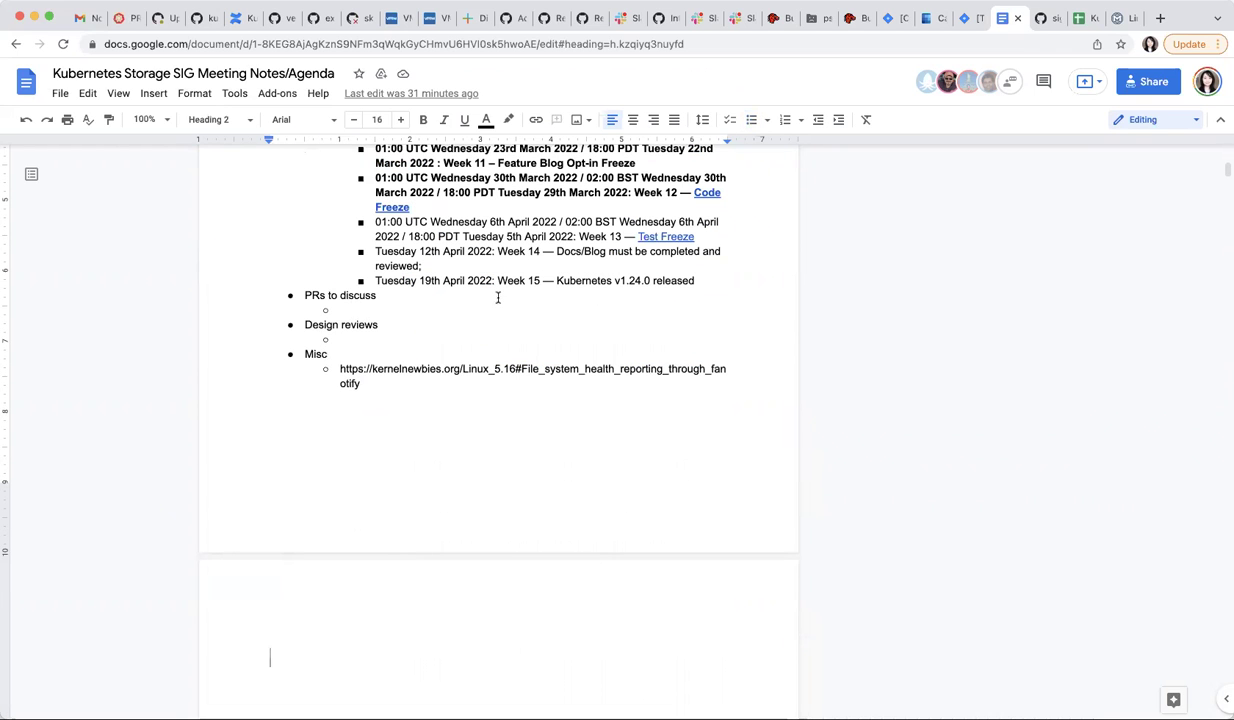
key(Up)
key(Up)
key(Up)
key(Up)
key(Up)
key(Up)
key(Up)
key(Up)
key(Up)
key(Up)
key(Up)
key(Up)
key(Up)
key(Up)
key(Up)
key(Up)
key(Up)
key(Up)
key(Up)
key(Up)
key(Up)
key(Up)
key(Up)
key(Up)
key(Up)
key(Up)
key(Up)
key(Up)
key(Up)
key(Up)
key(Up)
key(Up)
key(Up)
key(Up)
key(Up)
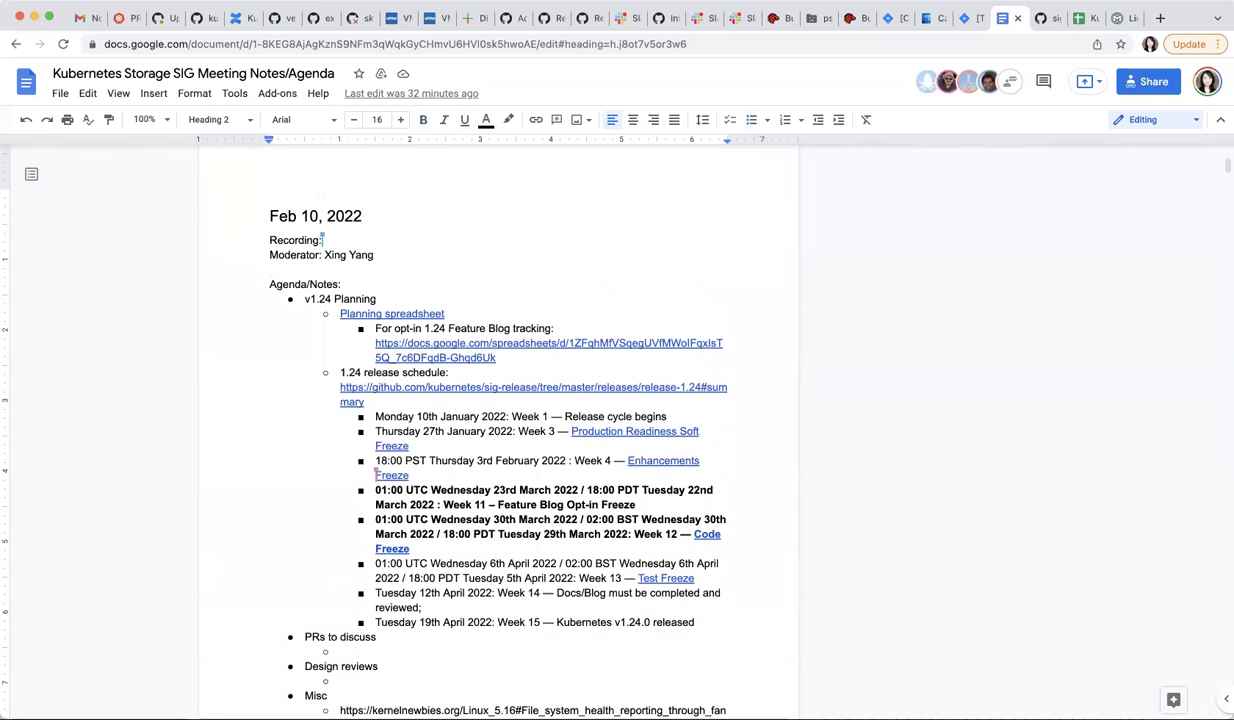